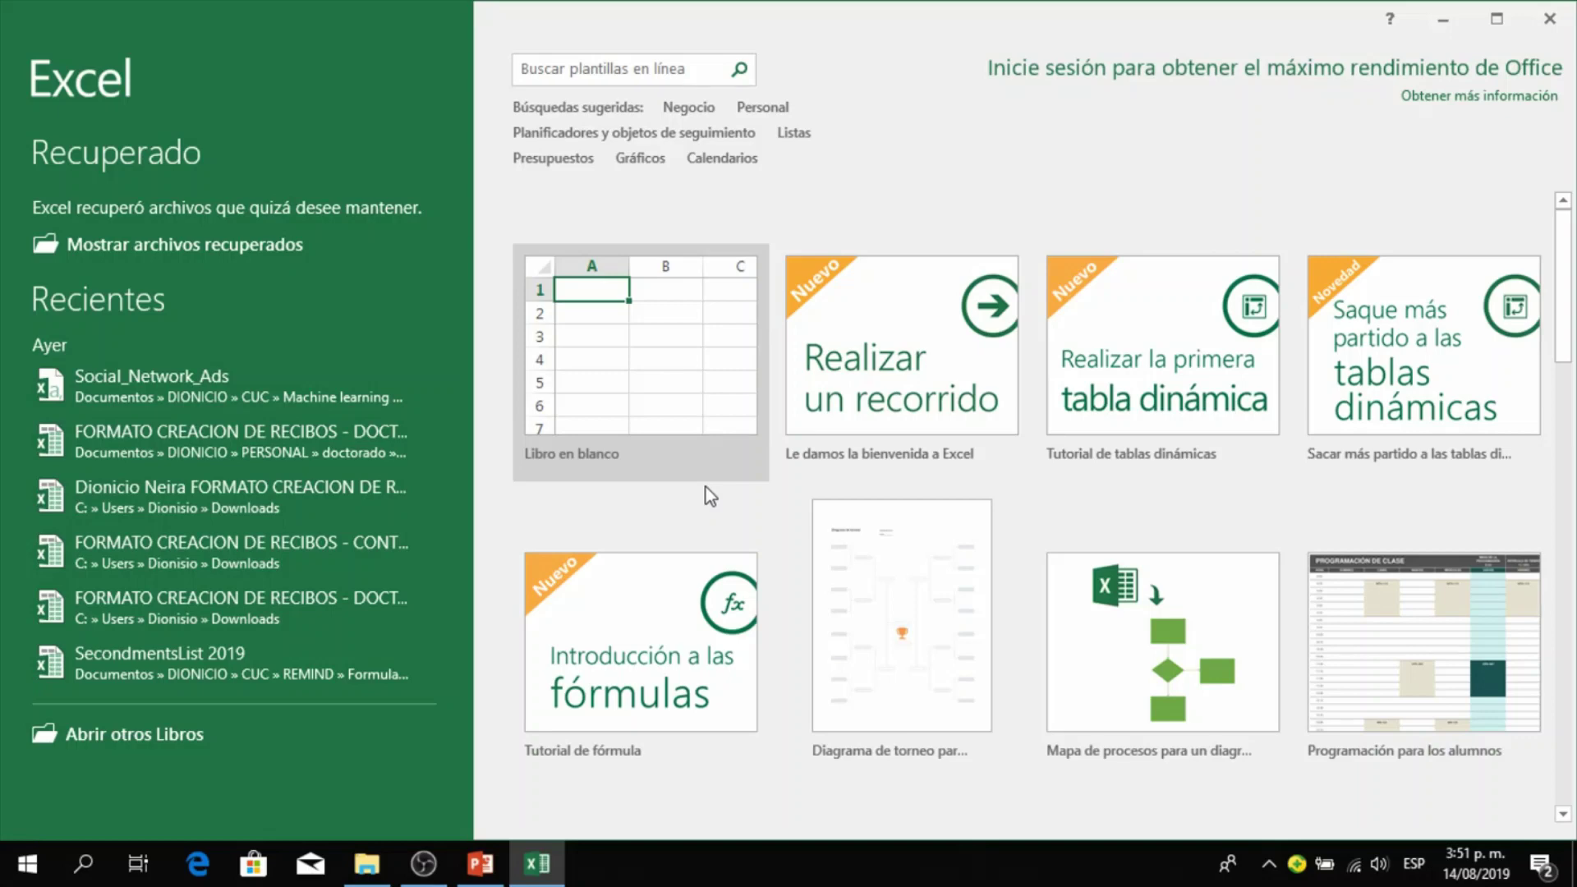
- Create a blank workbook and close the document recovery list, choosing to keep the recovered files for the next start
{"action": "left_click", "coordinate": [671, 321]}
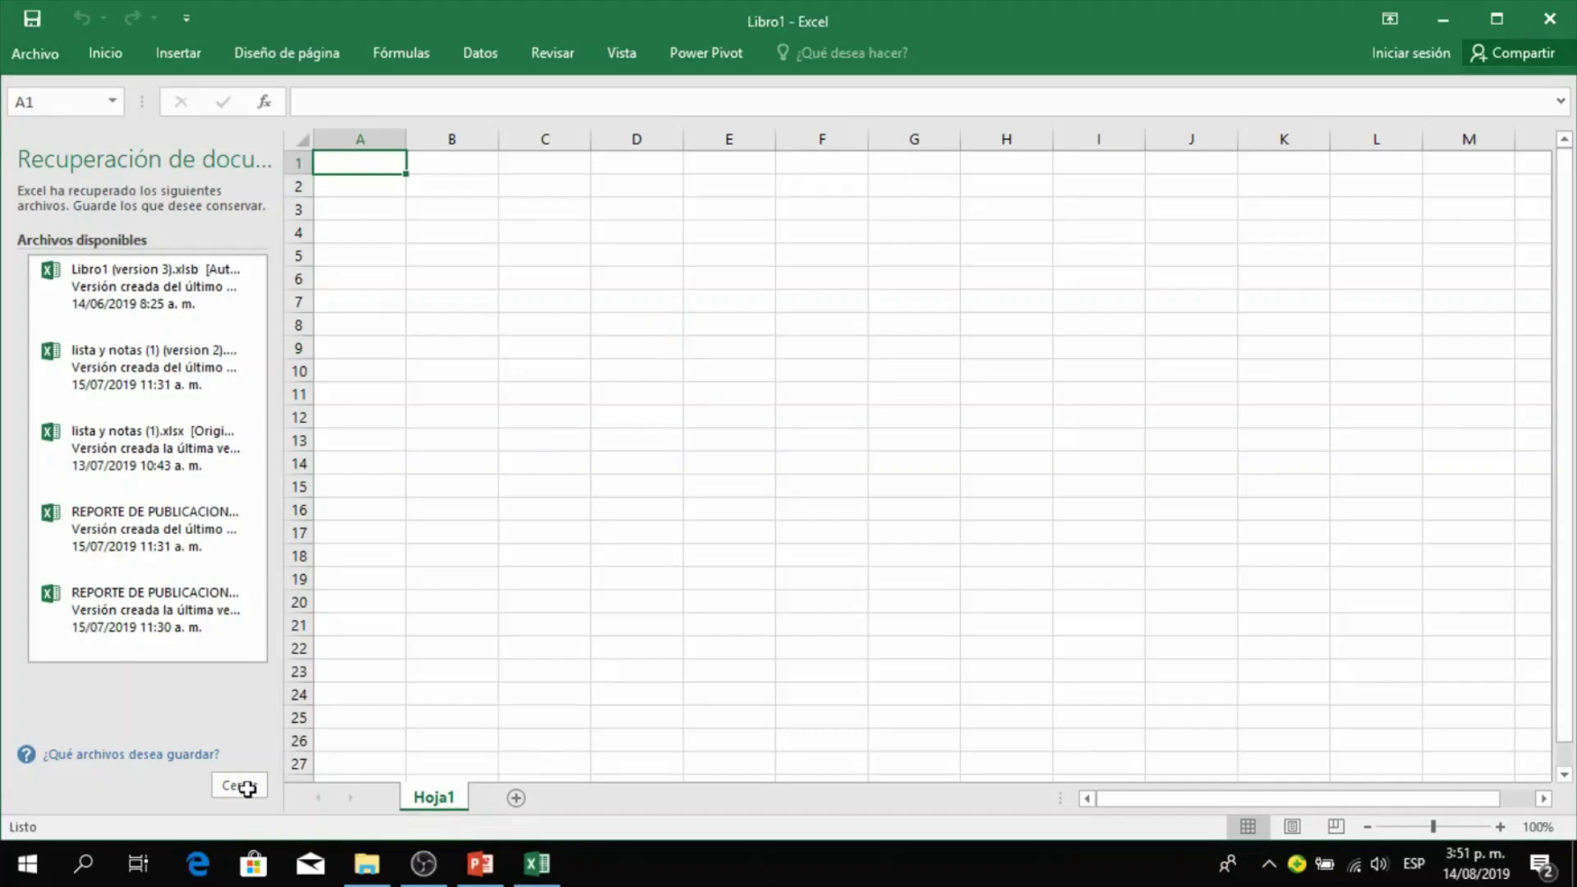
{"action": "left_click", "coordinate": [248, 791]}
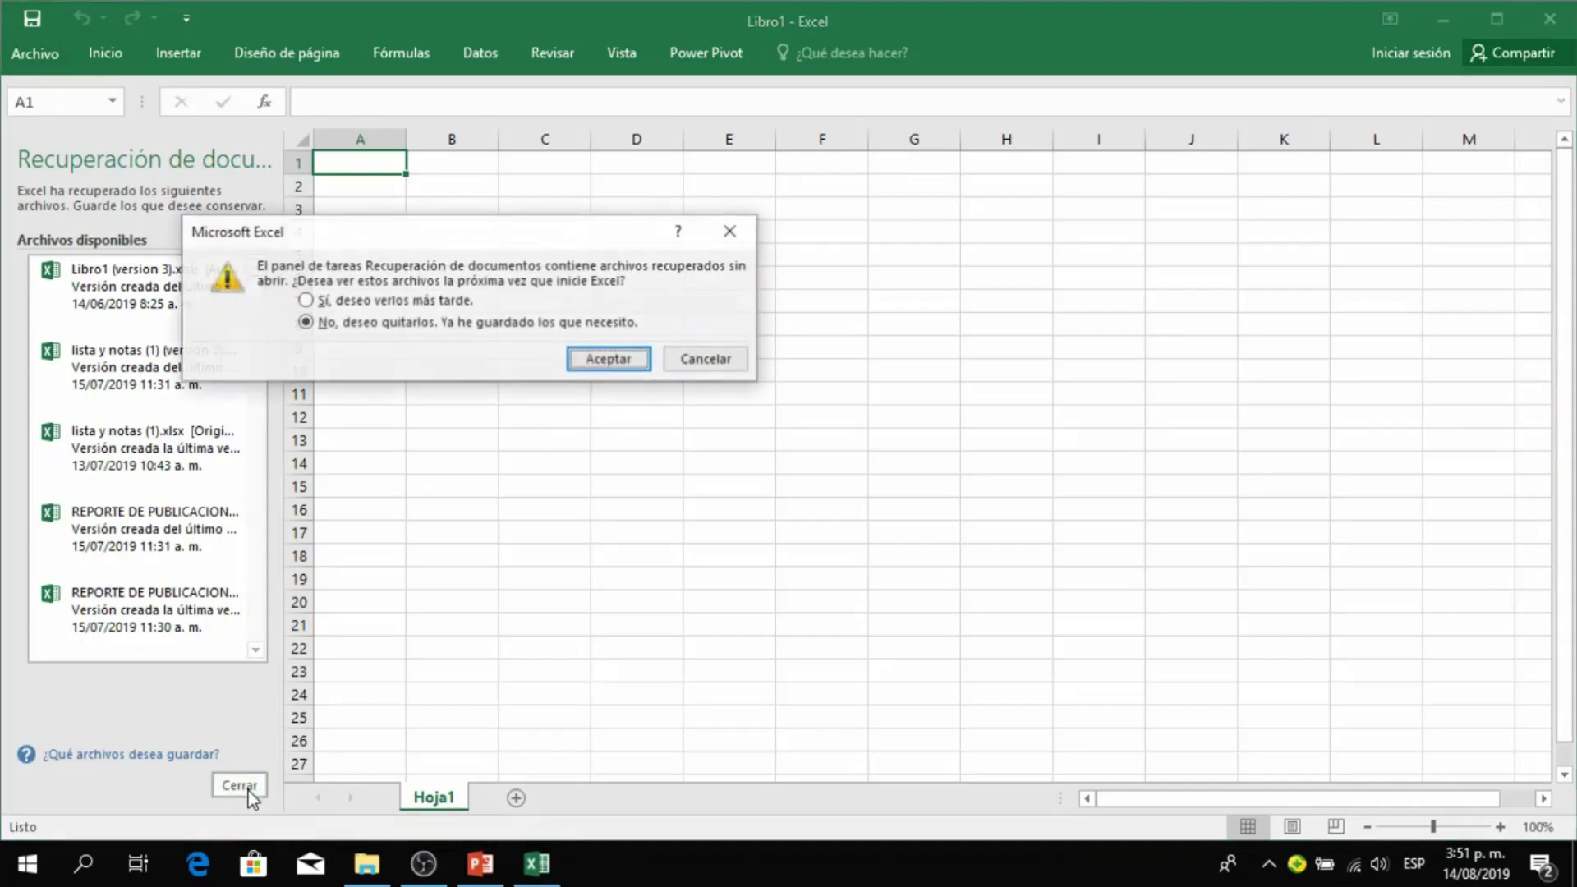
{"action": "left_click", "coordinate": [376, 302]}
{"action": "left_click", "coordinate": [608, 357]}
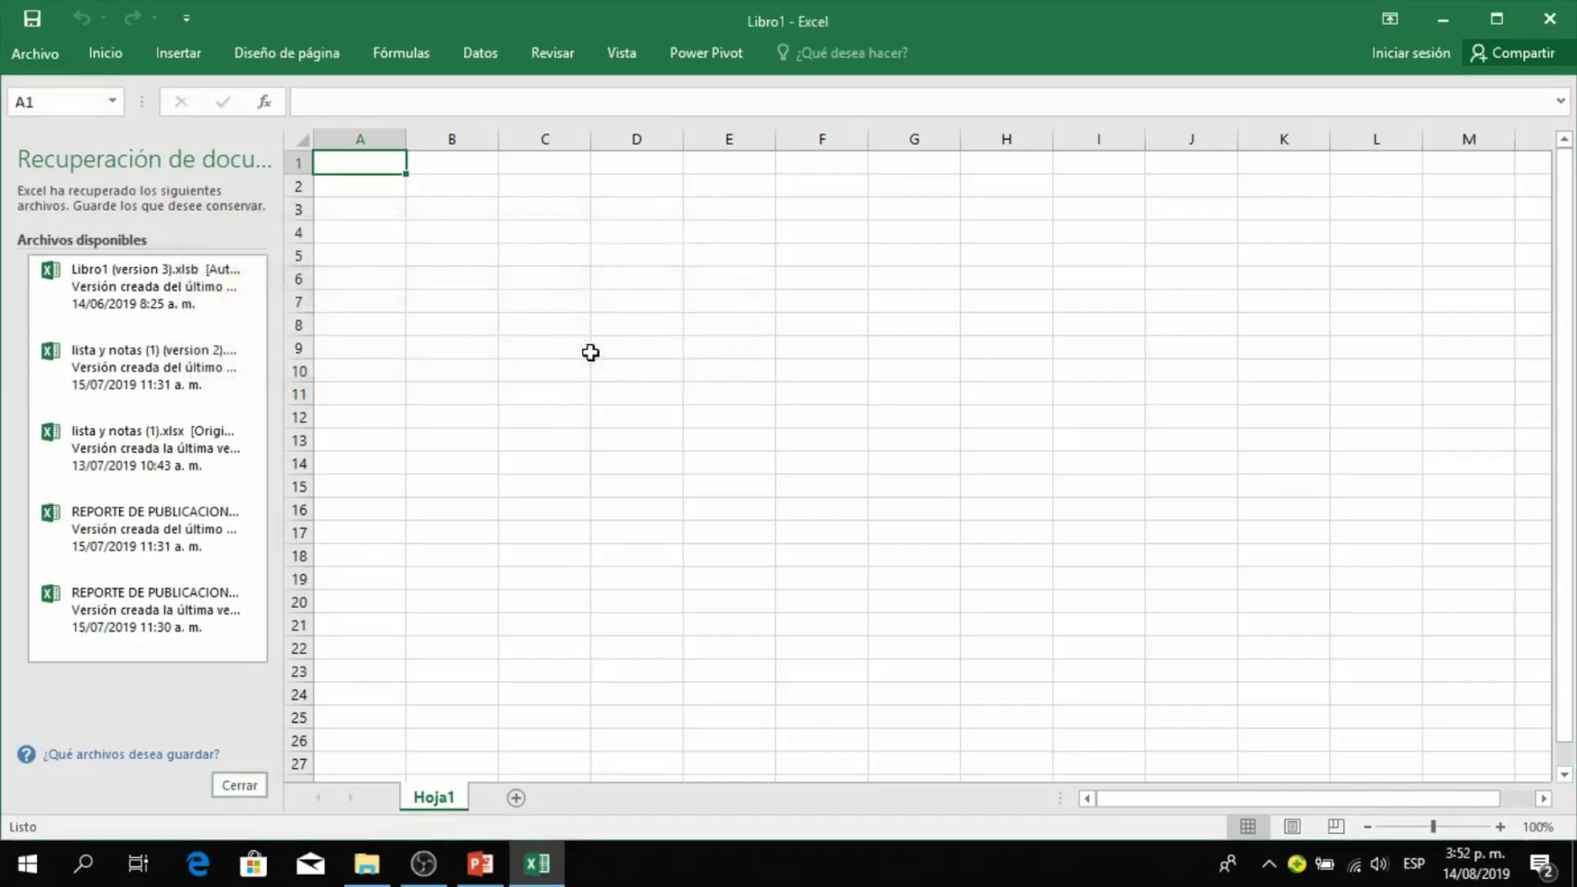
- Switch to PowerPoint and copy the Periodo and Demanda table from the simple exponential smoothing example on slide 5
{"action": "left_click", "coordinate": [483, 872]}
{"action": "left_click", "coordinate": [667, 510]}
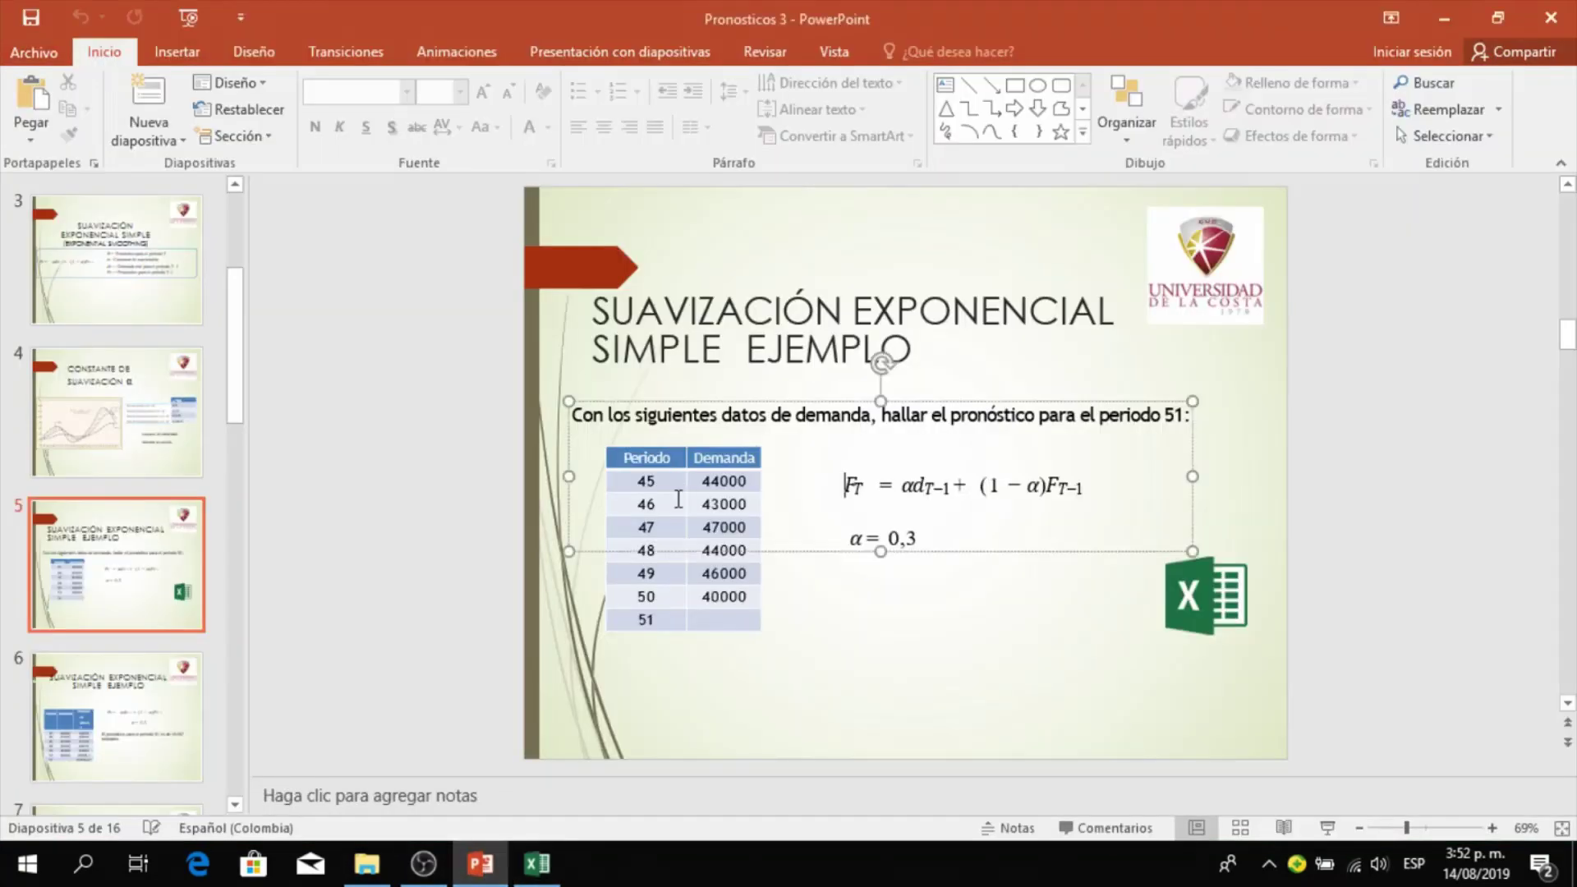
{"action": "left_click", "coordinate": [649, 627]}
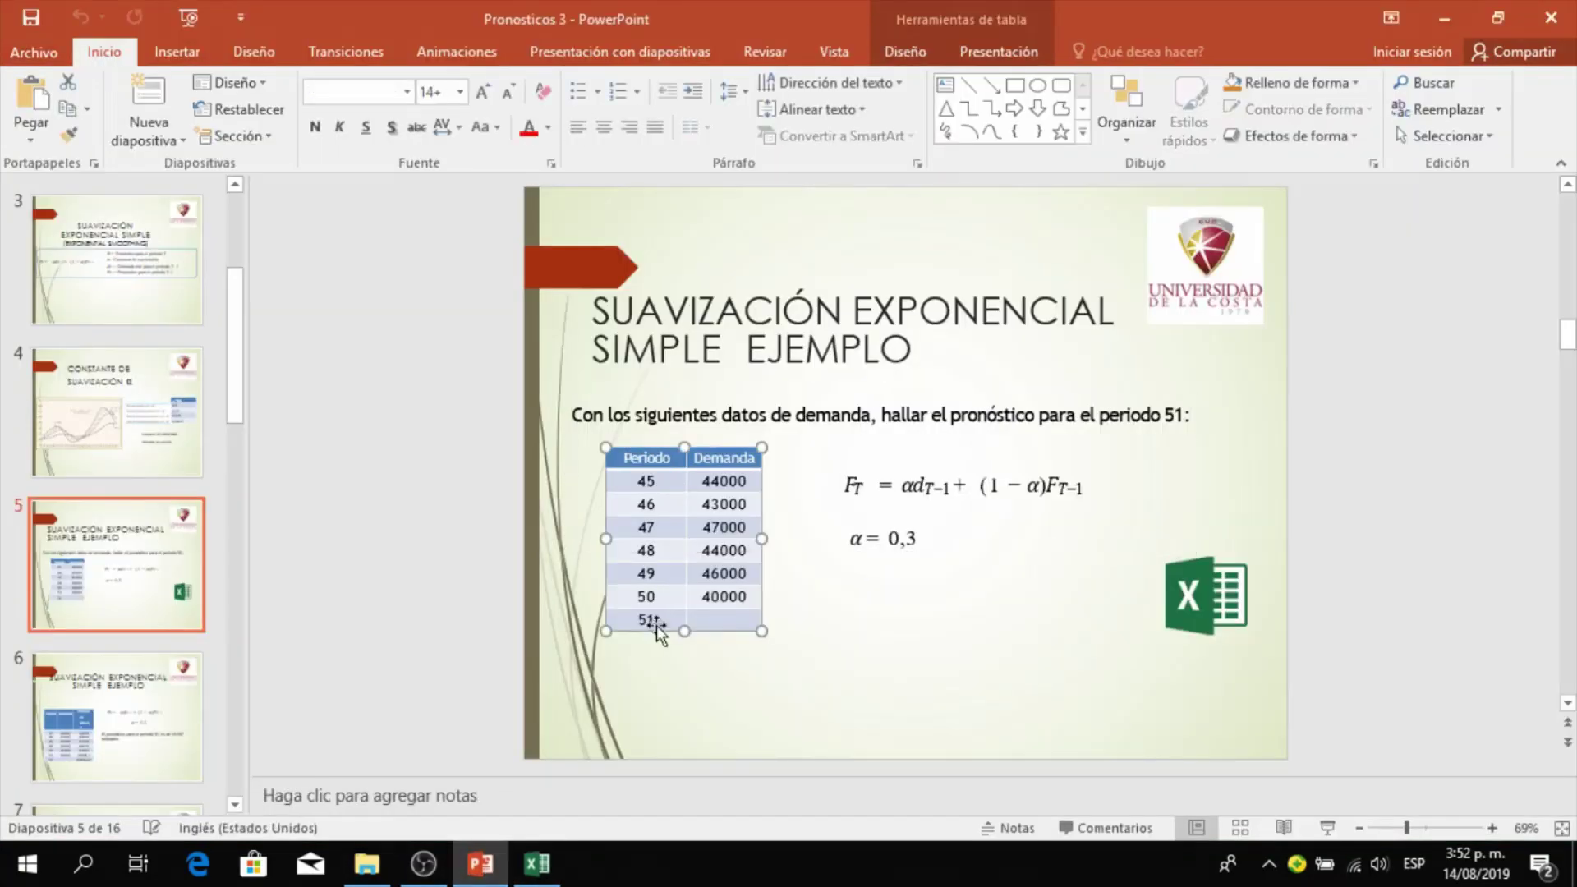
{"action": "key", "text": "Delete"}
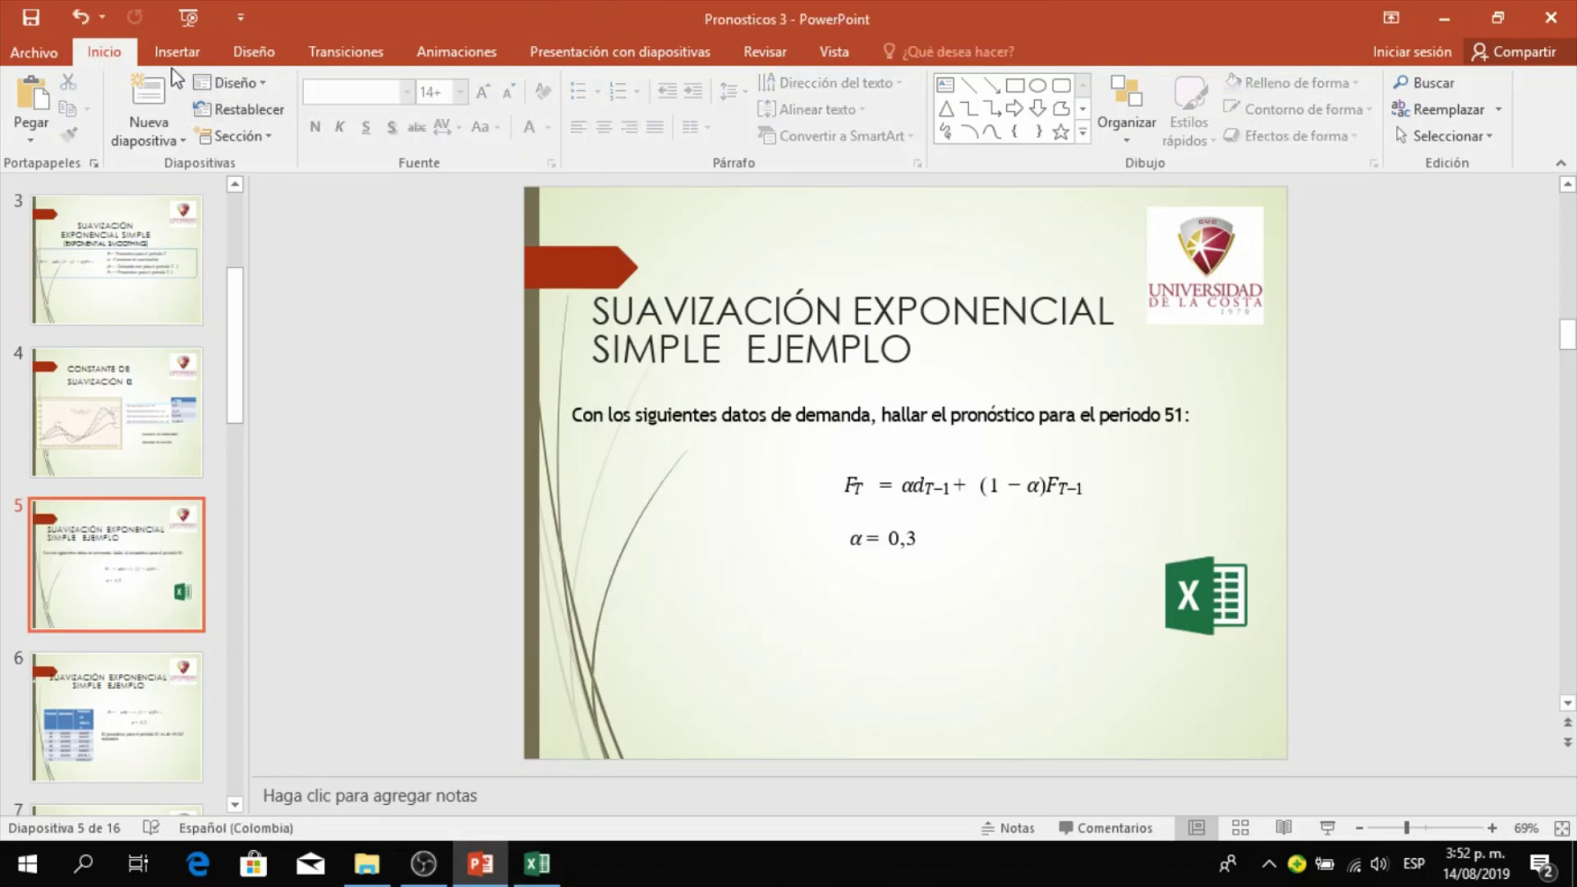
{"action": "key", "text": "ctrl+z"}
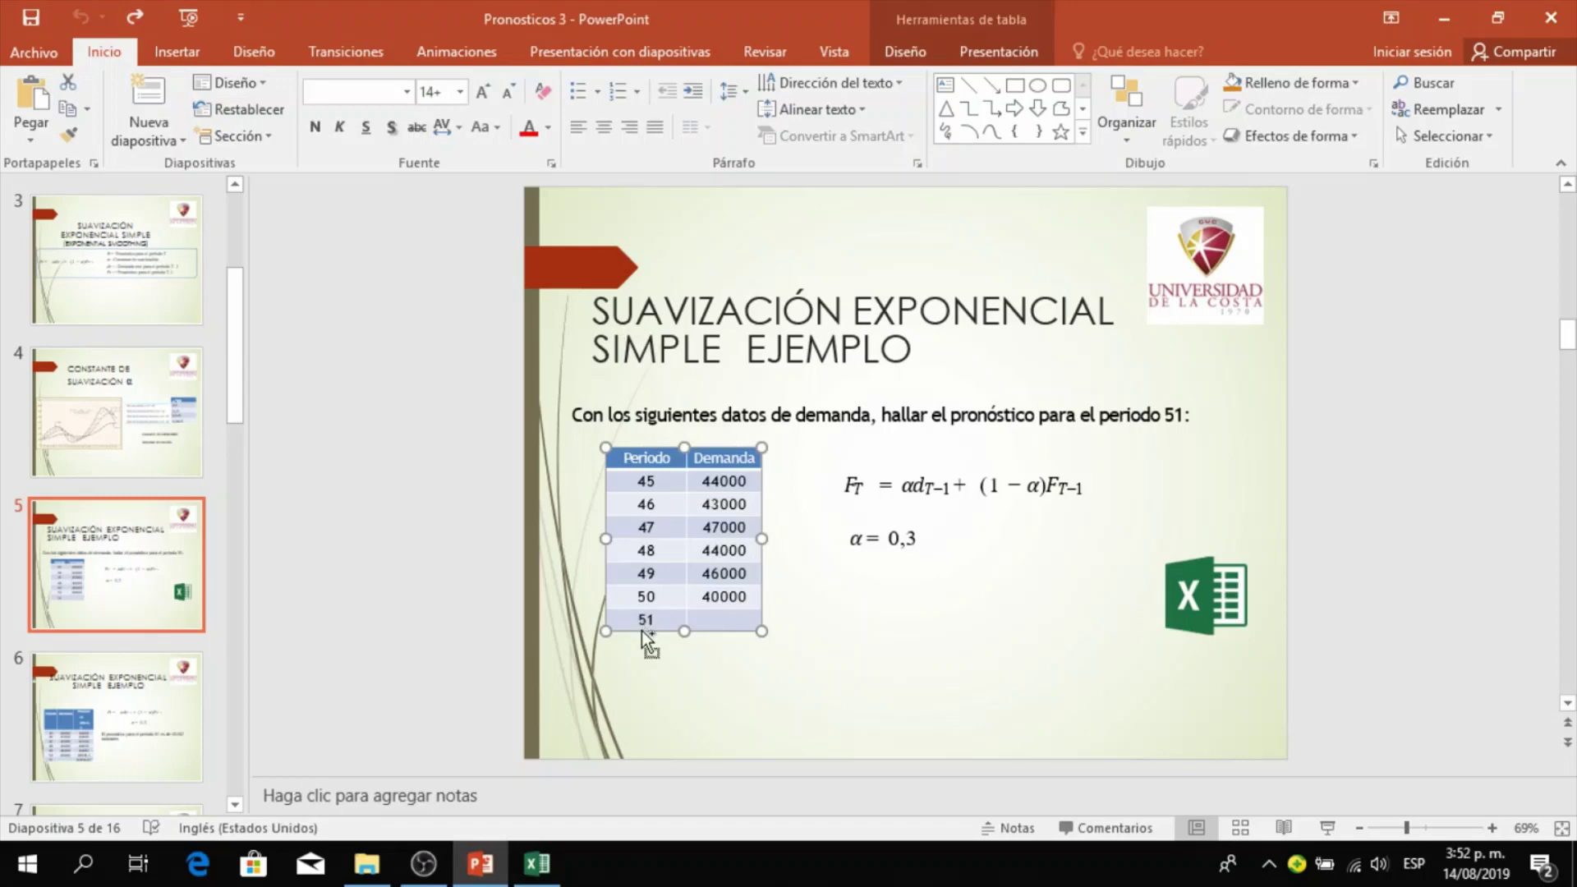
- Switch to Excel, paste the demand table at cell B4, and widen column C so the Demanda heading fits on one line
{"action": "left_click", "coordinate": [537, 863]}
{"action": "left_click", "coordinate": [196, 232]}
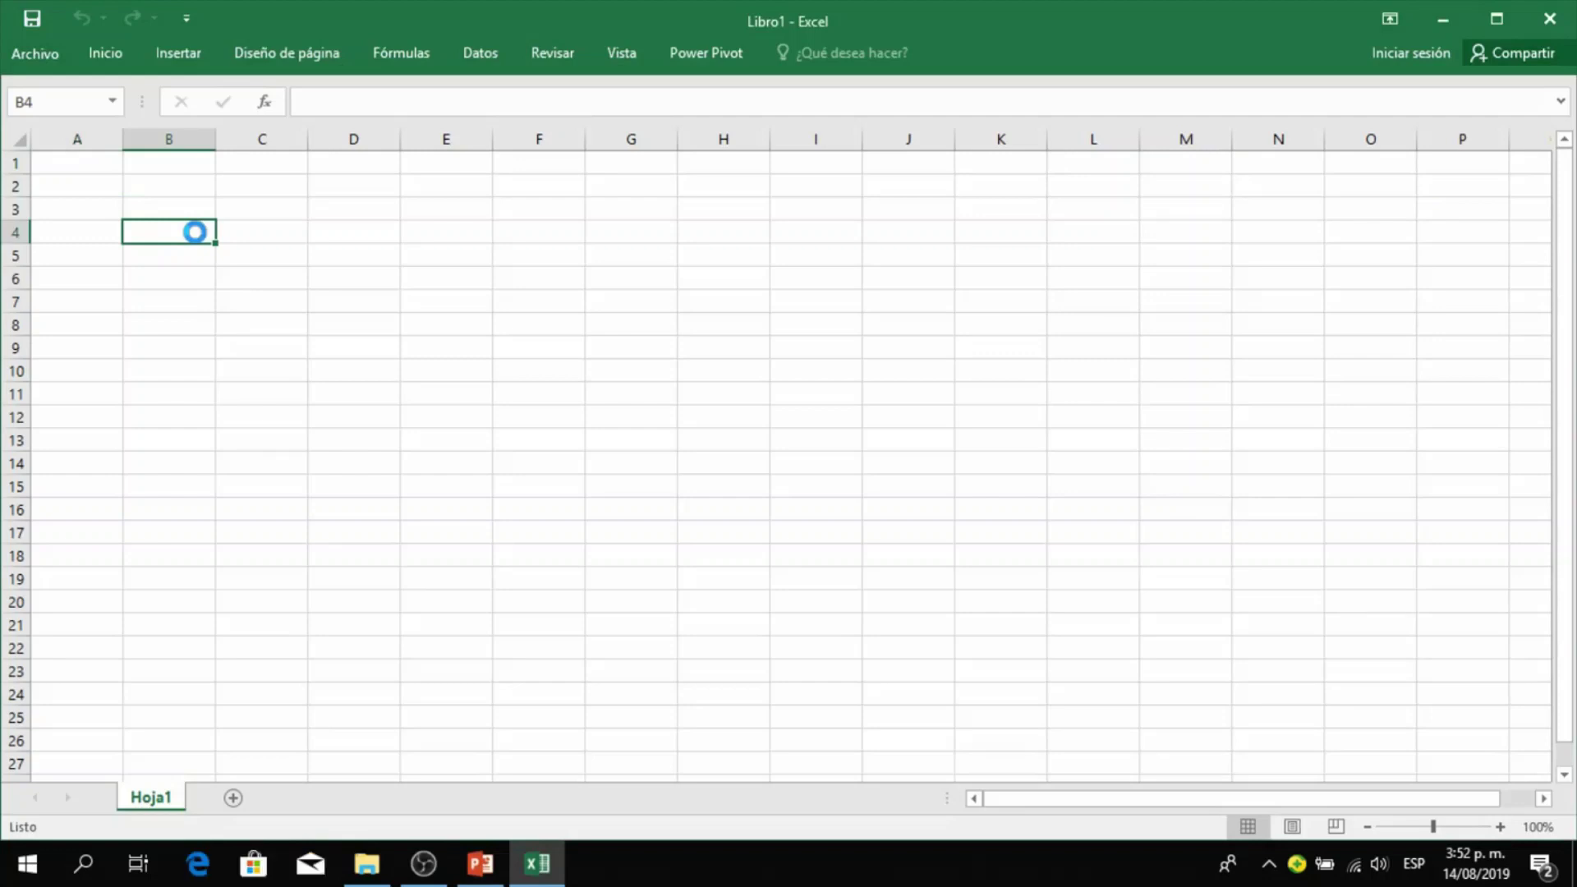
{"action": "left_click", "coordinate": [411, 303]}
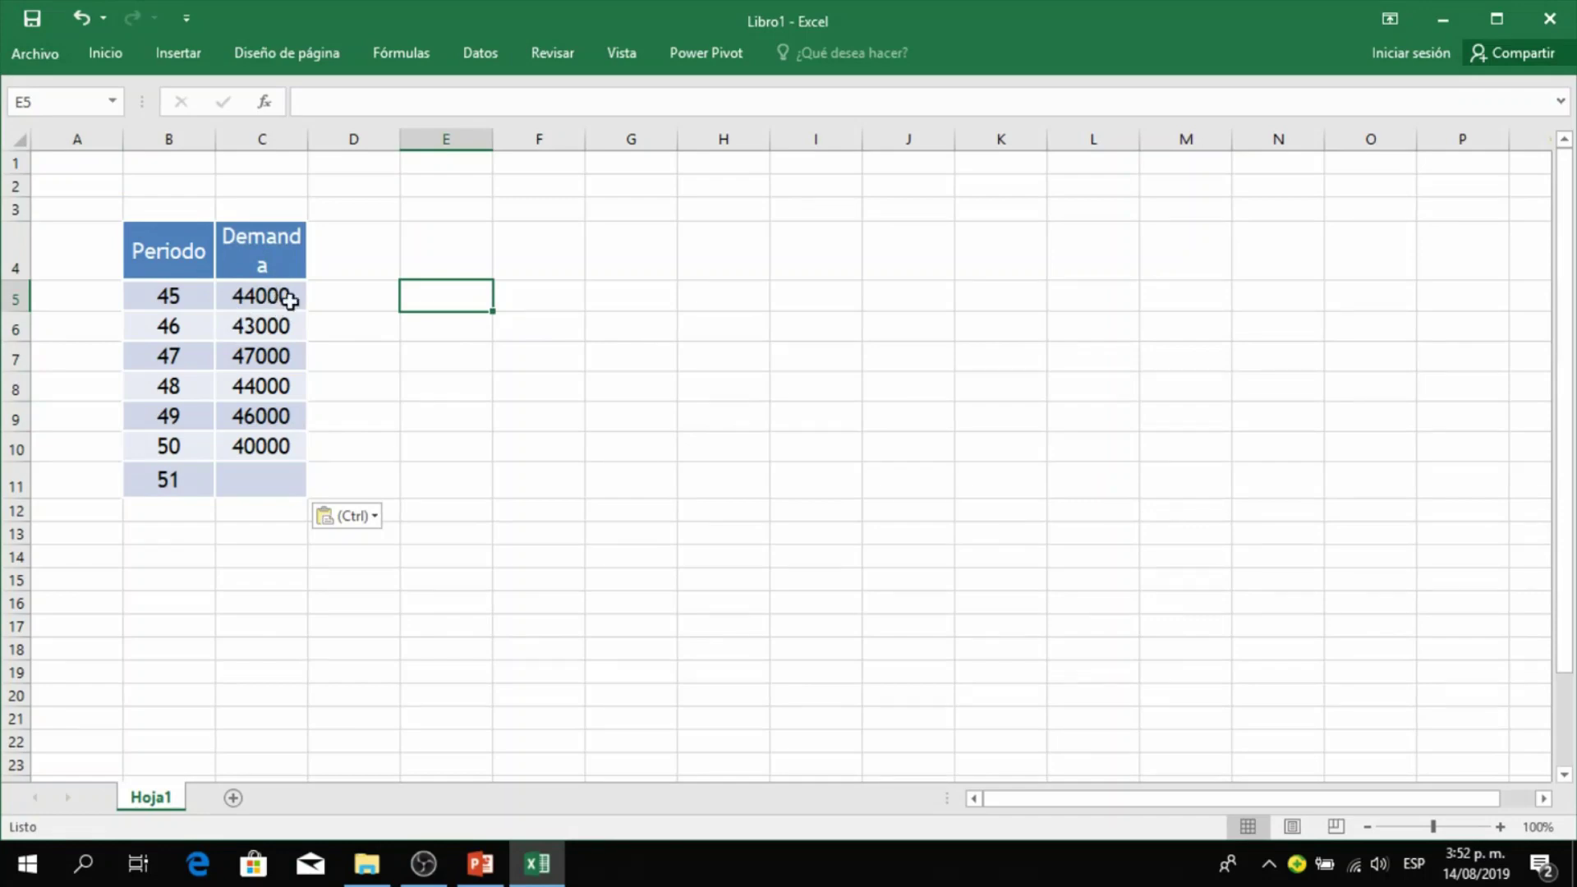
{"action": "left_click_drag", "start_coordinate": [309, 140], "coordinate": [332, 143]}
{"action": "left_click", "coordinate": [372, 299]}
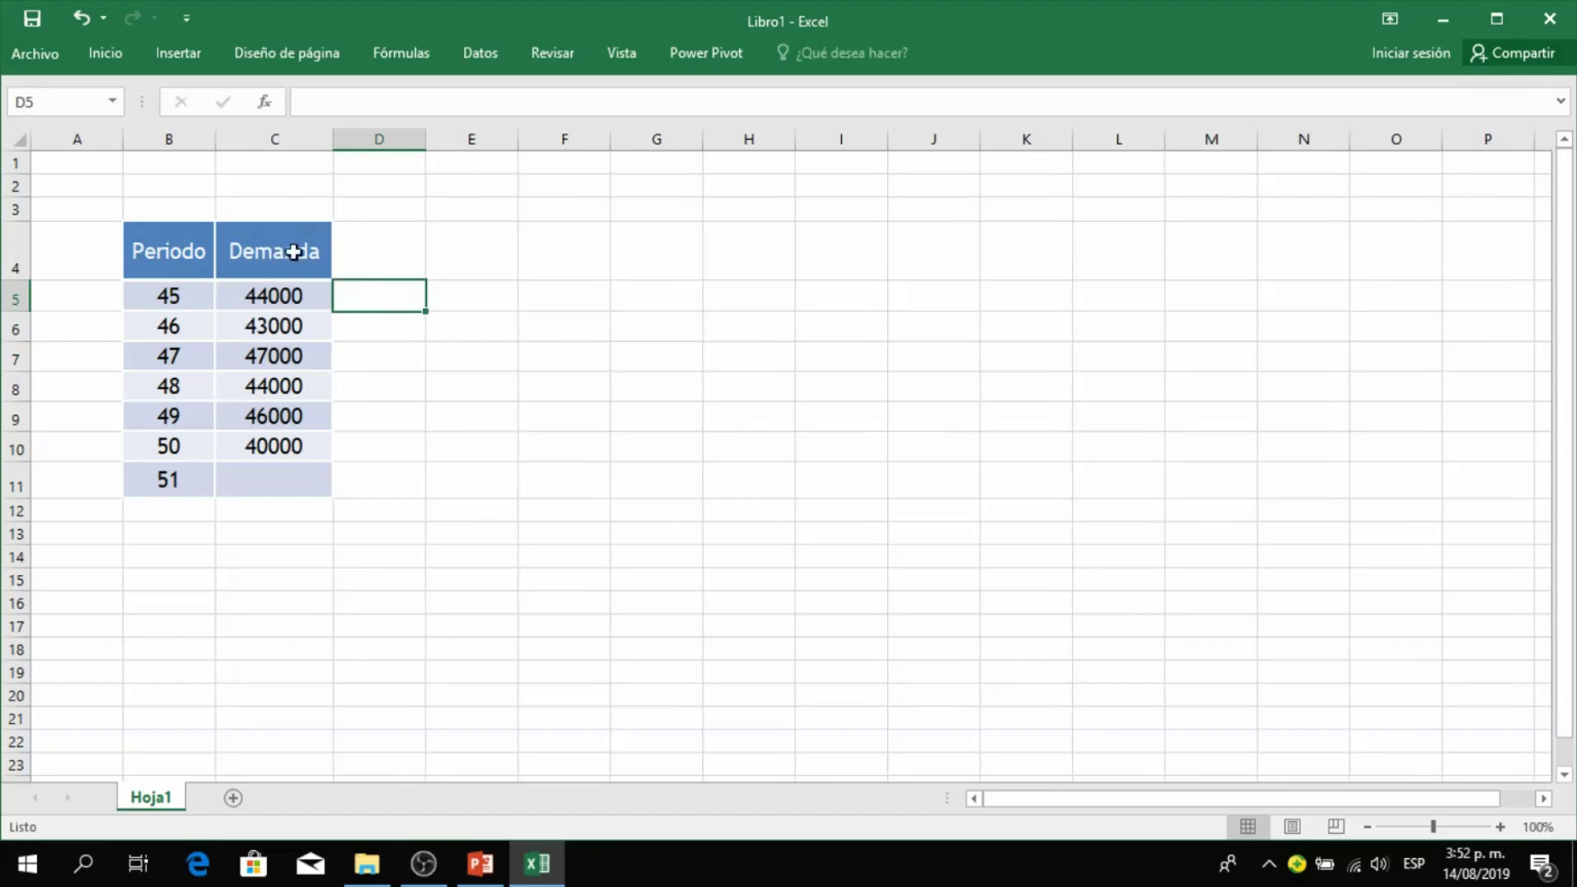
- Enter the label "alfa=" in D2 and the smoothing constant 0.3 in E2
{"action": "left_click", "coordinate": [396, 181]}
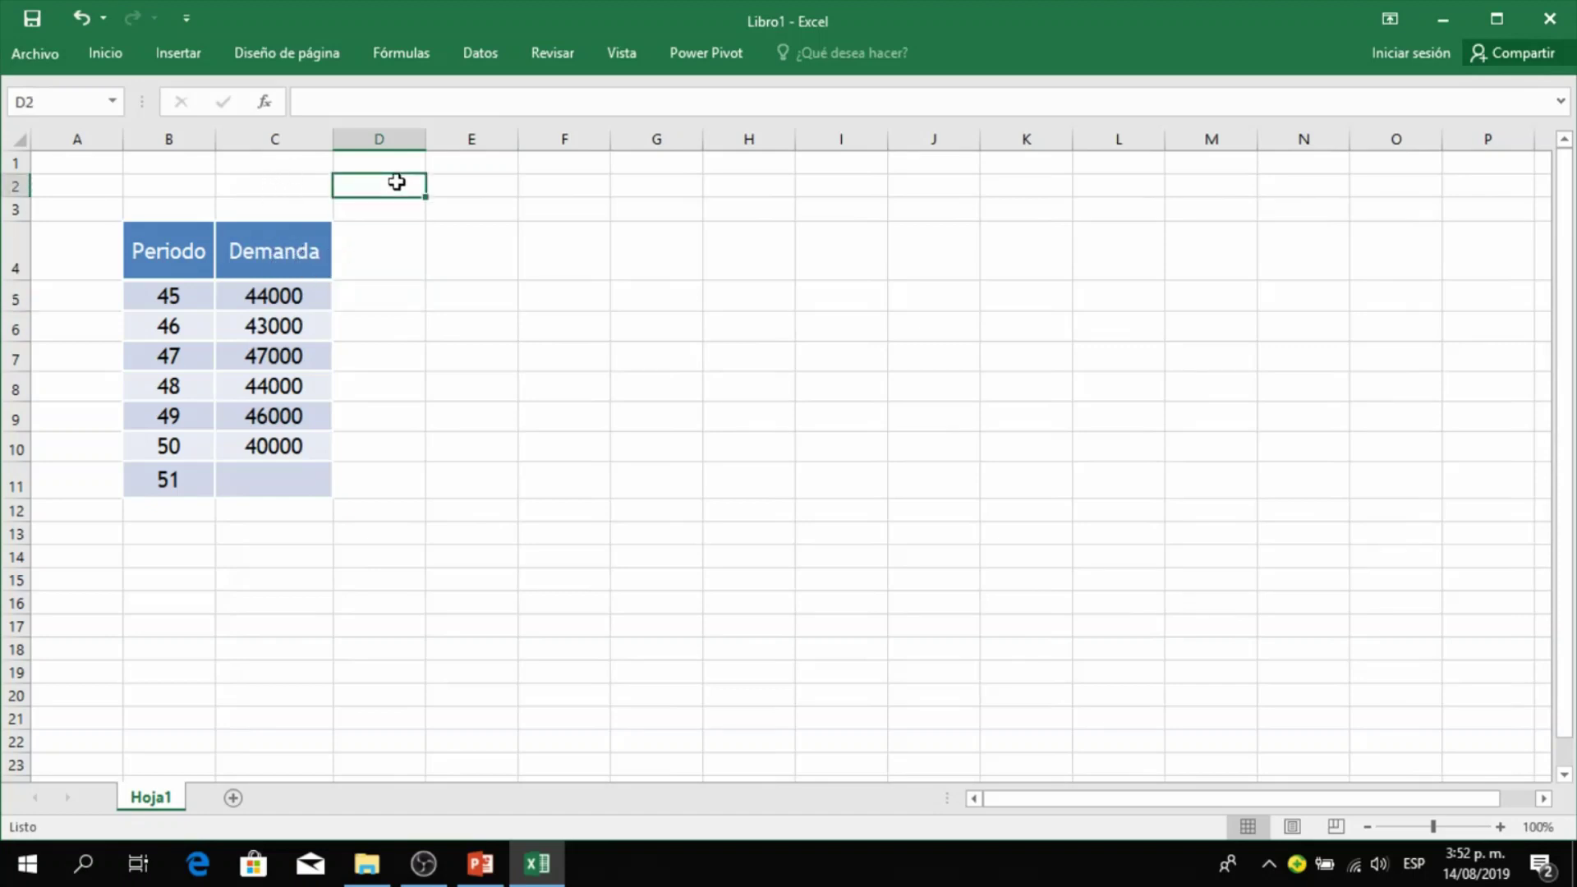
{"action": "type", "text": "alfa="}
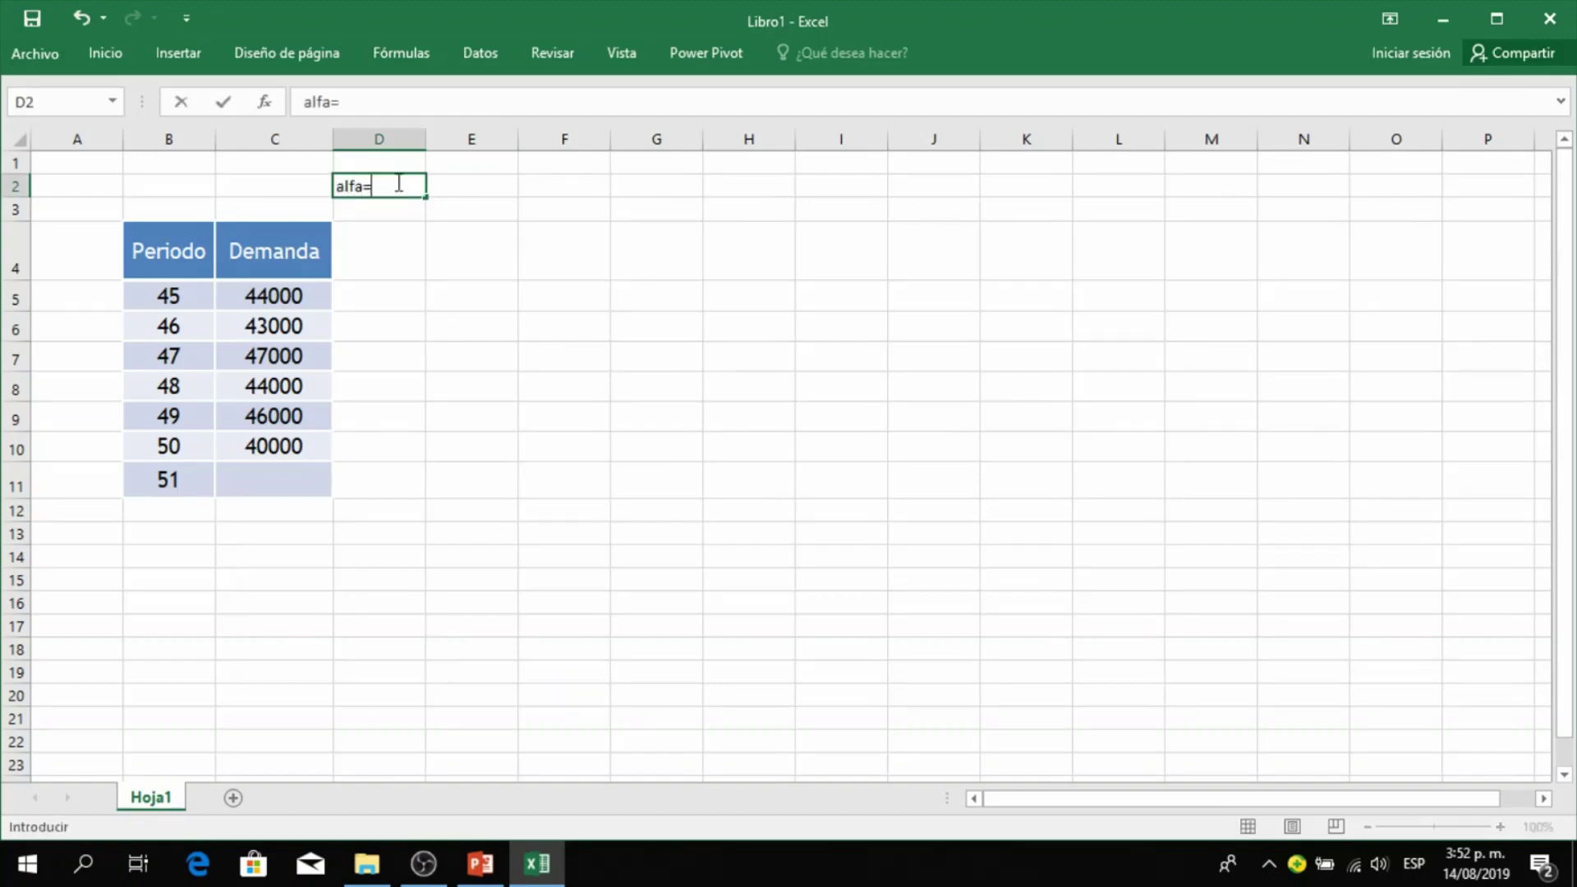
{"action": "left_click", "coordinate": [491, 190]}
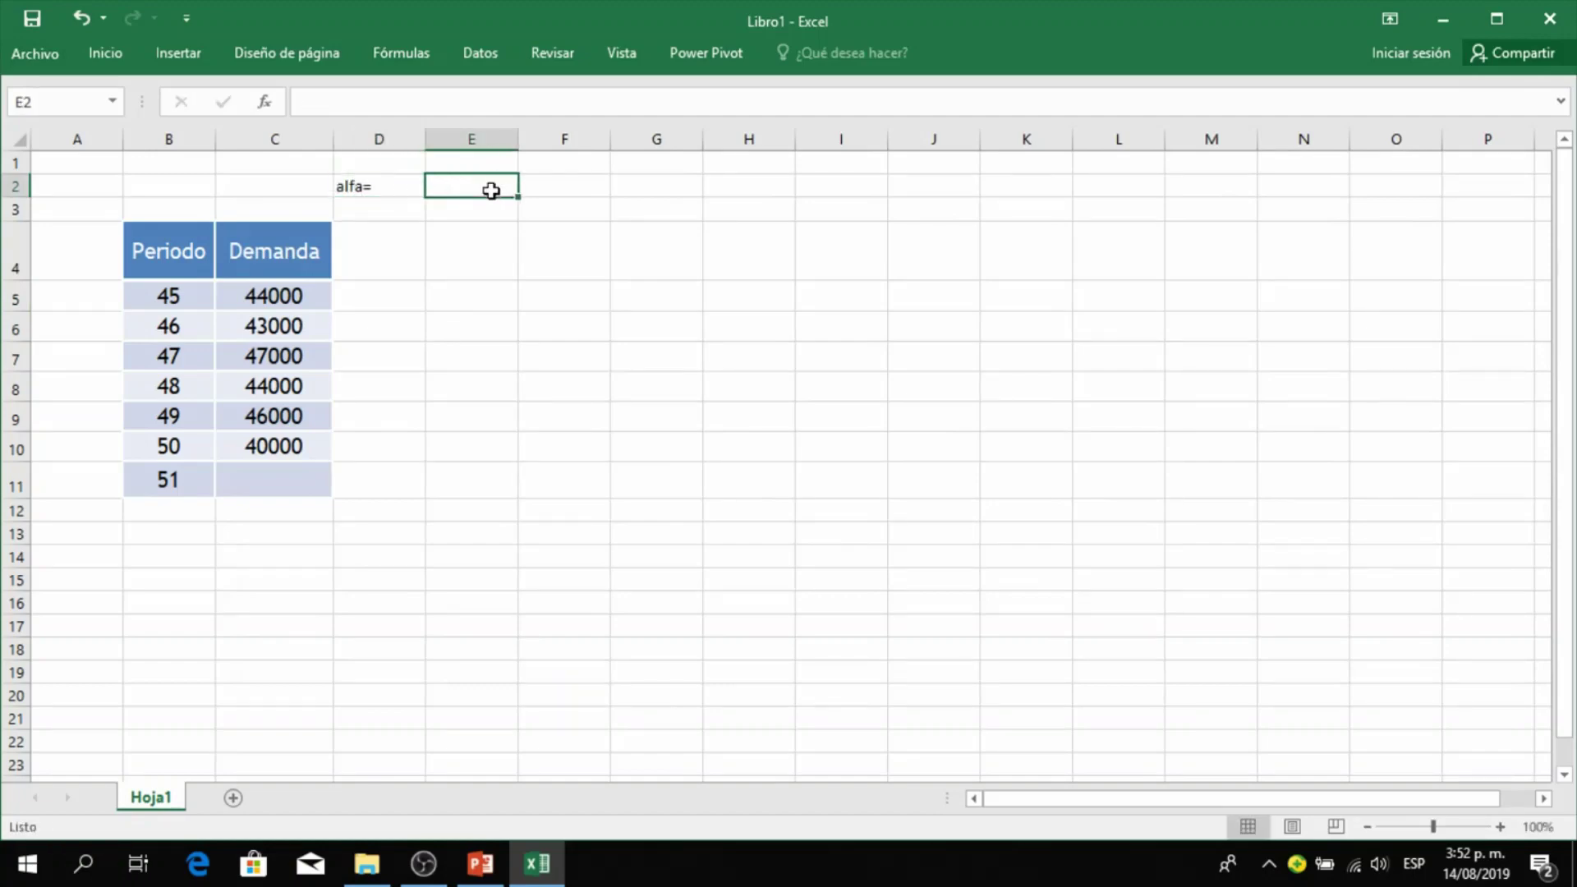
{"action": "type", "text": "0.3"}
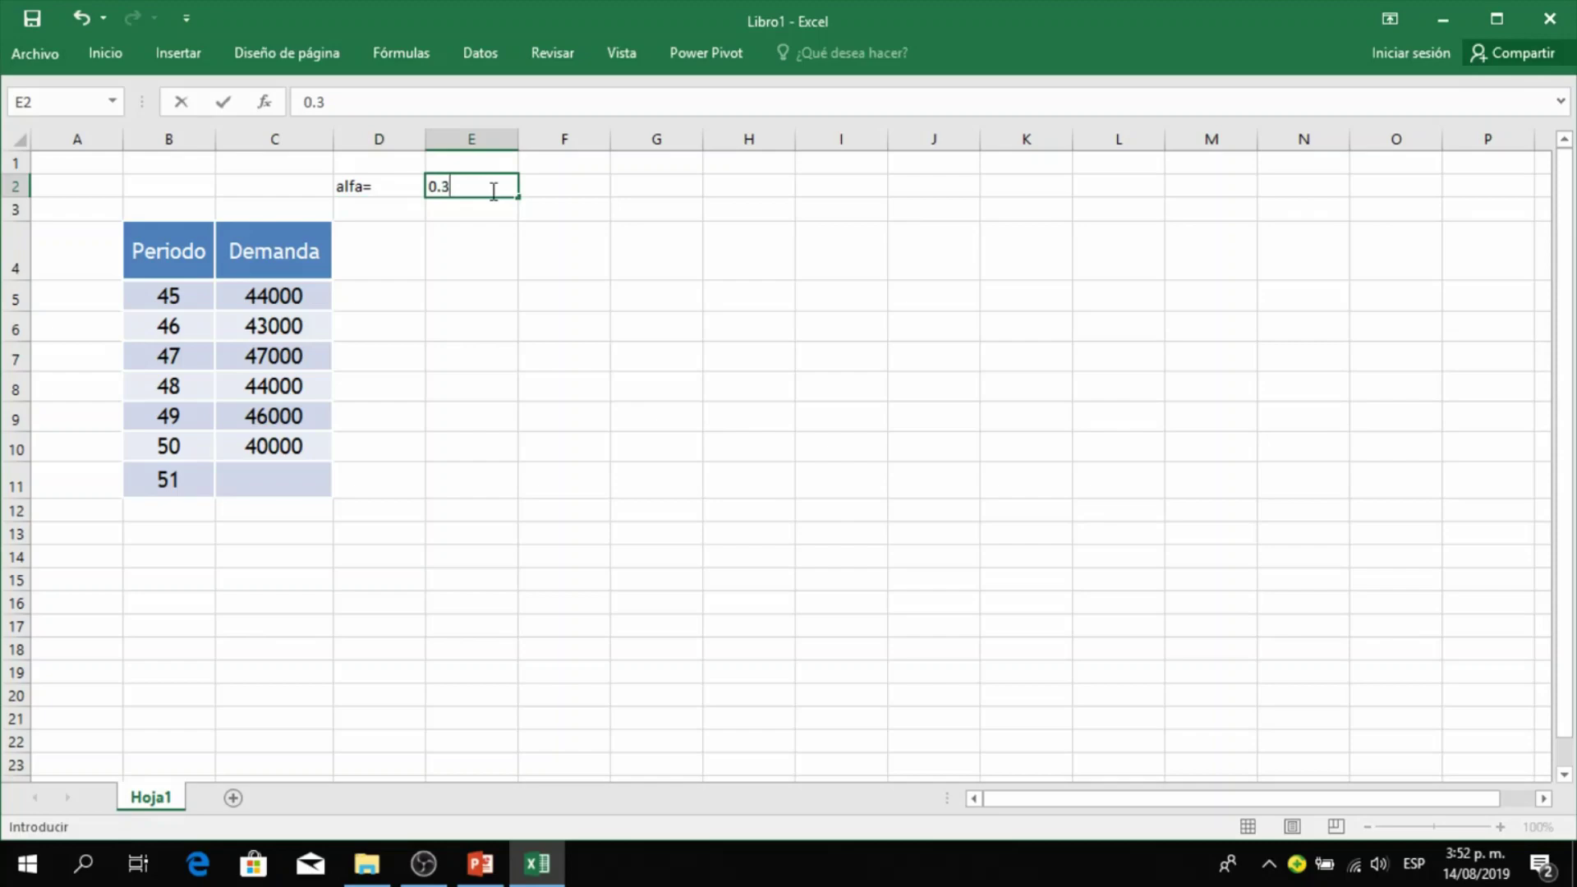
{"action": "left_click", "coordinate": [478, 321]}
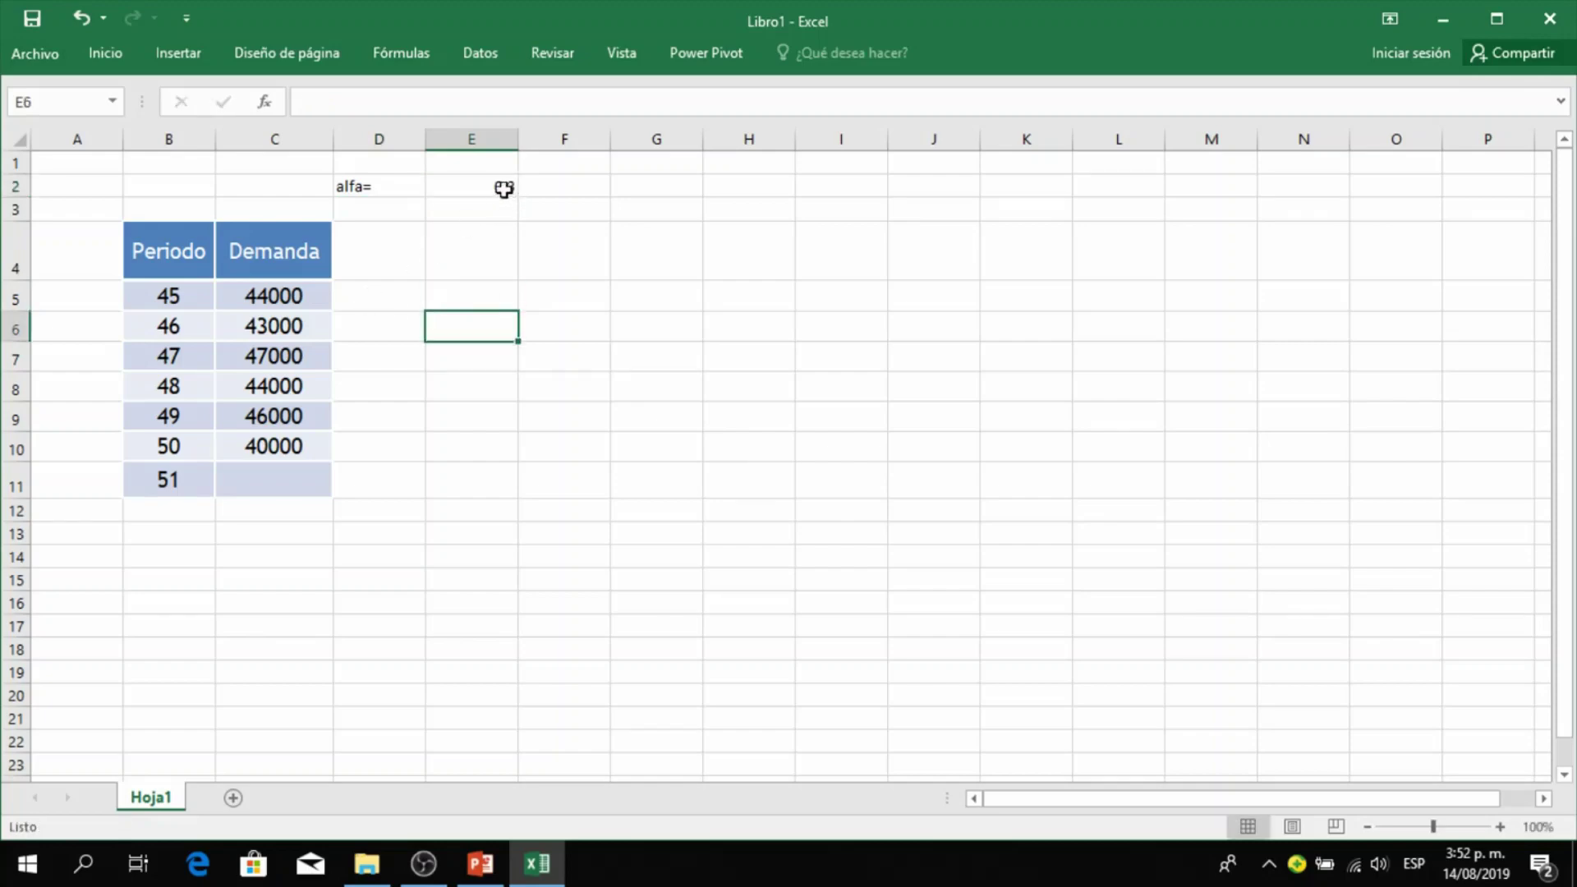
- Add the heading "Ft" in D4 and rename the Demanda heading in C4 to "Dt"
{"action": "left_click", "coordinate": [369, 301]}
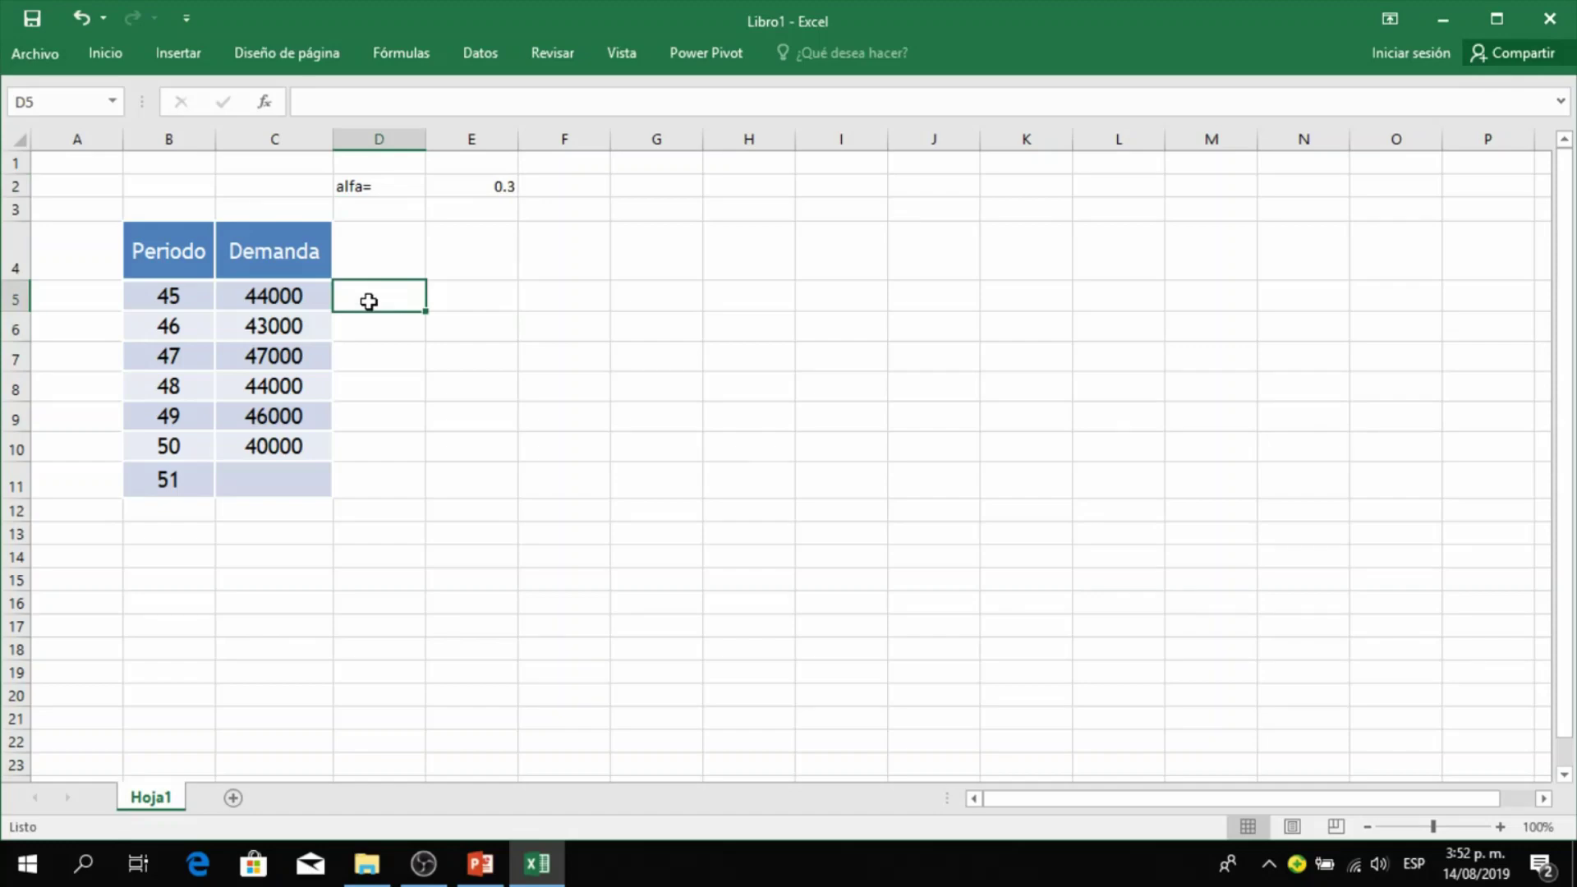
{"action": "left_click", "coordinate": [377, 260]}
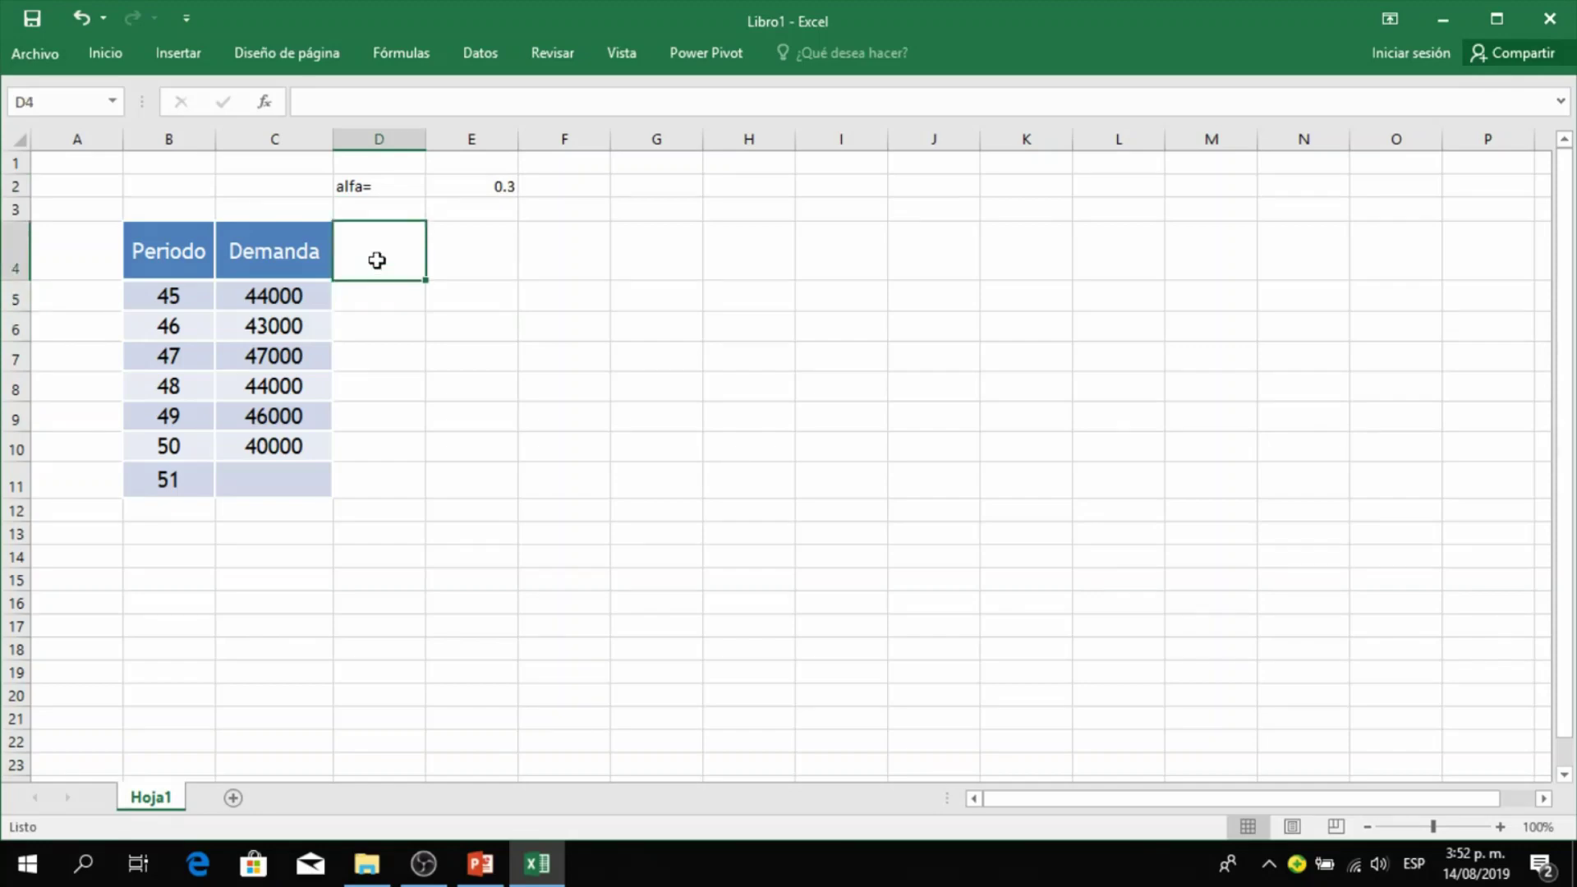
{"action": "type", "text": "Ft"}
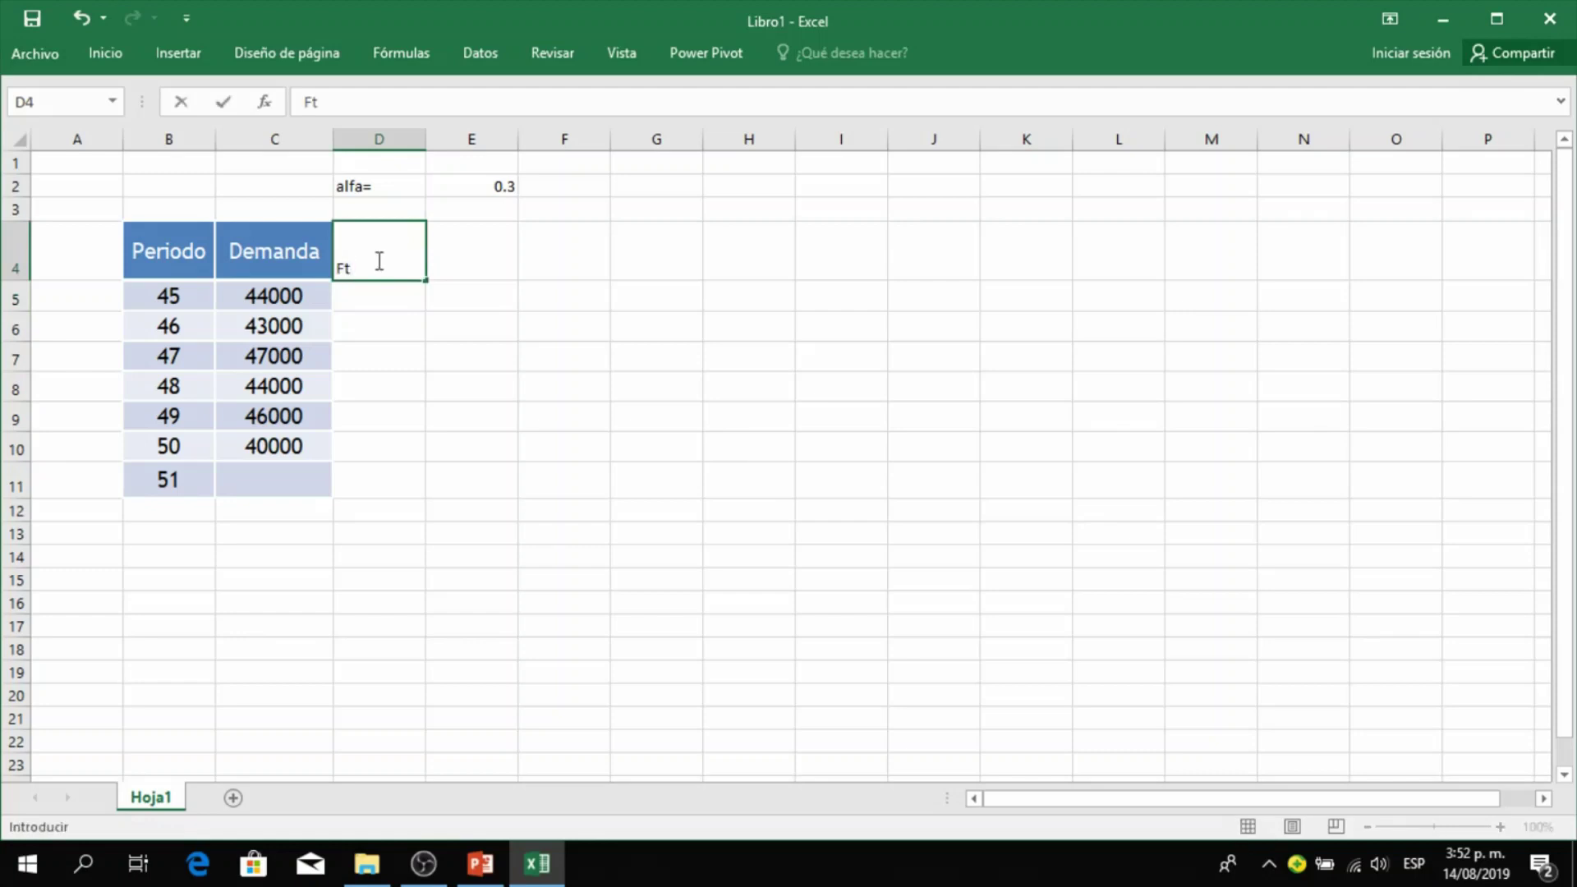
{"action": "left_click", "coordinate": [280, 257]}
{"action": "type", "text": "D"}
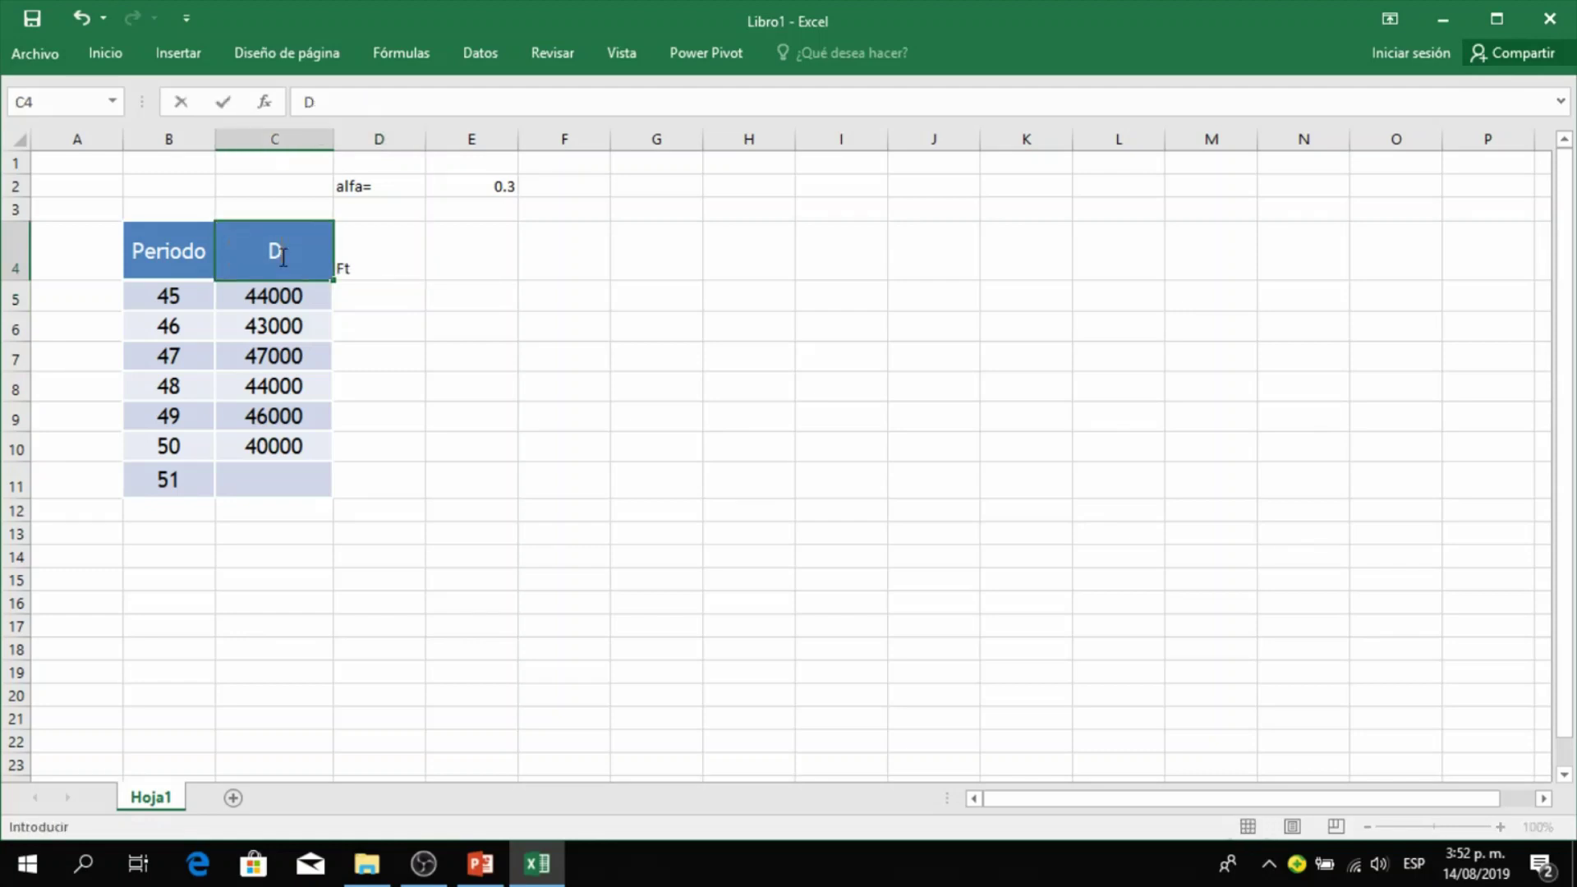
{"action": "type", "text": "t"}
{"action": "left_click", "coordinate": [415, 315]}
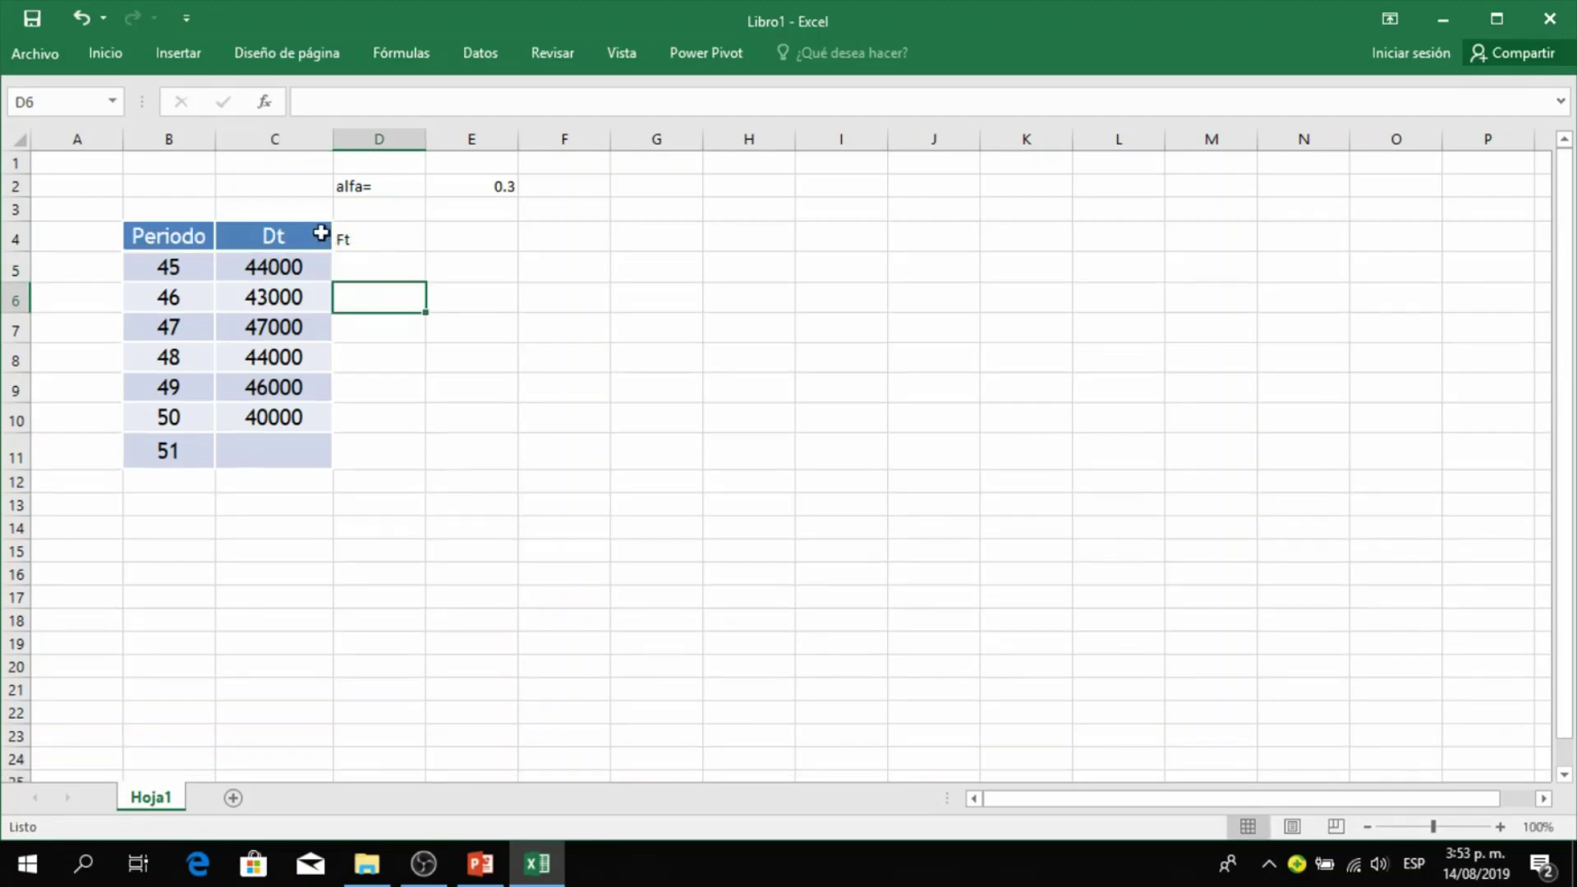
- Copy the Dt heading's formatting to the heading cells D4:F4
{"action": "left_click", "coordinate": [359, 239]}
{"action": "left_click", "coordinate": [300, 233]}
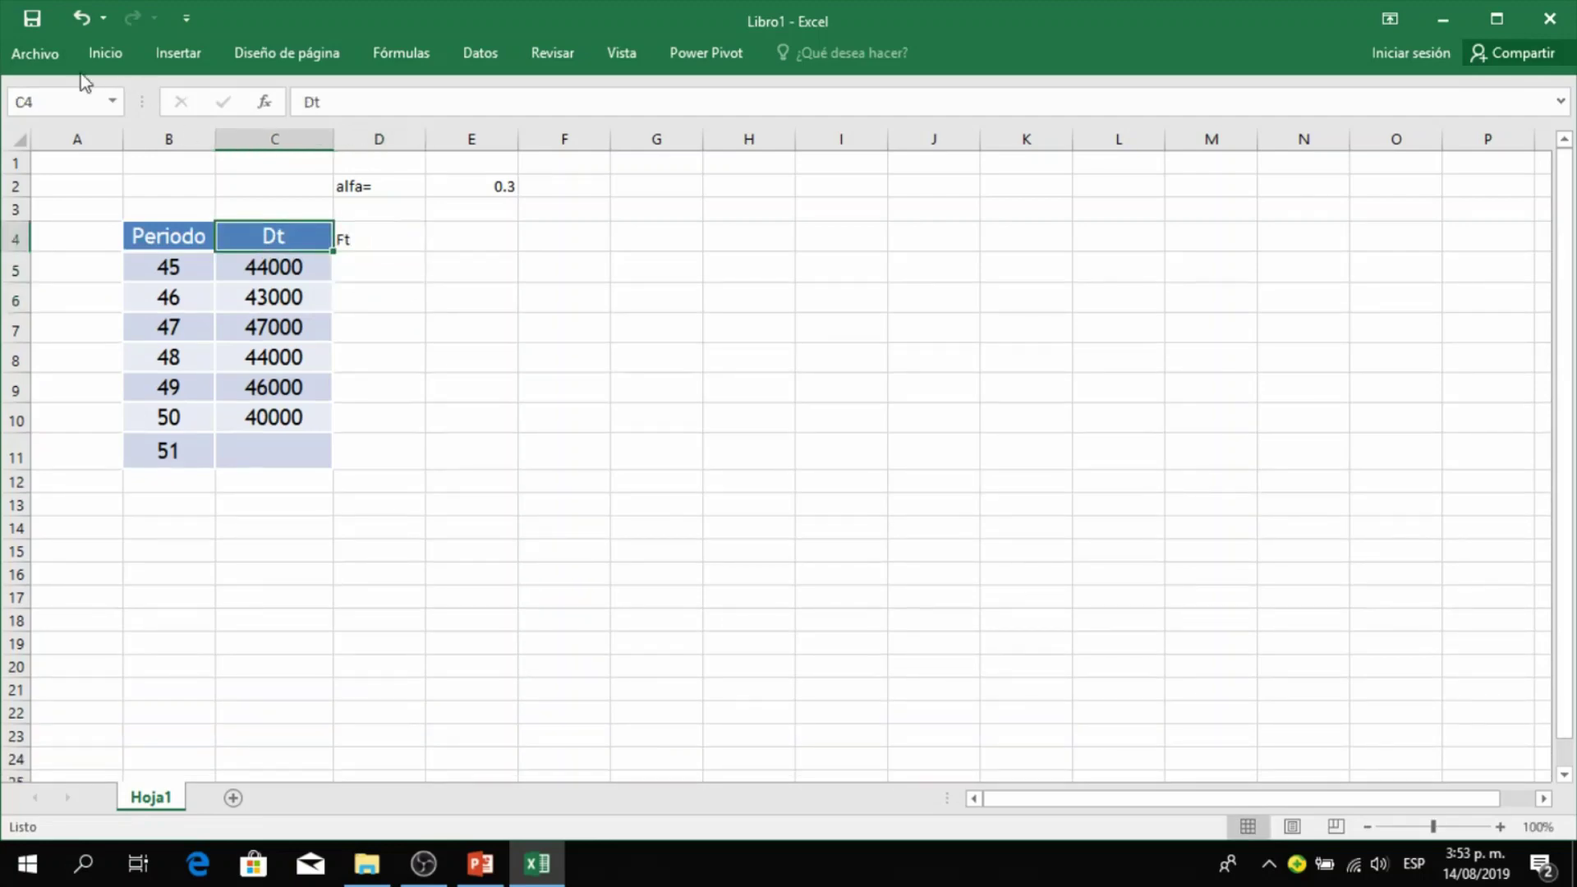
{"action": "left_click", "coordinate": [105, 51]}
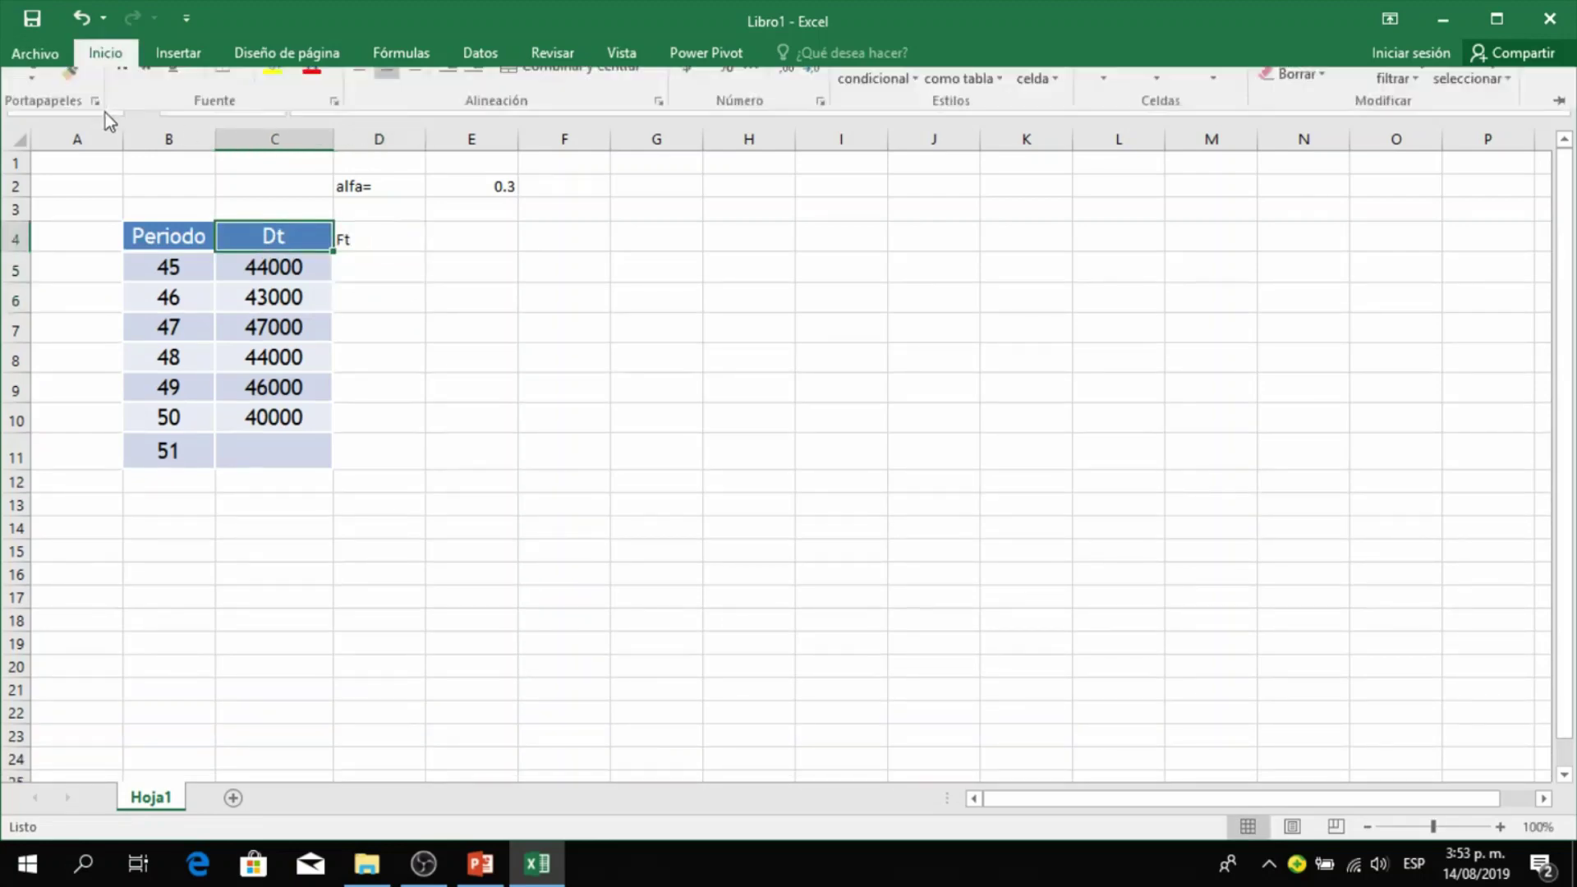
{"action": "left_click", "coordinate": [73, 138]}
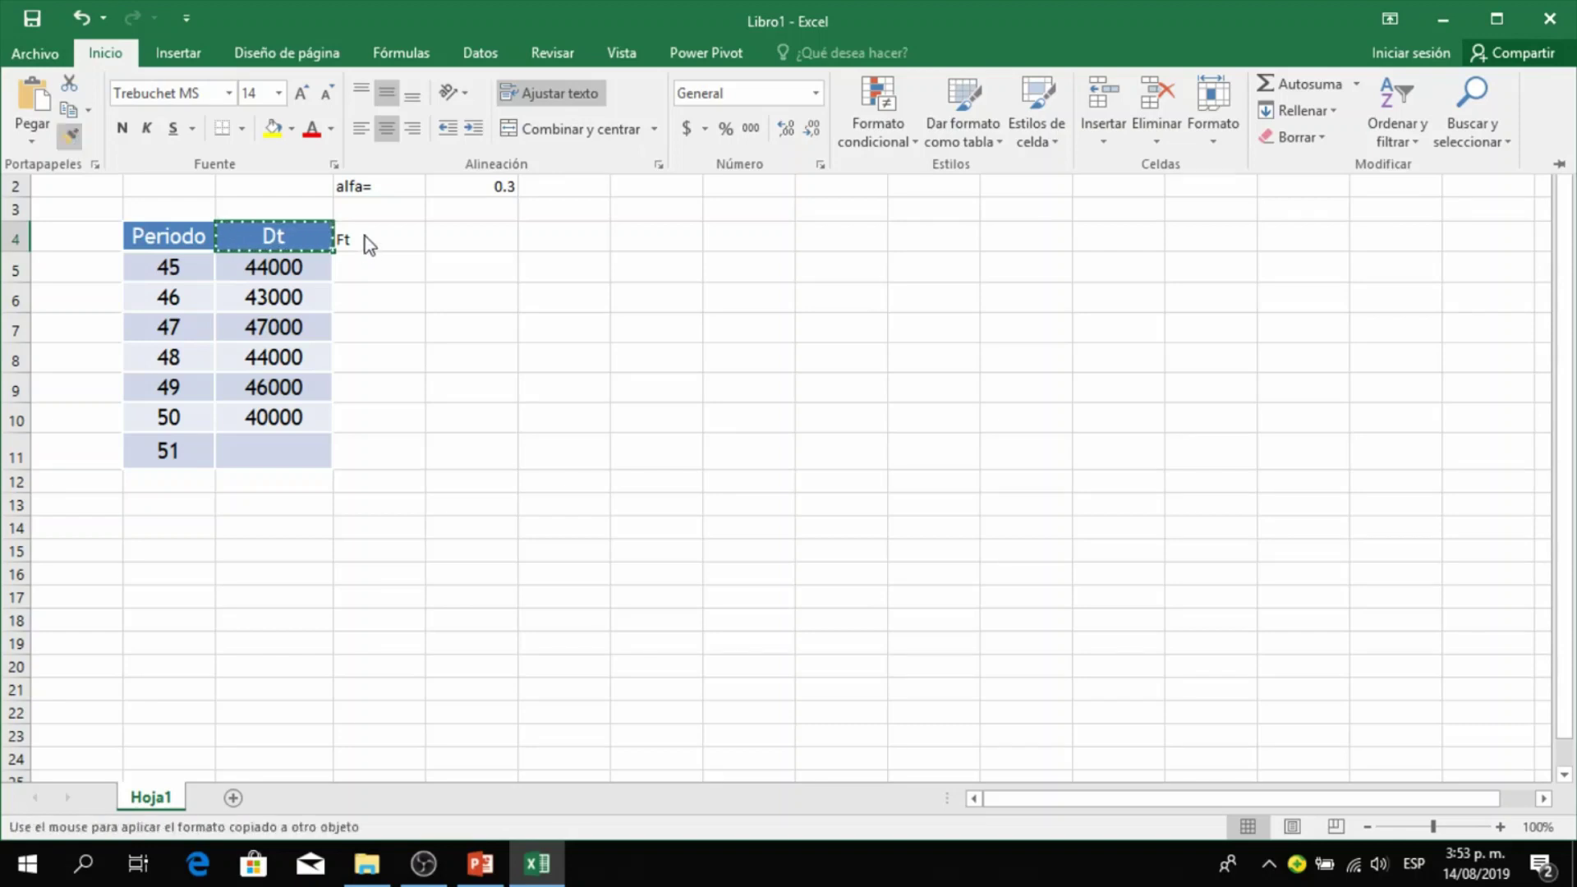
{"action": "mouse_move", "coordinate": [418, 234]}
{"action": "left_mouse_down"}
{"action": "mouse_move", "coordinate": [563, 235]}
{"action": "mouse_move", "coordinate": [528, 239]}
{"action": "left_mouse_up"}
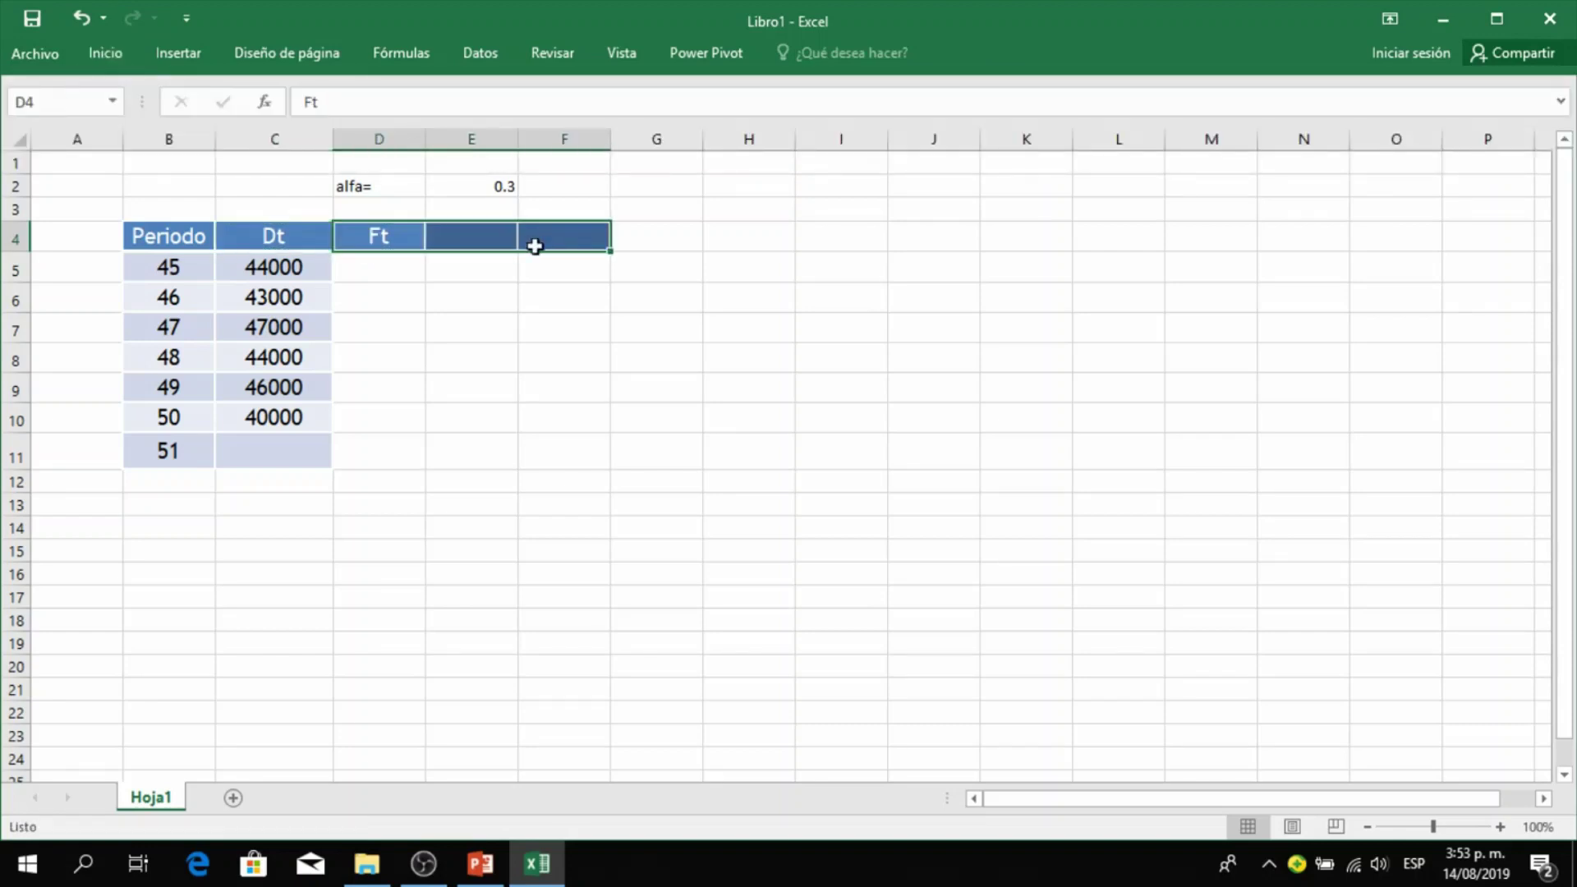
- Copy the formatting of the demand cells C5:C11 to the range D5:F11
{"action": "left_click_drag", "start_coordinate": [274, 264], "coordinate": [274, 461]}
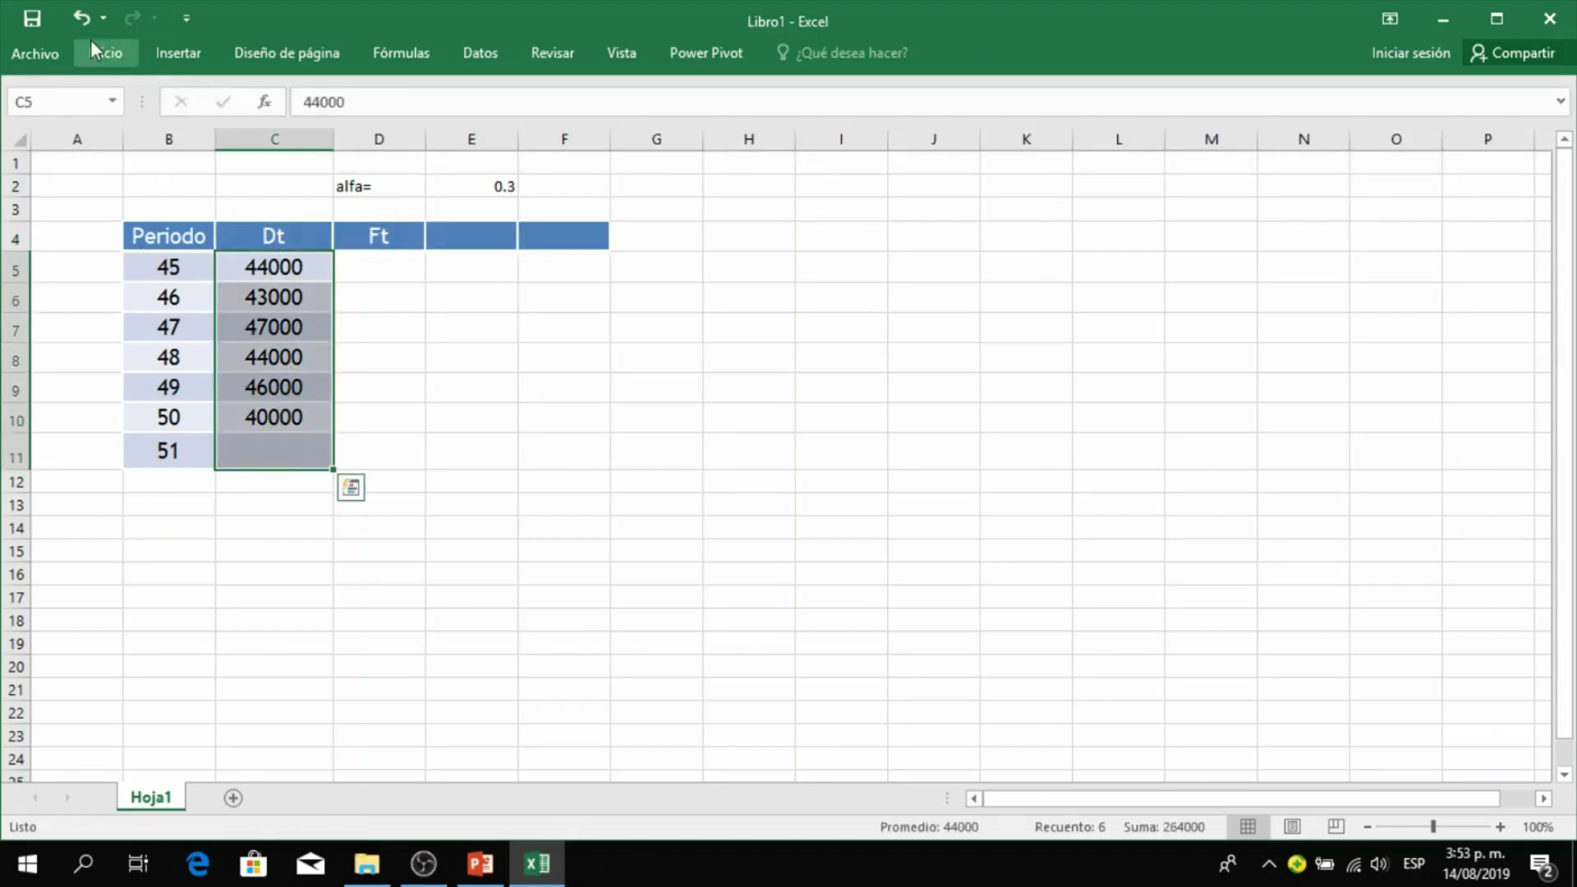
{"action": "left_click", "coordinate": [105, 56]}
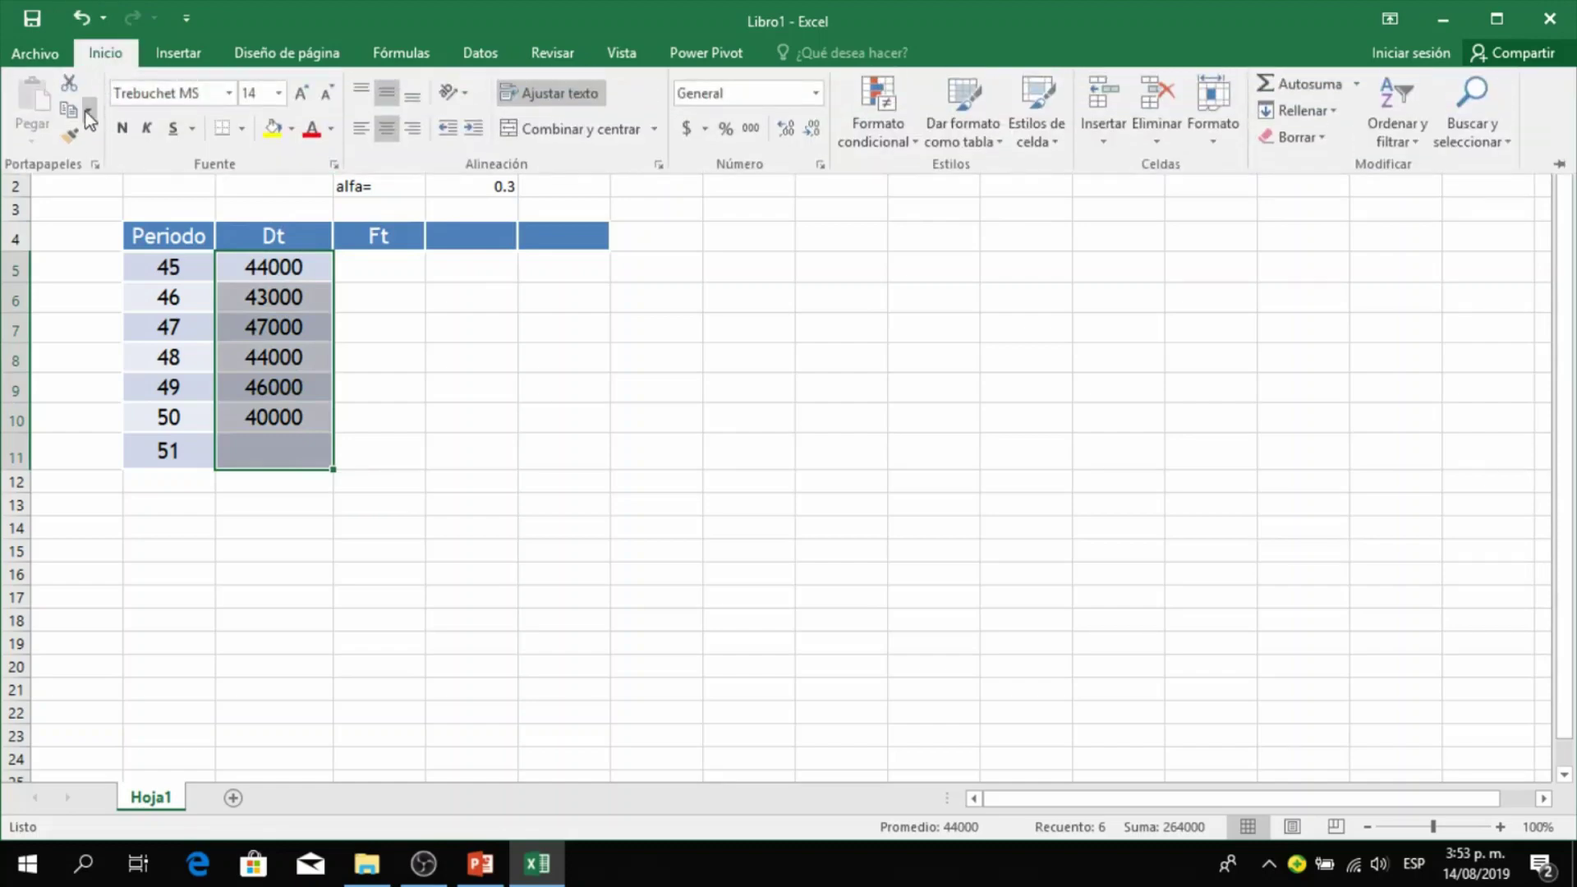
{"action": "left_click", "coordinate": [73, 141]}
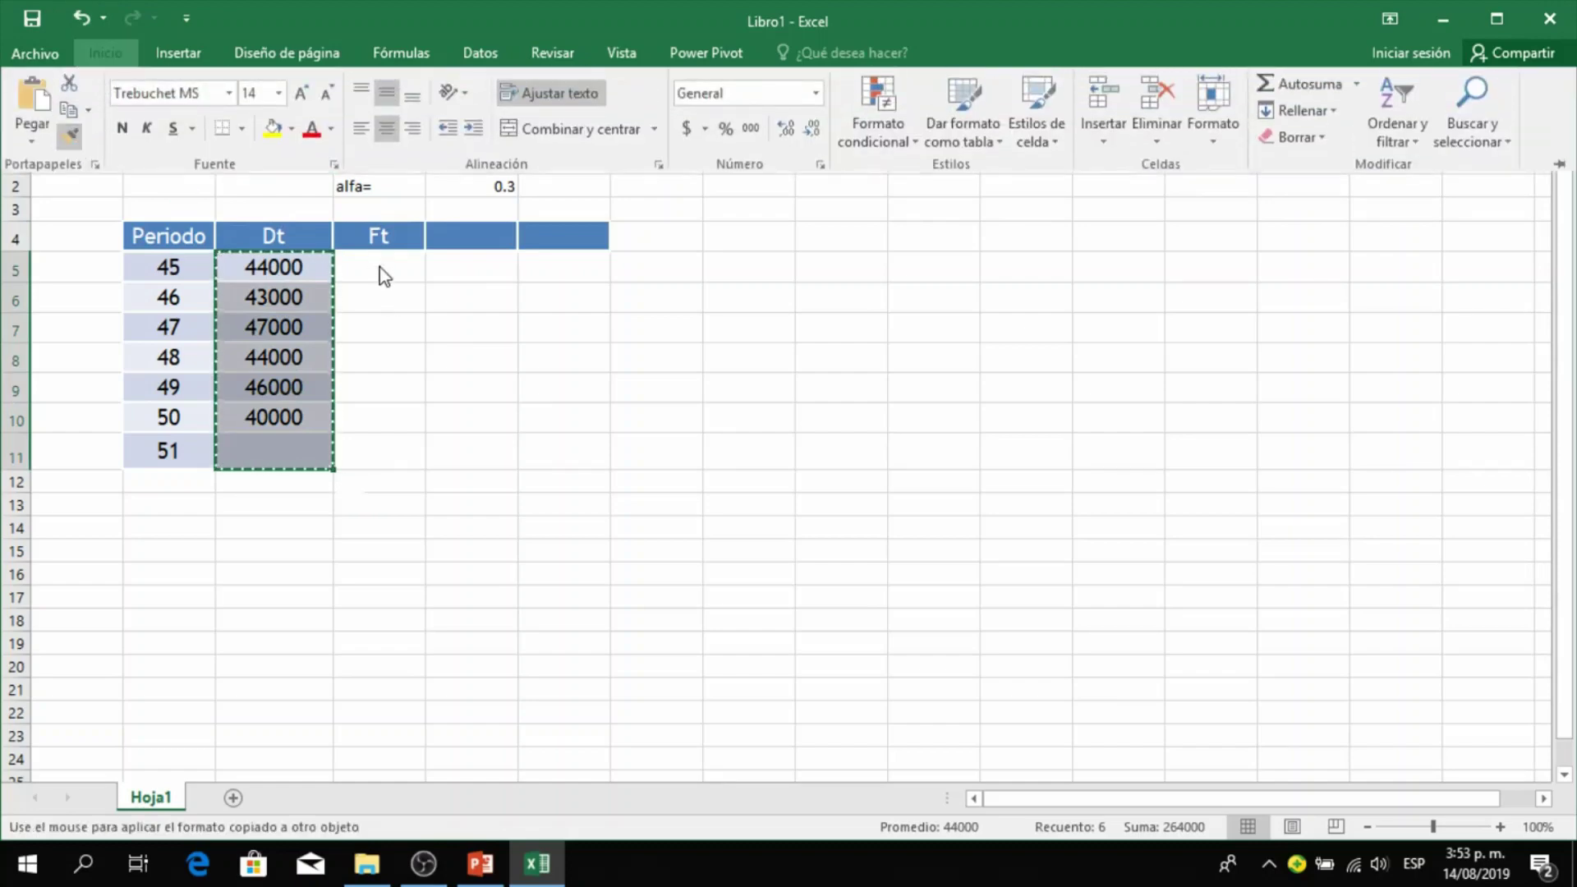
{"action": "mouse_move", "coordinate": [377, 267]}
{"action": "left_mouse_down"}
{"action": "mouse_move", "coordinate": [427, 355]}
{"action": "mouse_move", "coordinate": [586, 451]}
{"action": "left_mouse_up"}
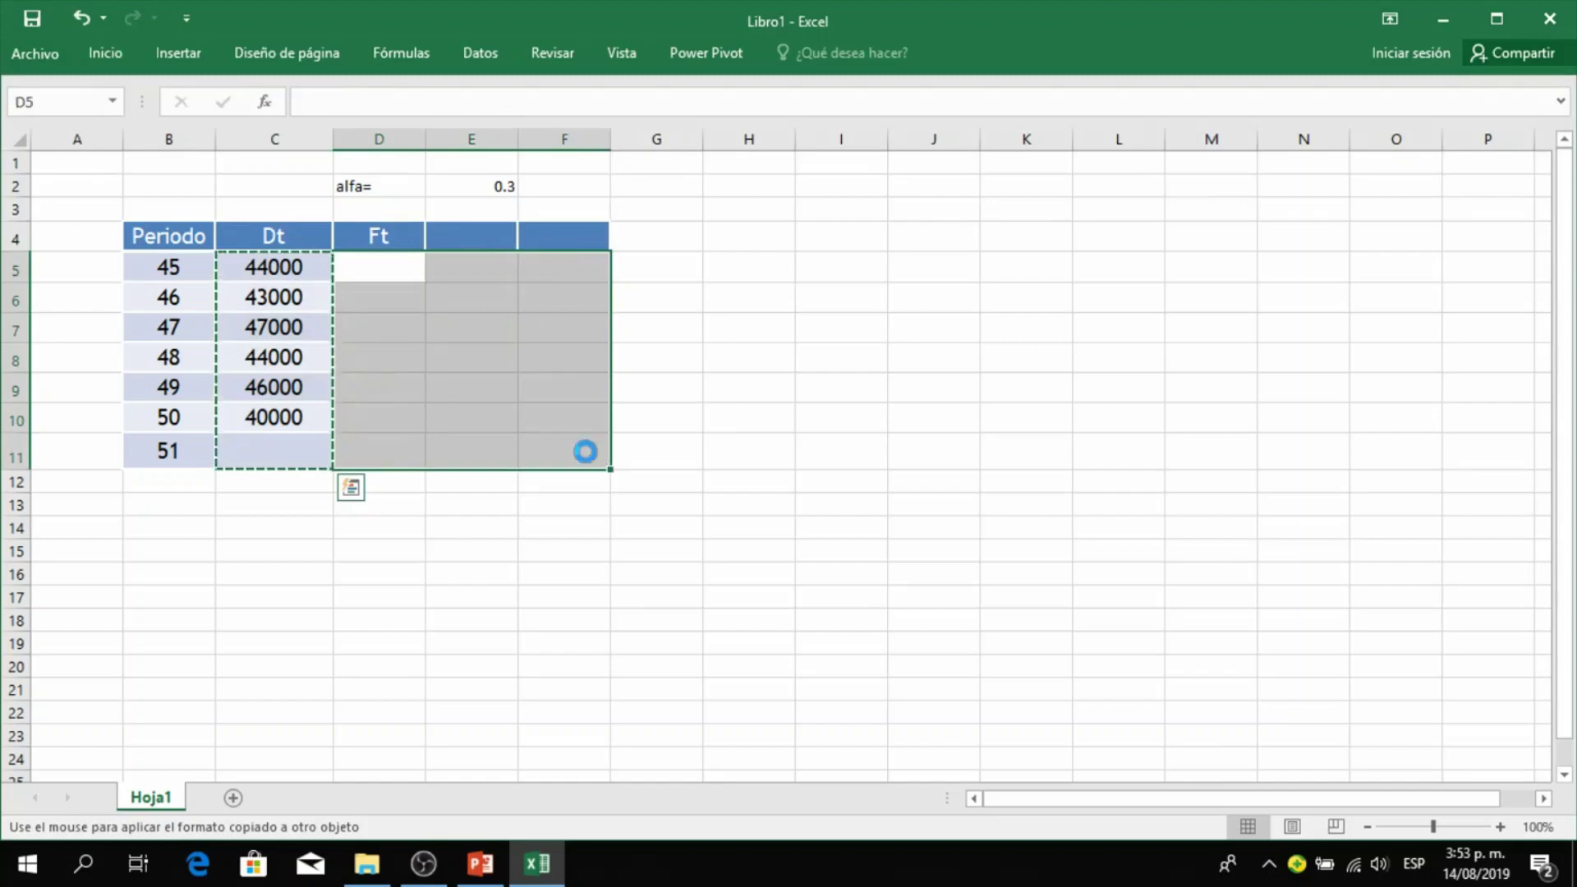
{"action": "left_click", "coordinate": [818, 360]}
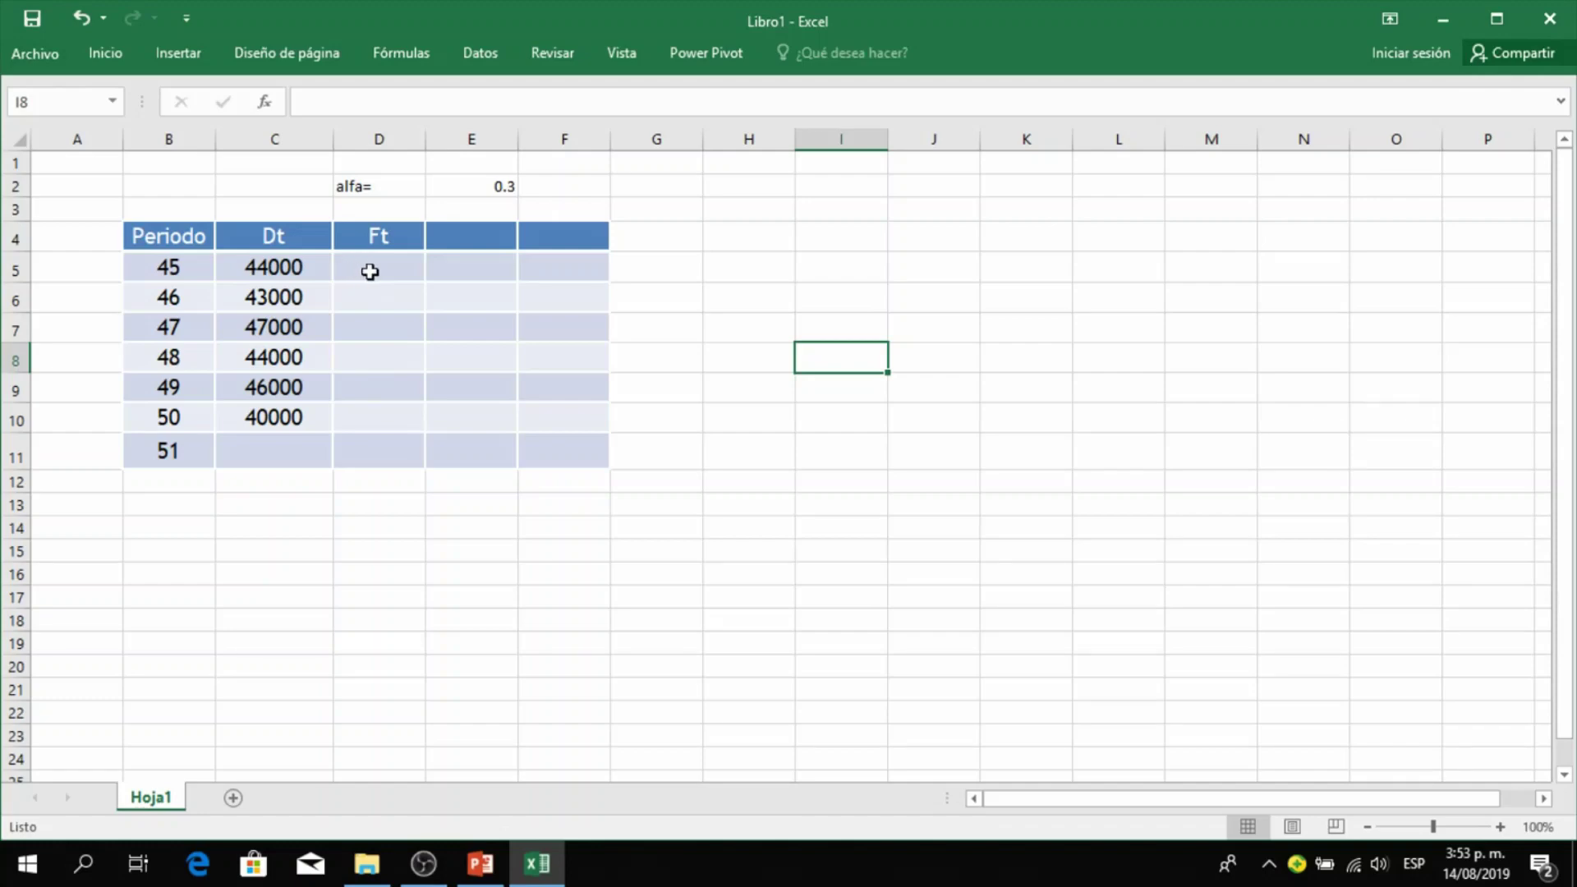
- Set the first forecast in D5 equal to the period 45 demand with the formula +C5
{"action": "left_click", "coordinate": [370, 272]}
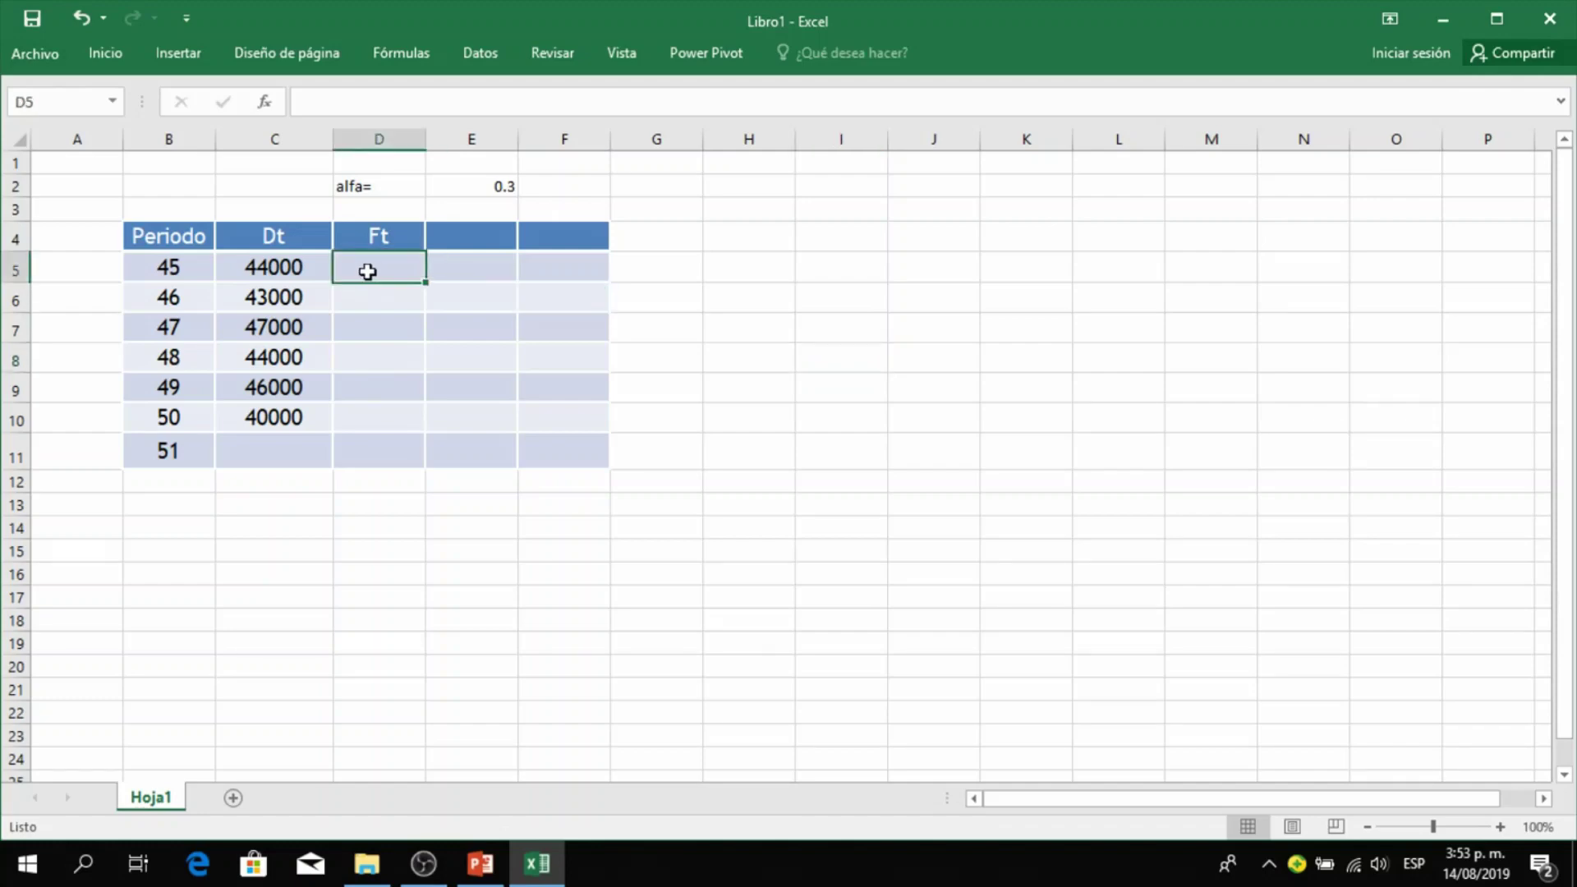
{"action": "type", "text": "+"}
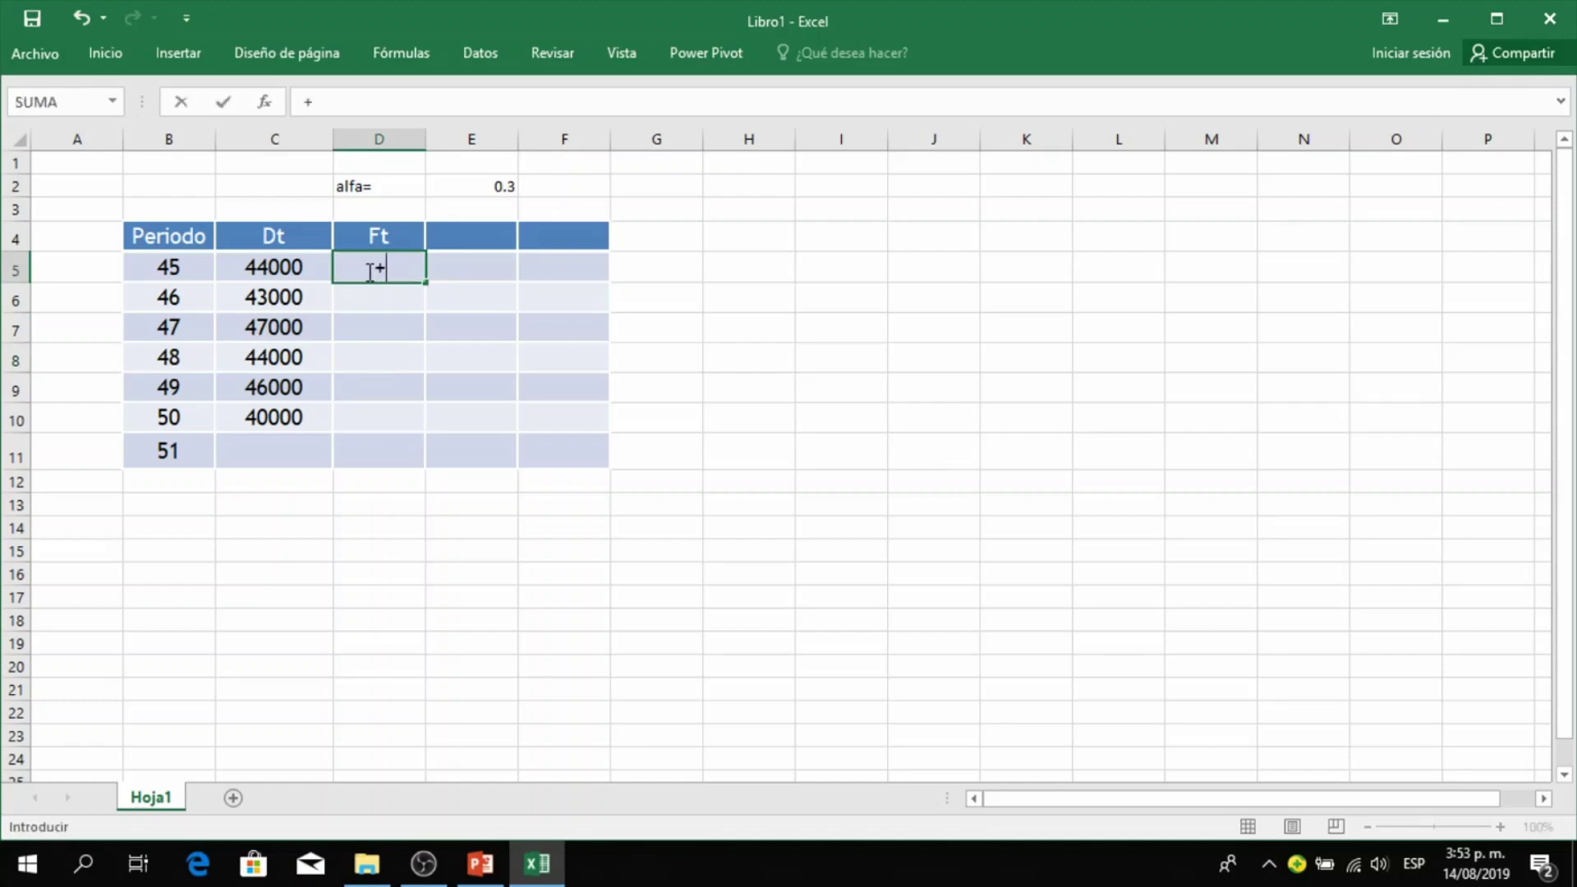
{"action": "left_click", "coordinate": [269, 266]}
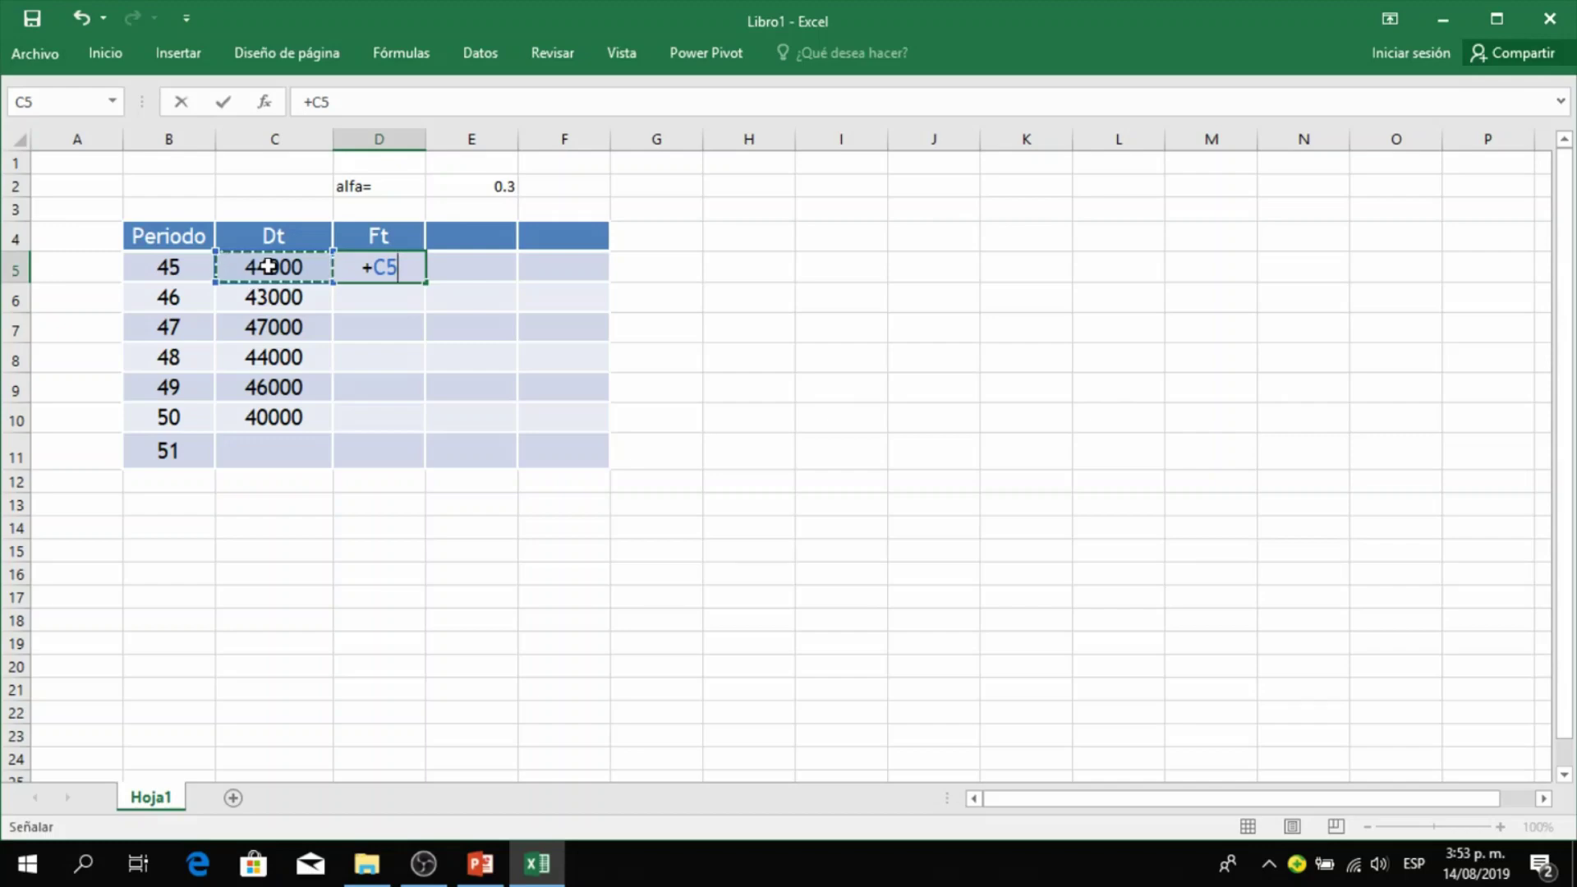
{"action": "key", "text": "Return"}
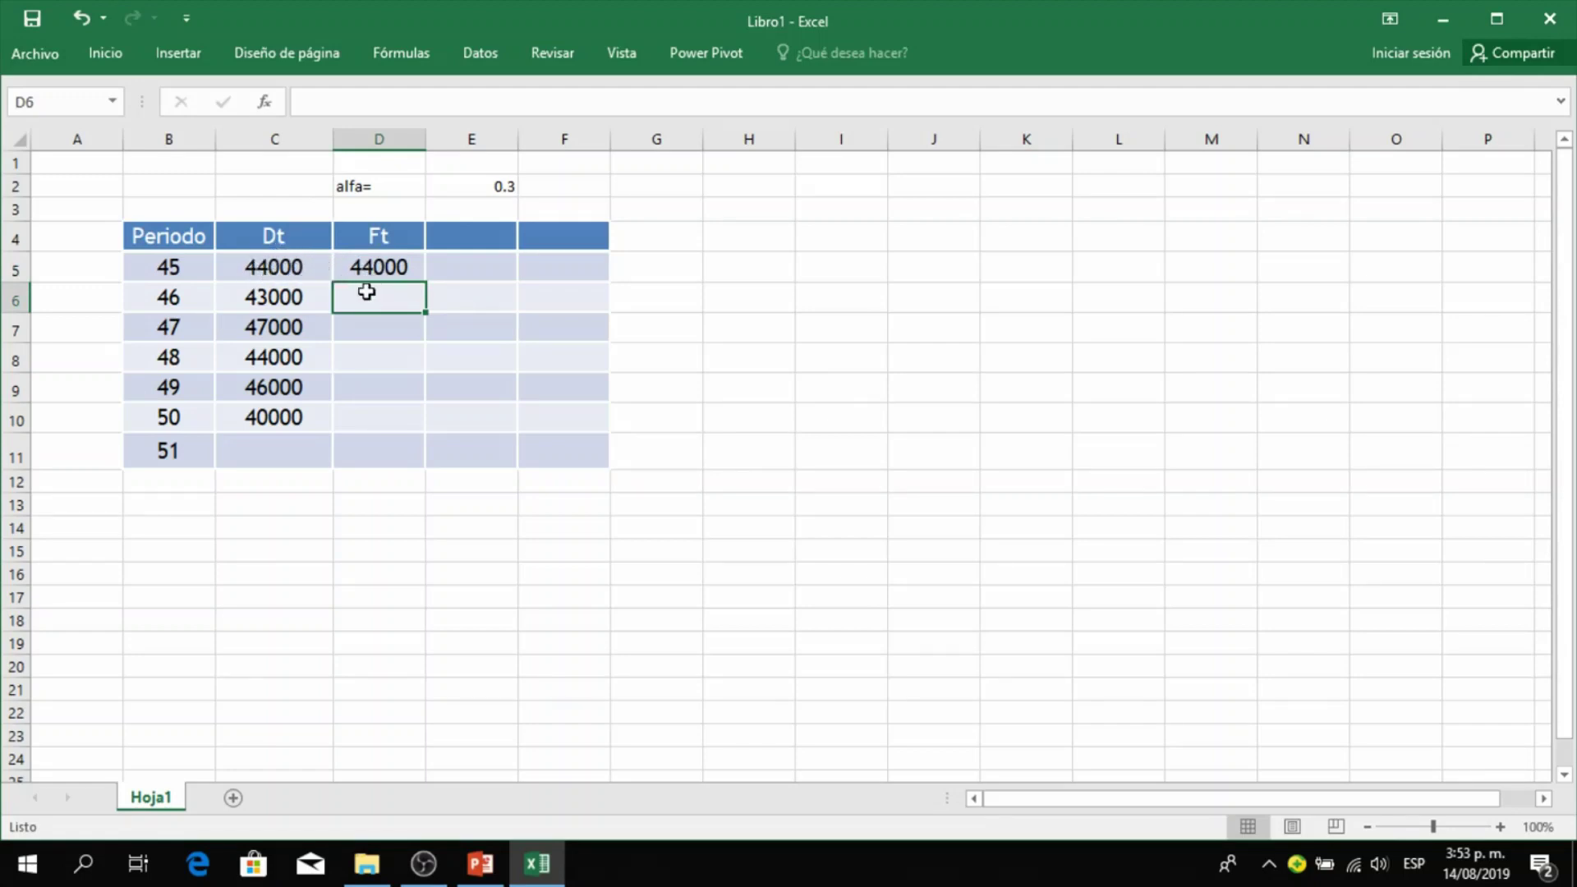
{"action": "type", "text": "+"}
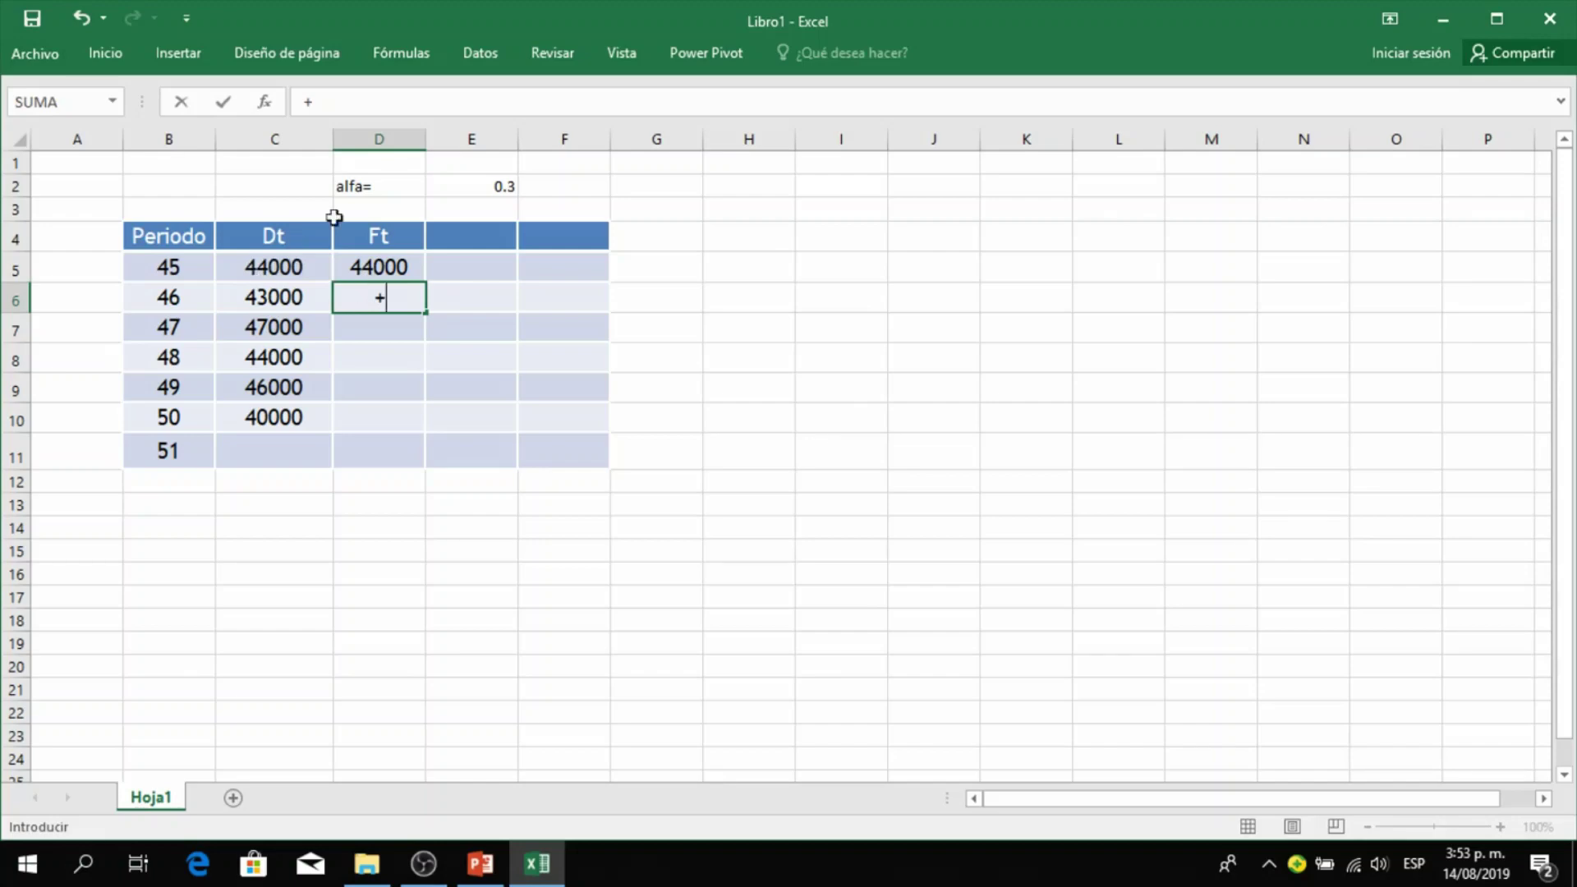
{"action": "left_click", "coordinate": [499, 188]}
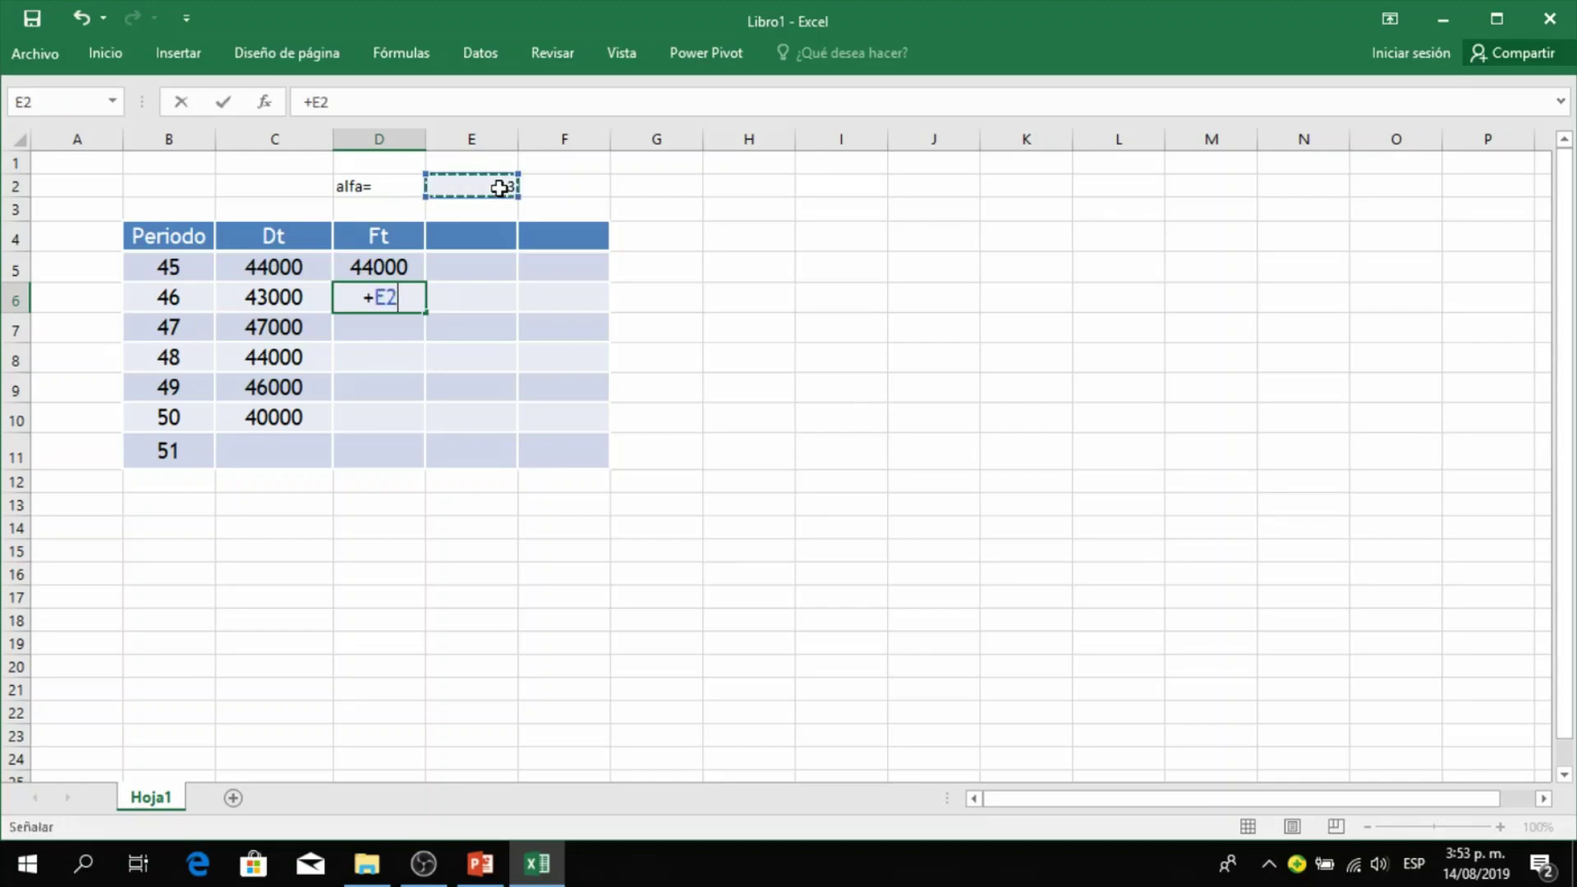
{"action": "key", "text": "Escape"}
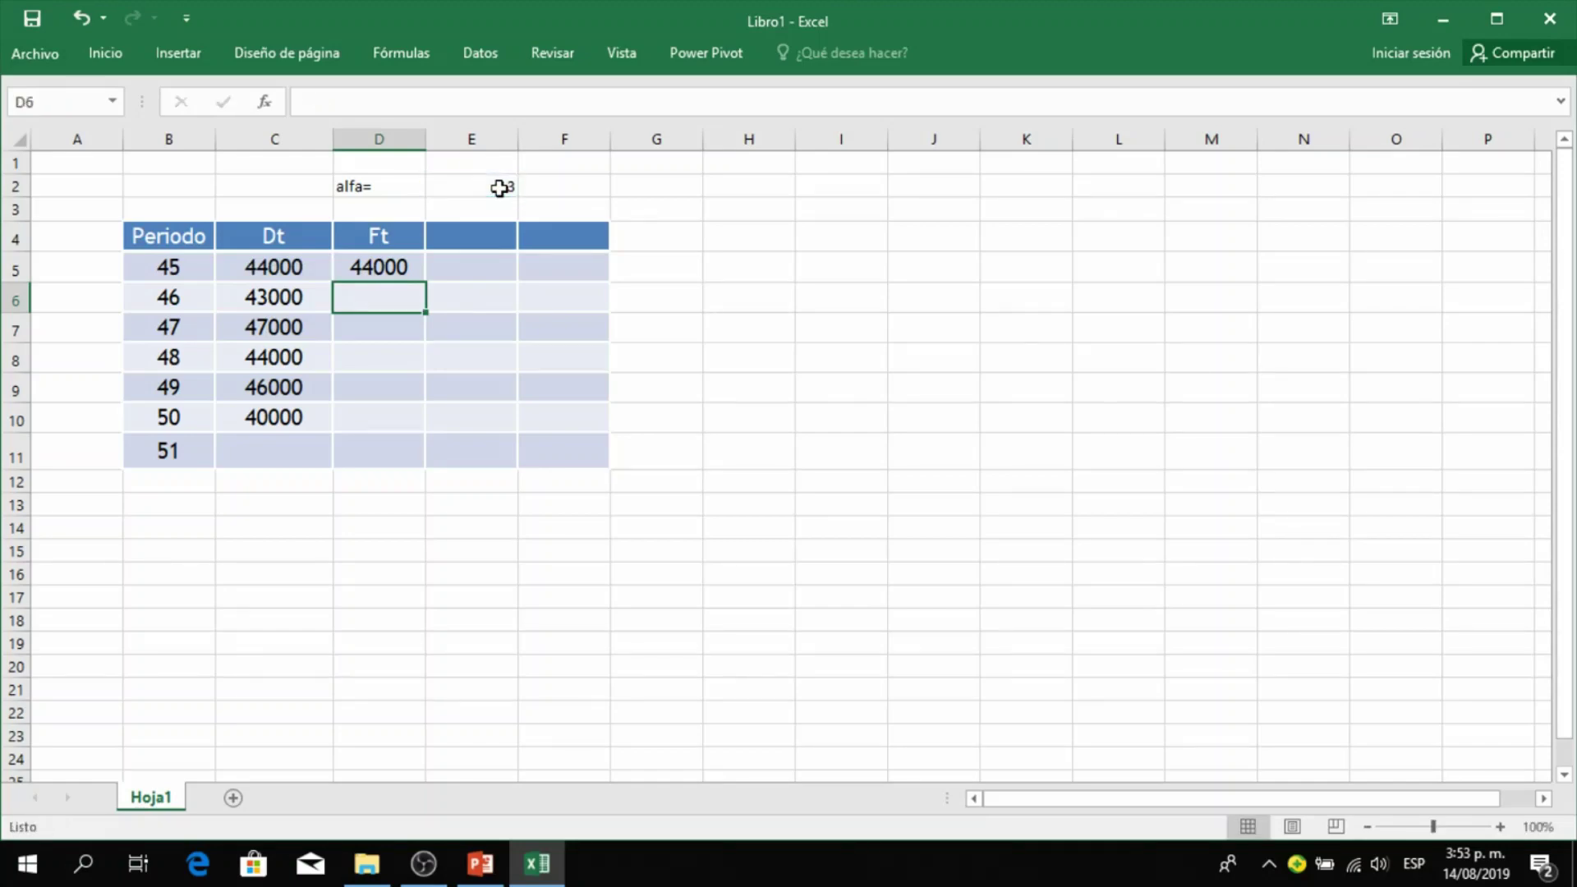
- Switch to PowerPoint, copy the exponential smoothing equation for FT from the example slide, and return to Excel
{"action": "left_click", "coordinate": [485, 864]}
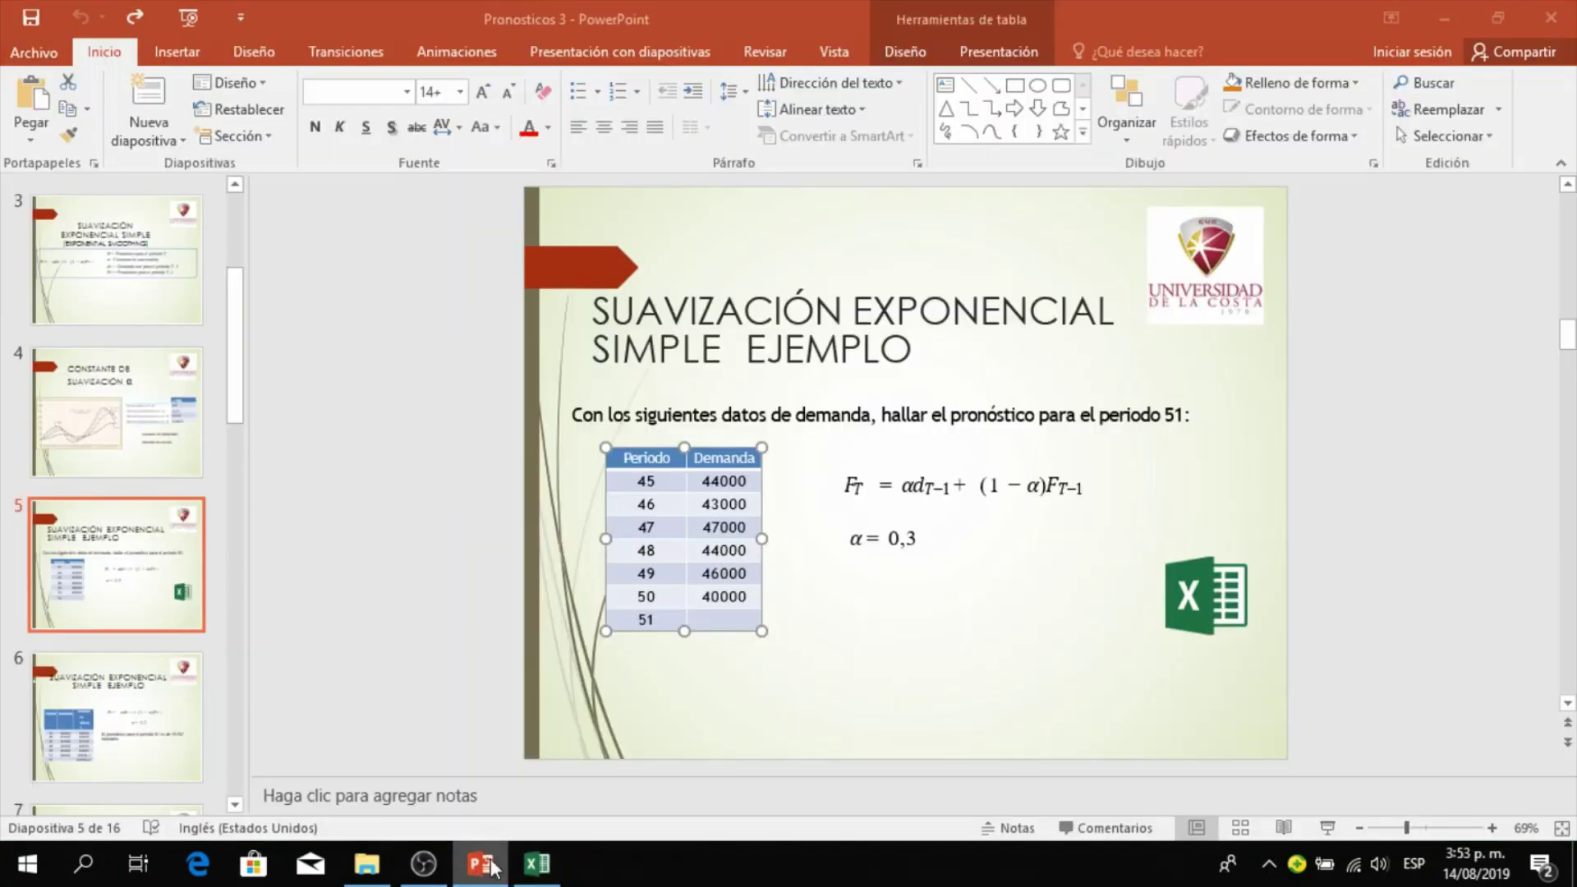
{"action": "left_click", "coordinate": [944, 489]}
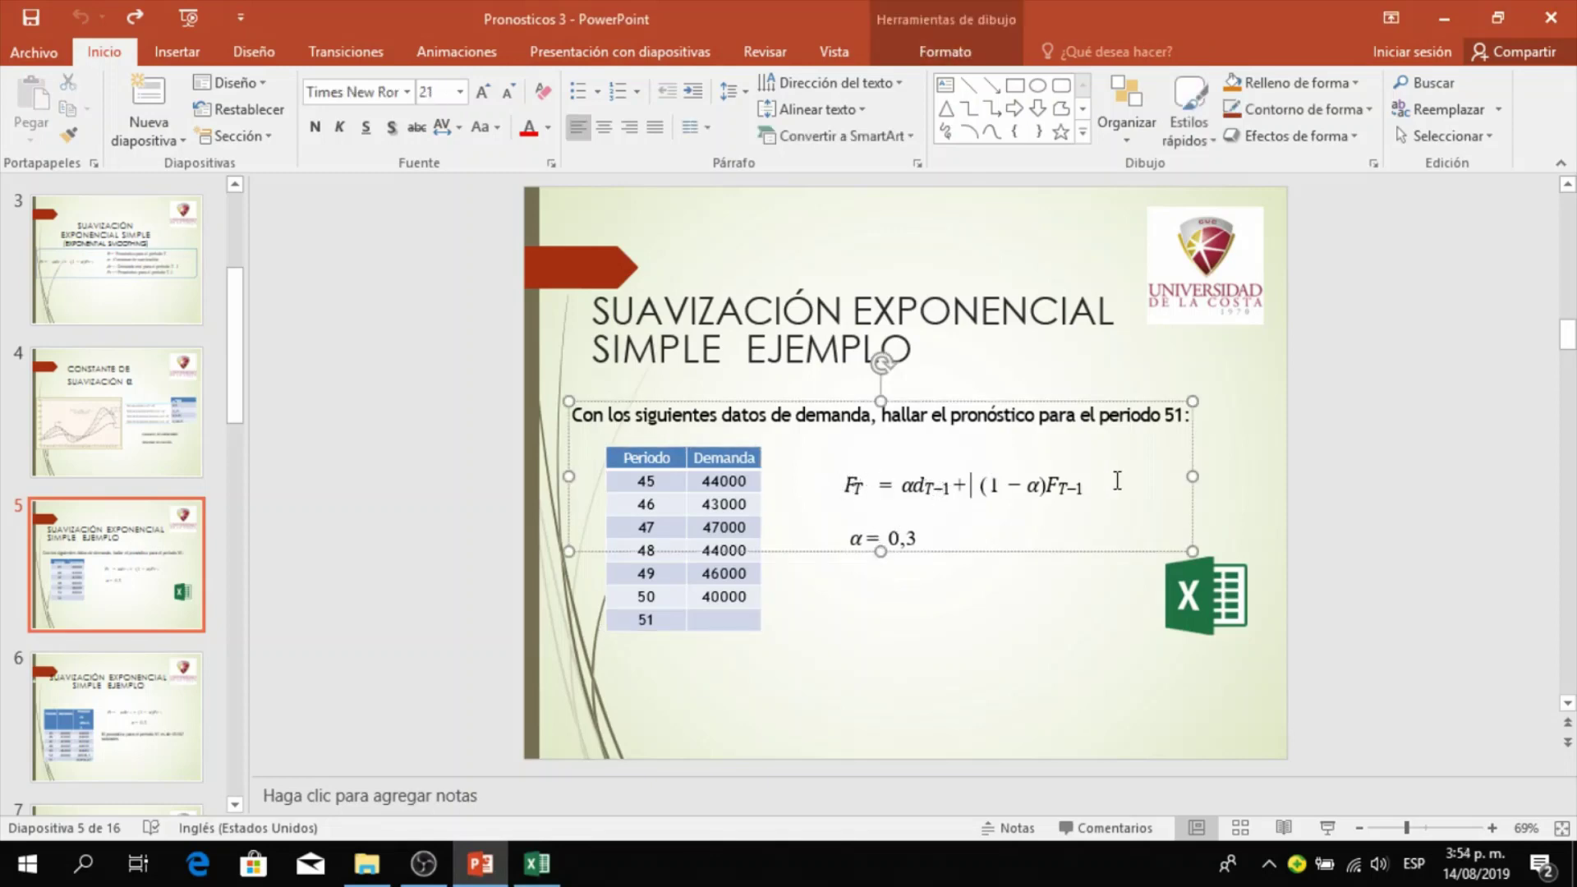
{"action": "left_click_drag", "start_coordinate": [1109, 485], "coordinate": [819, 491]}
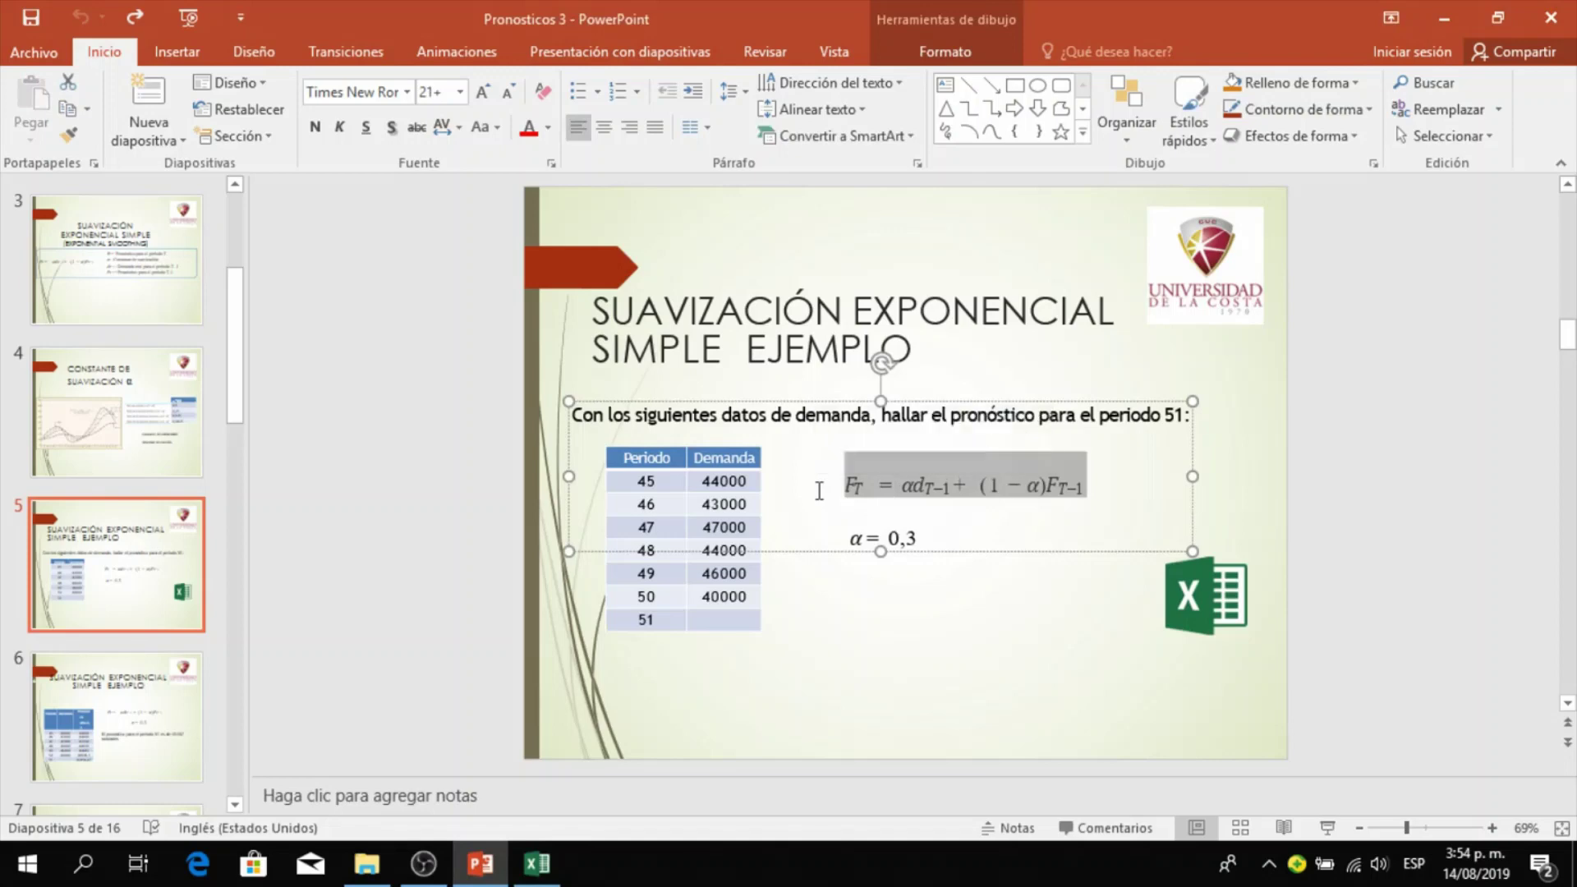
{"action": "key", "text": "ctrl+c"}
{"action": "left_click", "coordinate": [537, 864]}
- Try pasting the copied equation with its source formatting into cell H10, and undo that paste
{"action": "left_click", "coordinate": [769, 420]}
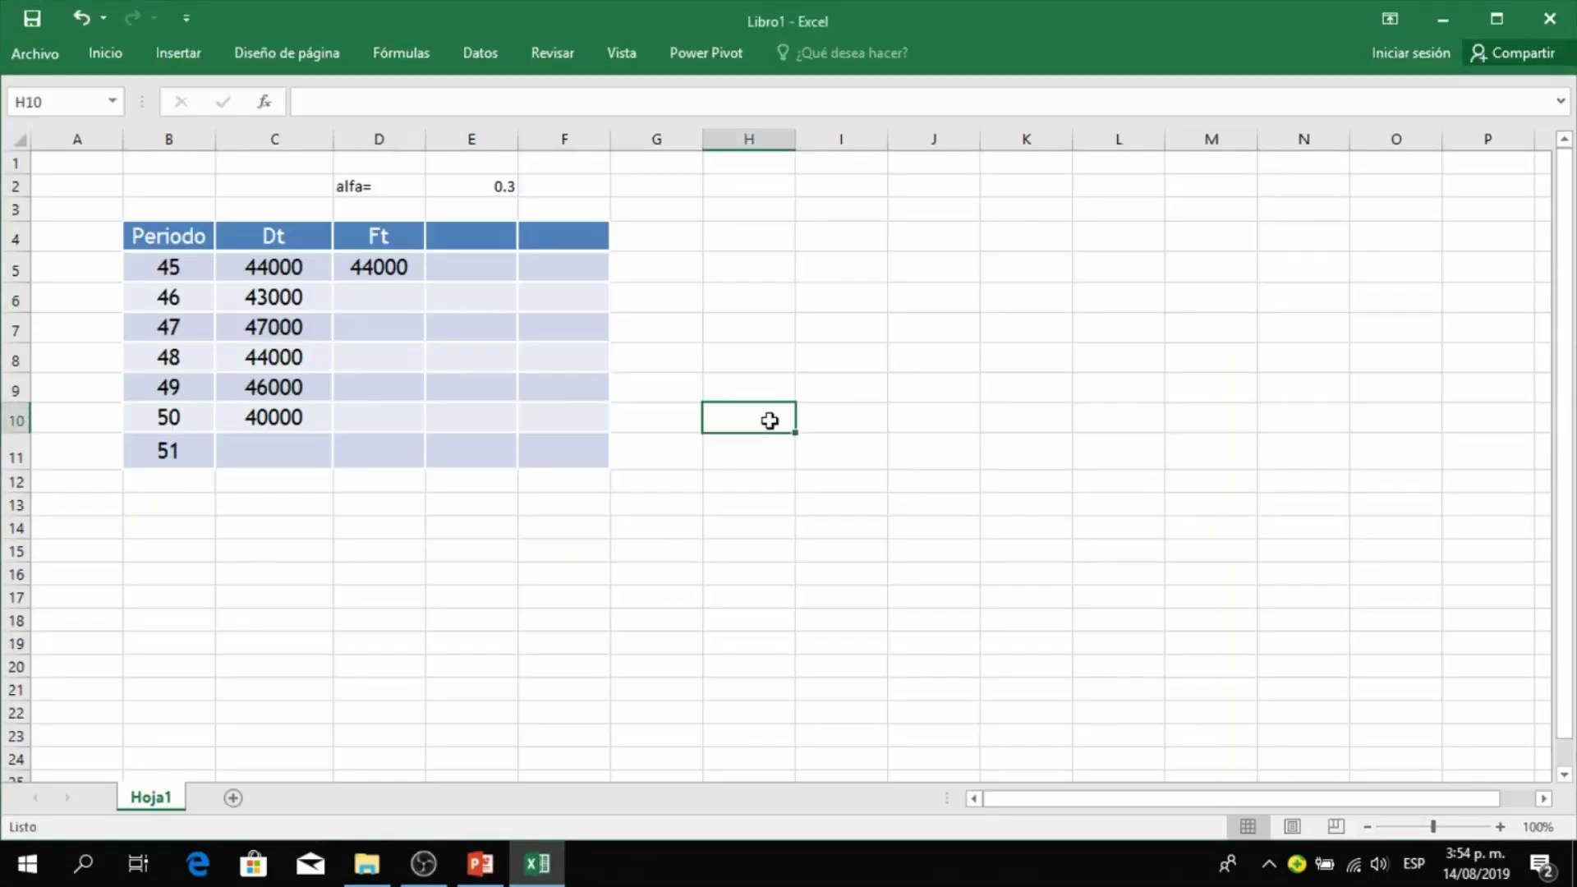
{"action": "right_click", "coordinate": [769, 421]}
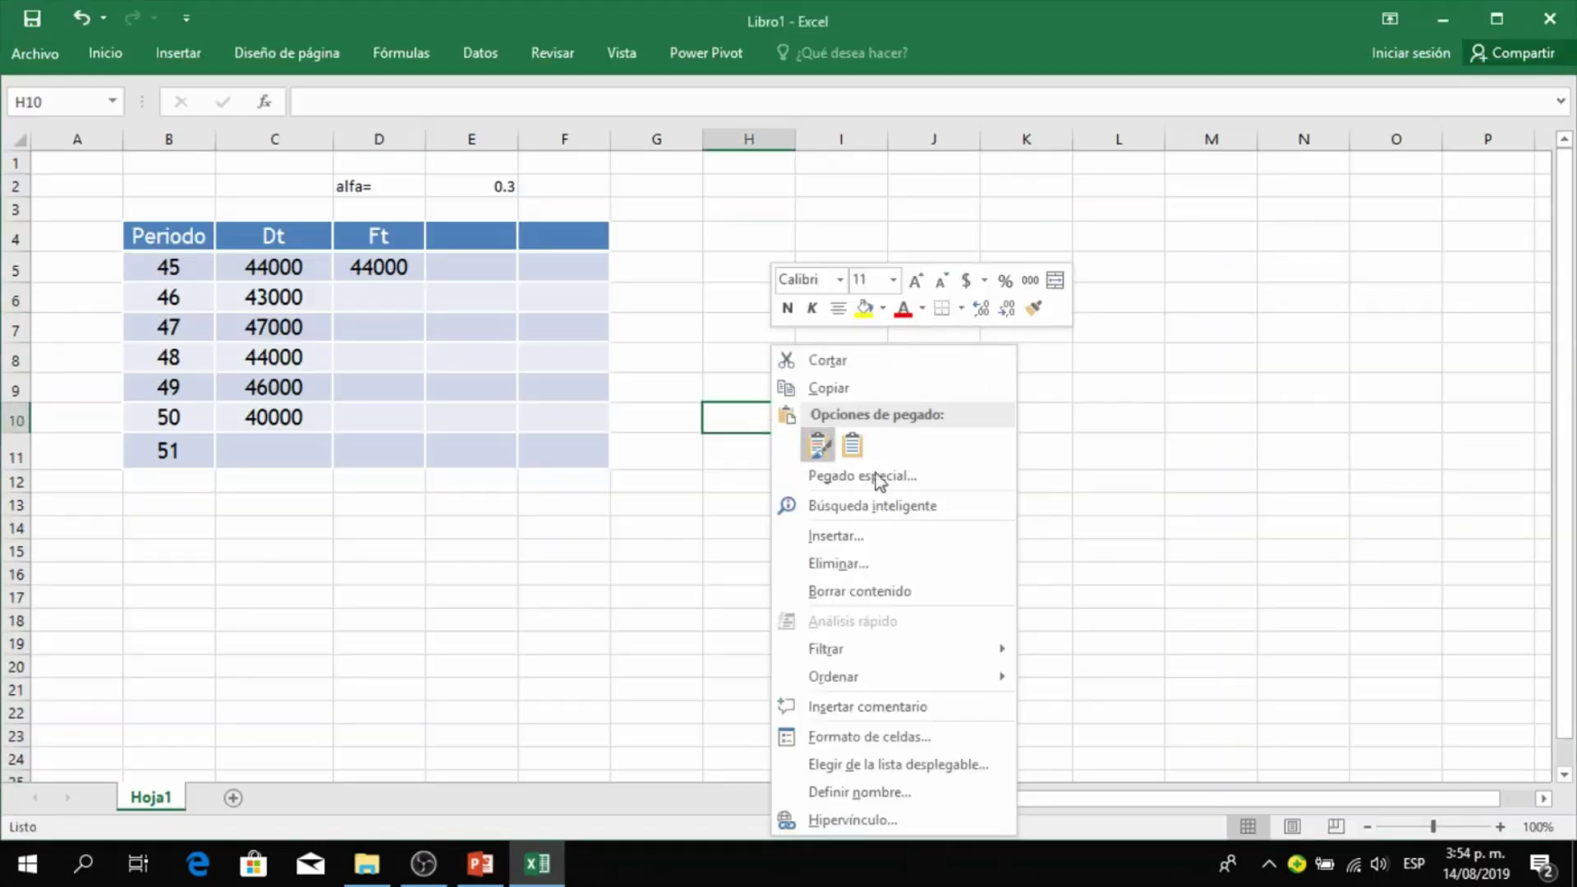
{"action": "left_click", "coordinate": [817, 446]}
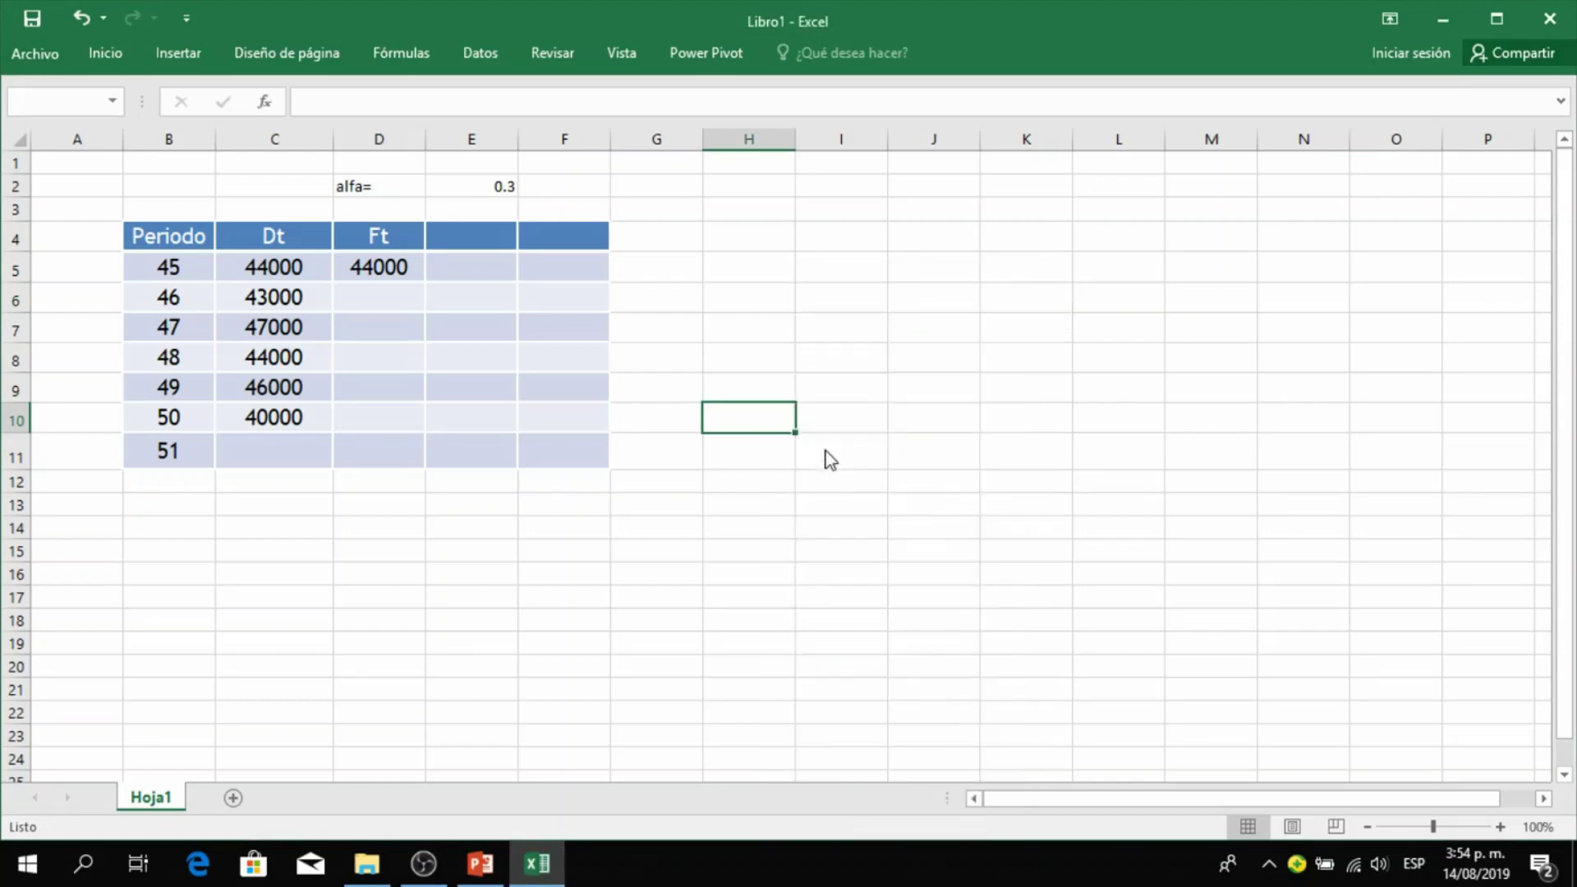
{"action": "left_click", "coordinate": [80, 17]}
- Paste the copied equation at cell H7, matching the destination formatting, as a reference beside the table
{"action": "right_click", "coordinate": [752, 315]}
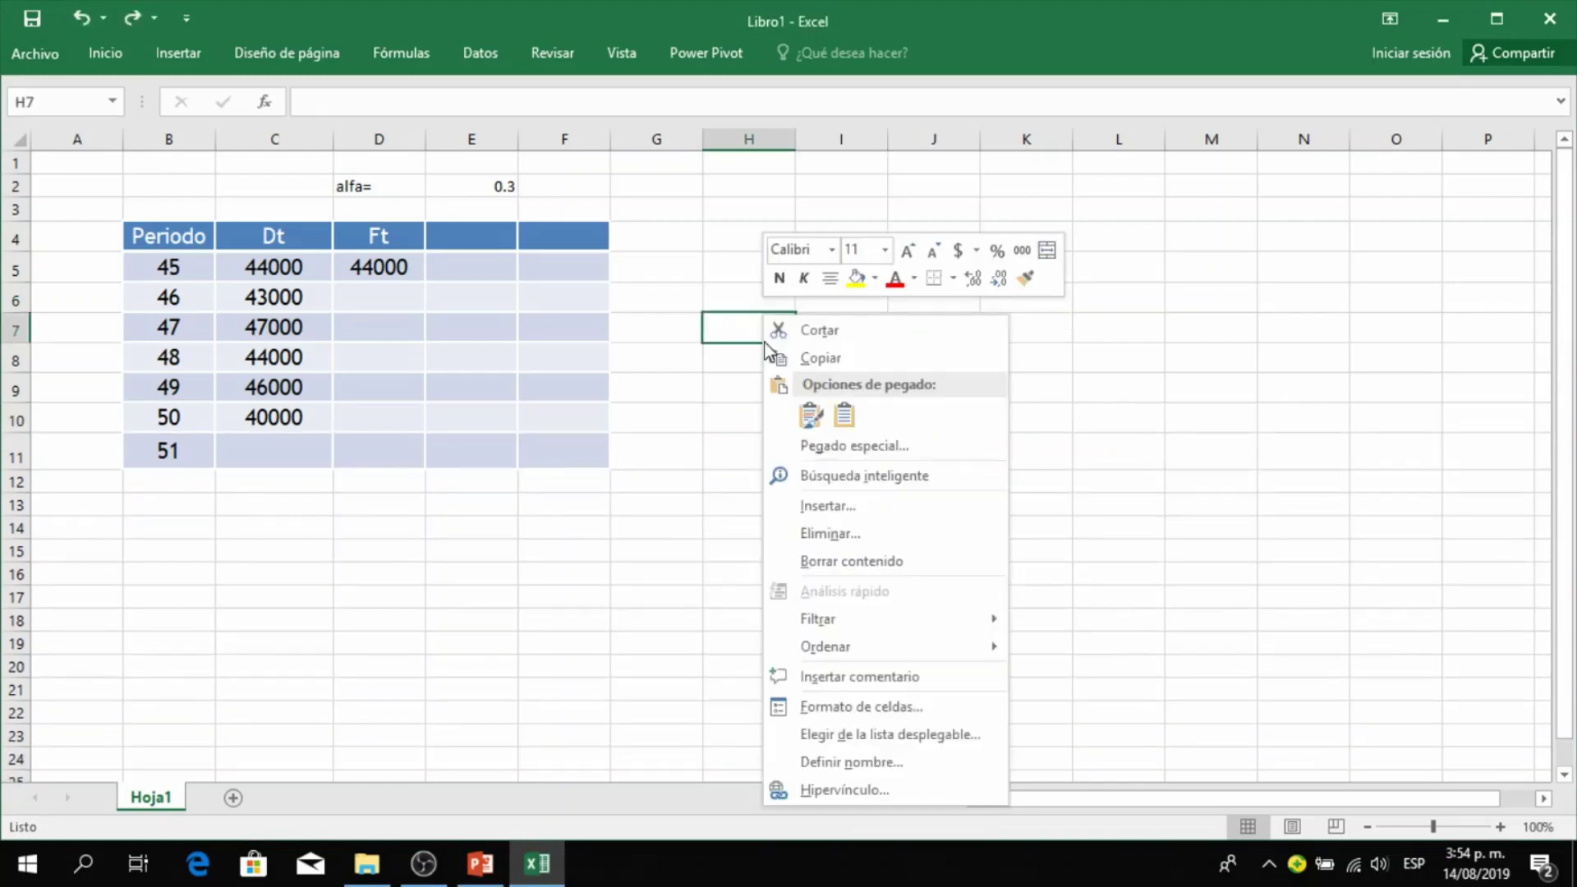
{"action": "left_click", "coordinate": [837, 409]}
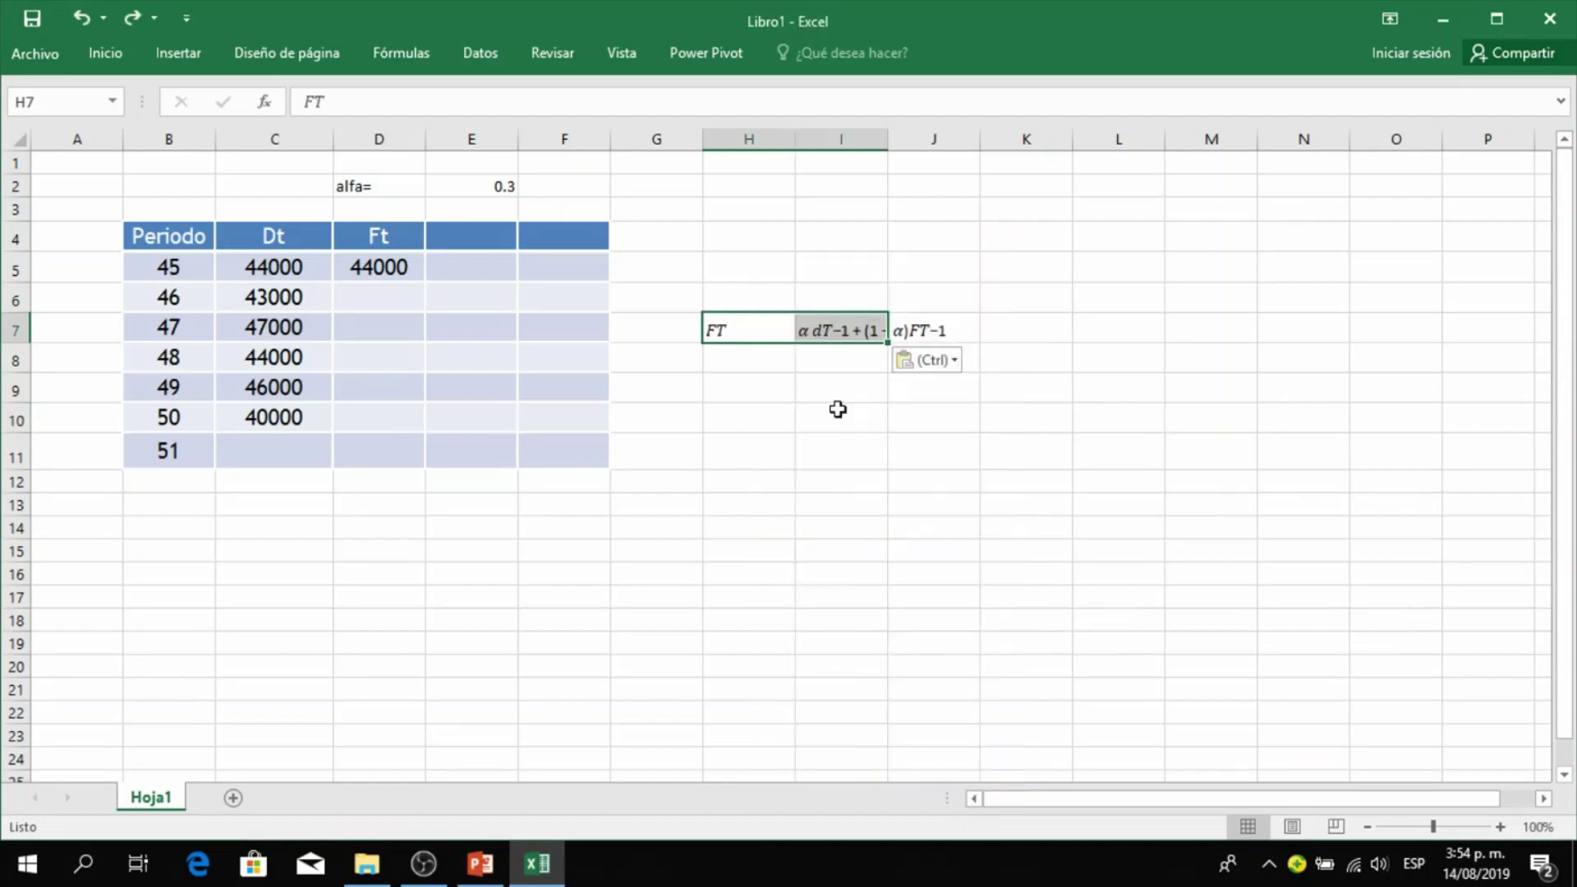
{"action": "left_click", "coordinate": [933, 259]}
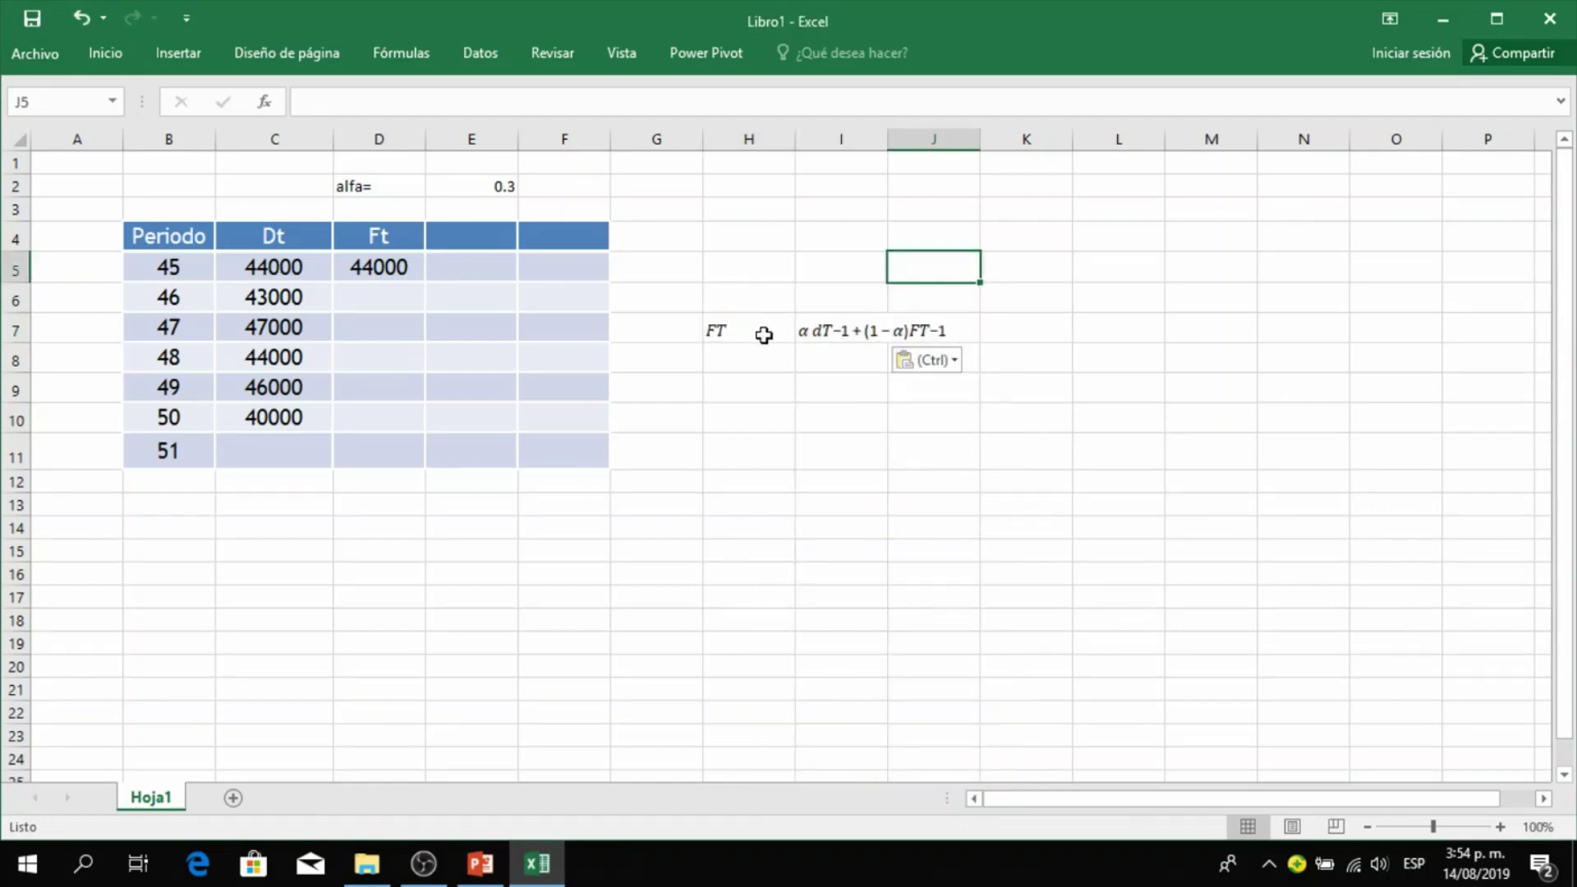
- Begin the period 46 forecast formula in D6 with absolute alfa times the period 45 demand, =$E$2*C5
{"action": "left_click", "coordinate": [373, 297]}
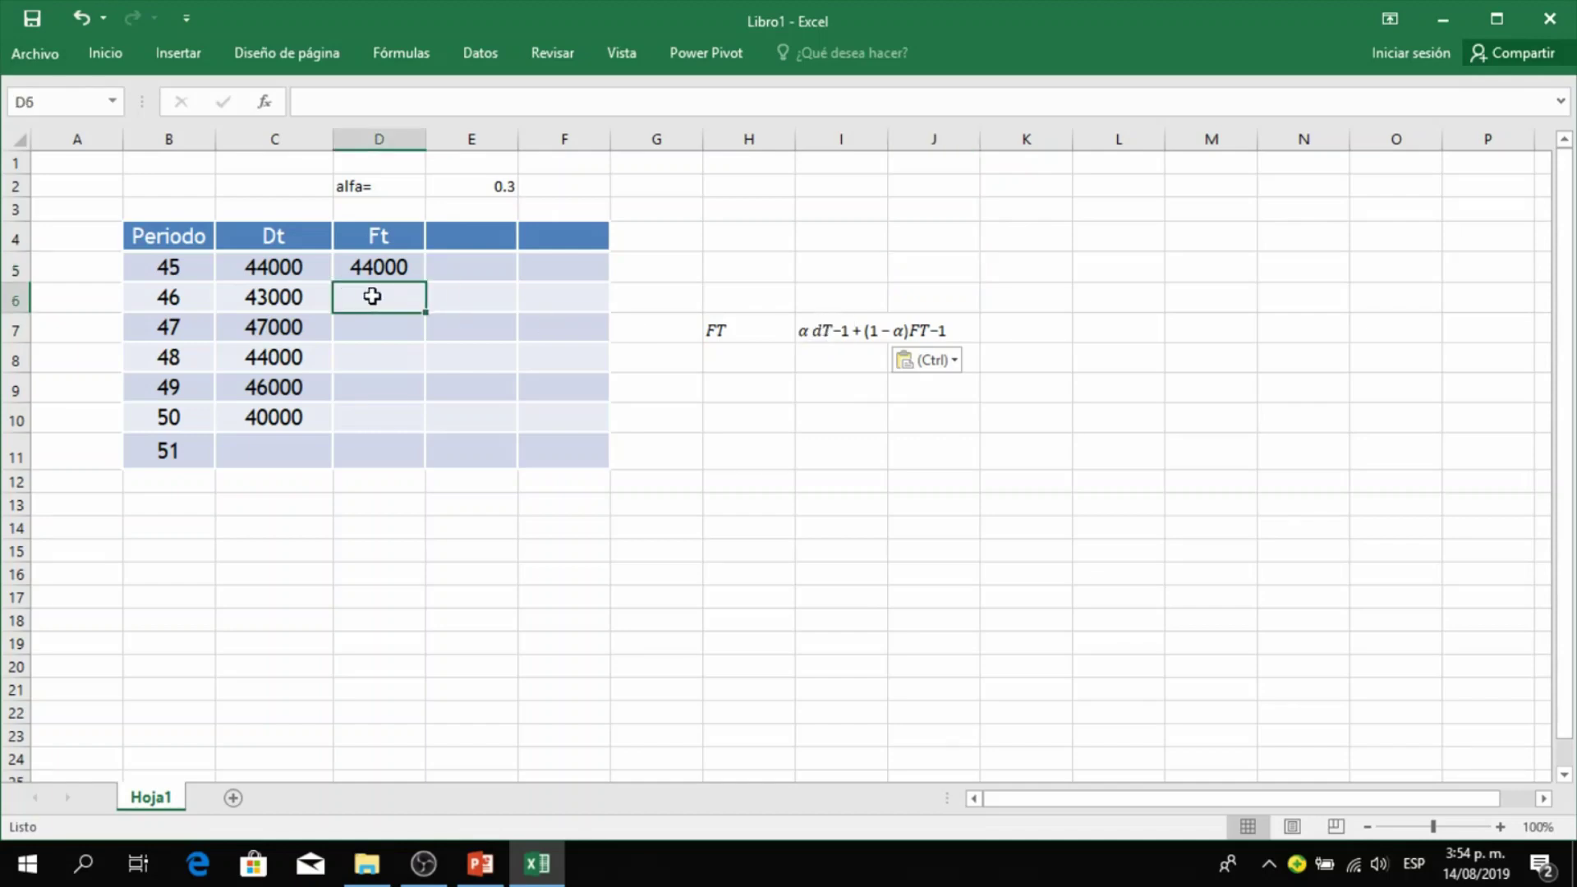
{"action": "type", "text": "="}
{"action": "left_click", "coordinate": [493, 186]}
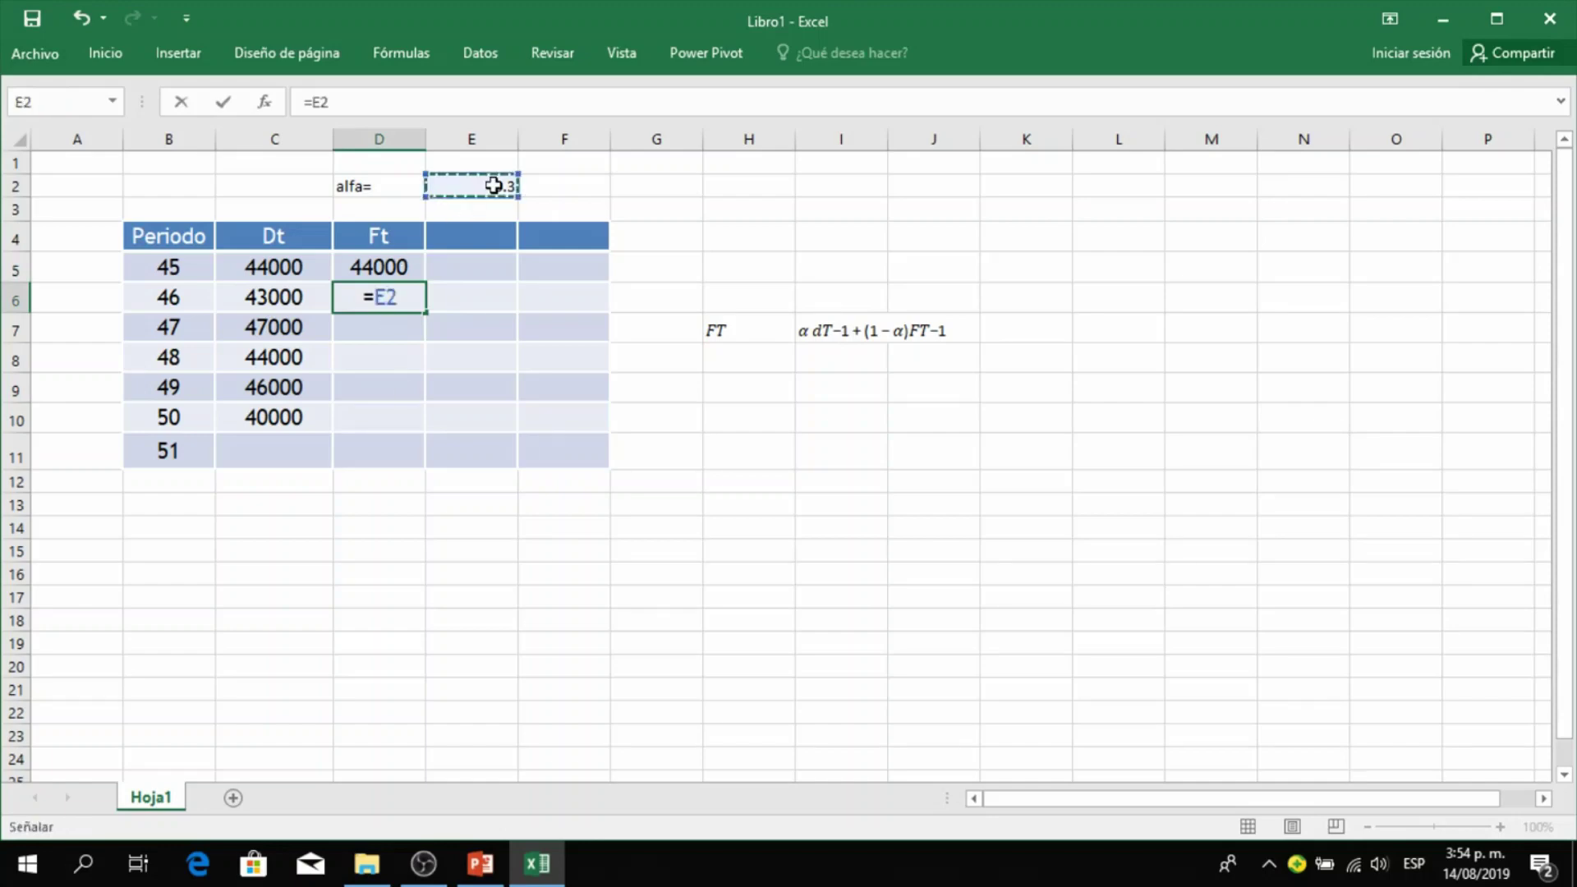
{"action": "type", "text": "*"}
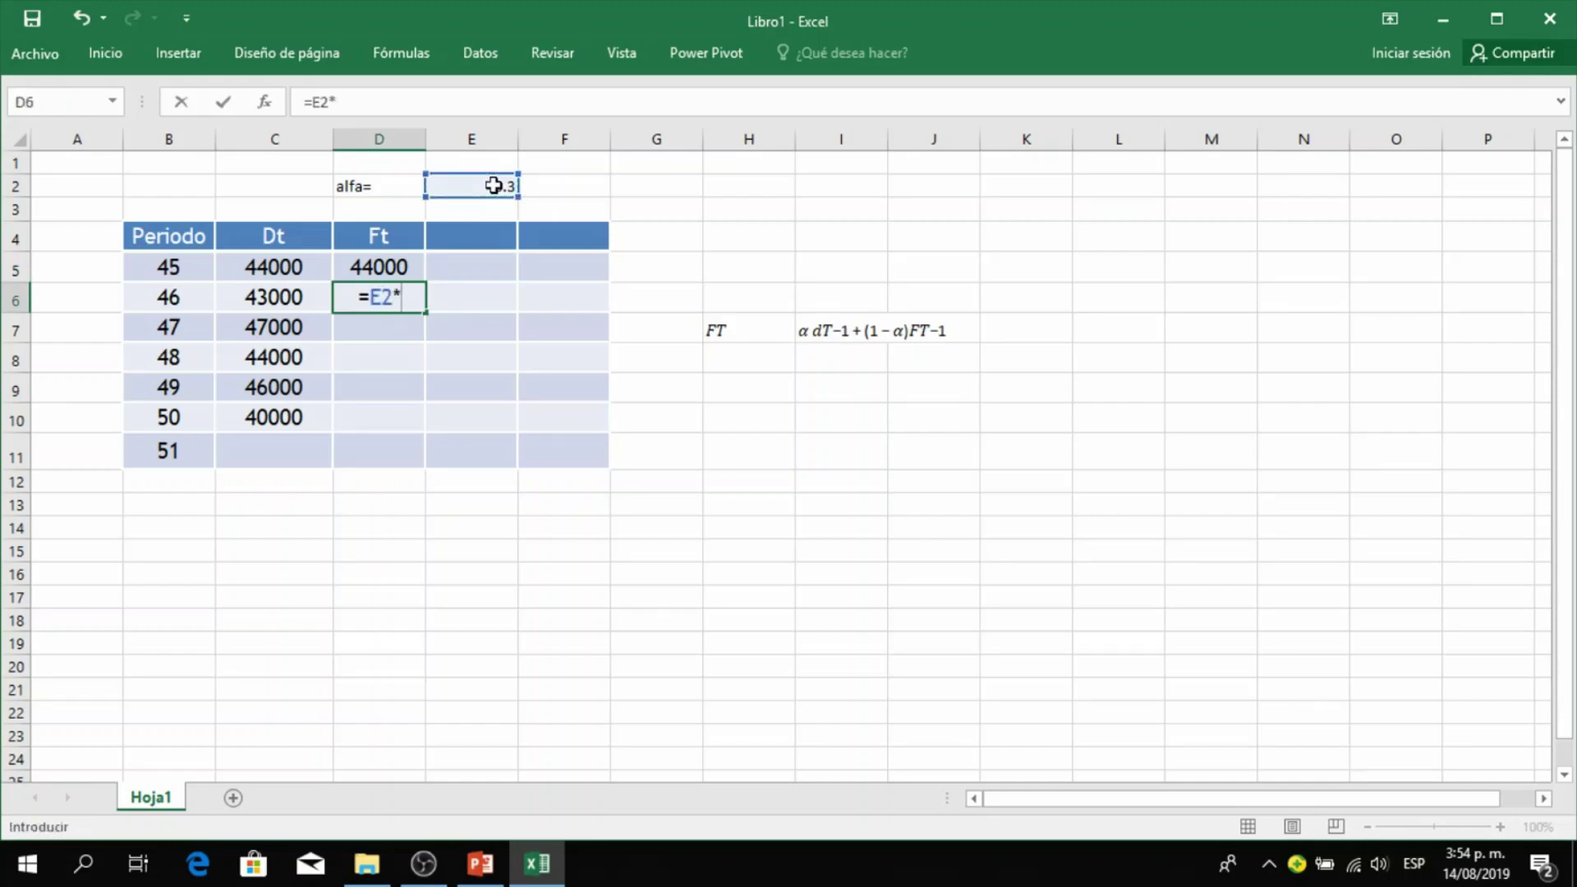
{"action": "key", "text": "BackSpace"}
{"action": "key", "text": "BackSpace"}
{"action": "key", "text": "BackSpace"}
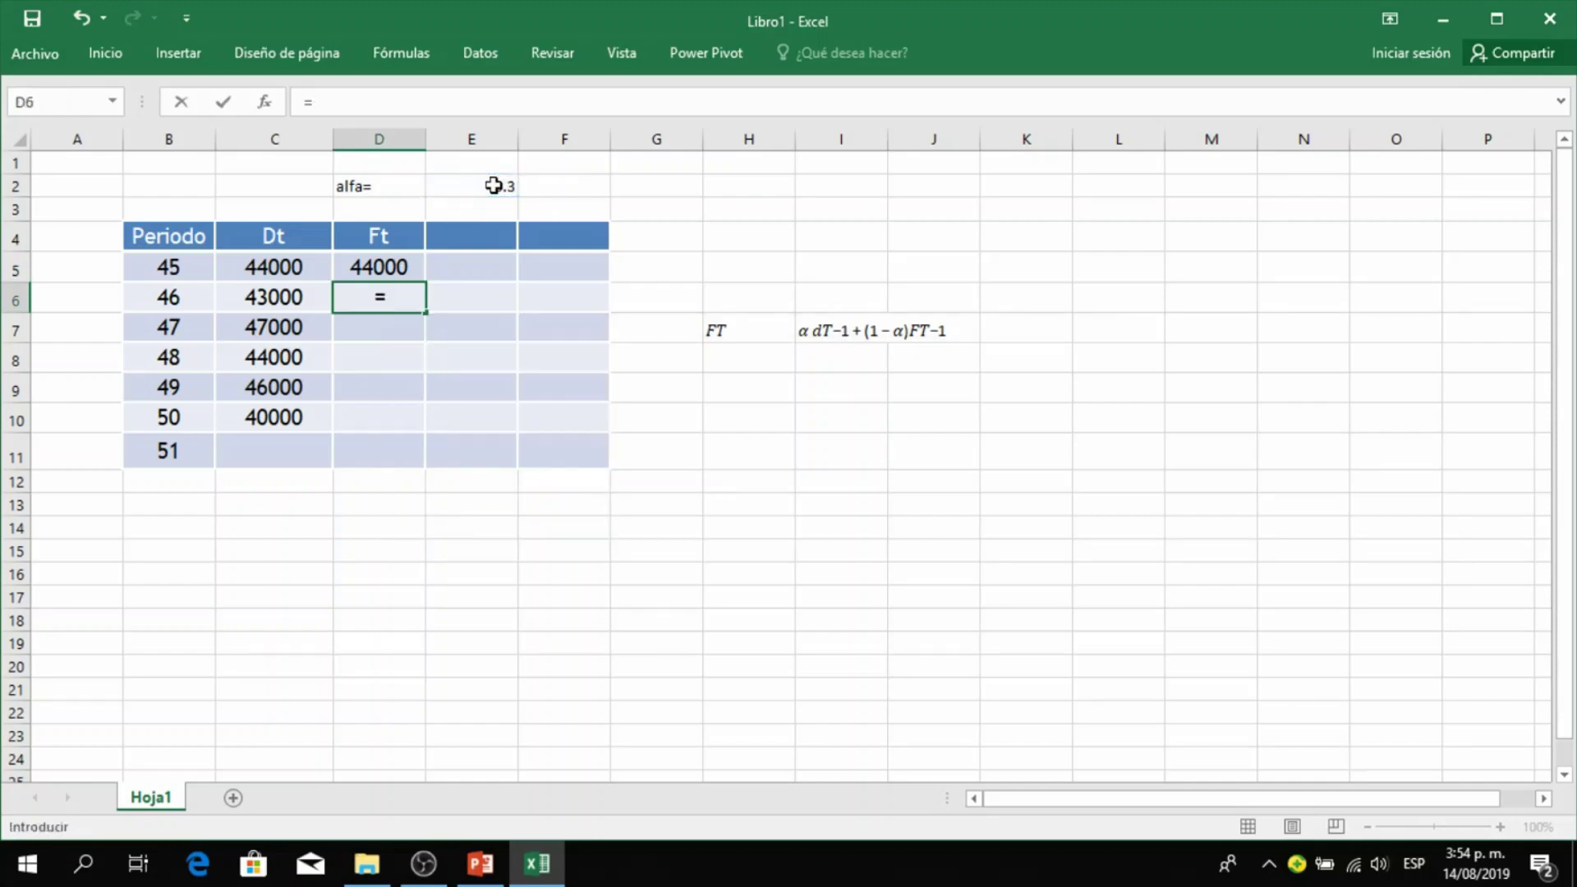
{"action": "left_click", "coordinate": [492, 186]}
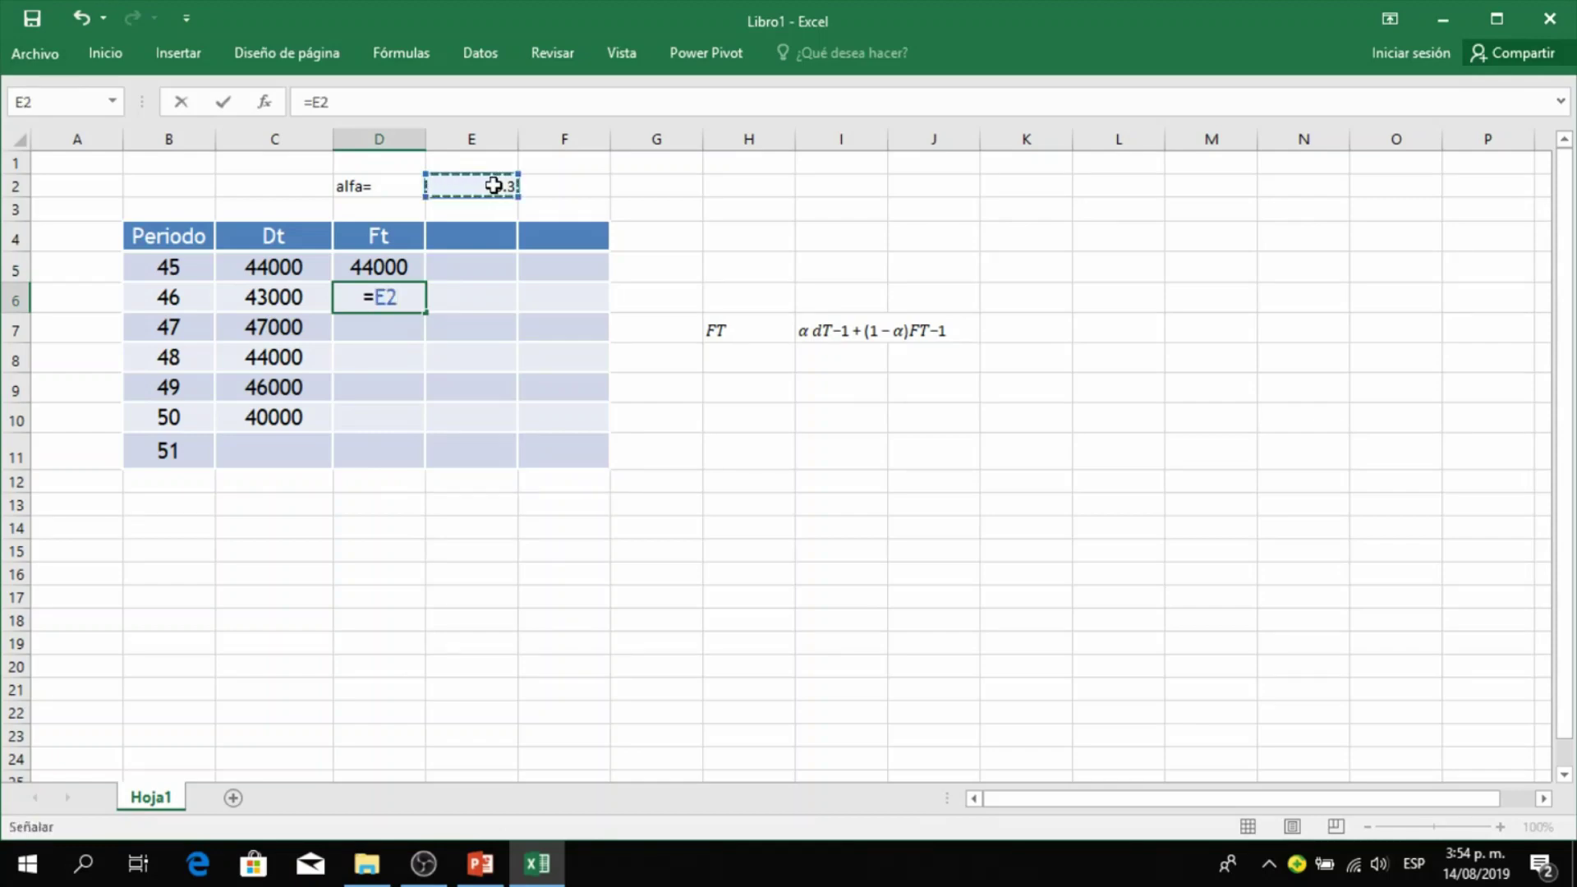
{"action": "key", "text": "F4"}
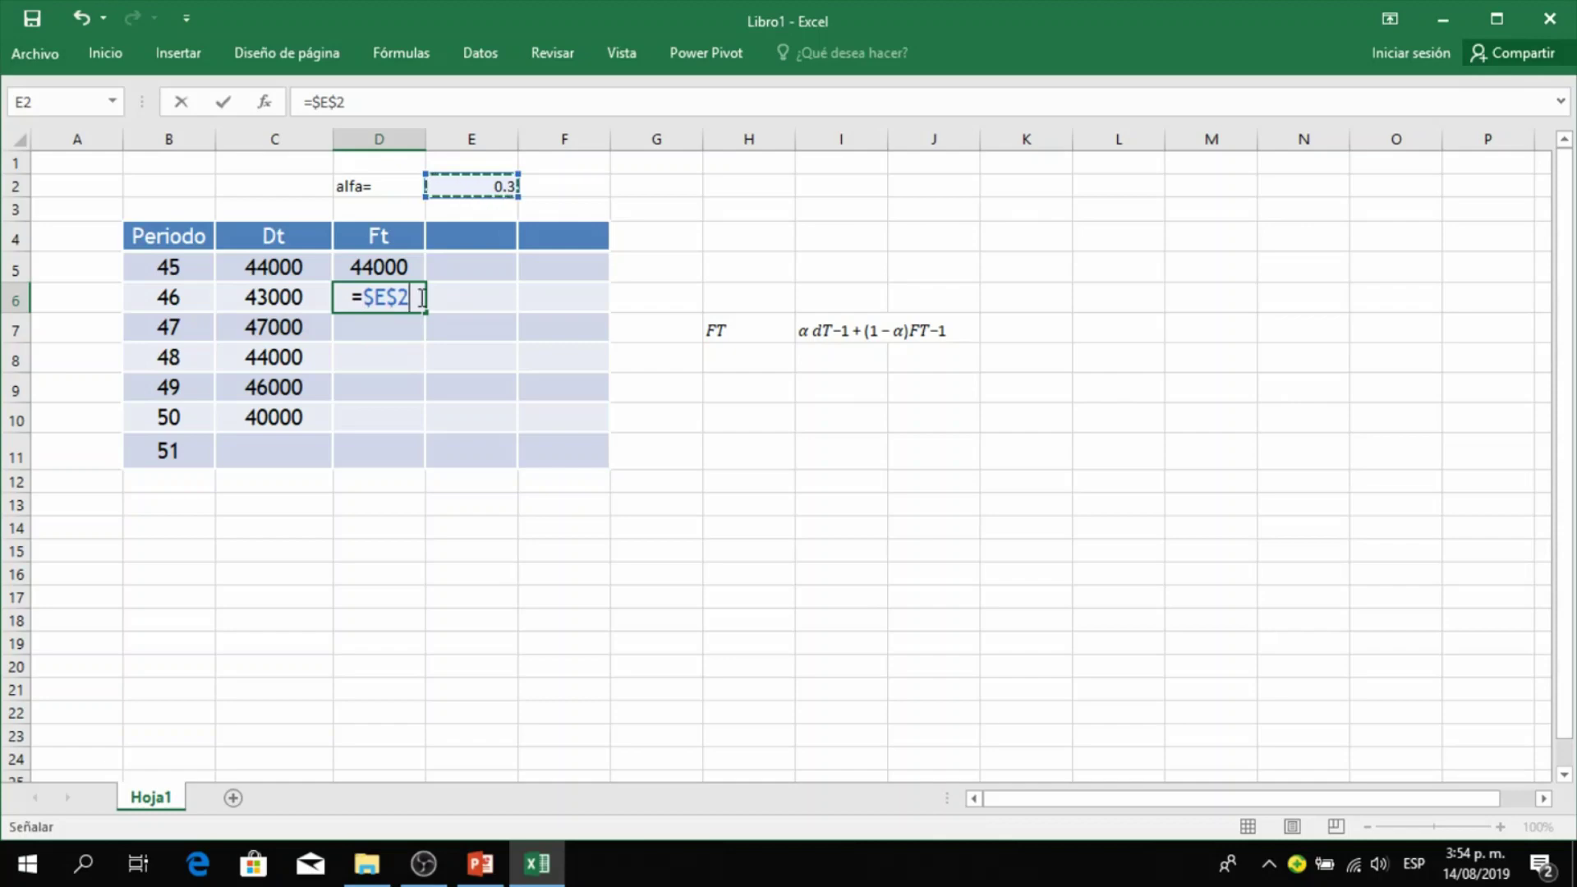
{"action": "type", "text": "*"}
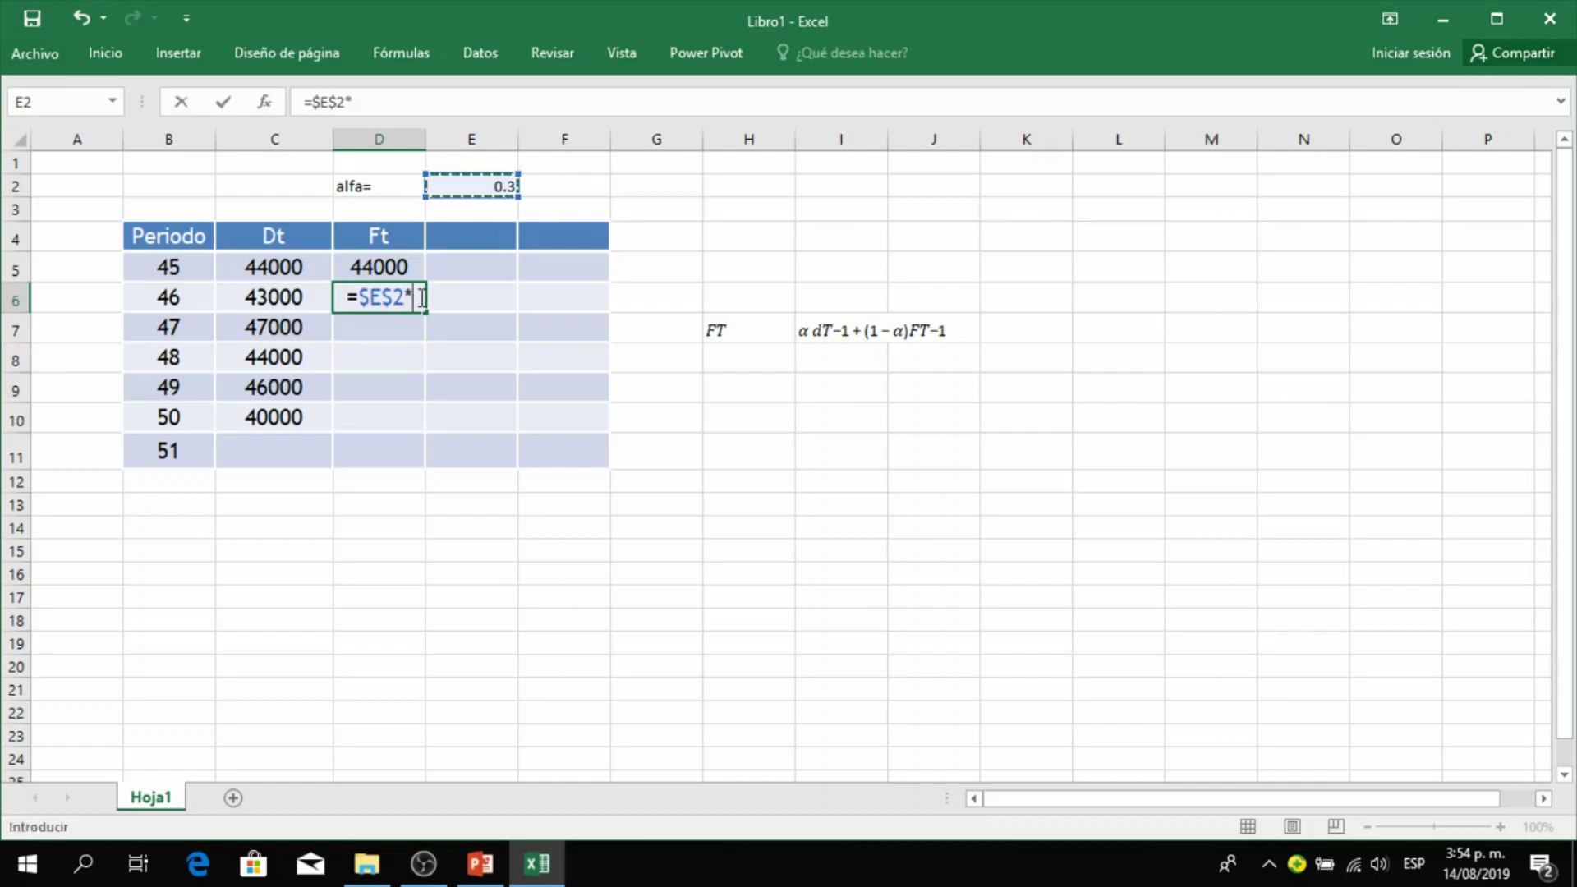
{"action": "left_click", "coordinate": [274, 267]}
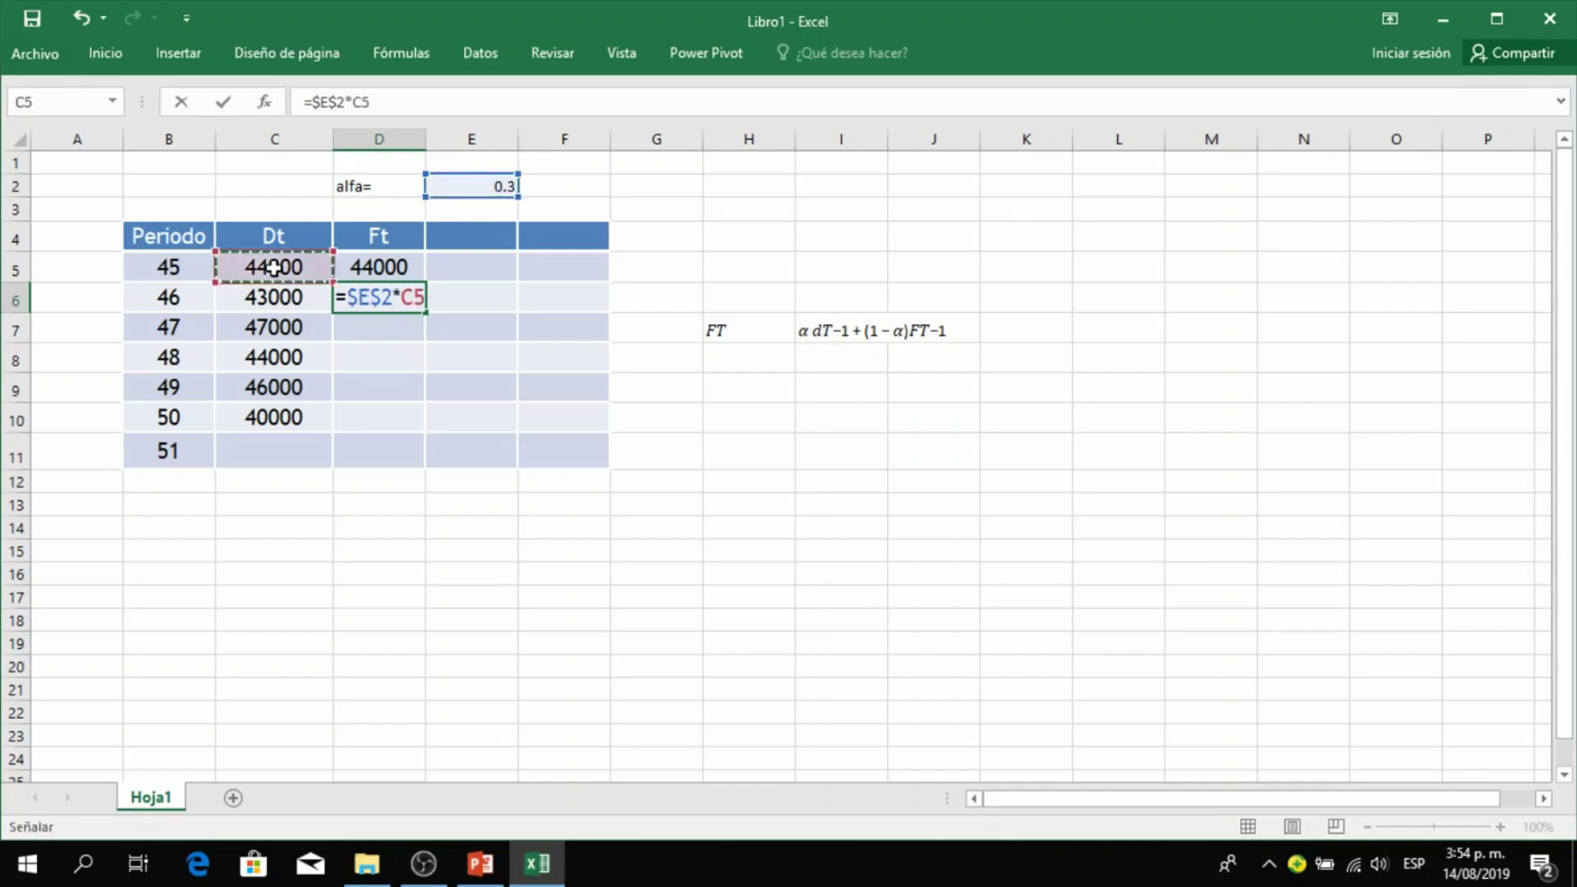
- Complete the D6 formula by adding the previous forecast's weighted term, +(1-$E$2)*D5
{"action": "type", "text": "+"}
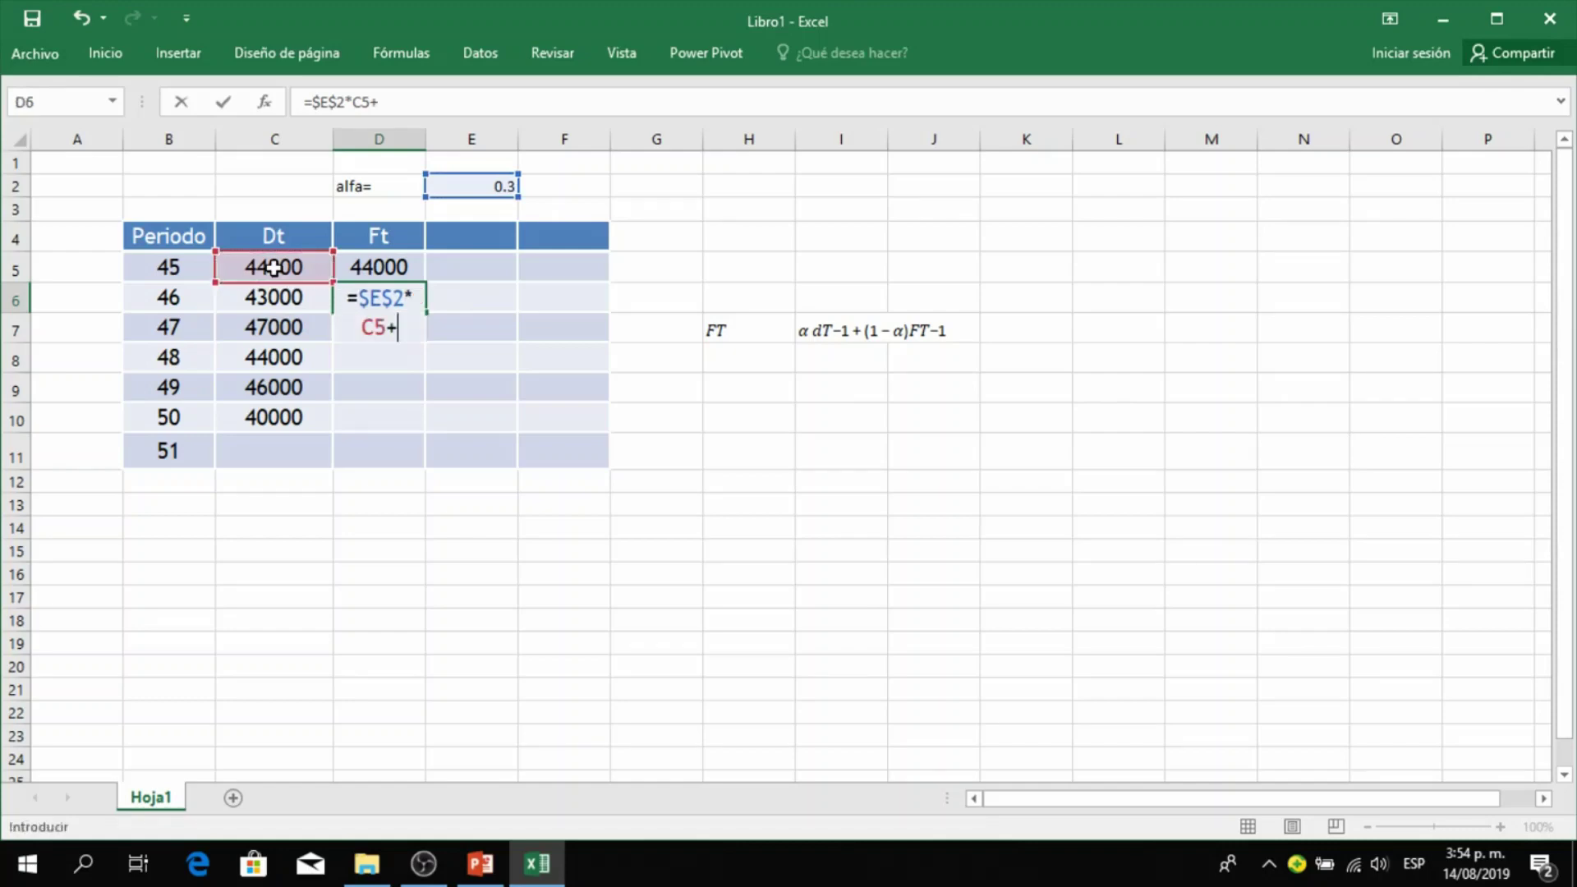
{"action": "type", "text": "(1-"}
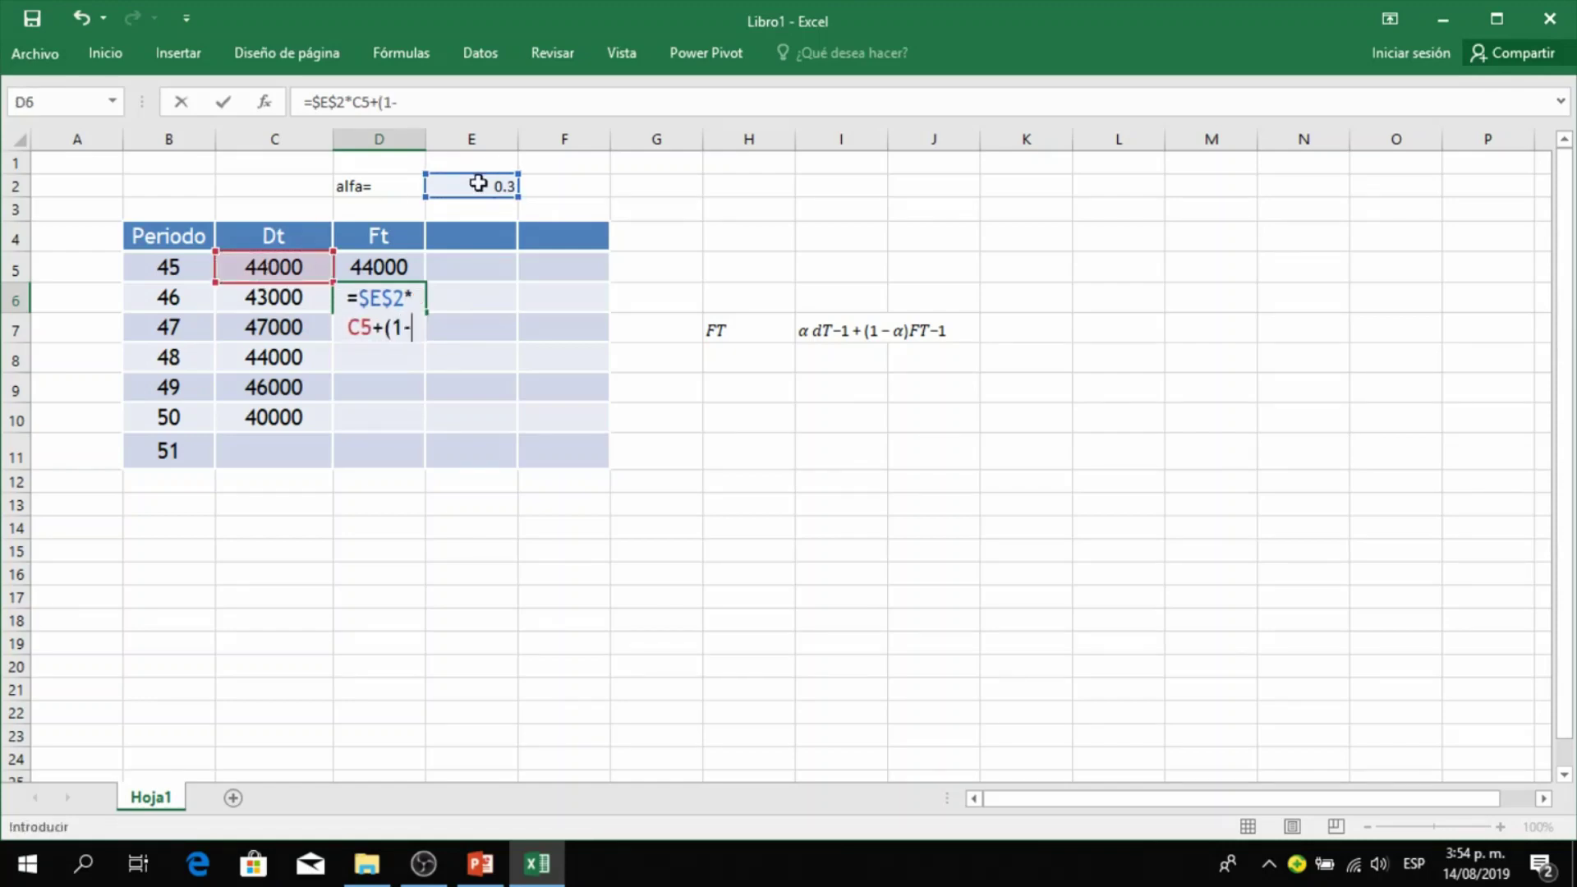
{"action": "left_click", "coordinate": [478, 183]}
{"action": "key", "text": "F4"}
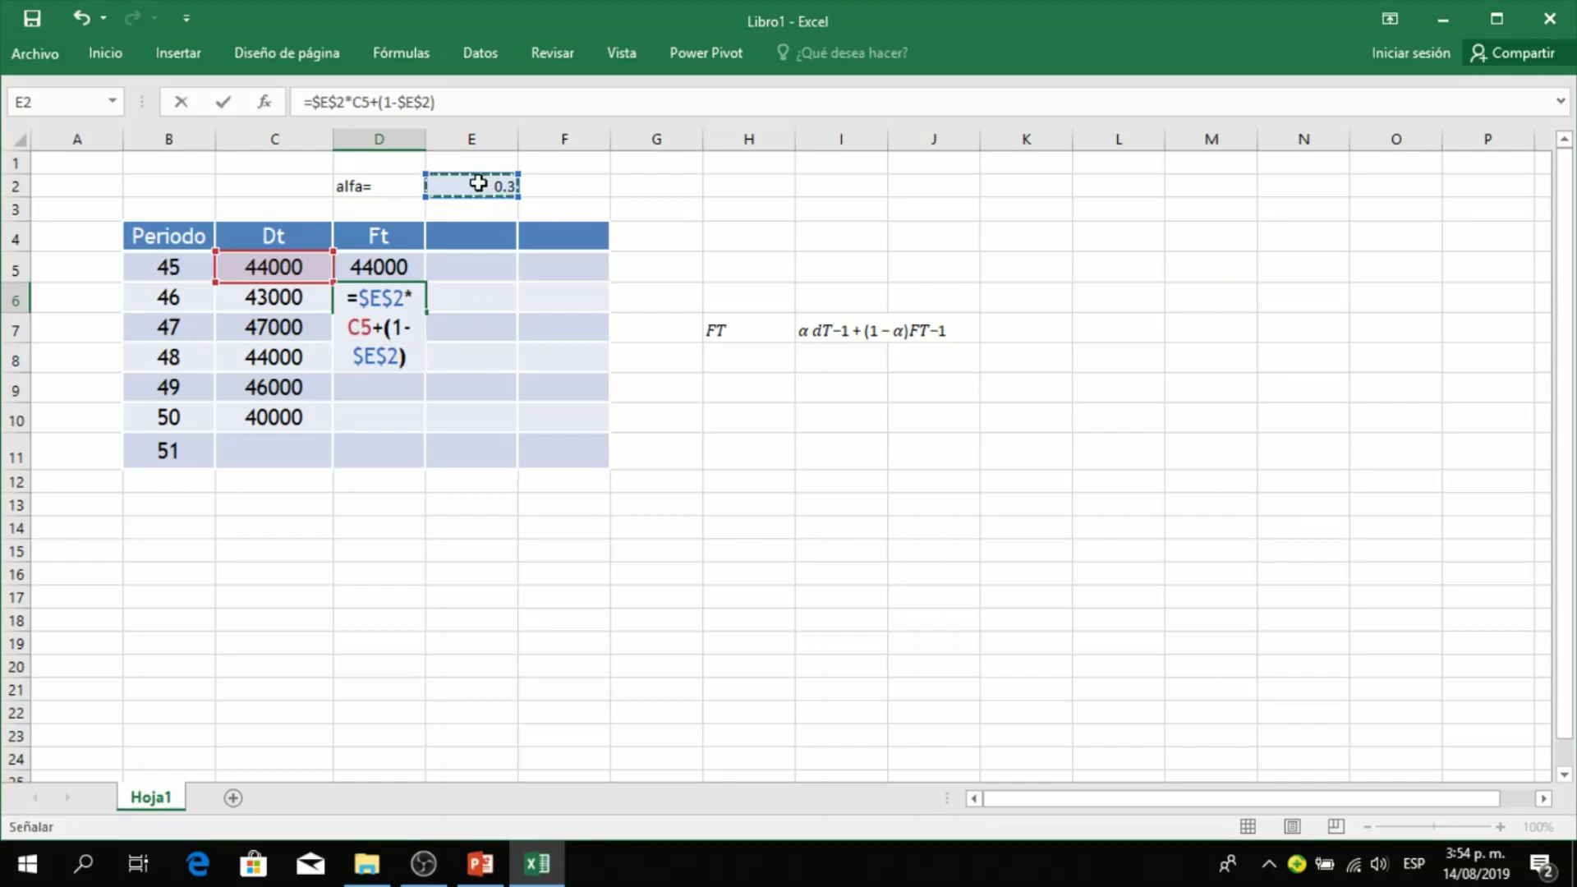
{"action": "type", "text": ")*"}
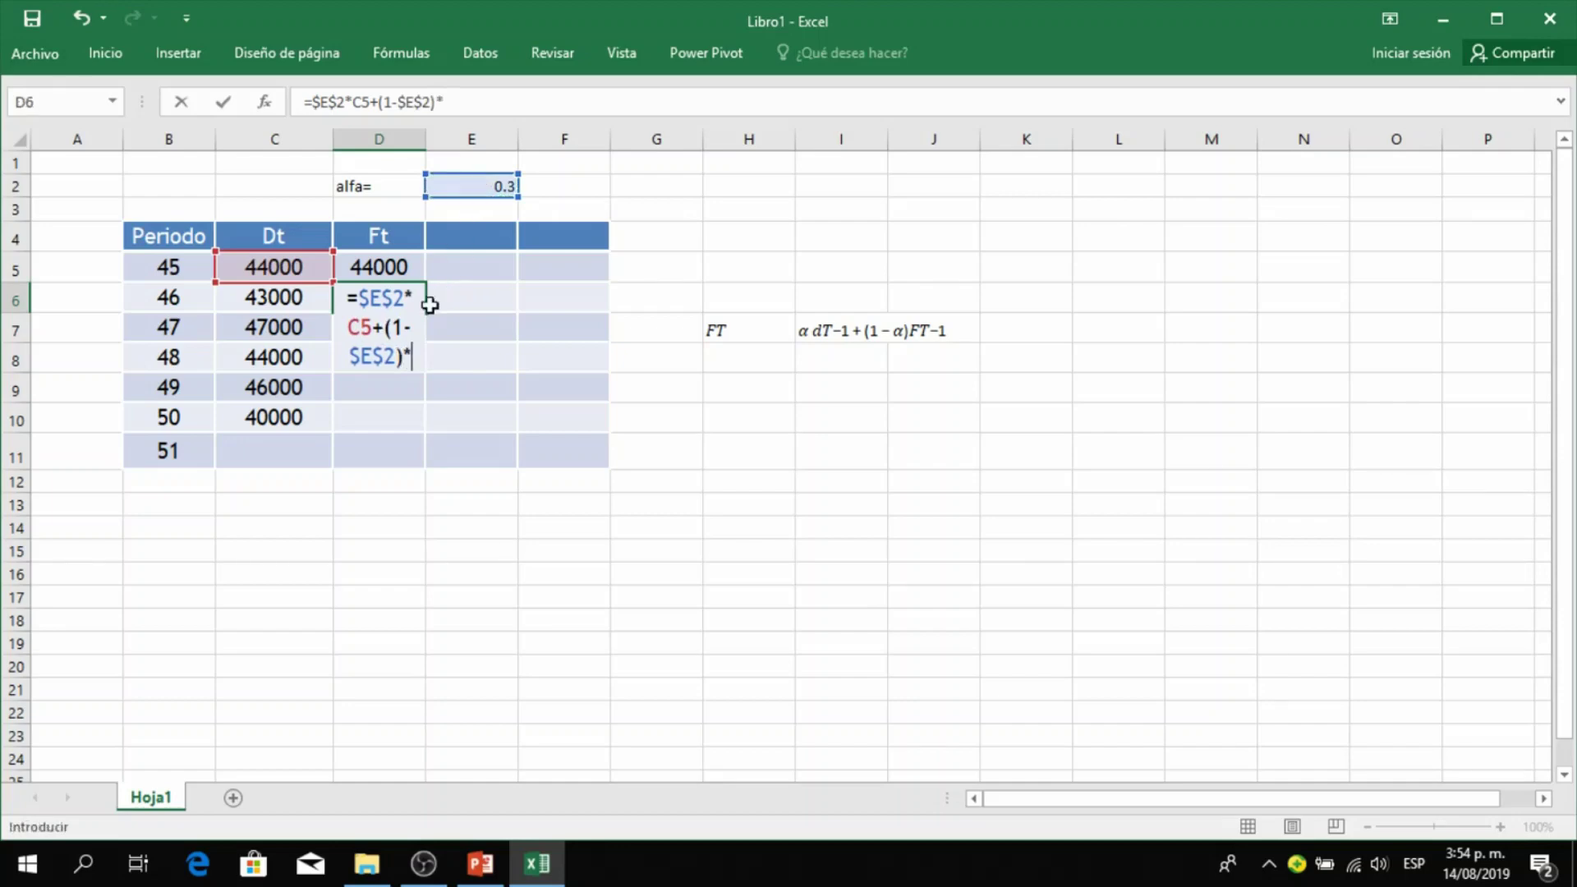
{"action": "left_click", "coordinate": [400, 264]}
{"action": "left_click", "coordinate": [400, 264]}
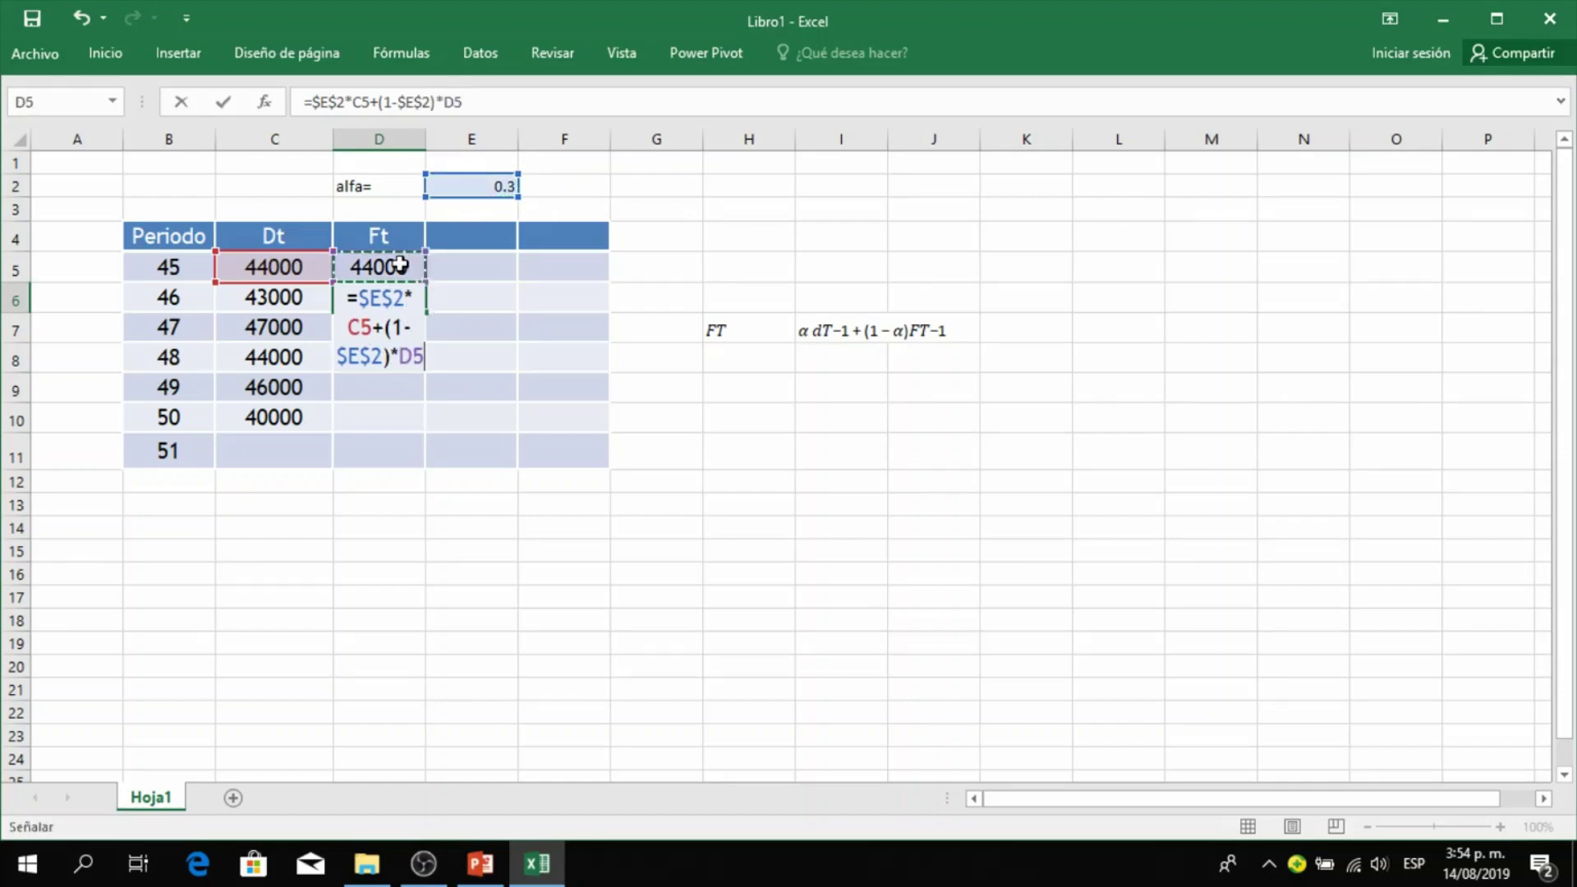
{"action": "key", "text": "Return"}
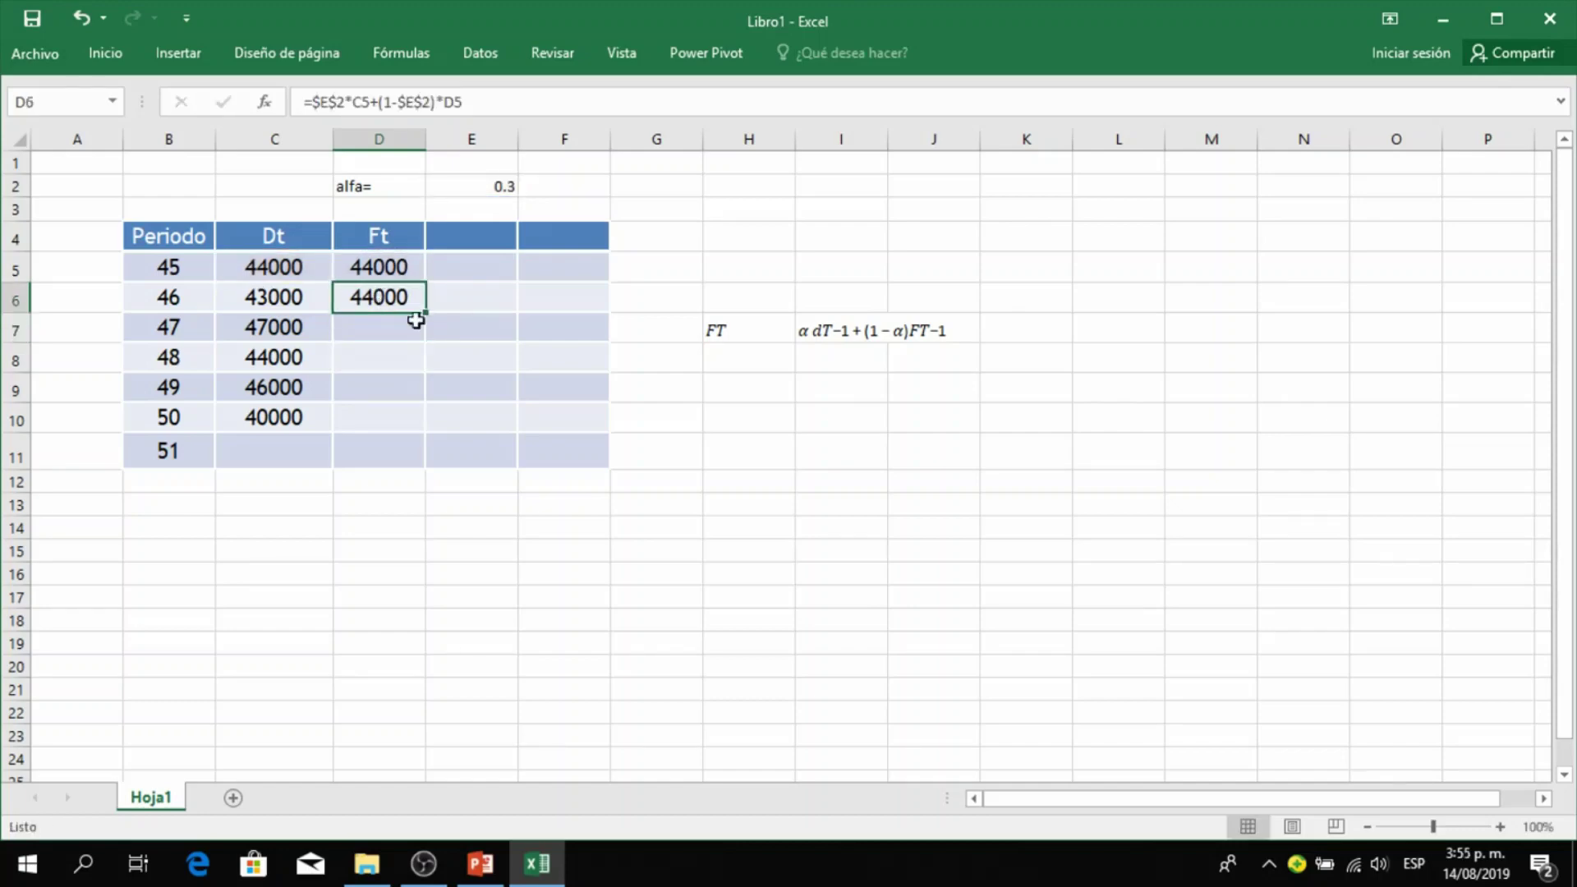
- Fill the forecast formula from D6 down through D11 to cover periods 47 to 51
{"action": "left_click_drag", "start_coordinate": [426, 313], "coordinate": [424, 422]}
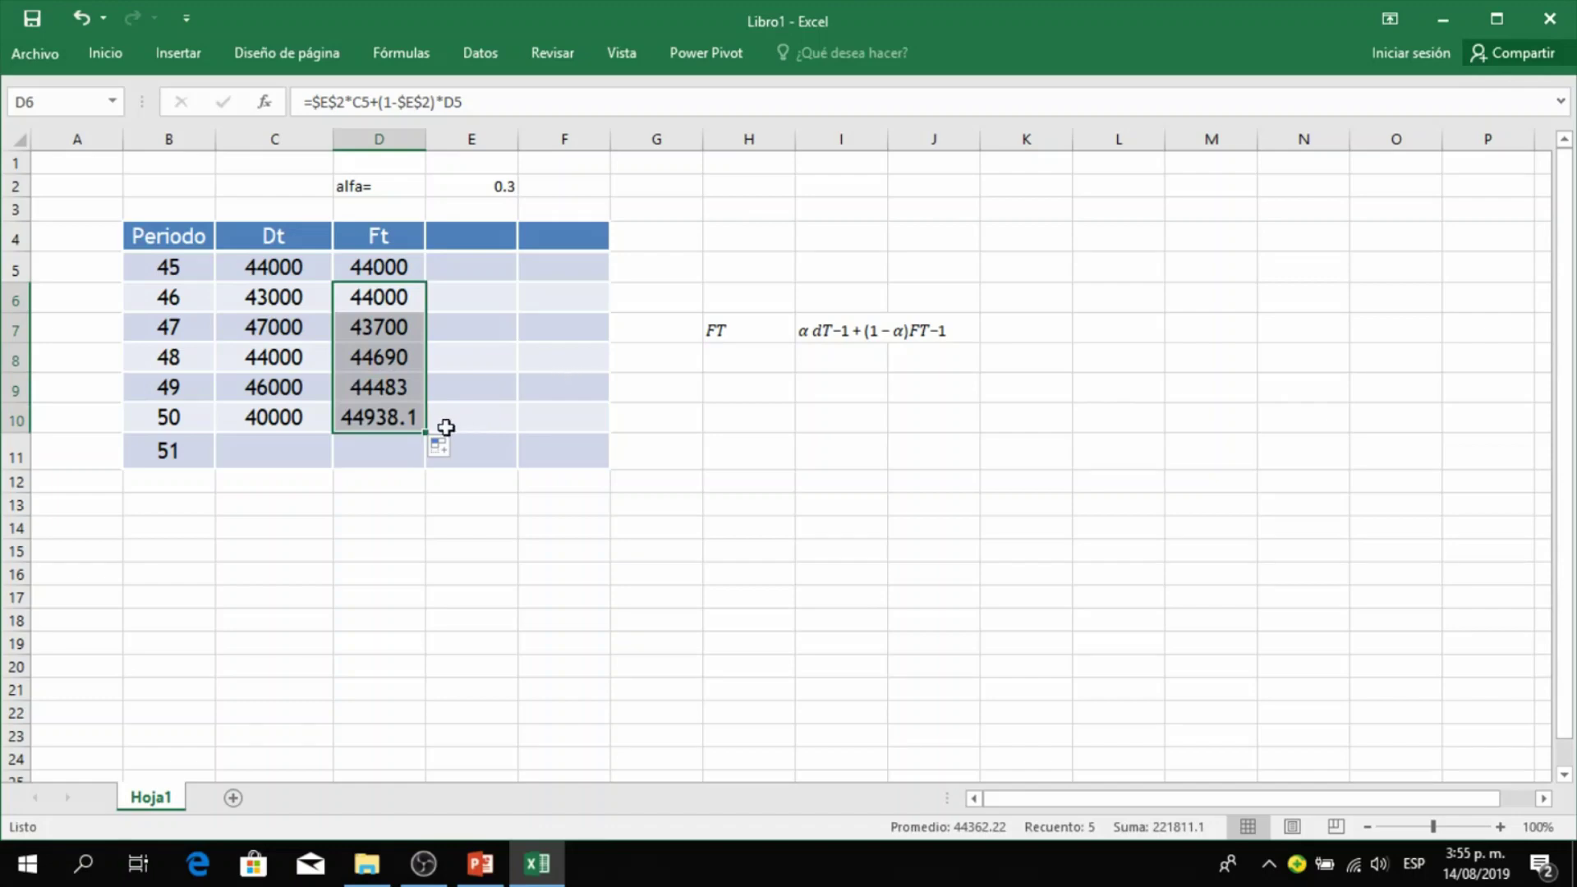
{"action": "left_click_drag", "start_coordinate": [427, 433], "coordinate": [433, 460]}
{"action": "left_click", "coordinate": [510, 585]}
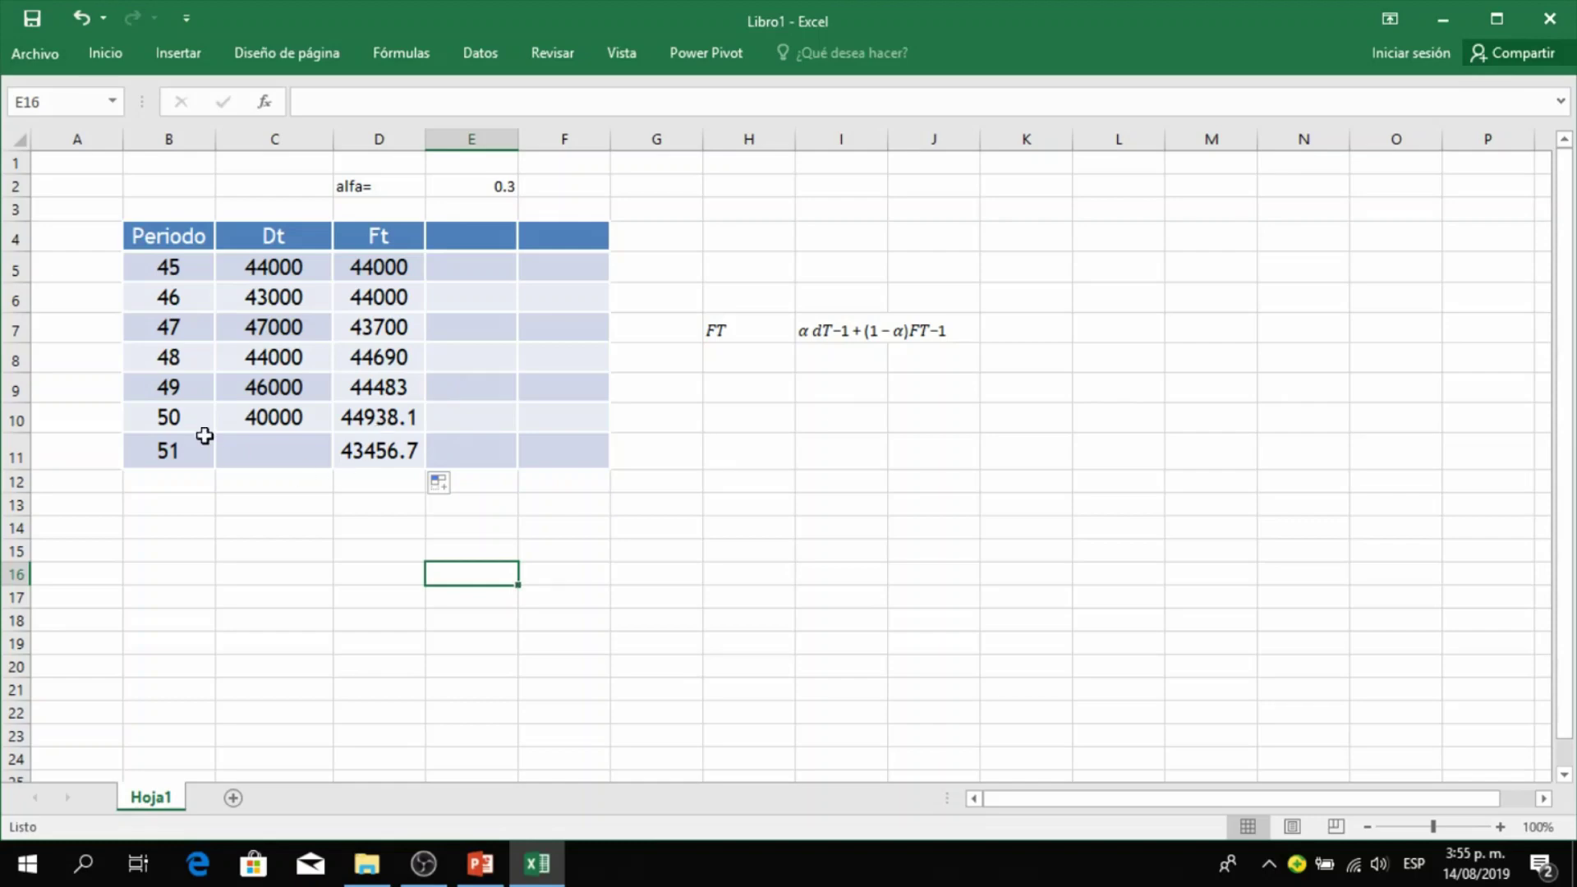
- Compare the Excel forecasts with the solved example on slide 6 in PowerPoint, and return to the worksheet
{"action": "left_click", "coordinate": [481, 862]}
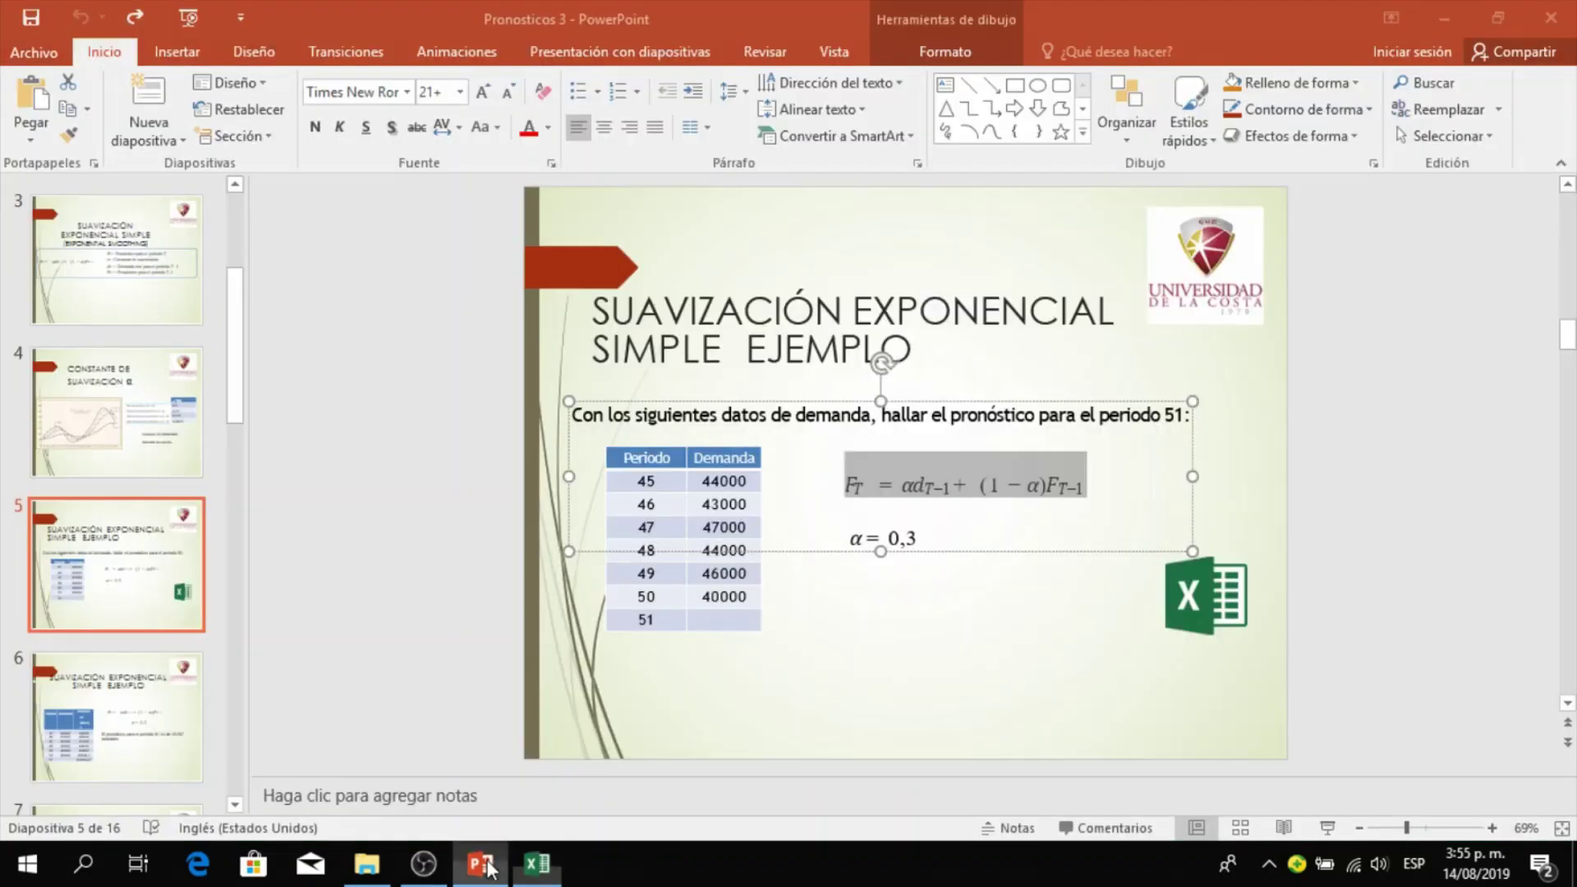
{"action": "left_click", "coordinate": [917, 646]}
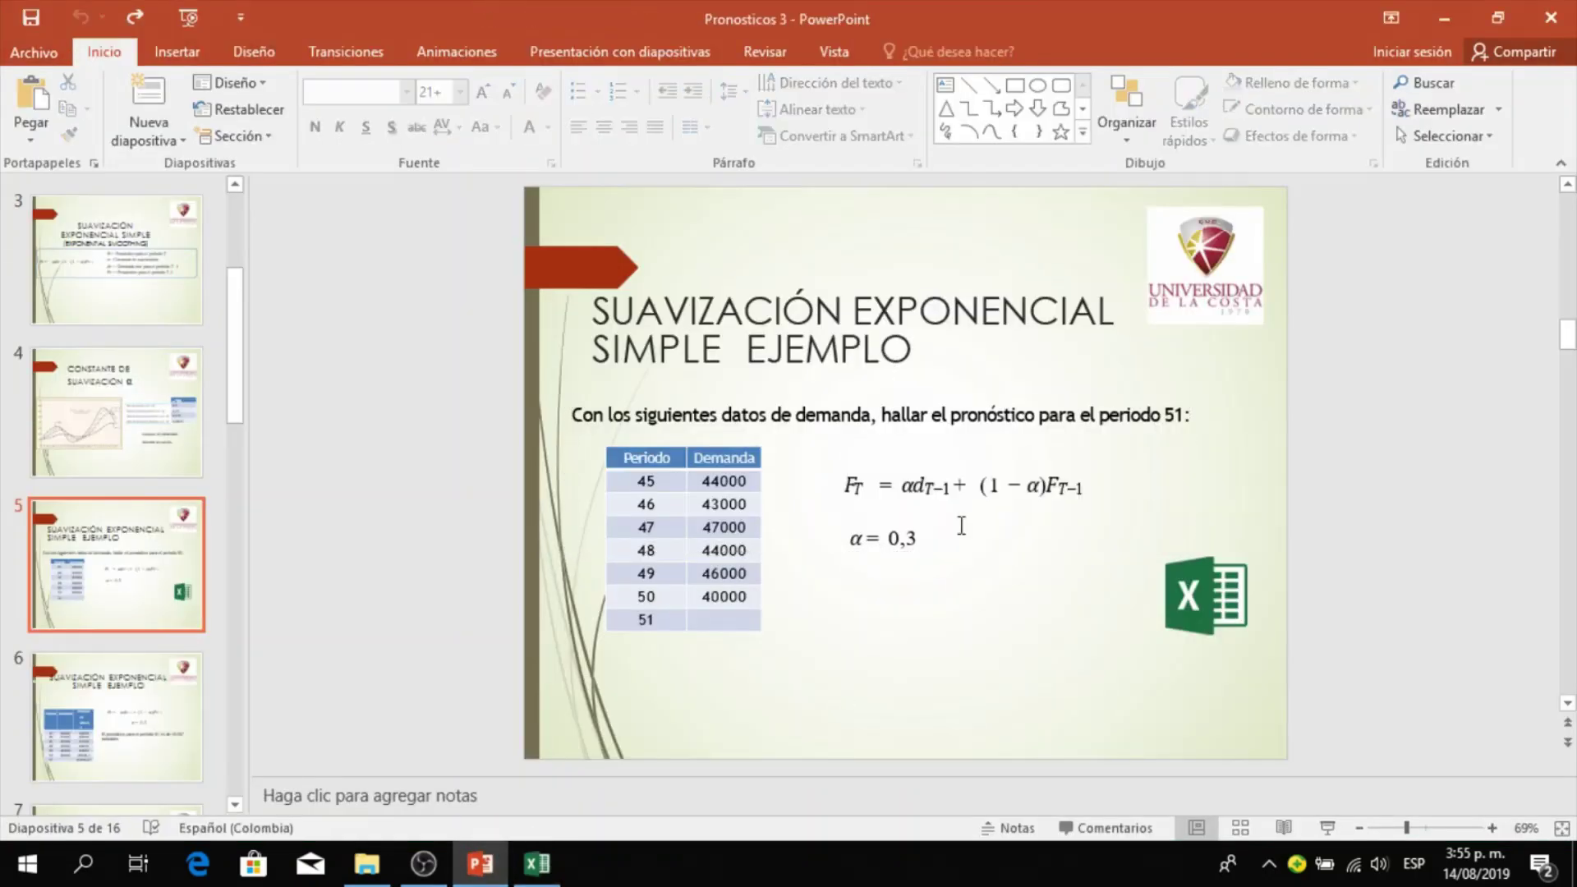
{"action": "left_click", "coordinate": [123, 713]}
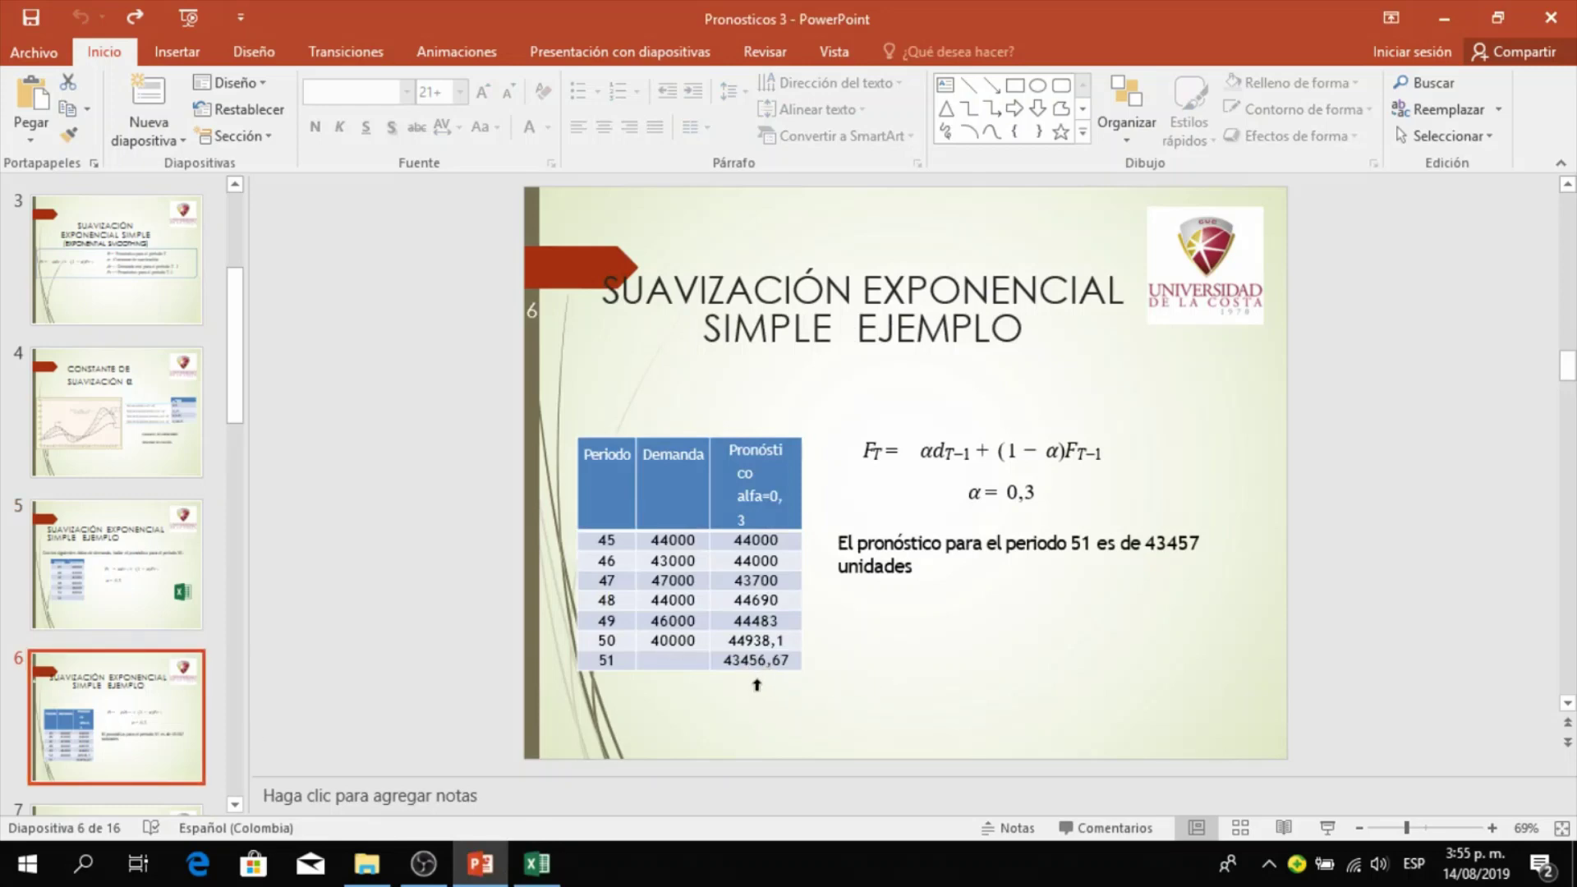
{"action": "left_click", "coordinate": [538, 867]}
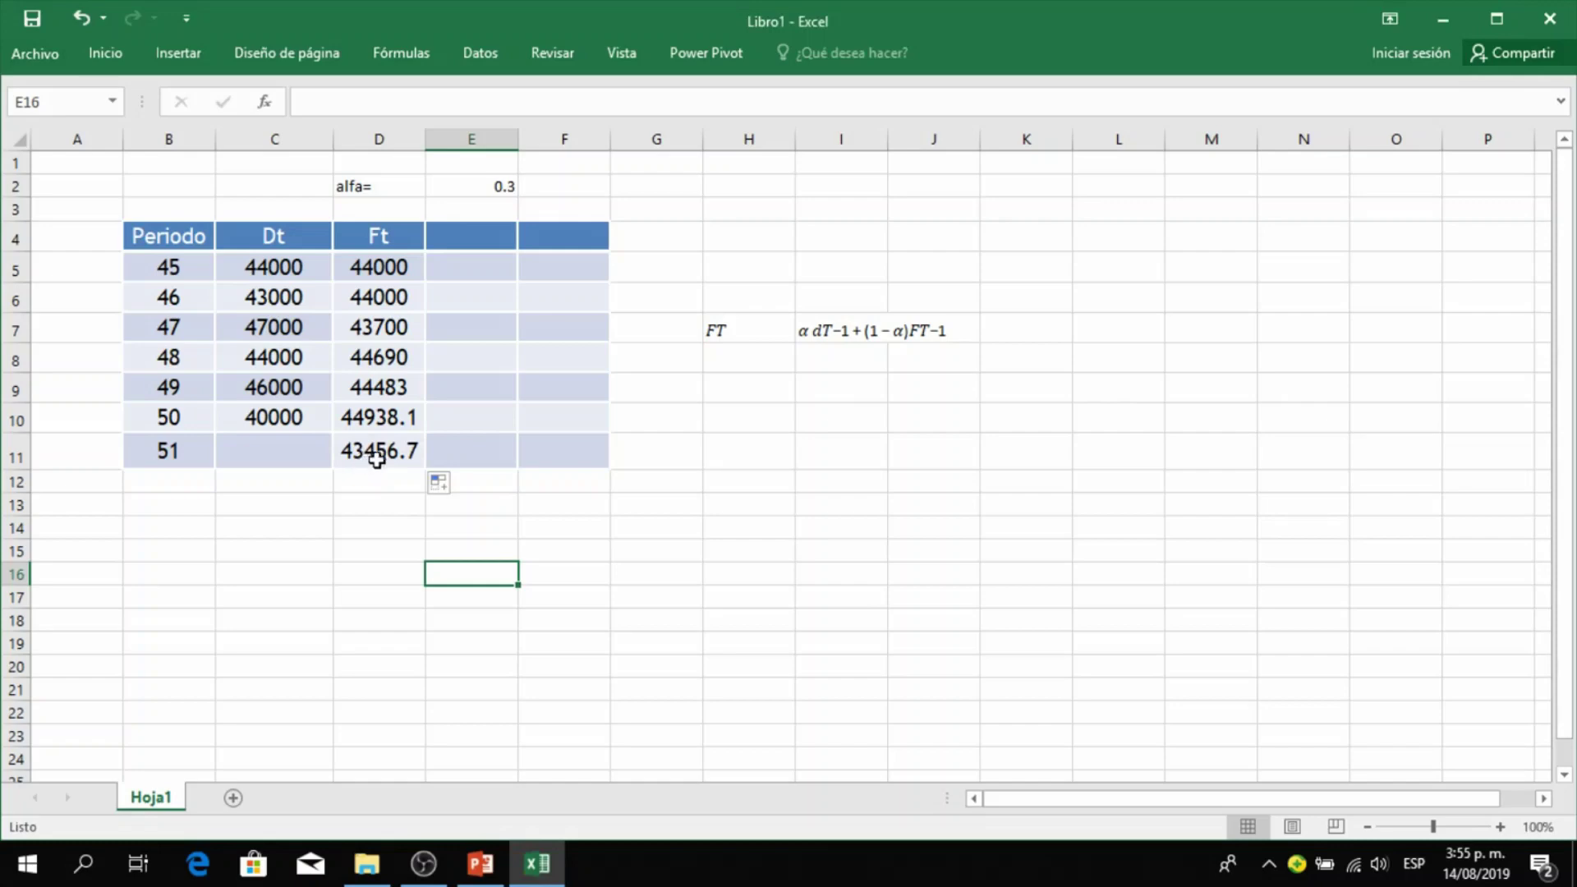
{"action": "left_click", "coordinate": [675, 534]}
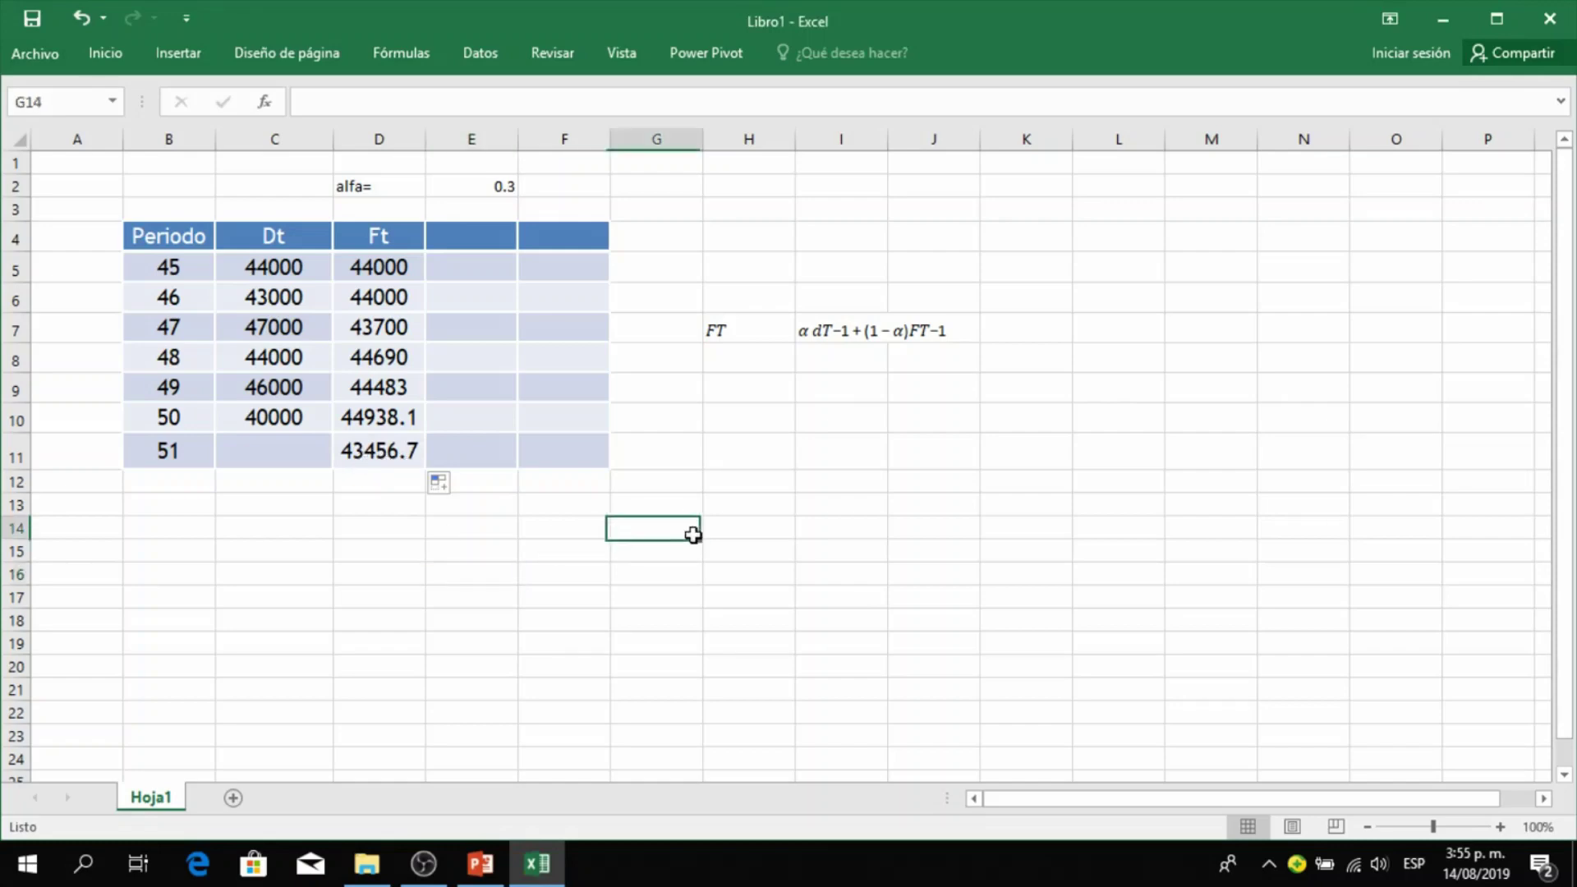
- Title column E "AD" and calculate period 45's absolute deviation in E5 with =+ABS(C5-D5)
{"action": "left_click", "coordinate": [488, 235]}
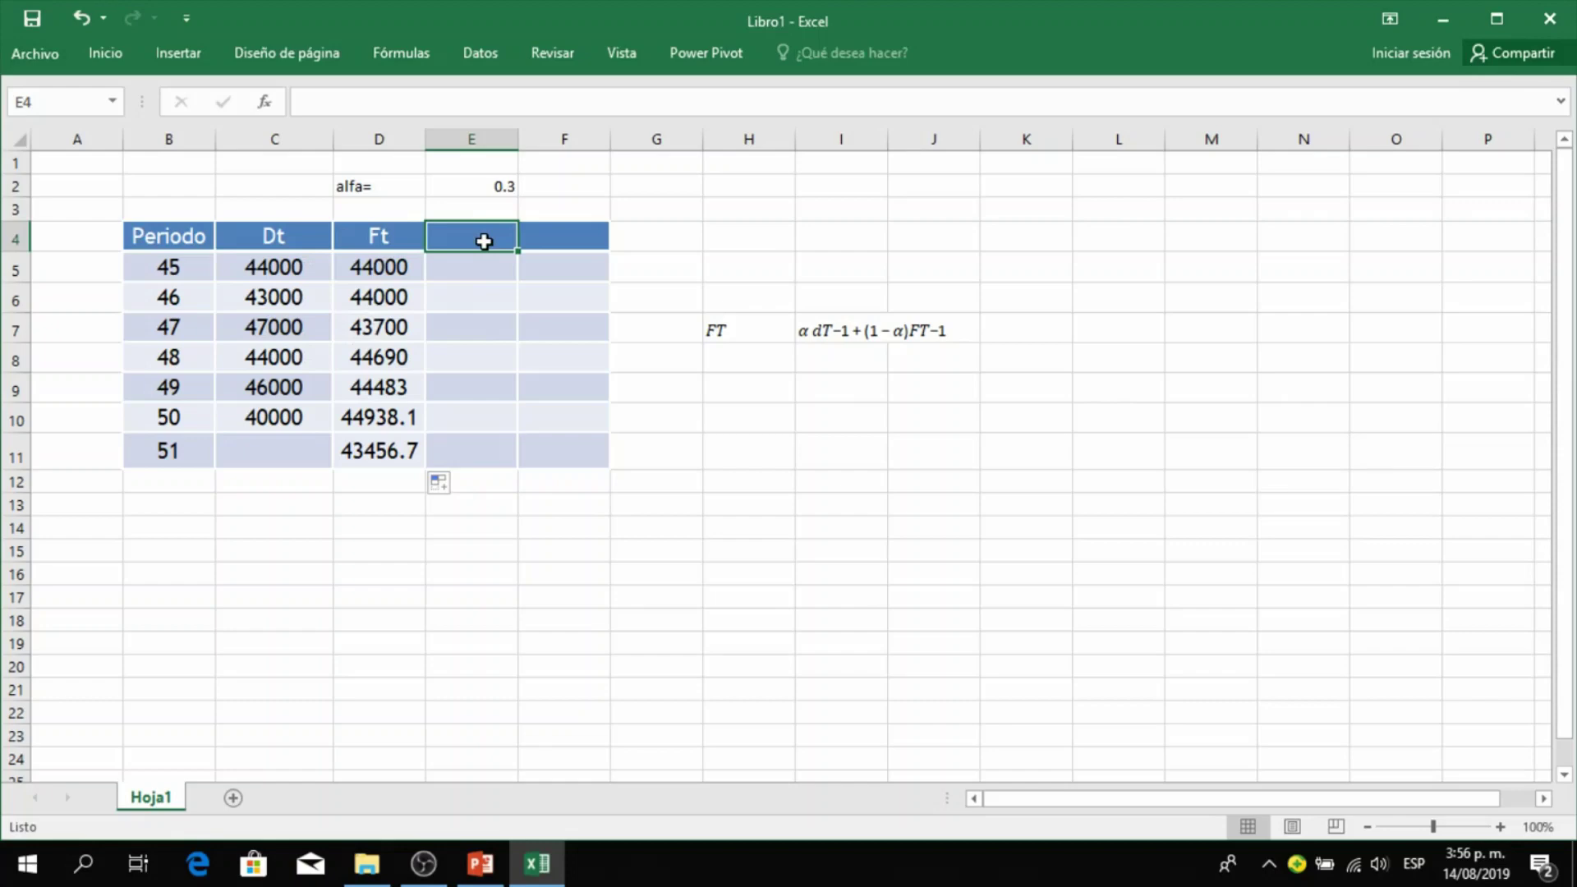
{"action": "type", "text": "AD"}
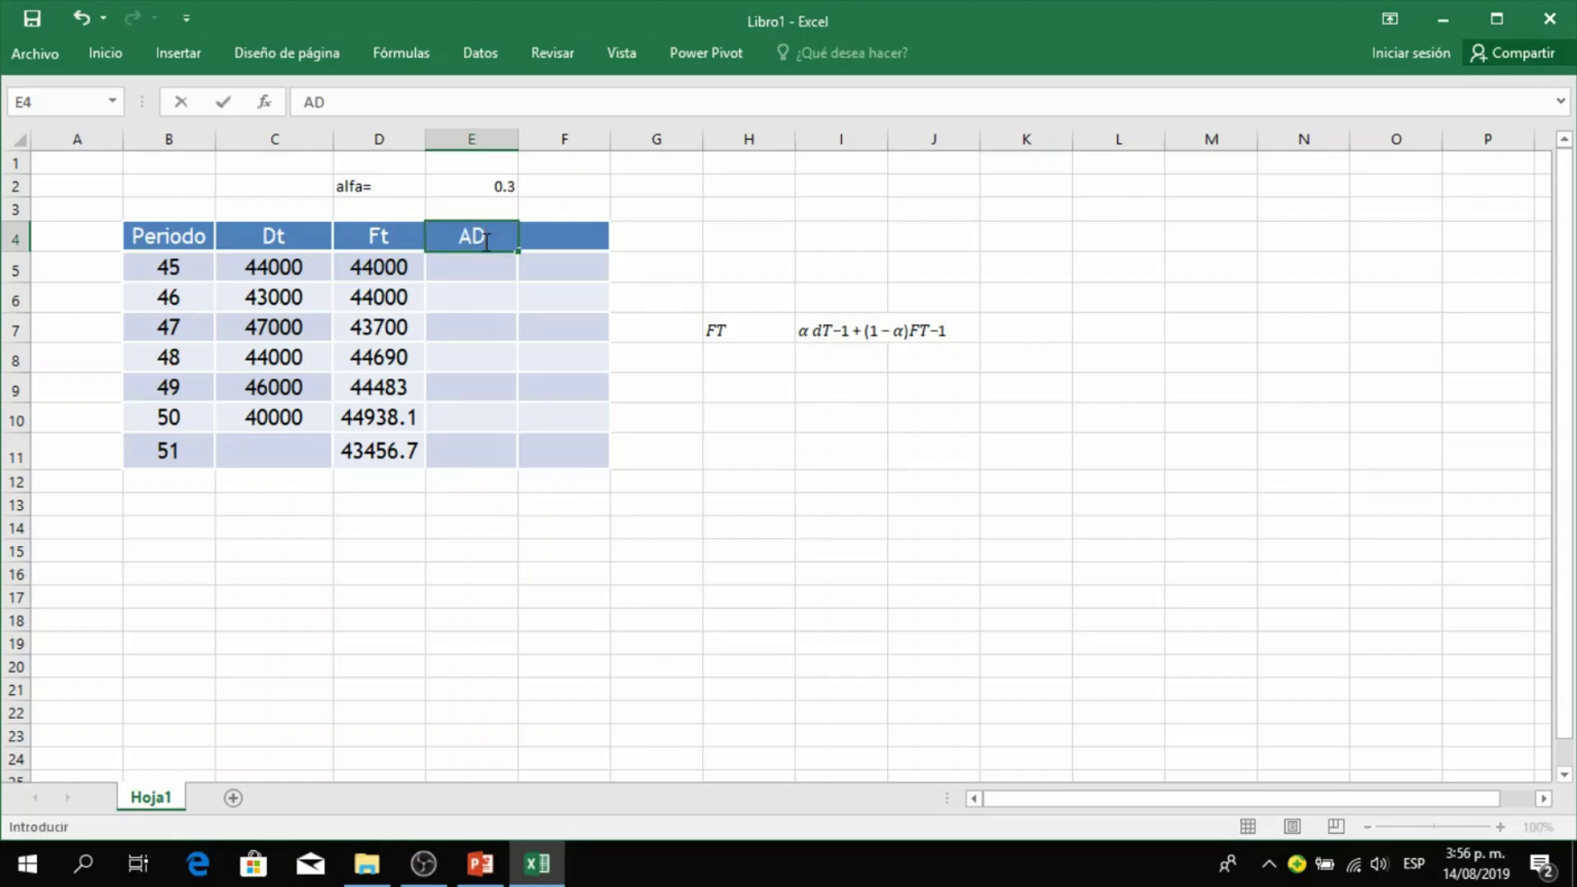
{"action": "left_click", "coordinate": [466, 267]}
{"action": "type", "text": "+"}
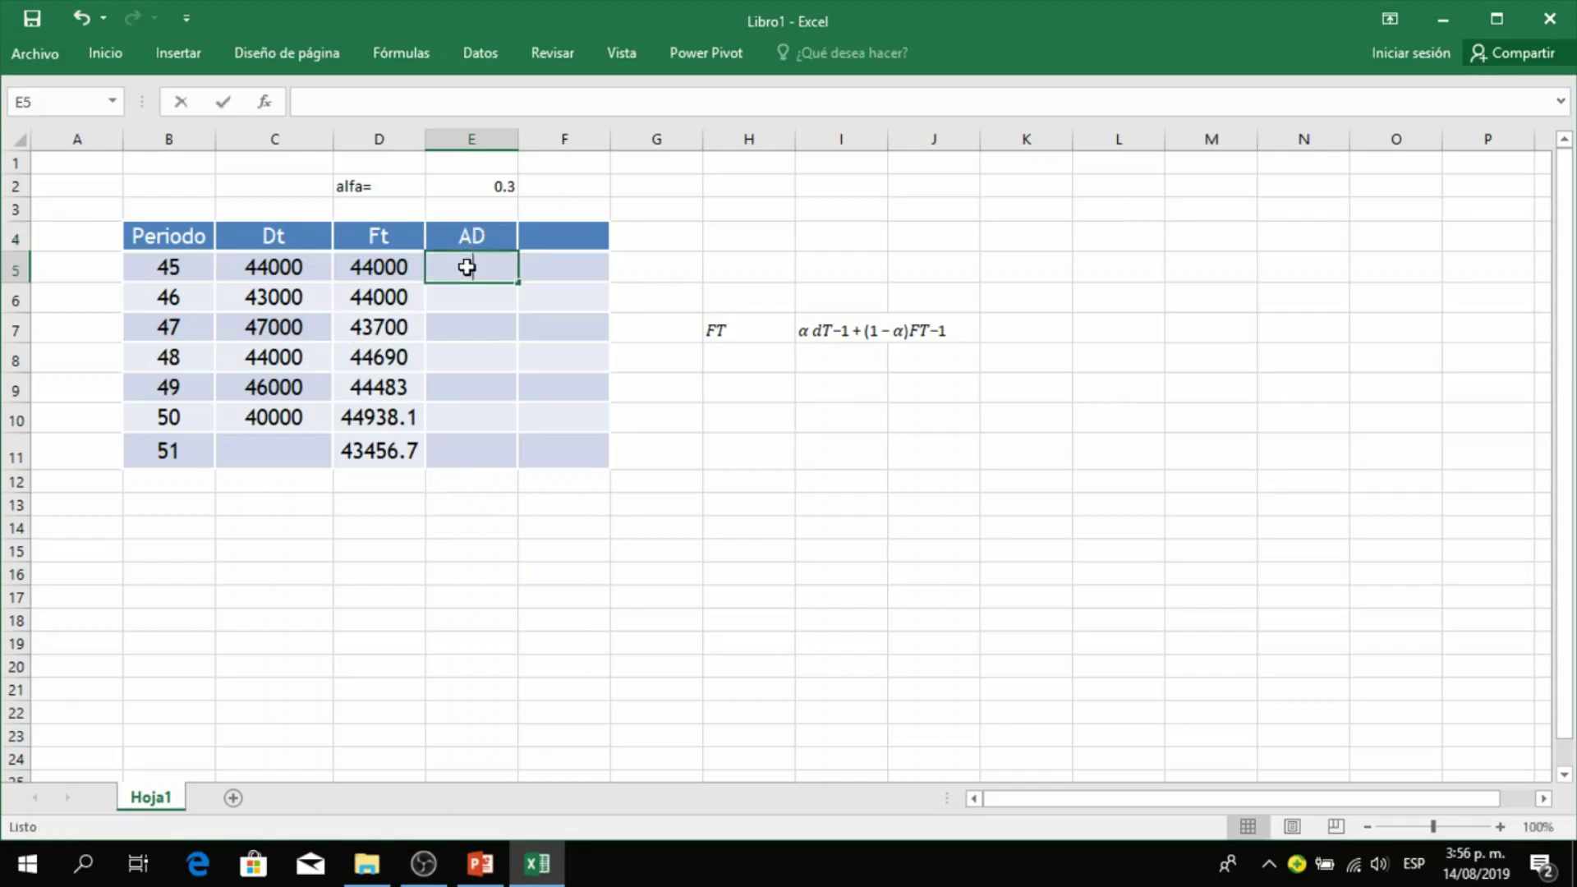
{"action": "type", "text": "abs("}
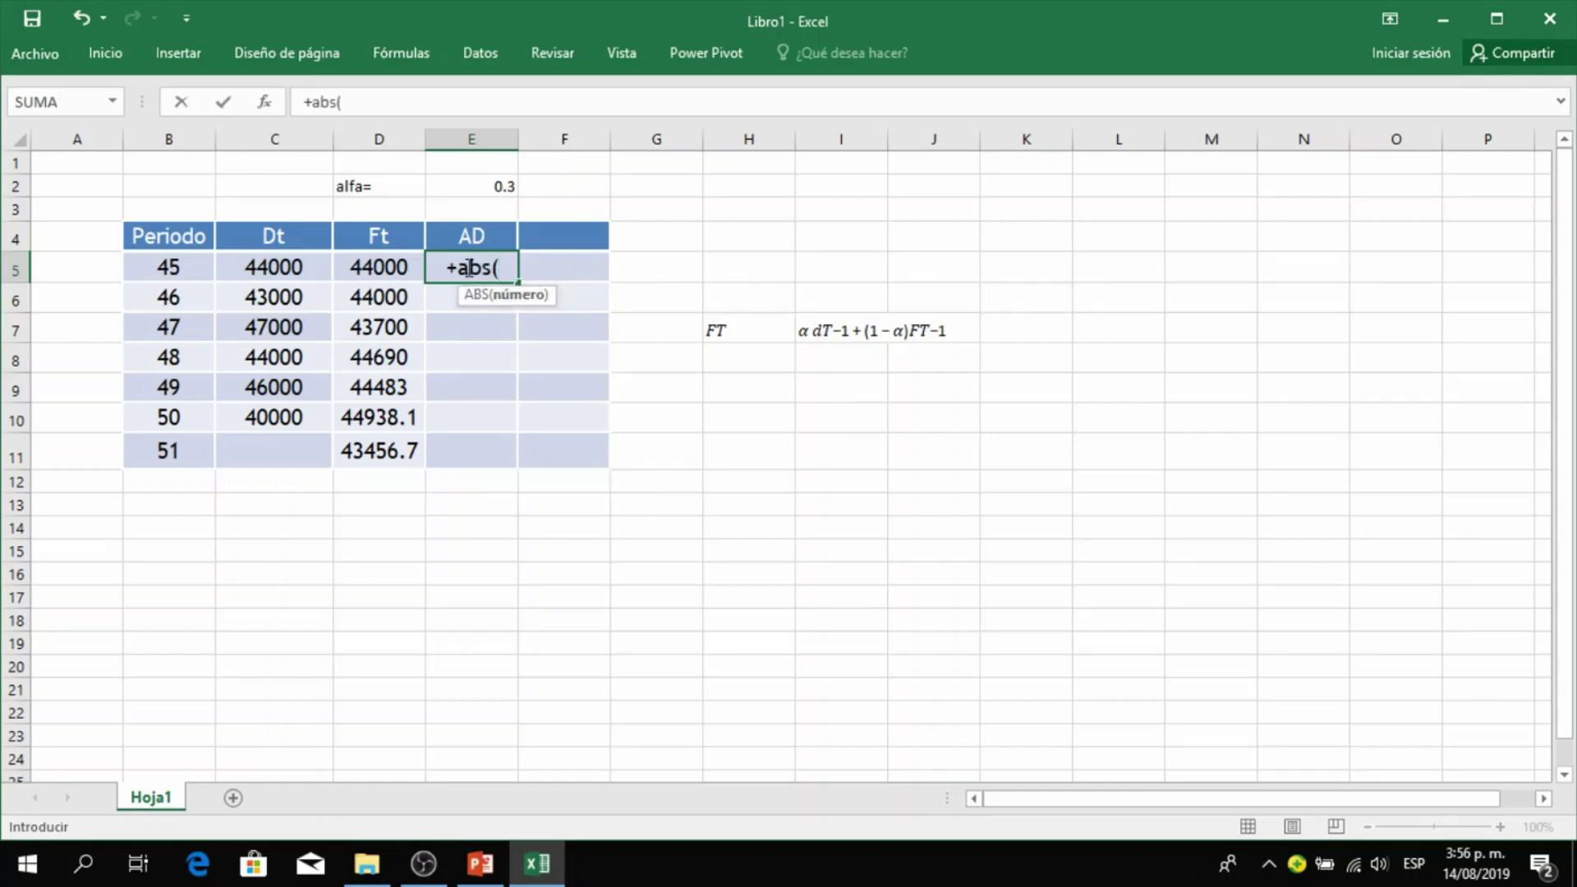
{"action": "type", "text": ")"}
{"action": "left_click", "coordinate": [292, 269]}
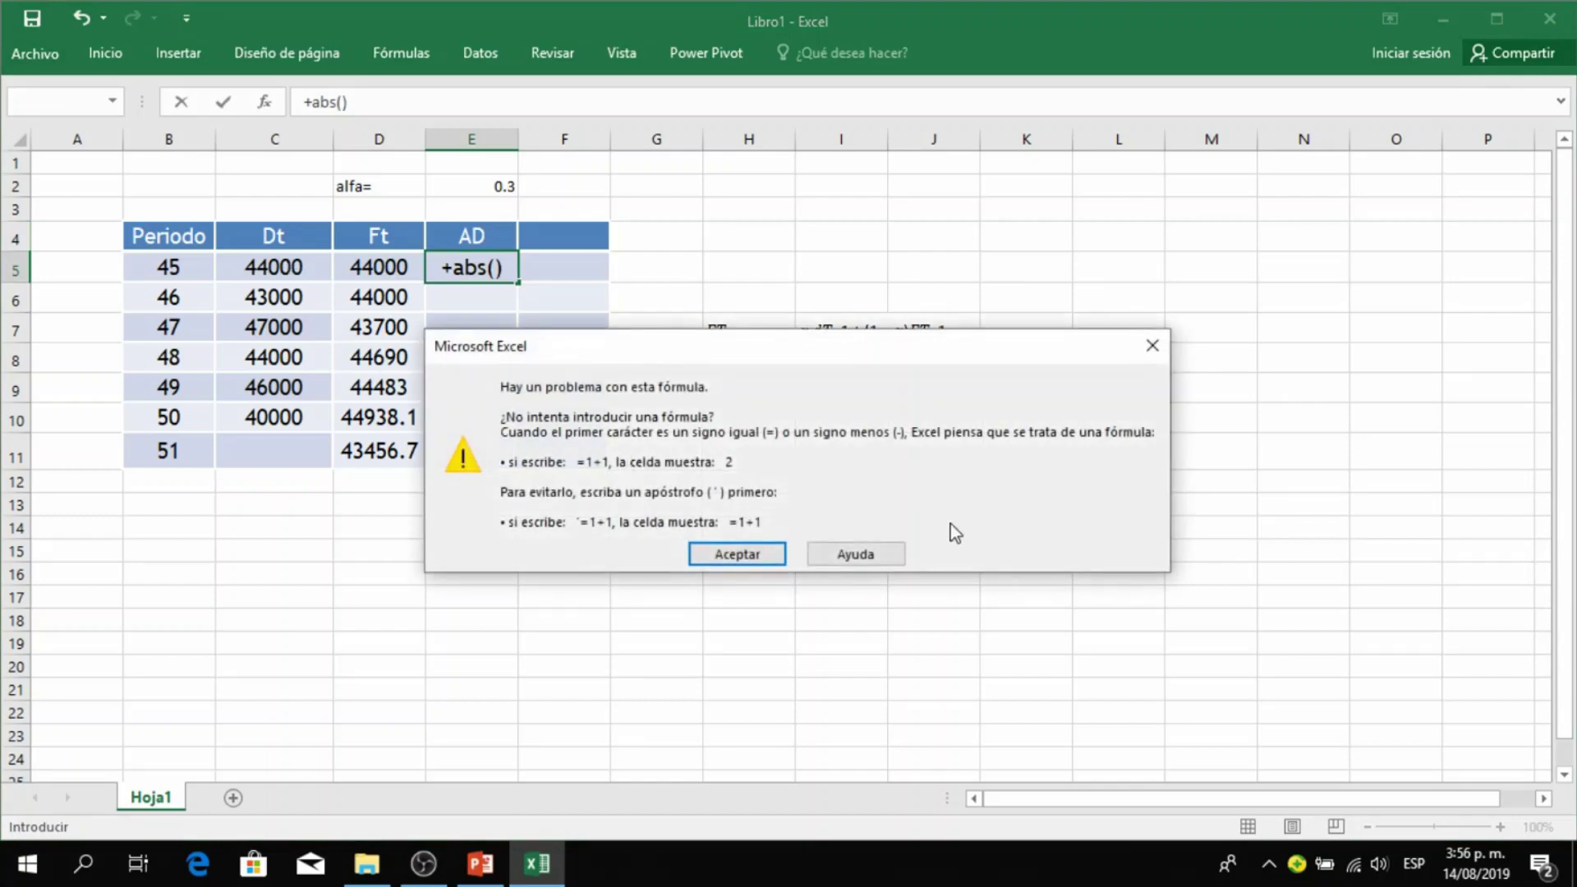
{"action": "left_click", "coordinate": [743, 554]}
{"action": "left_click", "coordinate": [284, 264]}
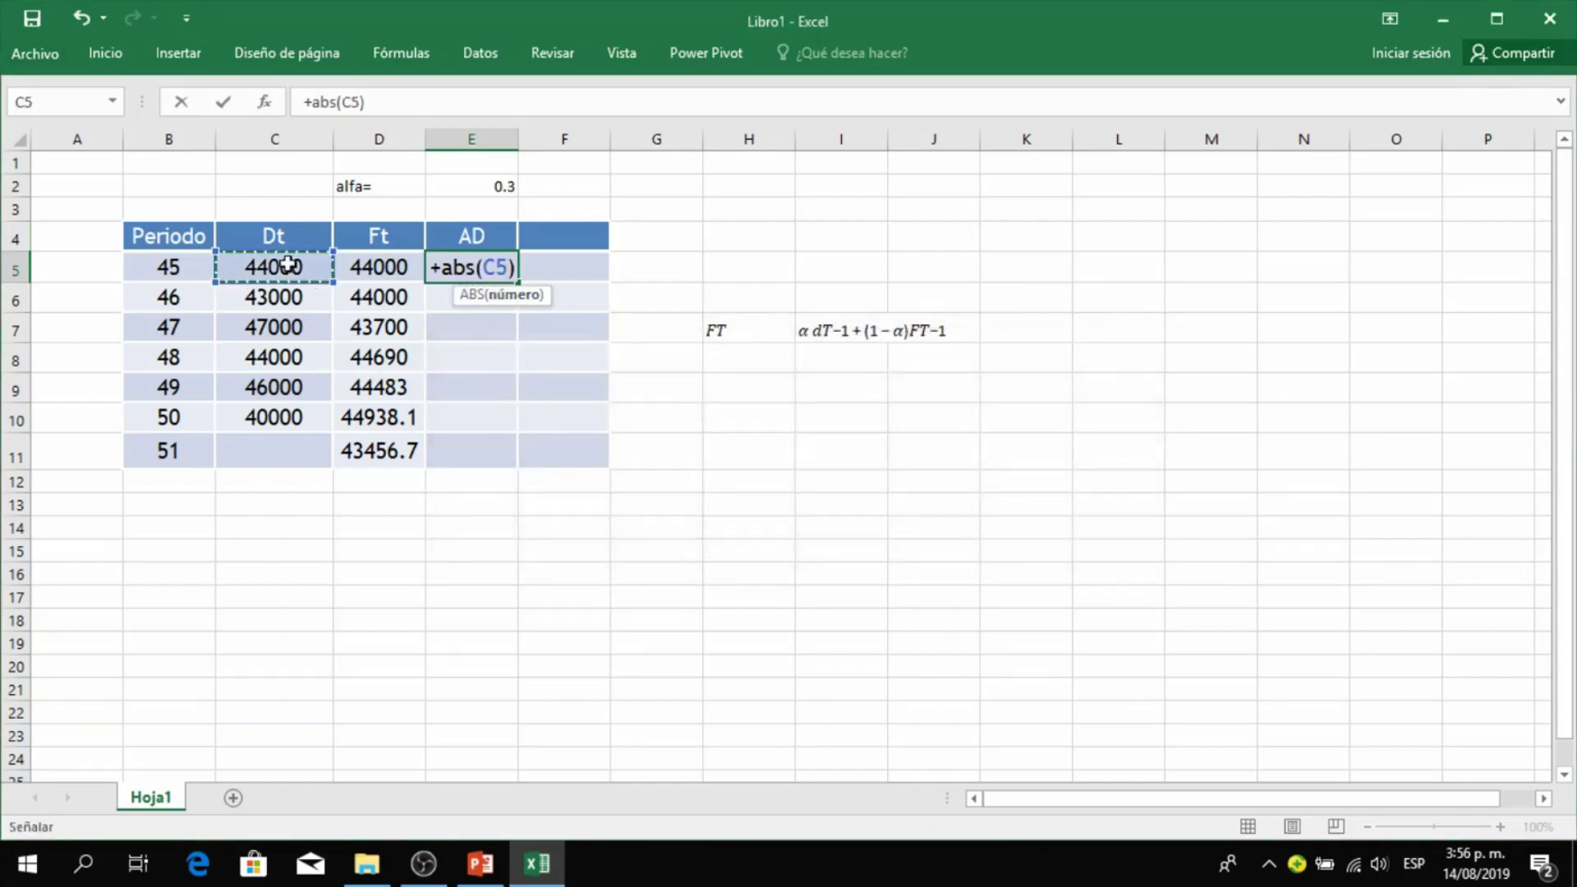
{"action": "type", "text": "-"}
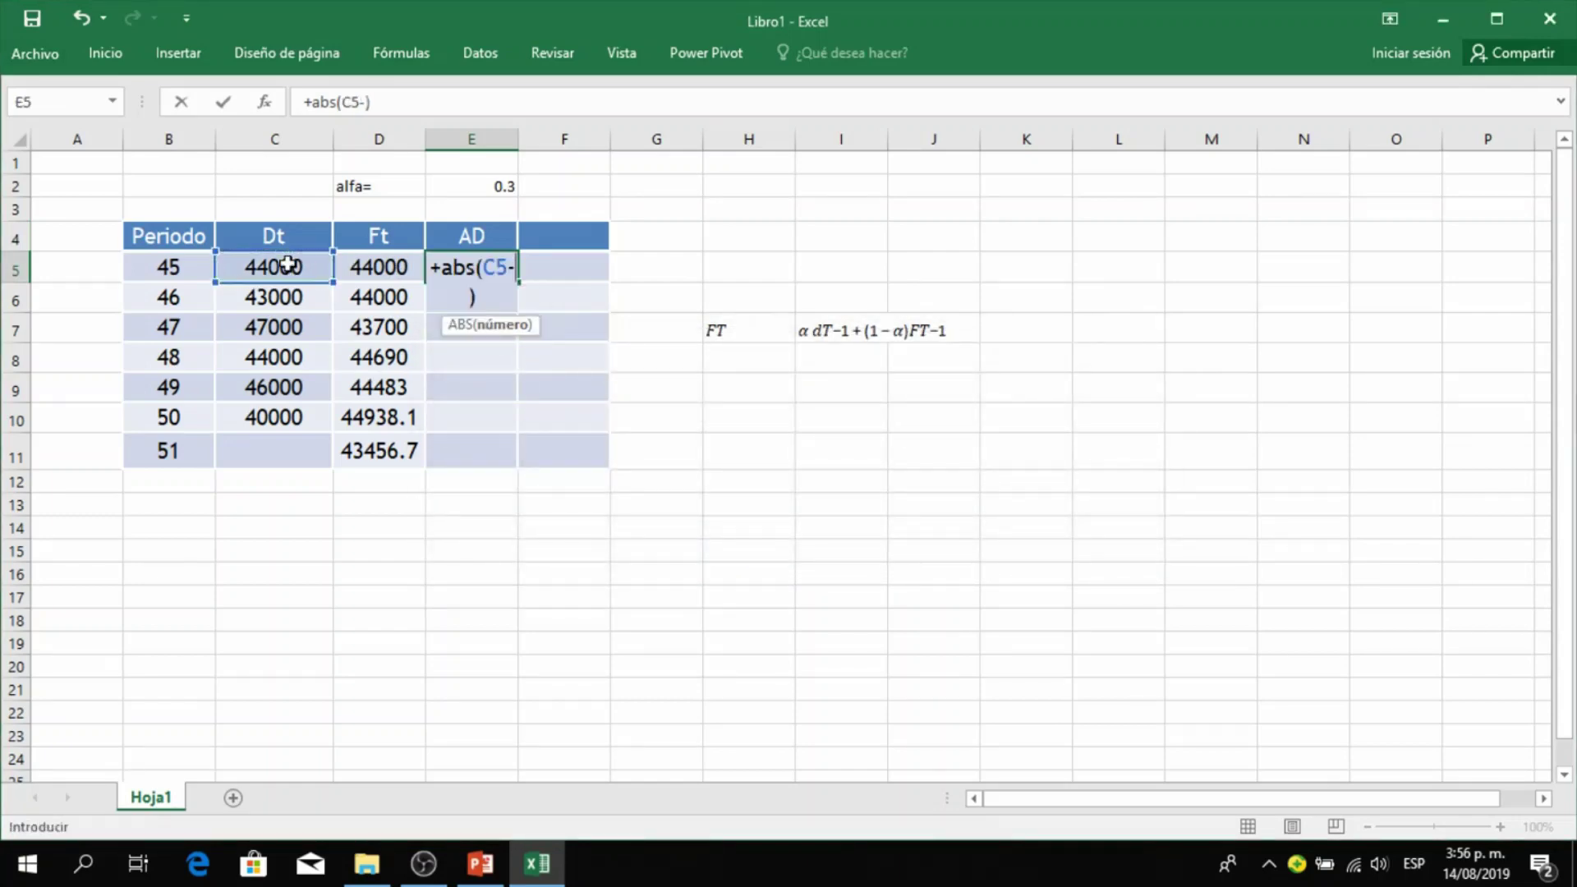
{"action": "left_click", "coordinate": [381, 268]}
{"action": "key", "text": "Return"}
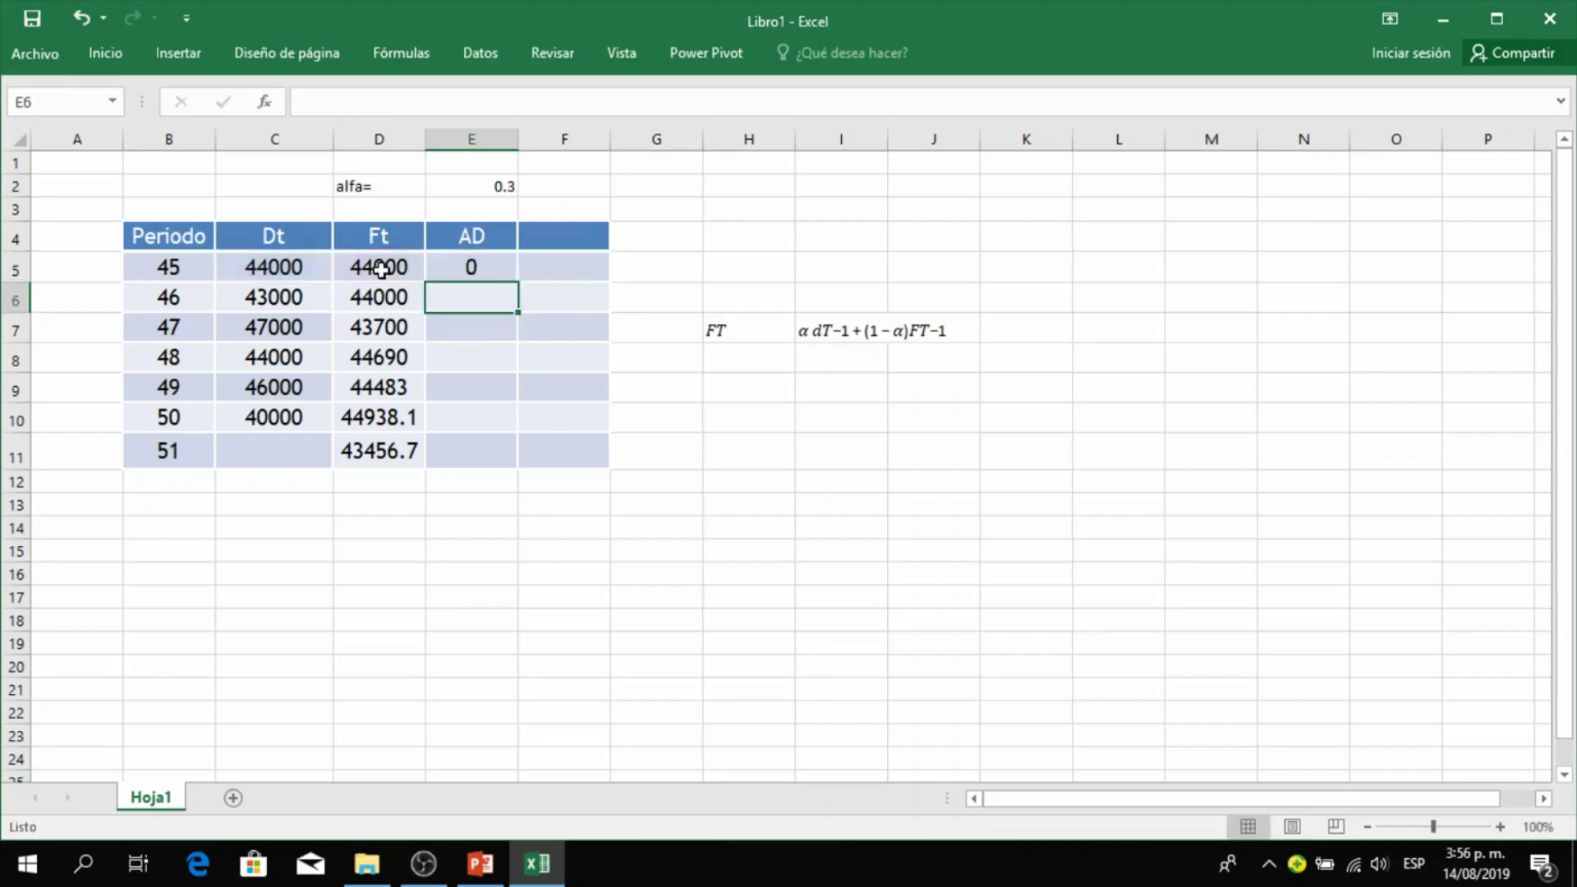
- Fill the absolute deviation formula from E5 down through E10 to cover periods 46 to 50
{"action": "left_click", "coordinate": [485, 267]}
{"action": "left_click_drag", "start_coordinate": [524, 288], "coordinate": [511, 438]}
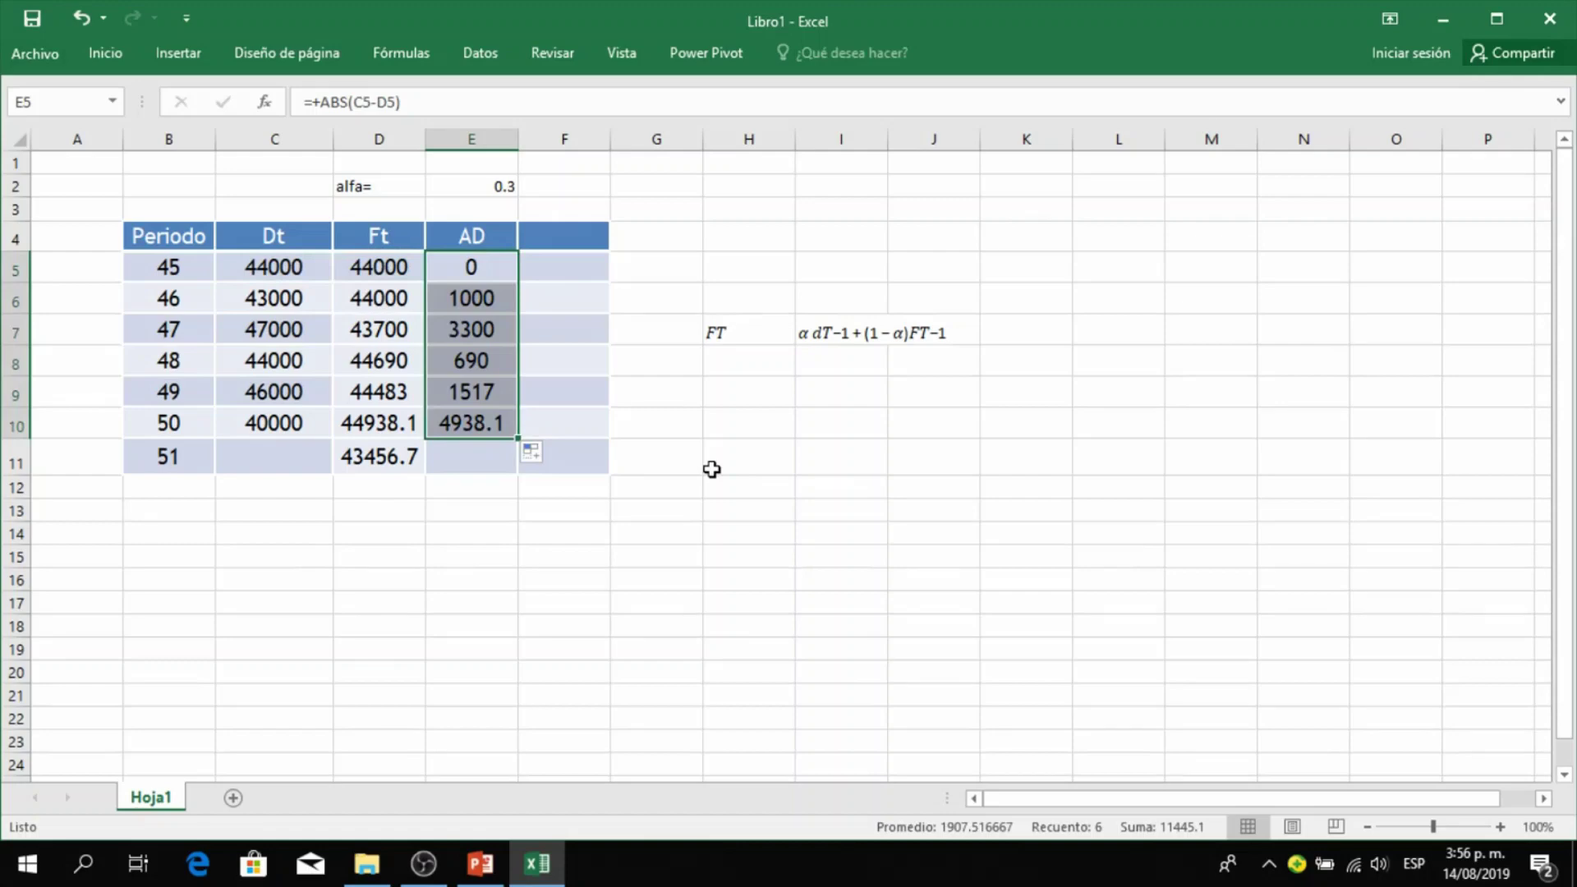
{"action": "left_click", "coordinate": [478, 429]}
- Begin an average formula in F5 over the period 45 deviation as a range, =PROMEDIO(E5:E5
{"action": "left_click", "coordinate": [568, 272]}
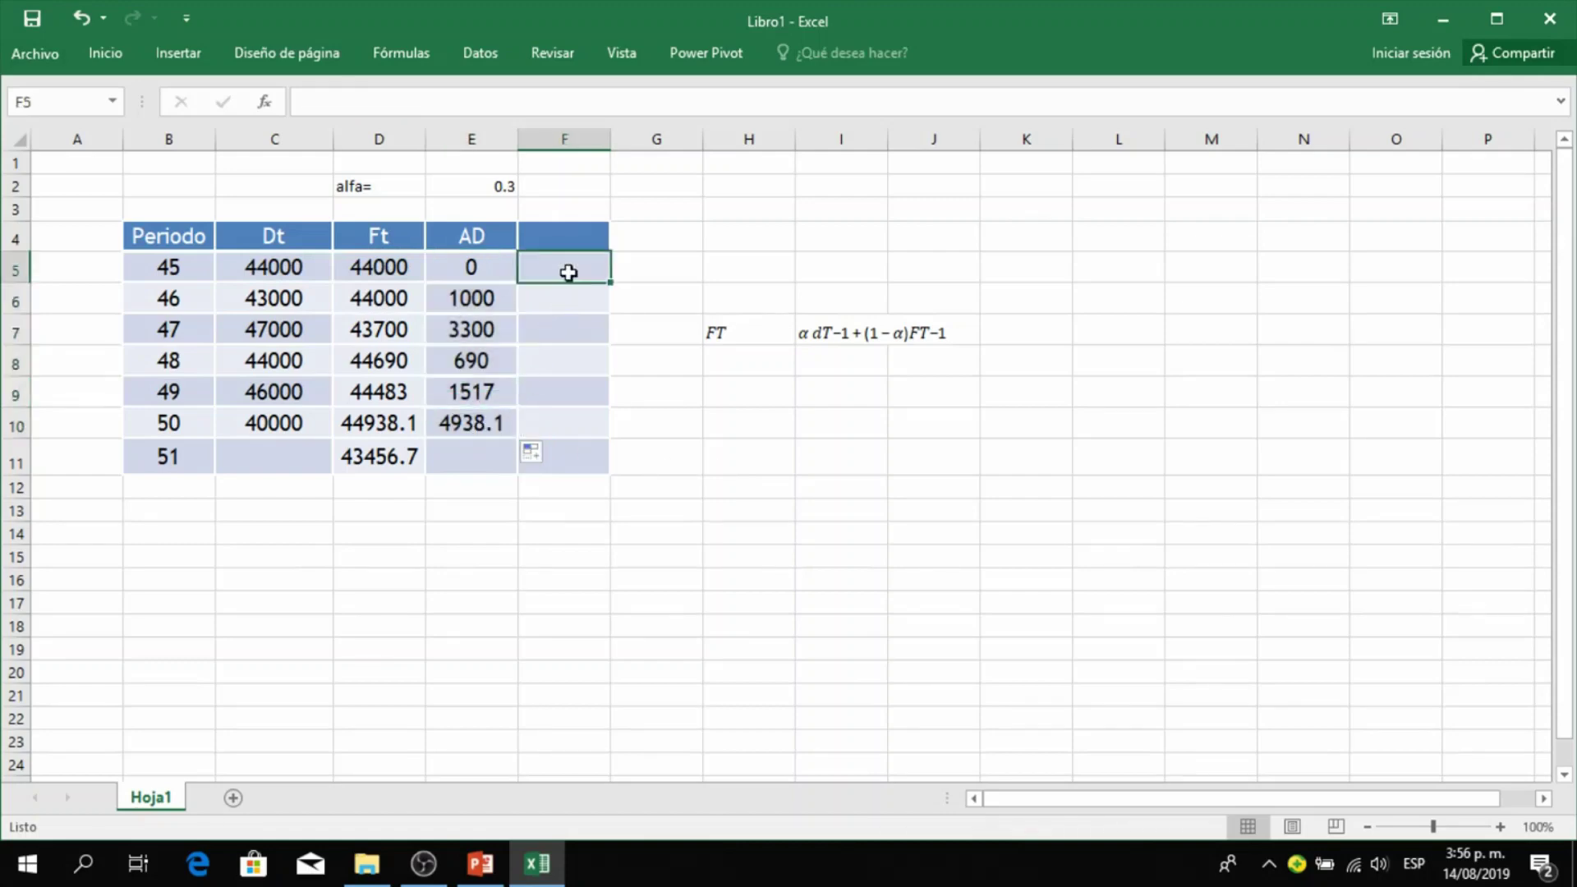
{"action": "type", "text": "="}
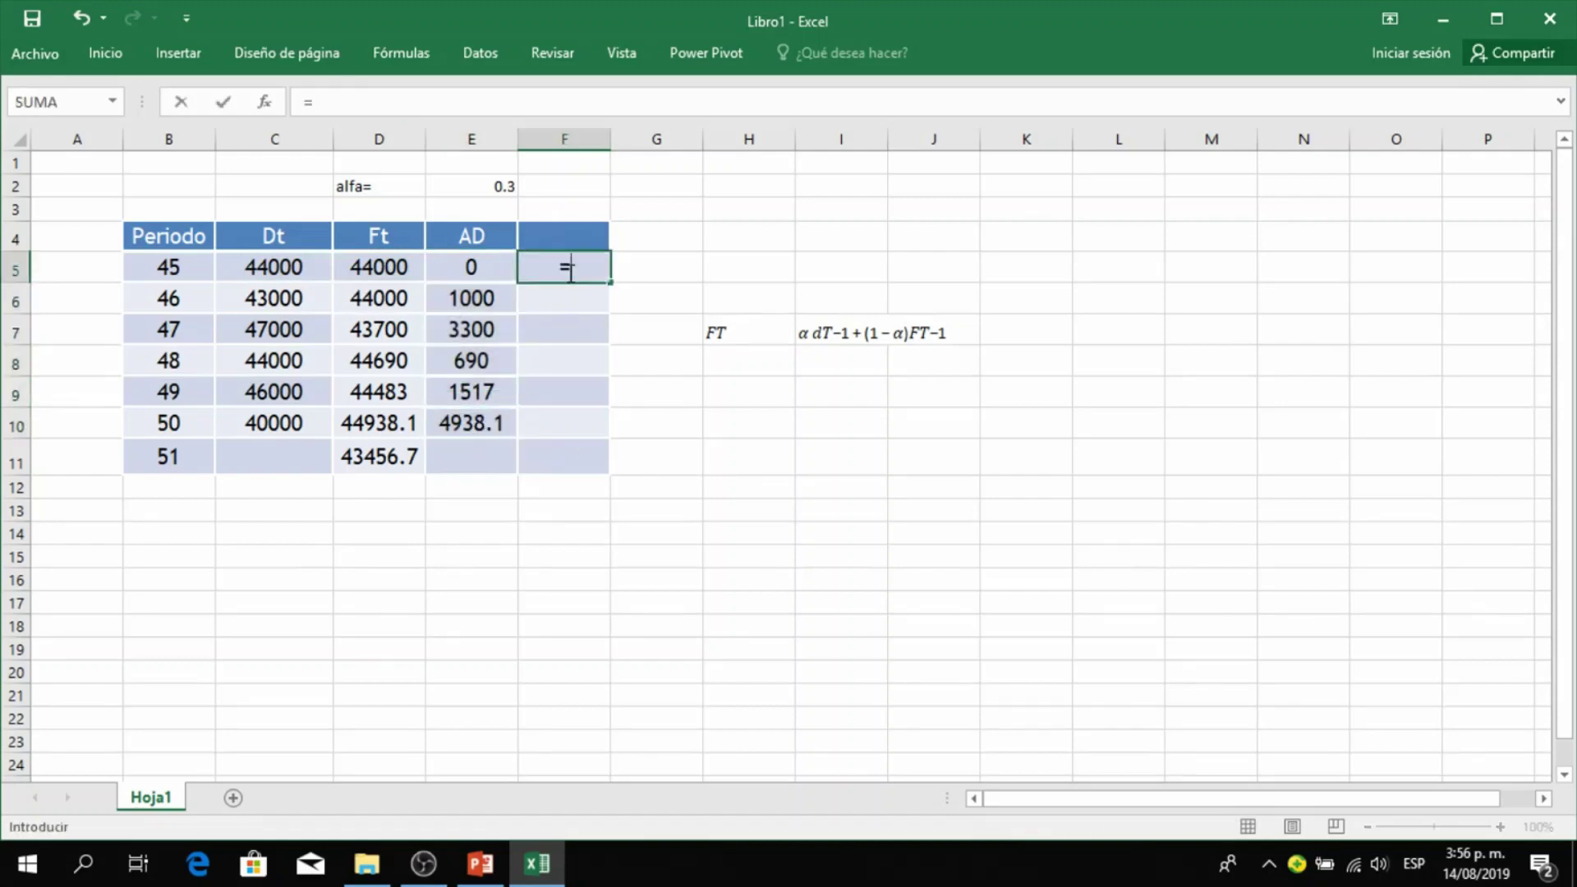
{"action": "type", "text": "promedio"}
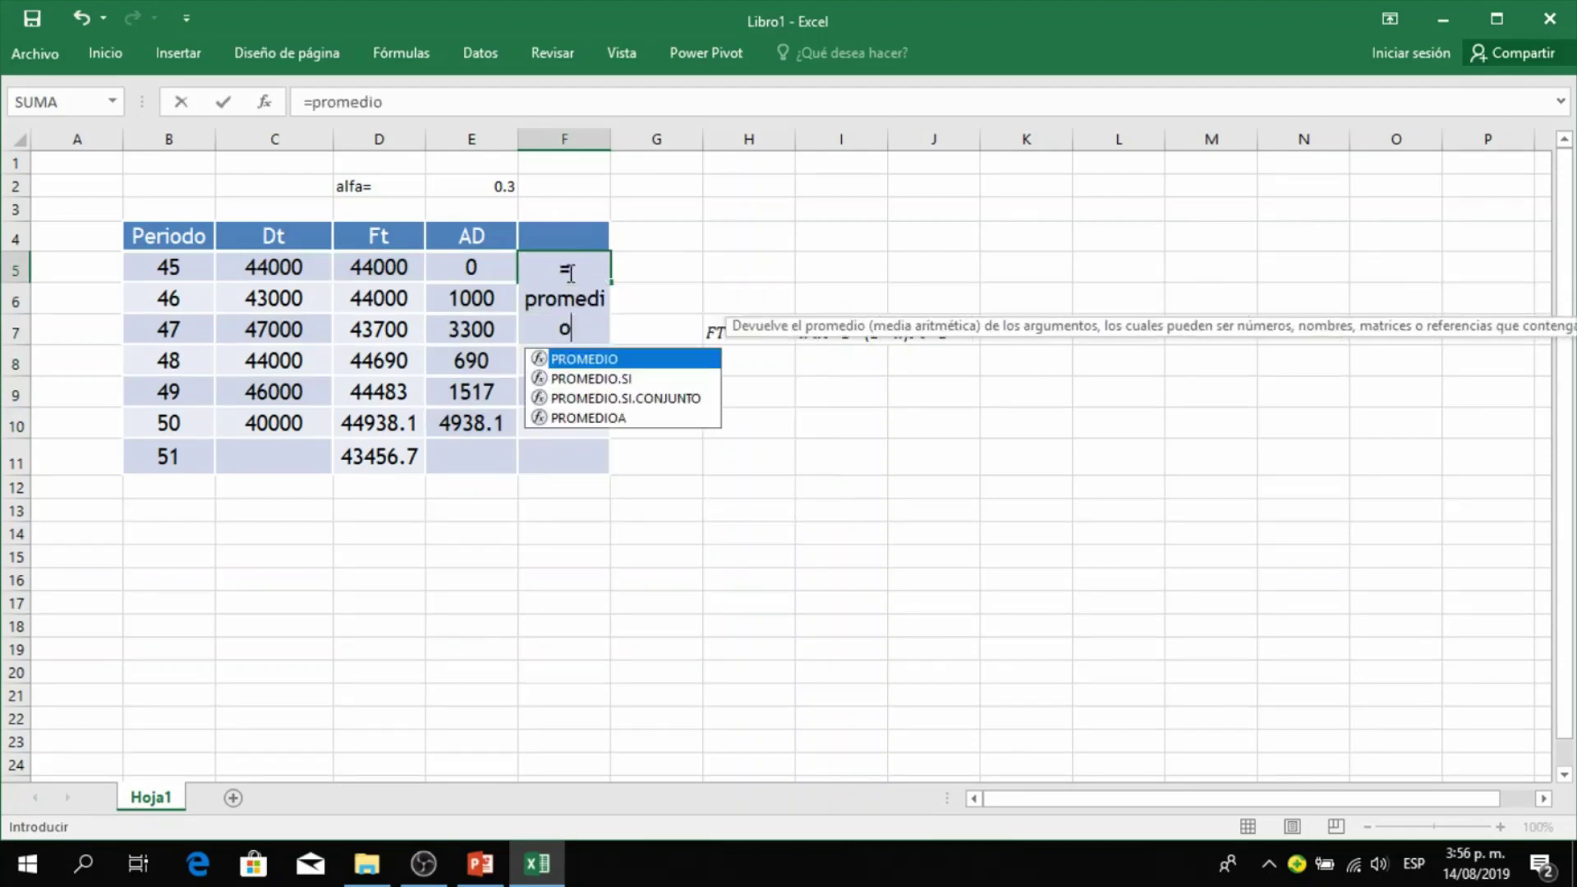
{"action": "double_click", "coordinate": [605, 362]}
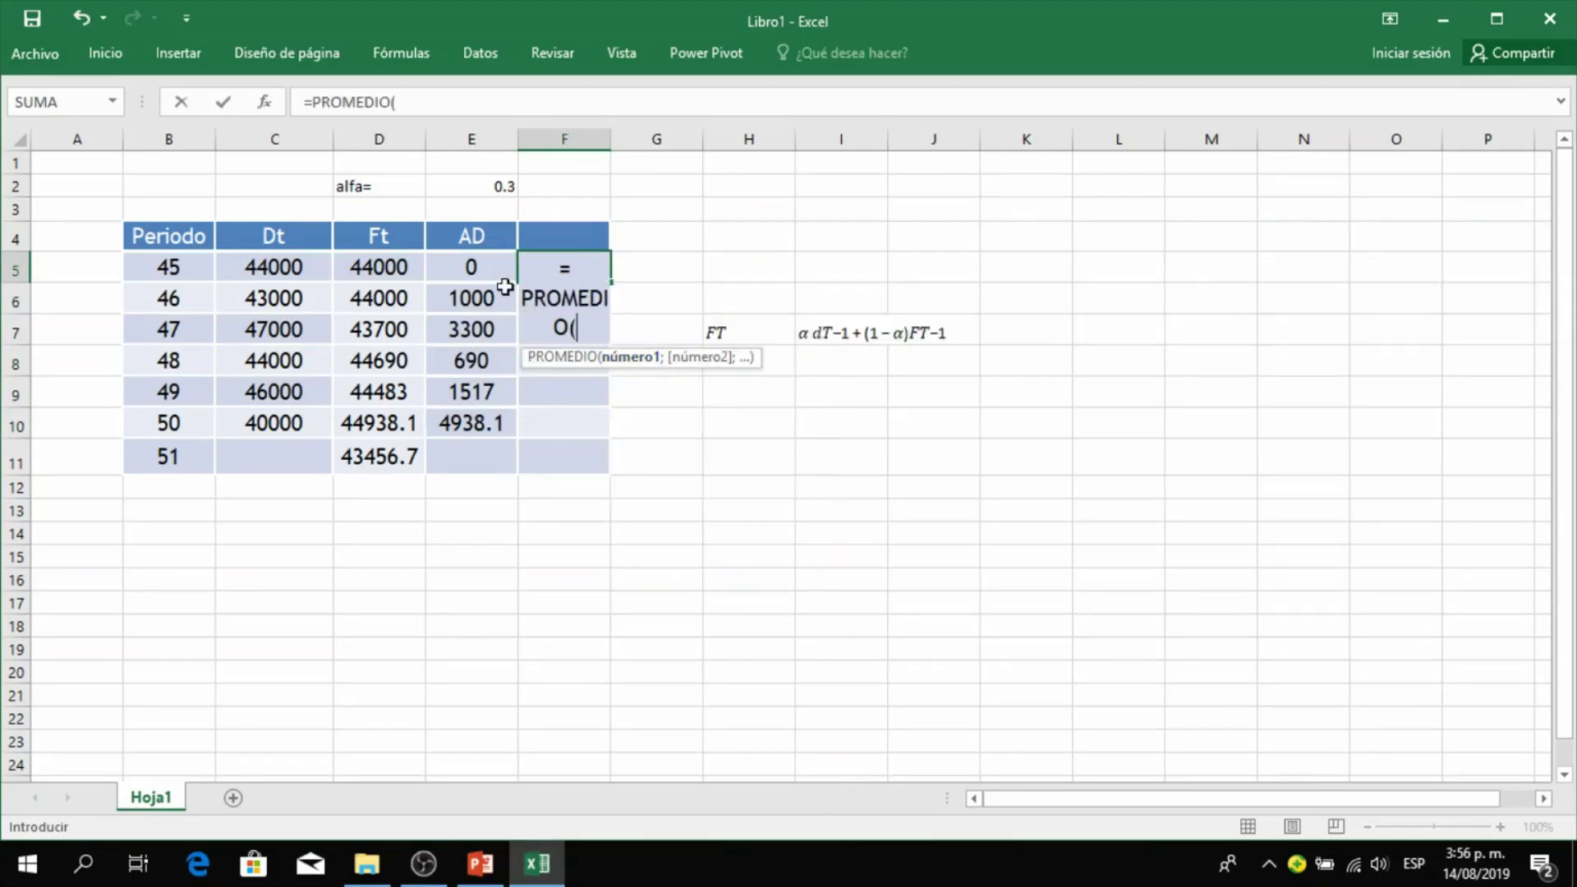
{"action": "left_click", "coordinate": [480, 266]}
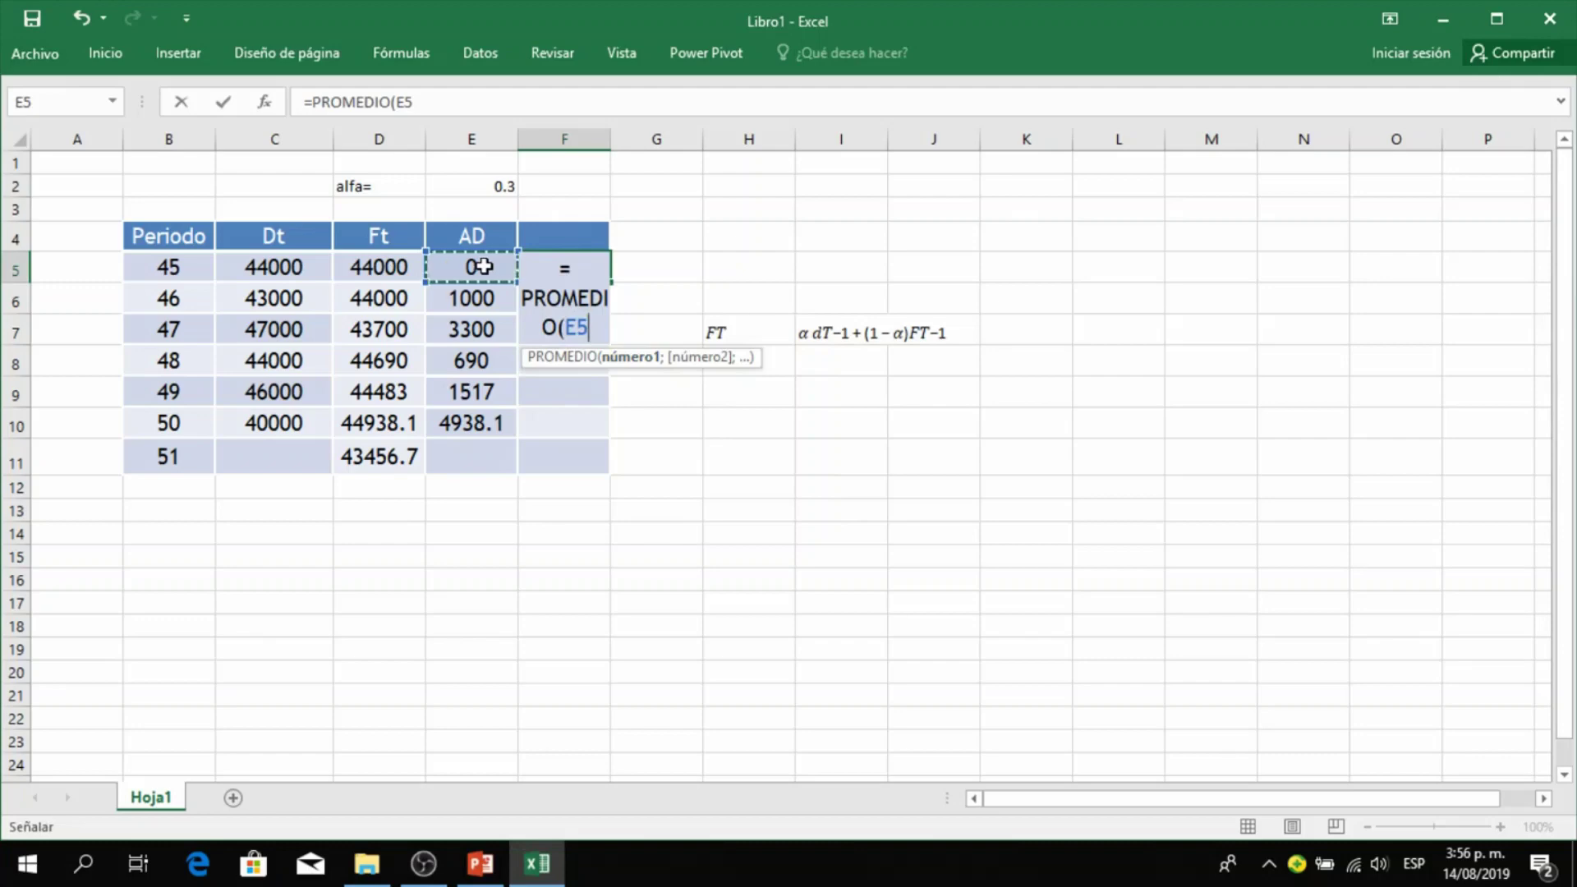
{"action": "key", "text": "F8"}
{"action": "key", "text": "F8"}
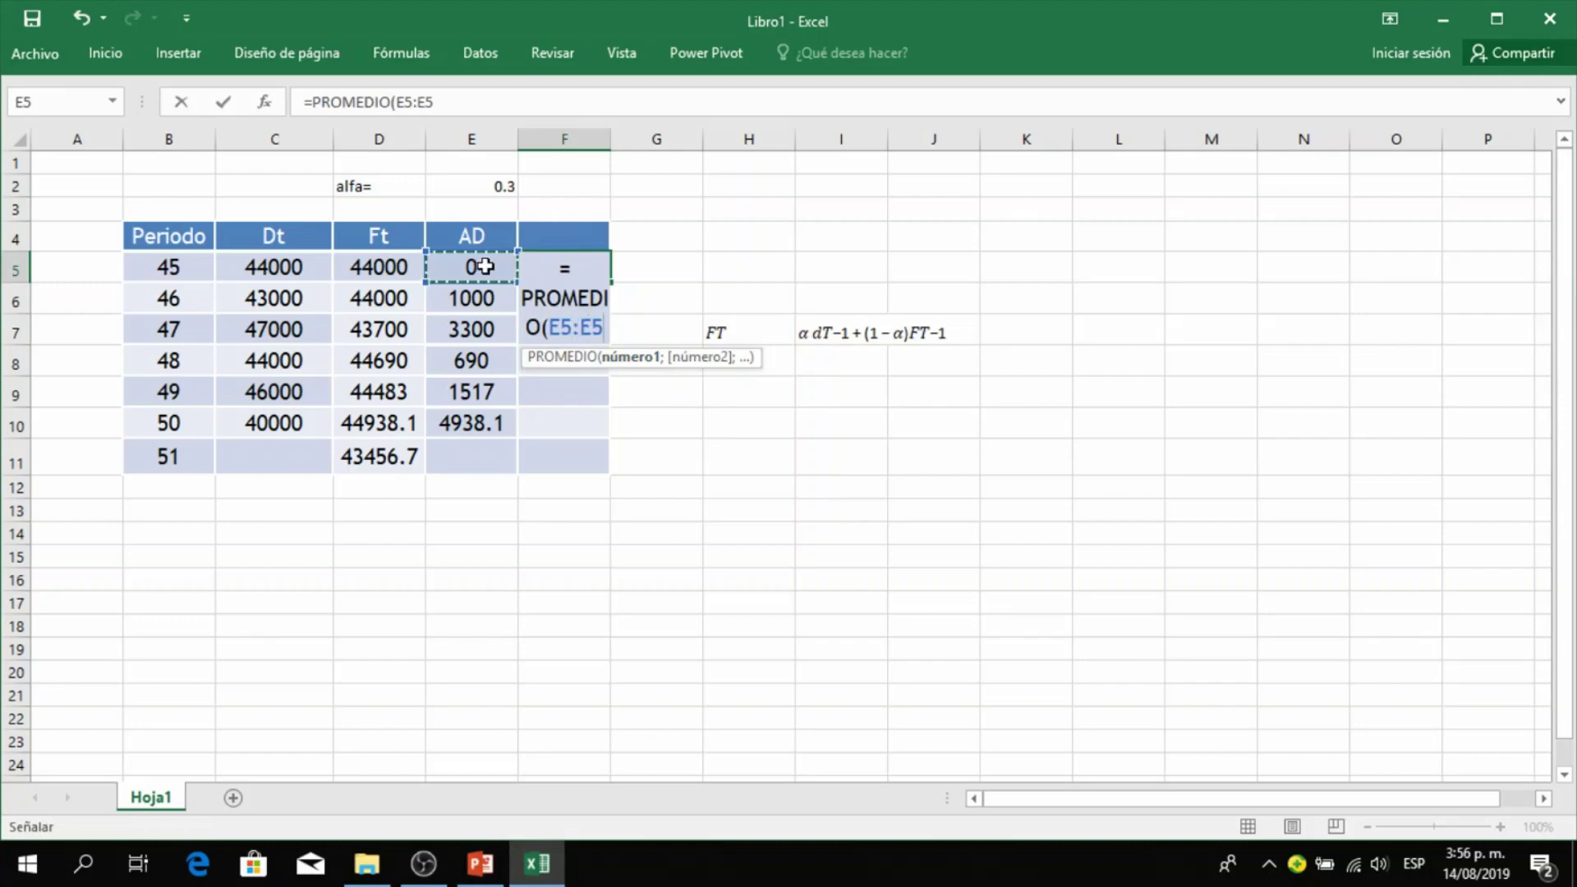
- Make the range's starting reference in F5 absolute and complete the formula as =PROMEDIO($E$5:E5)
{"action": "left_click", "coordinate": [572, 327]}
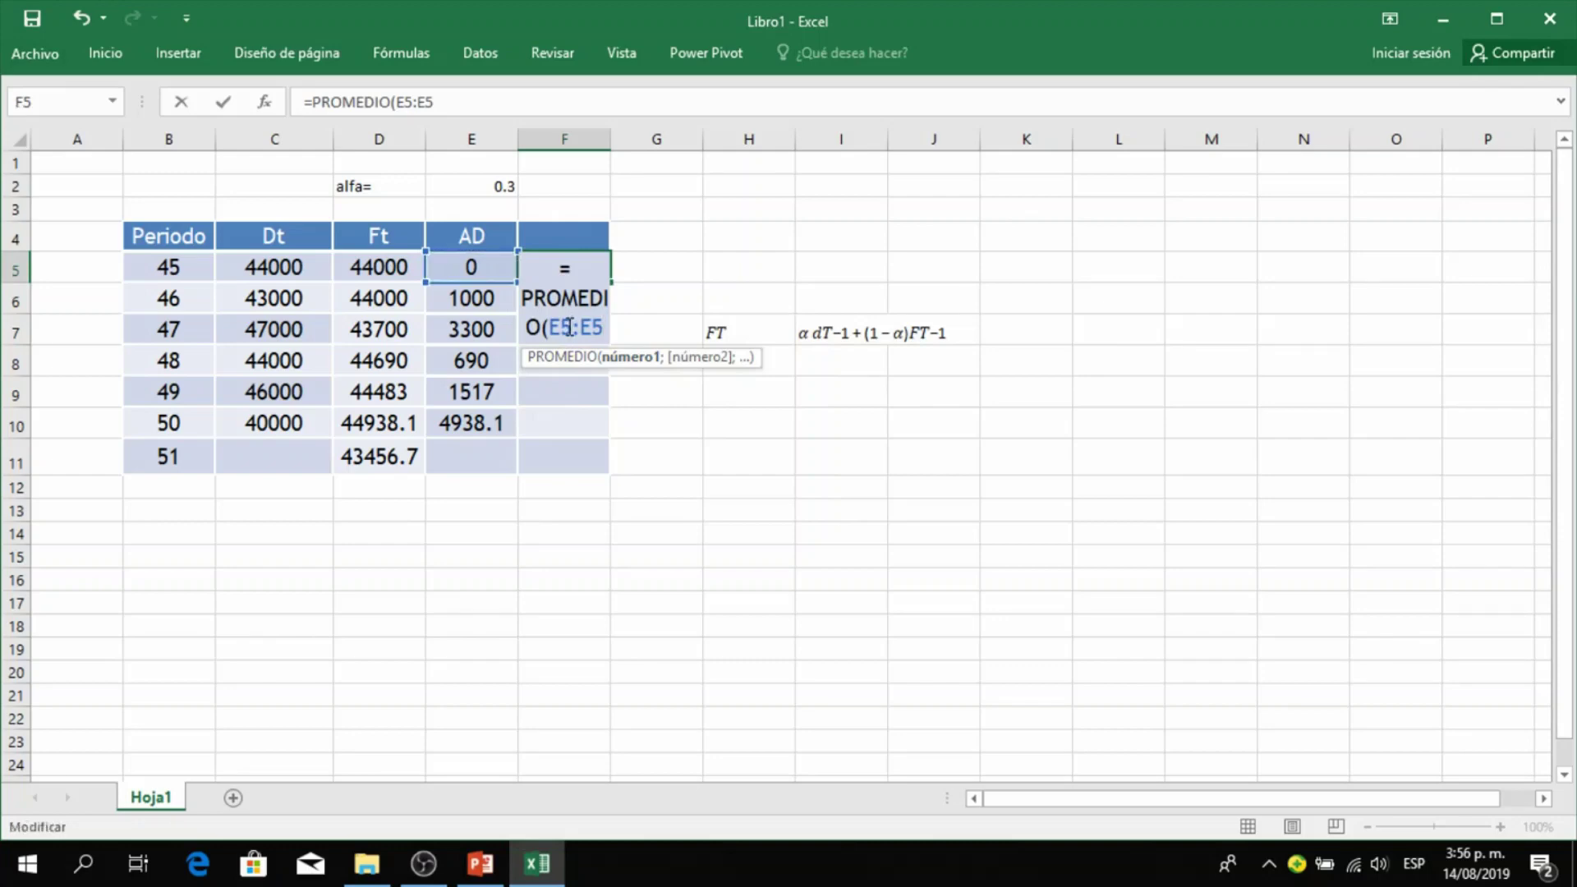
{"action": "key", "text": "F4"}
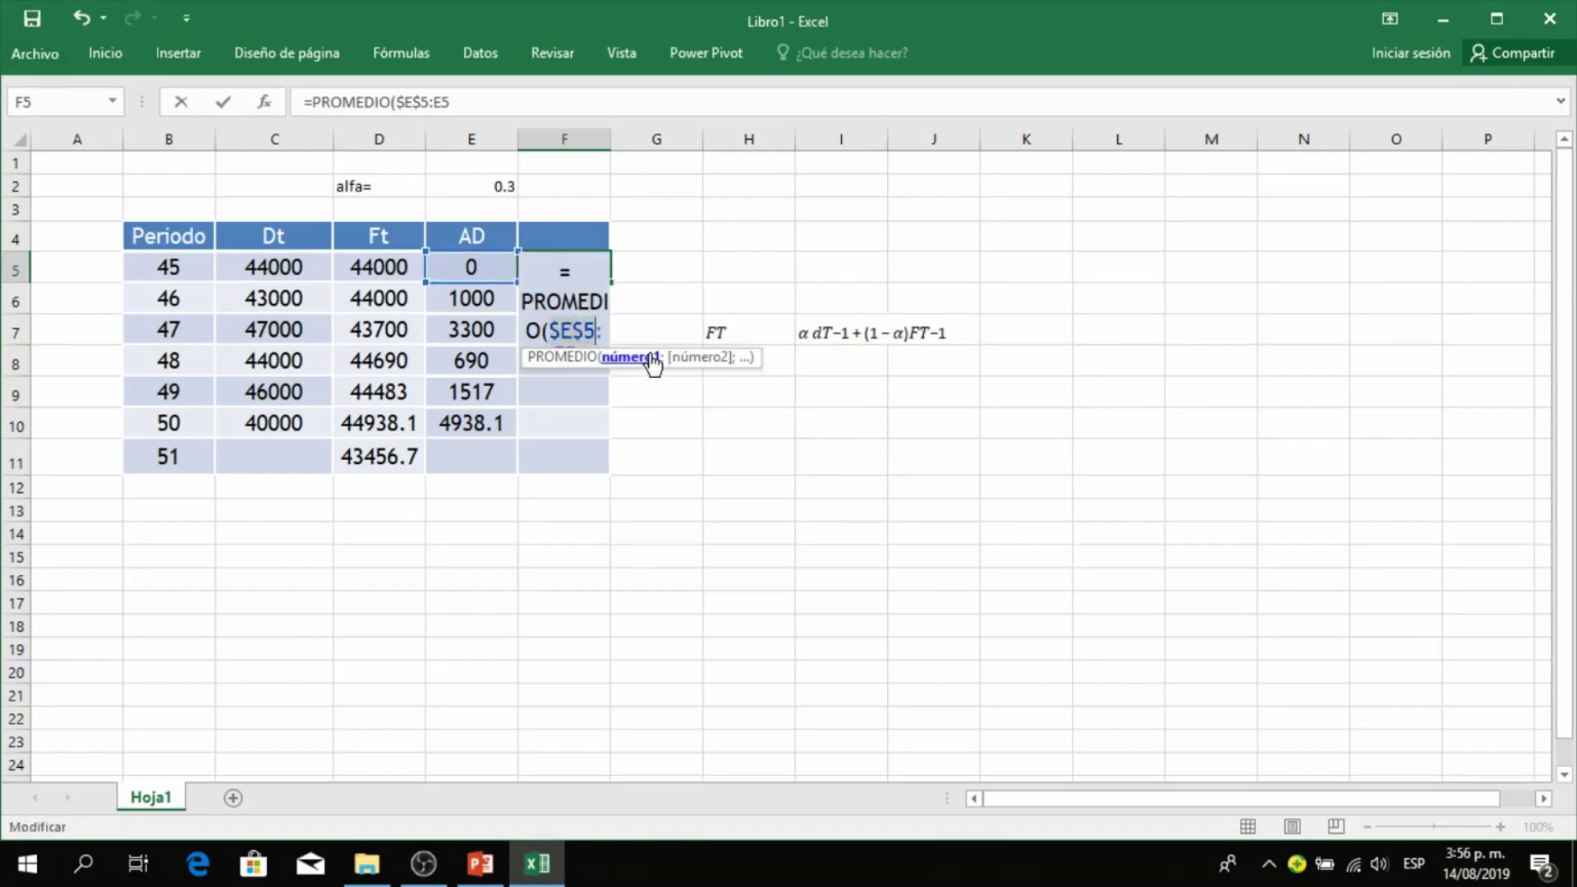
{"action": "left_click", "coordinate": [483, 102]}
{"action": "type", "text": ")"}
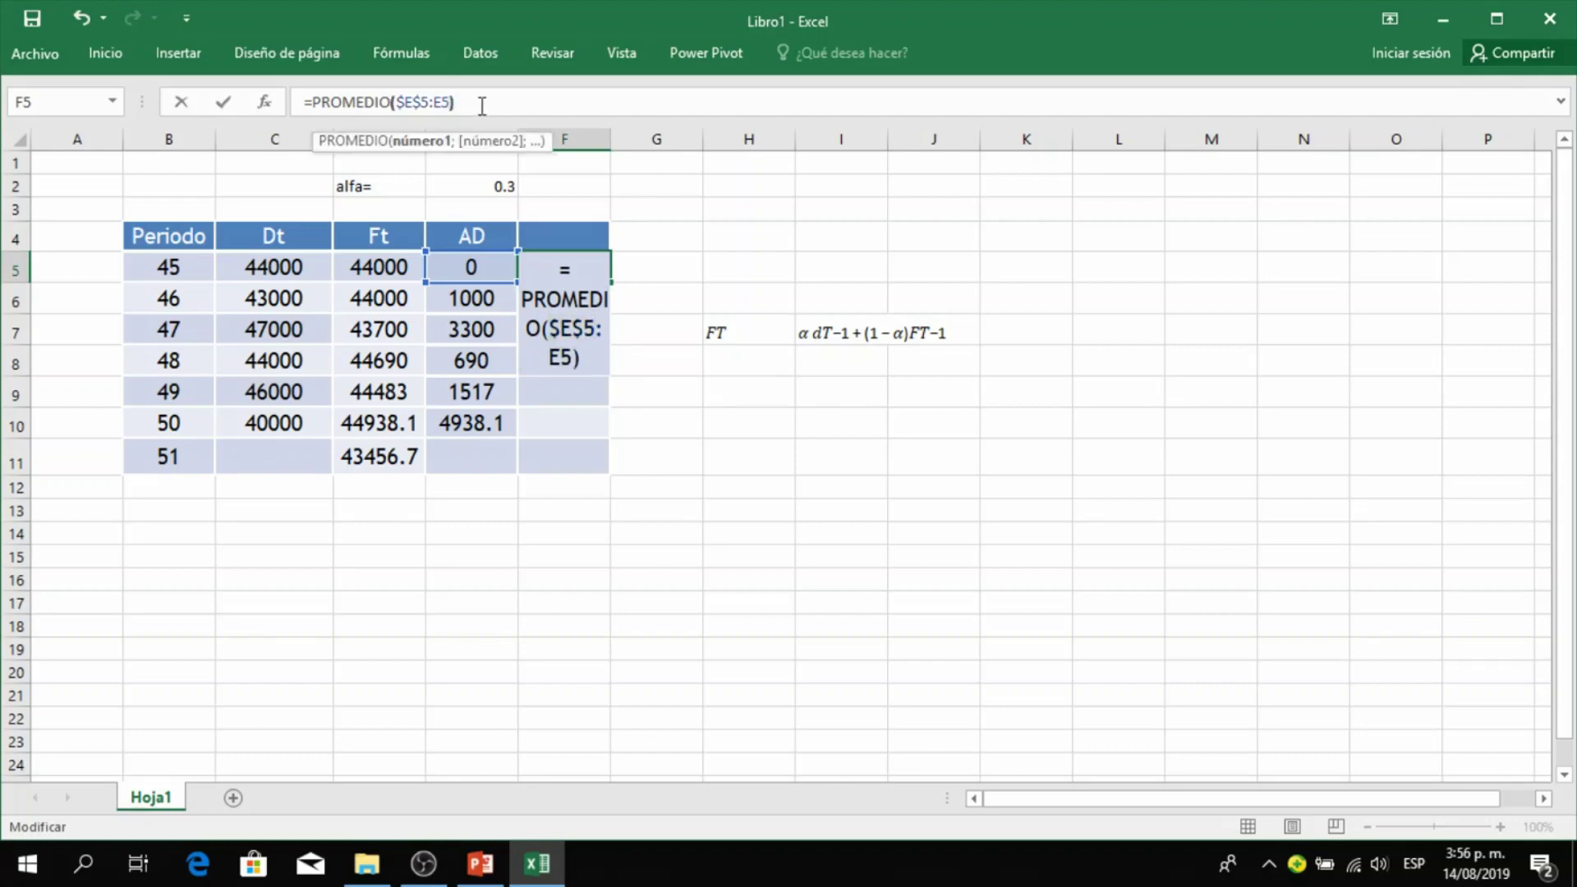
{"action": "key", "text": "ctrl+Return"}
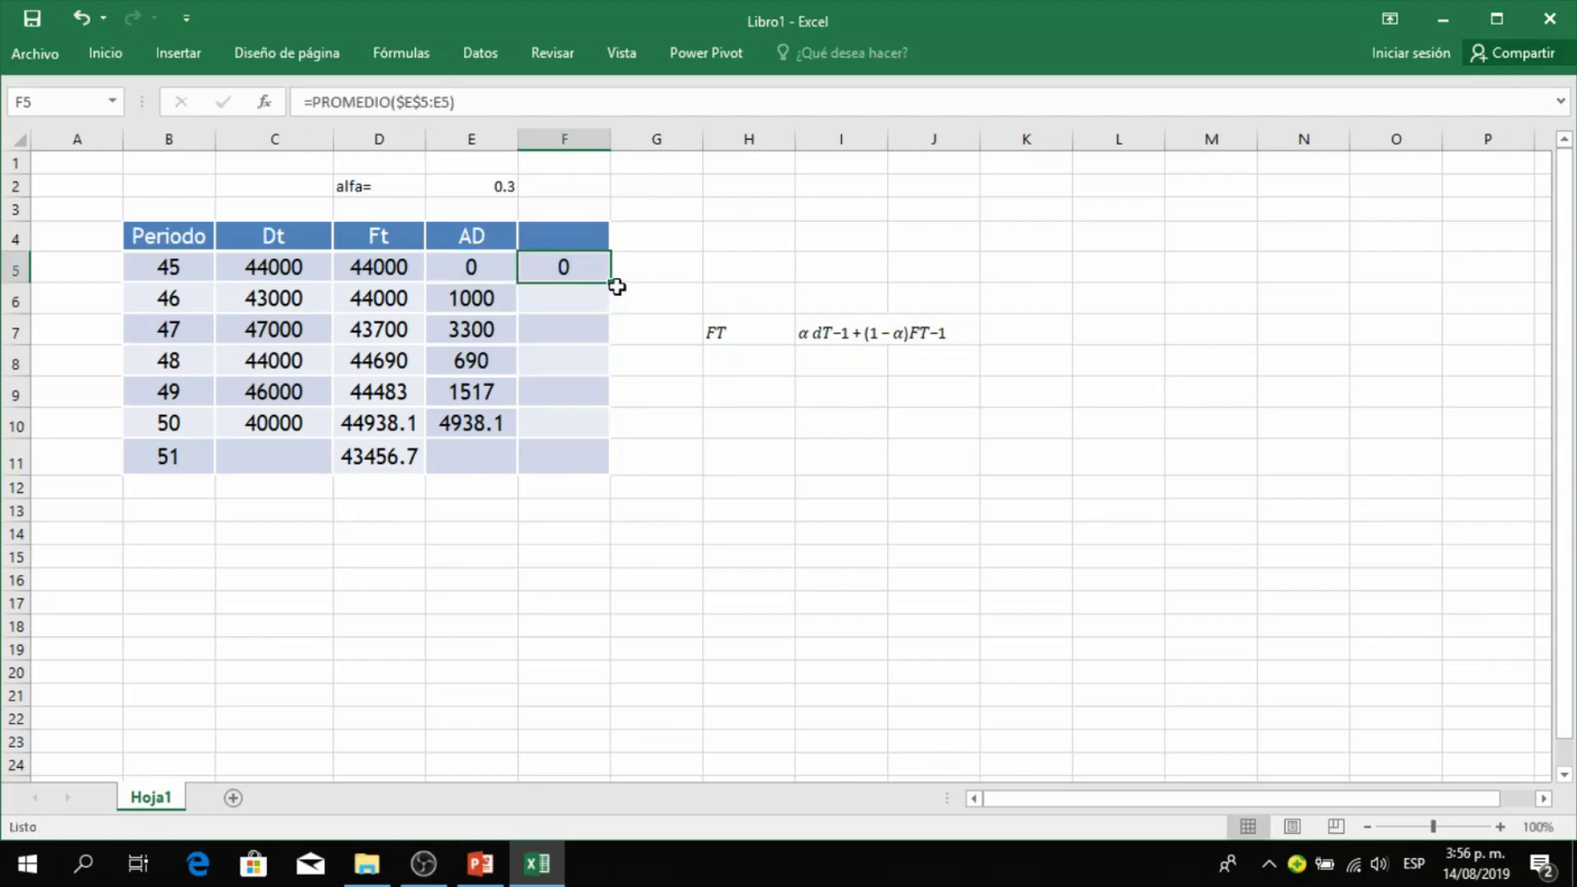
- Fill the running-average formula from F5 down through F10, reviewing the range in F10, and reset column F to its narrow width
{"action": "left_click_drag", "start_coordinate": [616, 285], "coordinate": [611, 436]}
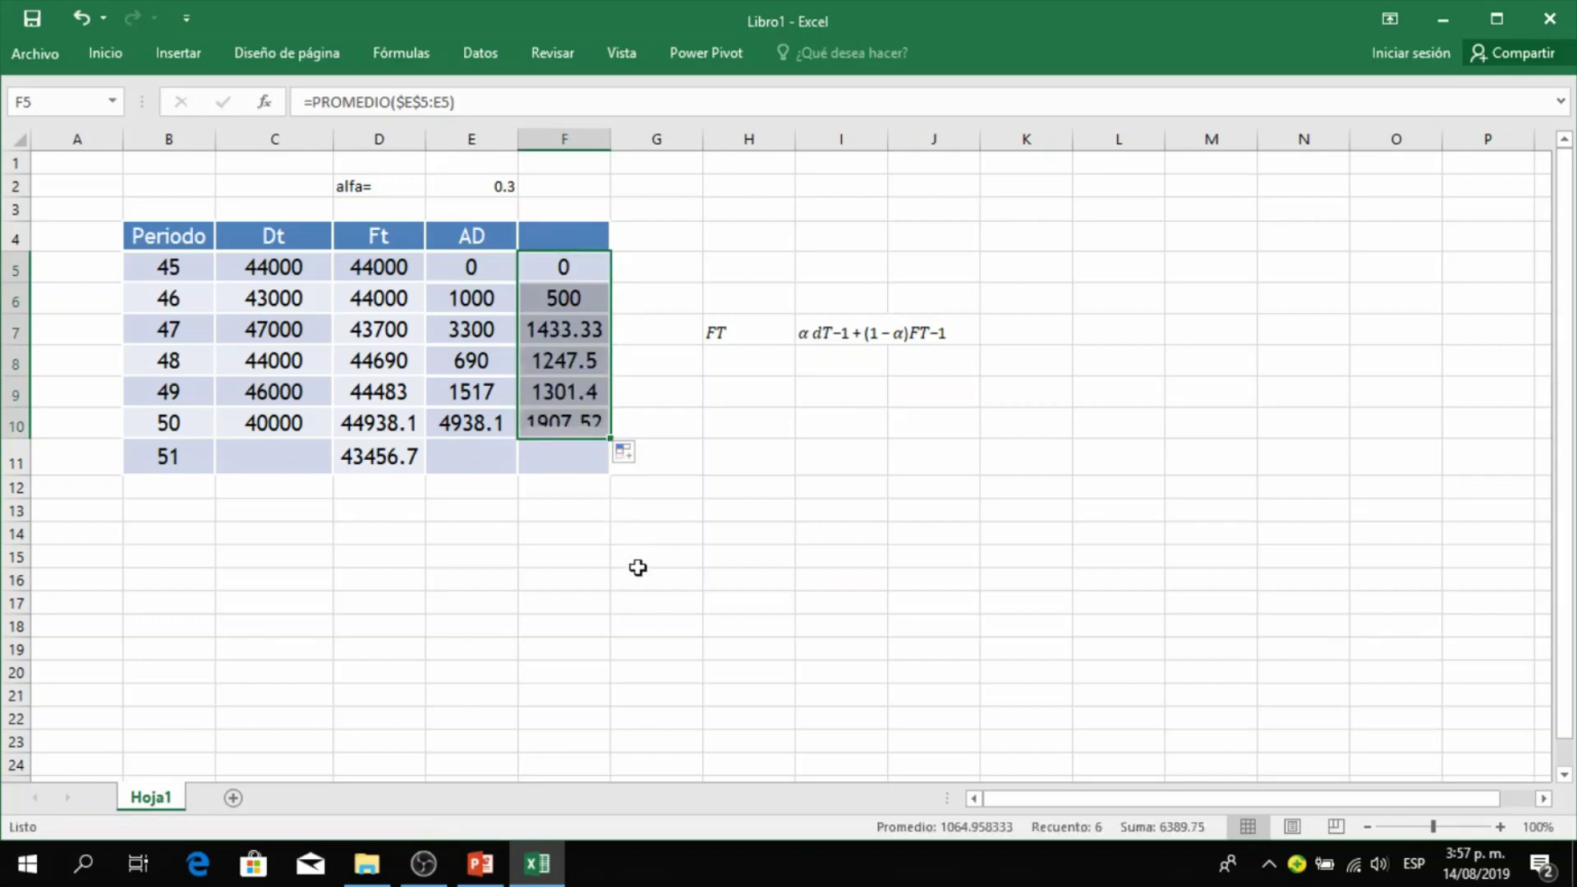
{"action": "left_click", "coordinate": [638, 567]}
{"action": "left_click", "coordinate": [565, 424]}
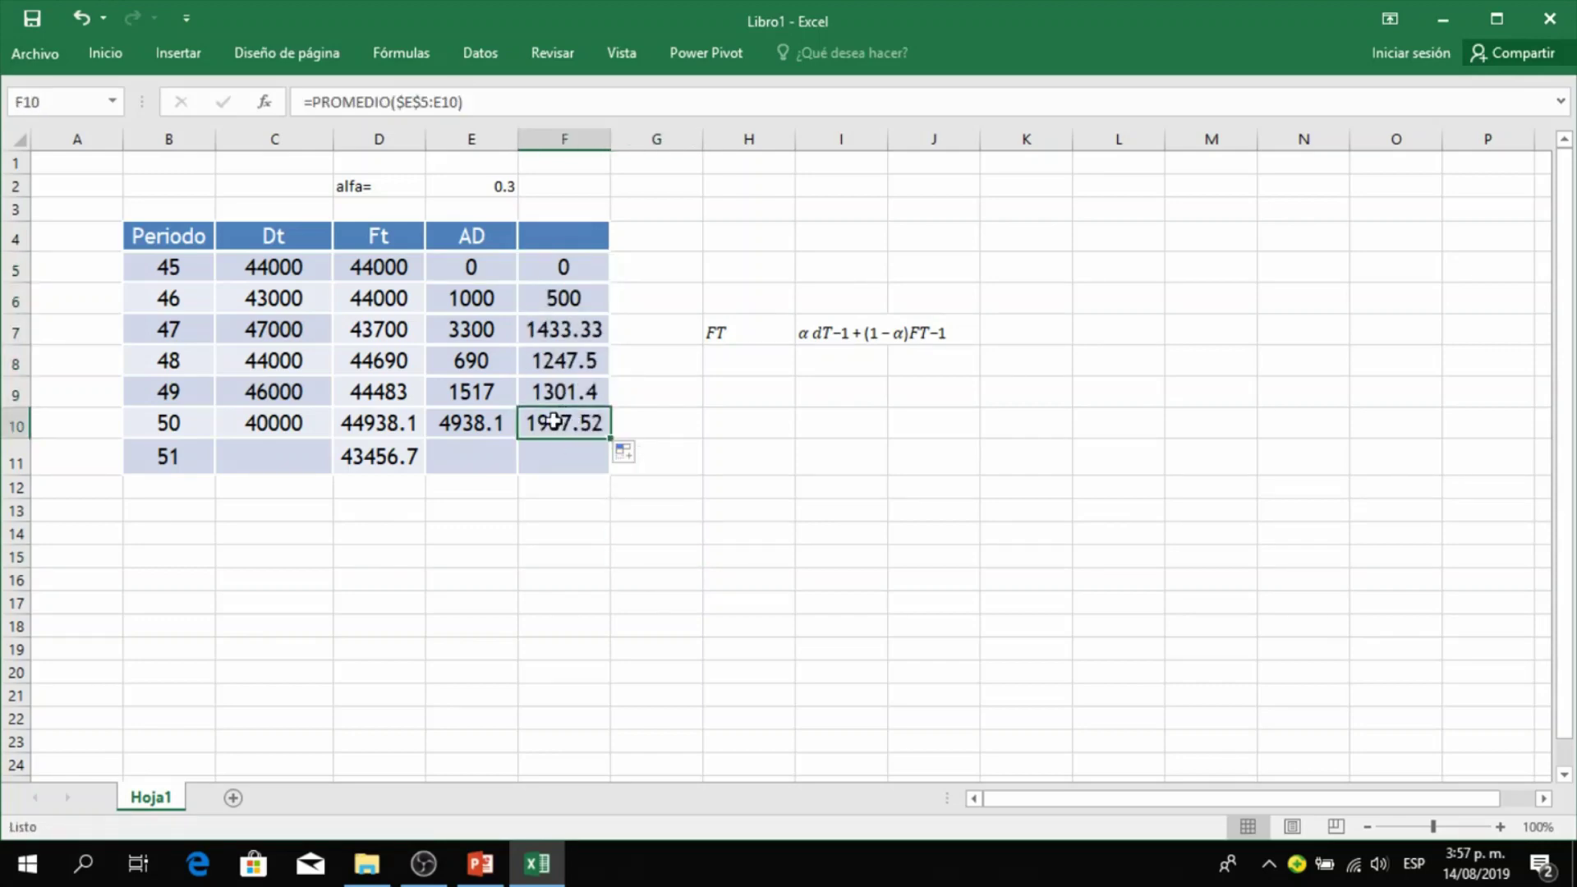
{"action": "double_click", "coordinate": [565, 424]}
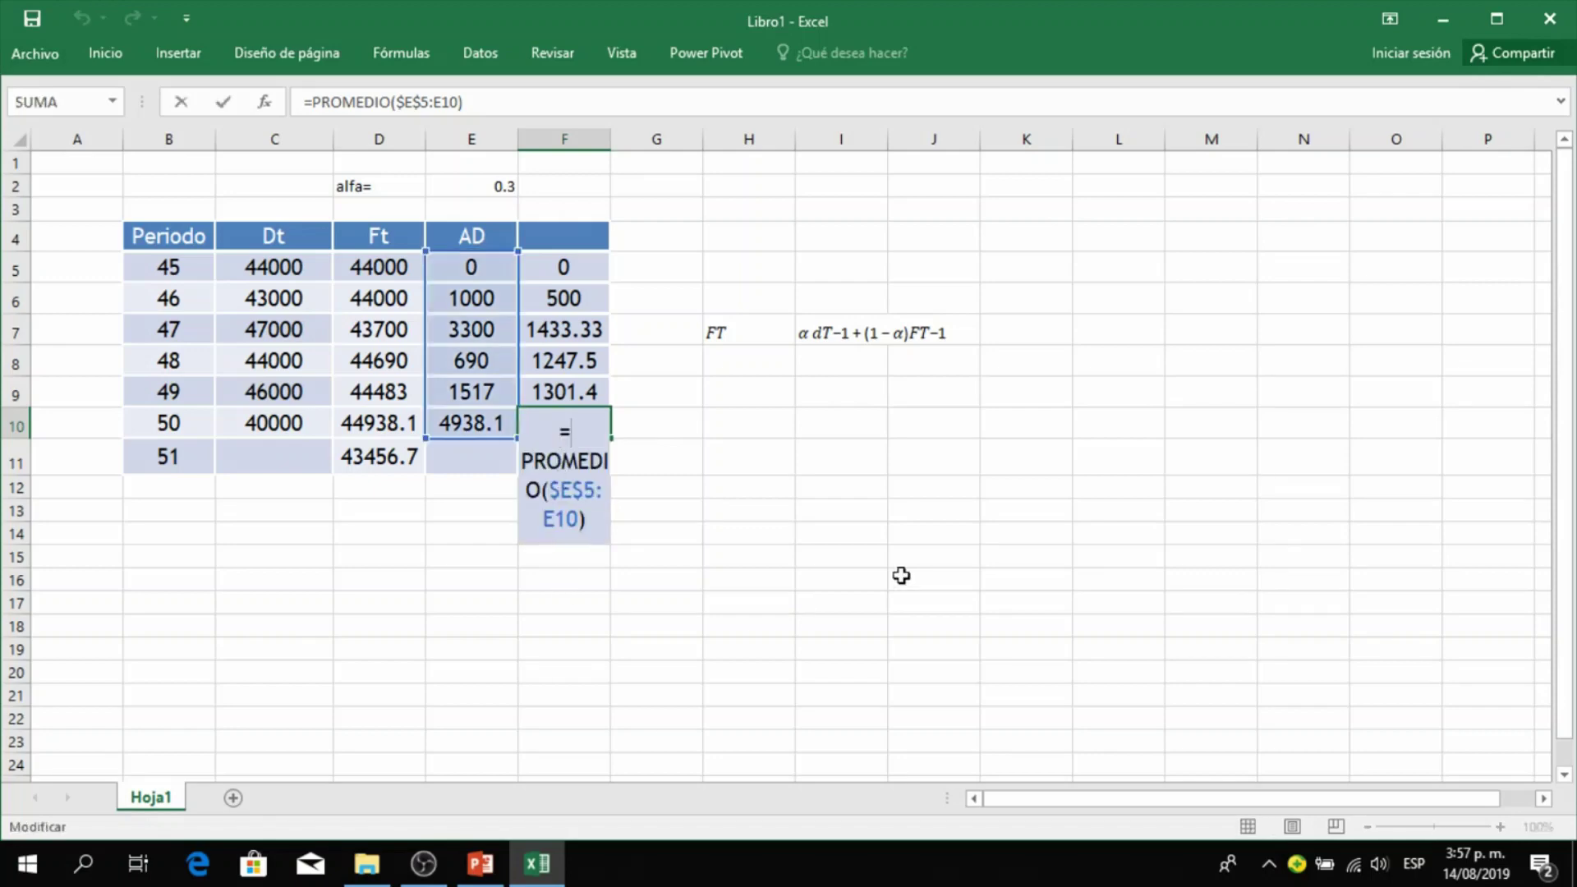
{"action": "key", "text": "Return"}
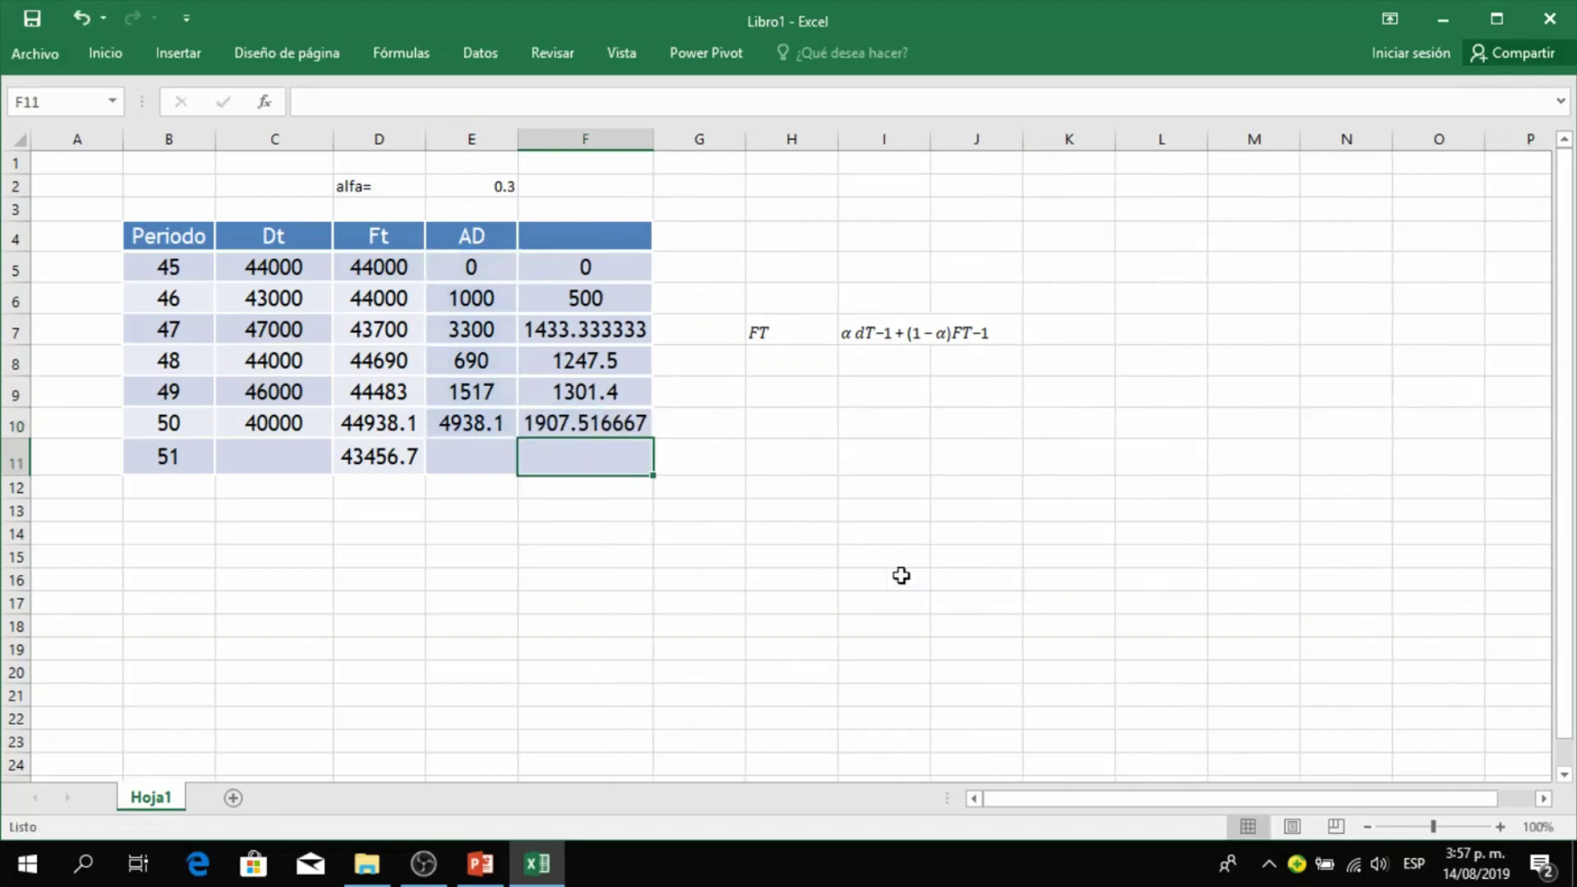
{"action": "left_click_drag", "start_coordinate": [653, 140], "coordinate": [611, 147]}
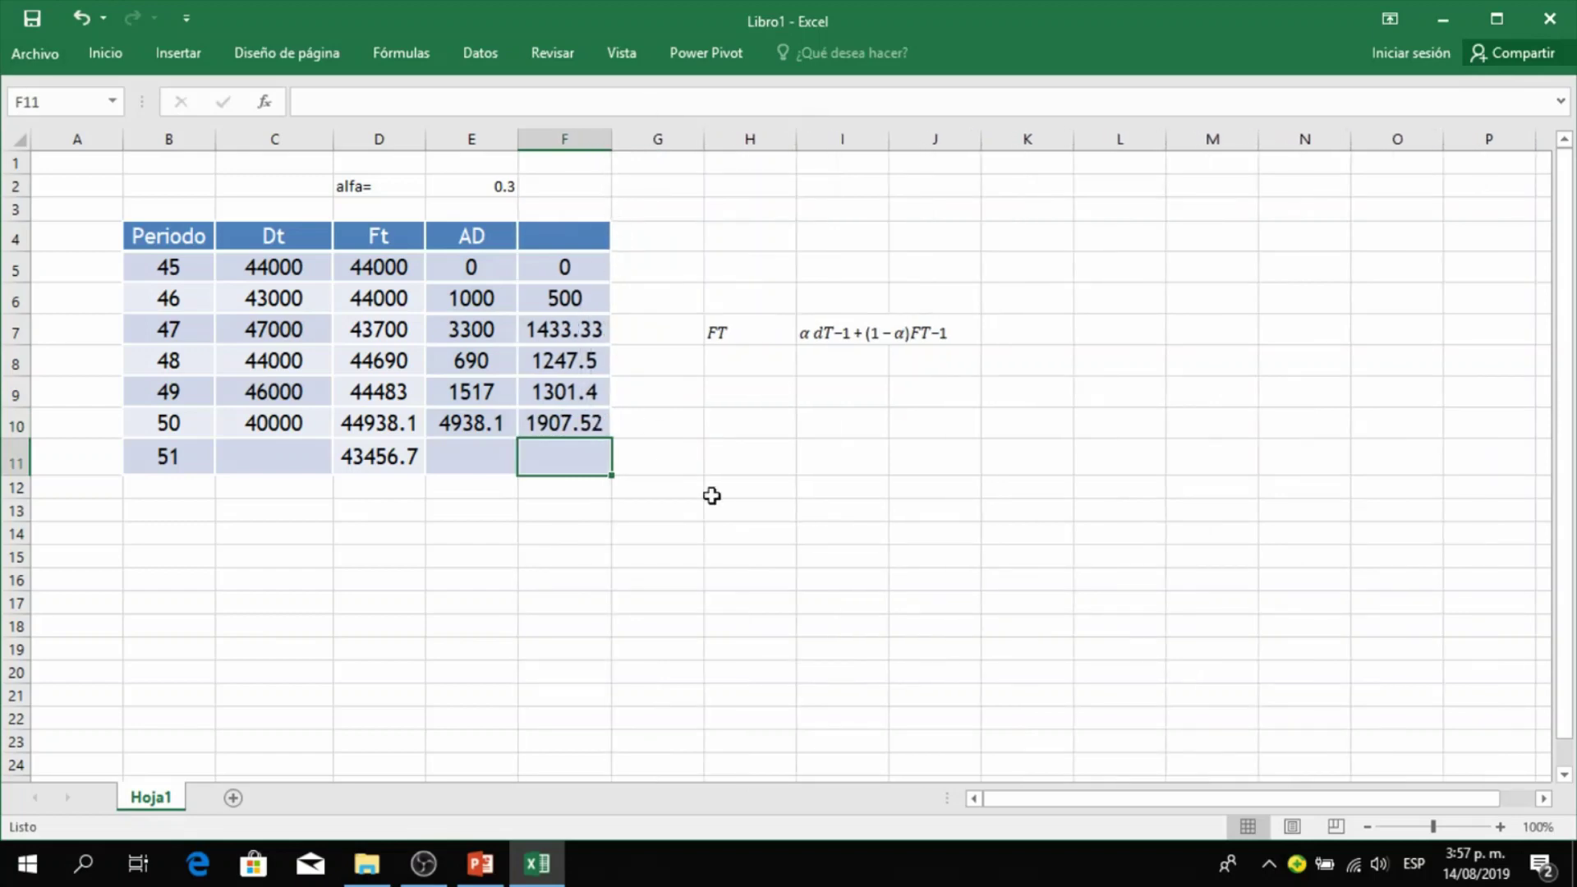
- Review the alfa value in E2 and the last average deviation in F10, and locate the Solver tool
{"action": "left_click", "coordinate": [493, 189]}
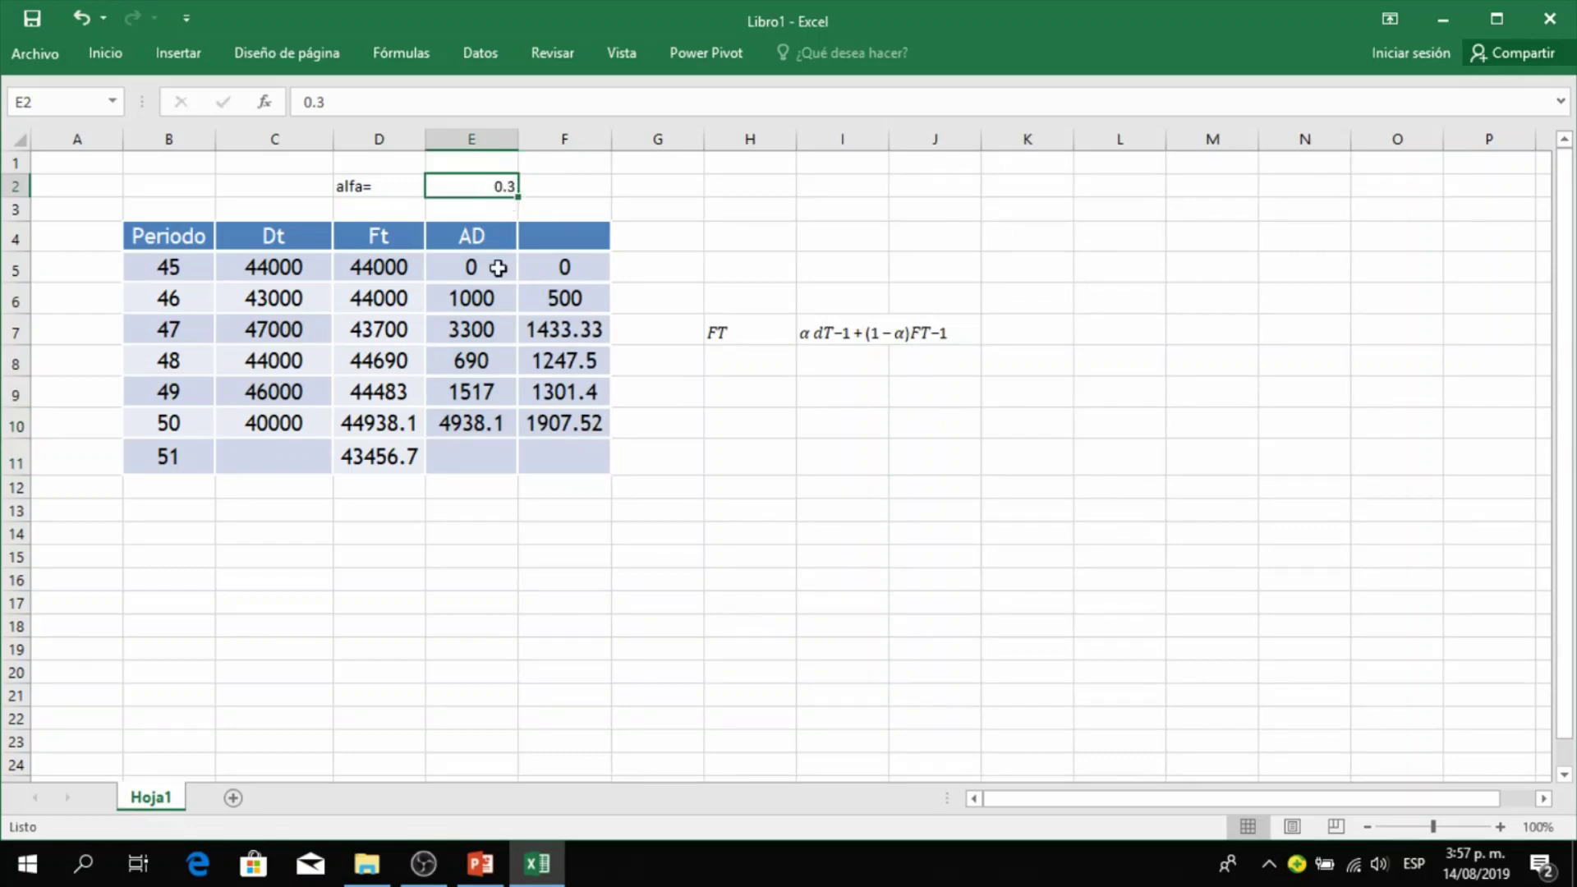
{"action": "left_click", "coordinate": [565, 421]}
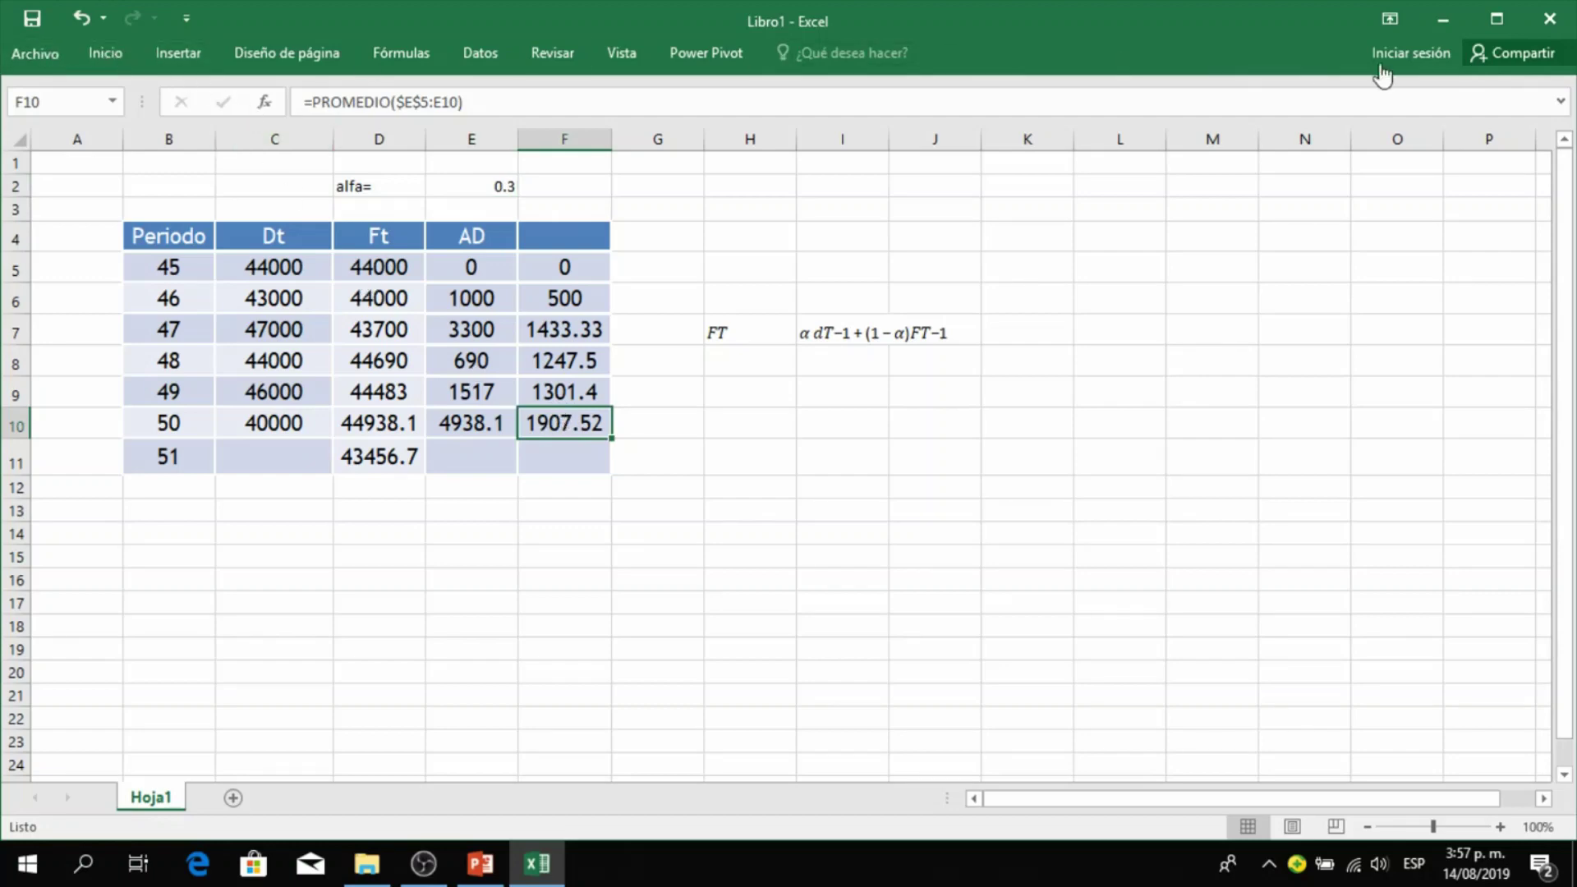
{"action": "left_click", "coordinate": [51, 48]}
{"action": "key", "text": "Escape"}
{"action": "left_click", "coordinate": [480, 54]}
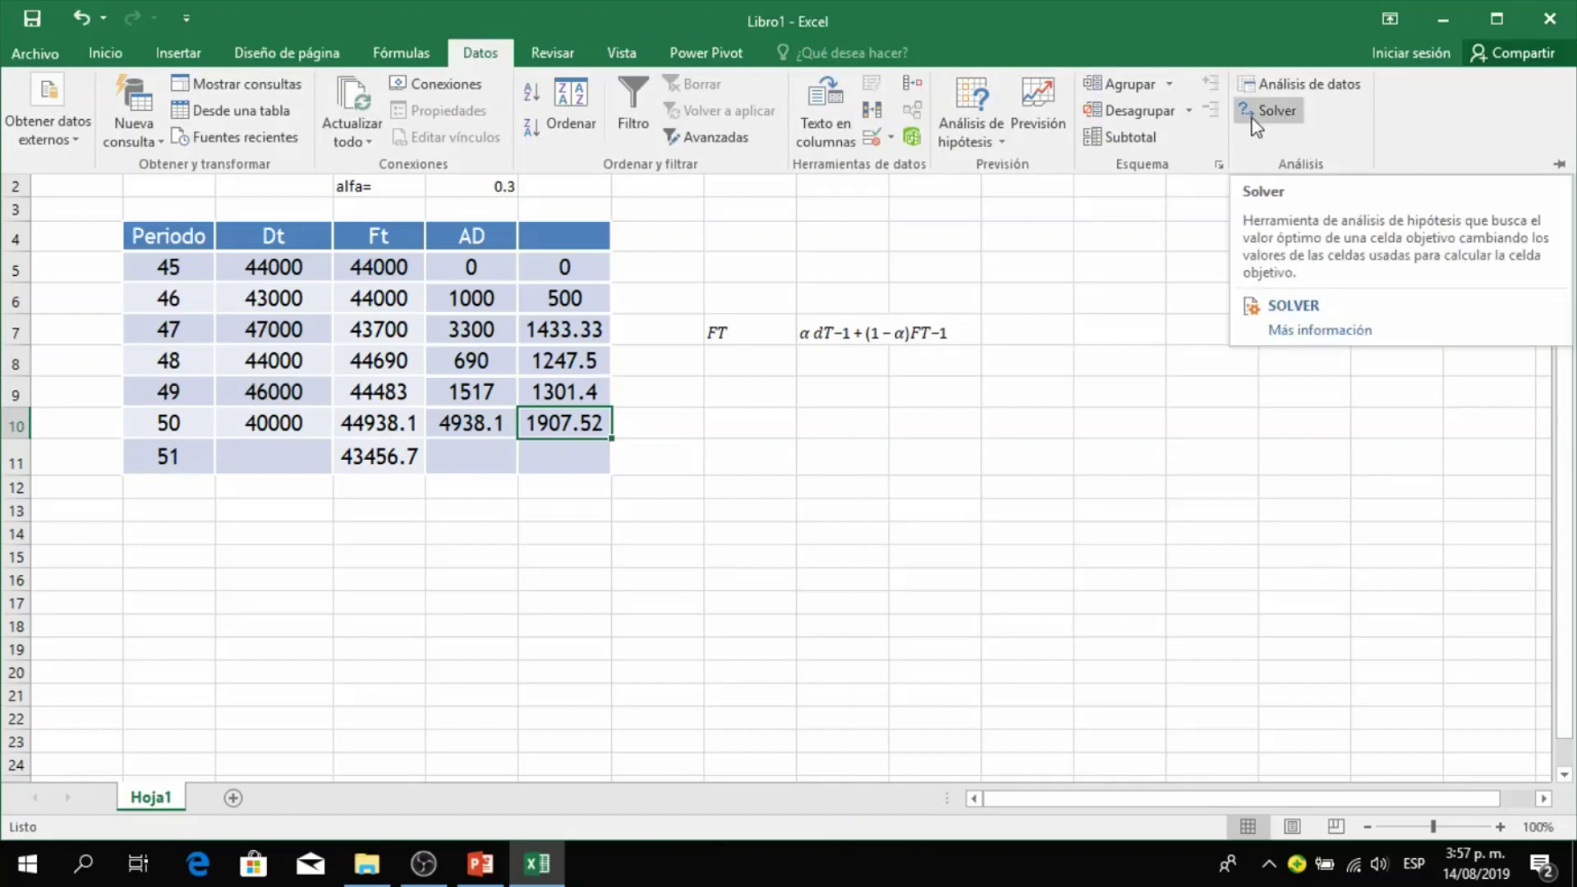
- Check in Excel's options that Solver is enabled among the available Excel add-ins, and accept the list
{"action": "left_click", "coordinate": [30, 54]}
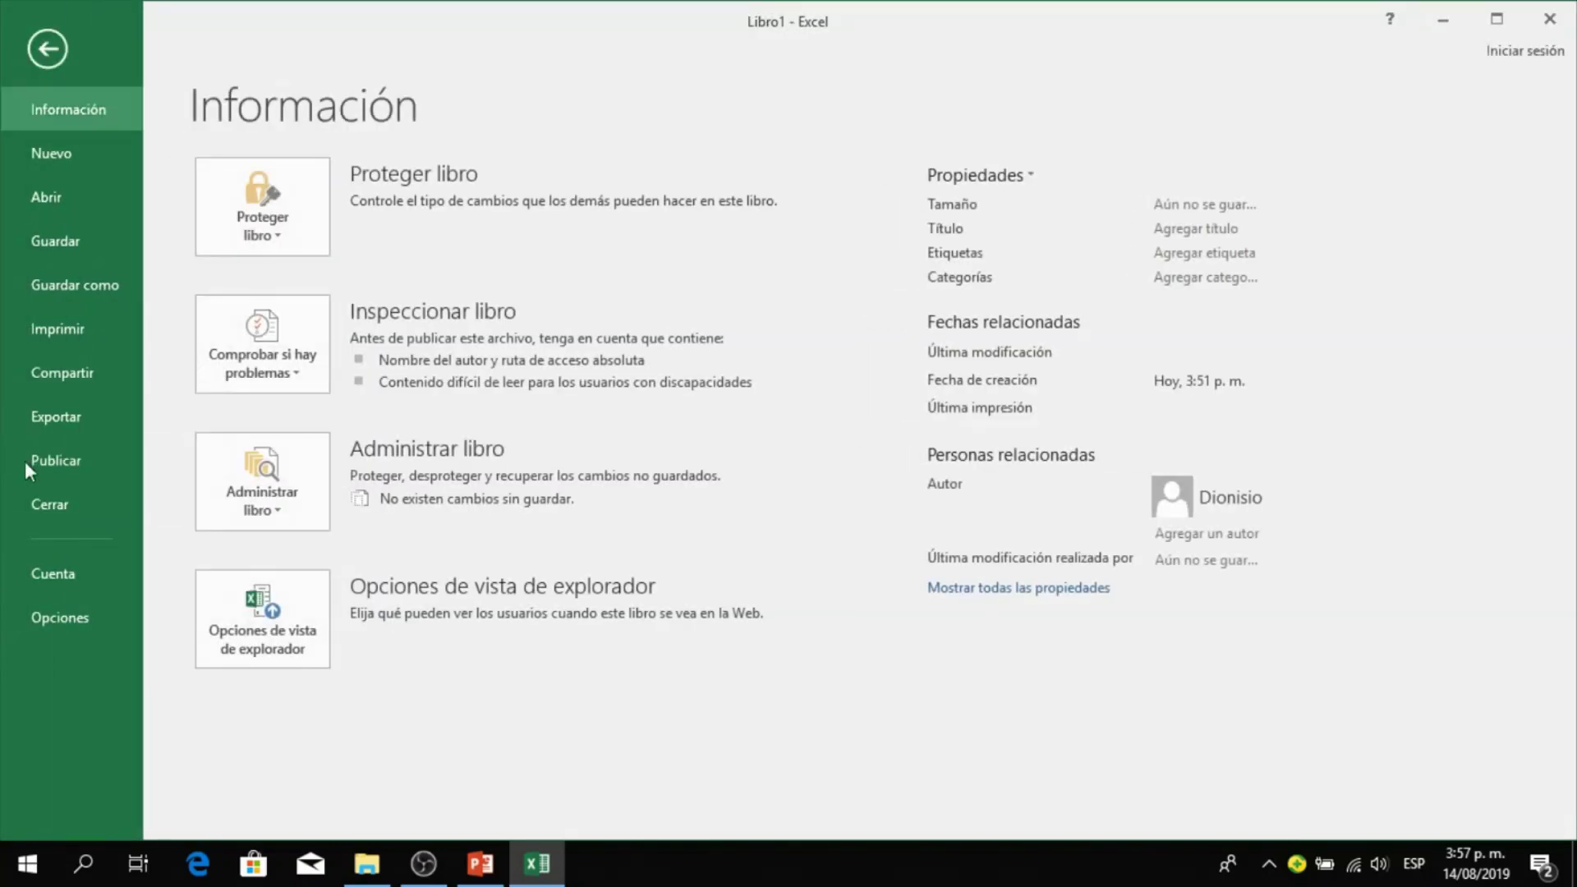
{"action": "left_click", "coordinate": [61, 623]}
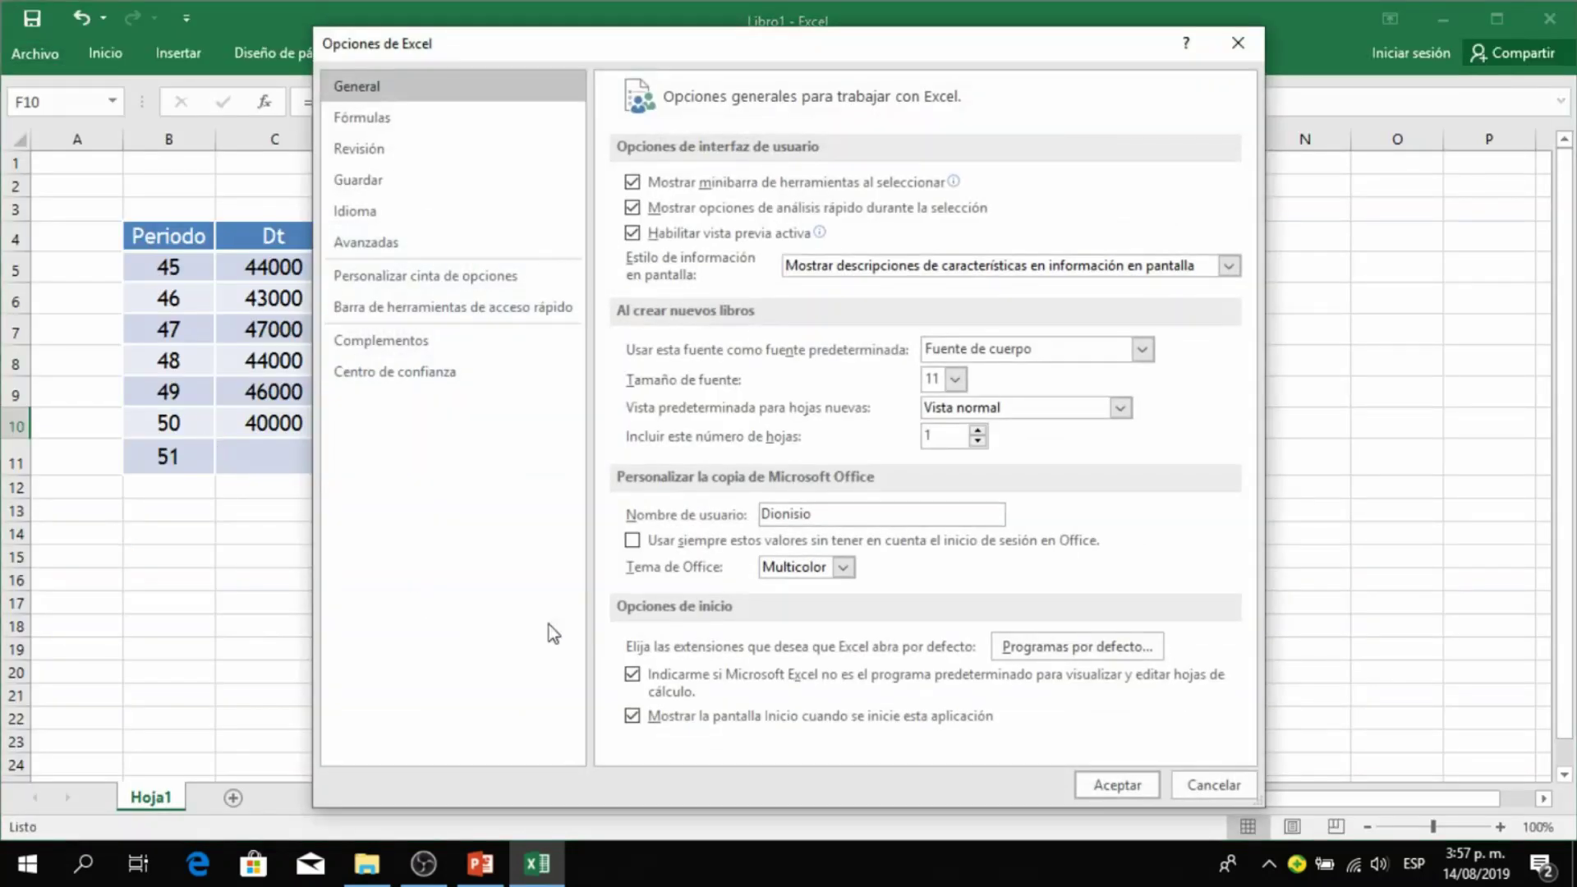
{"action": "left_click", "coordinate": [372, 349]}
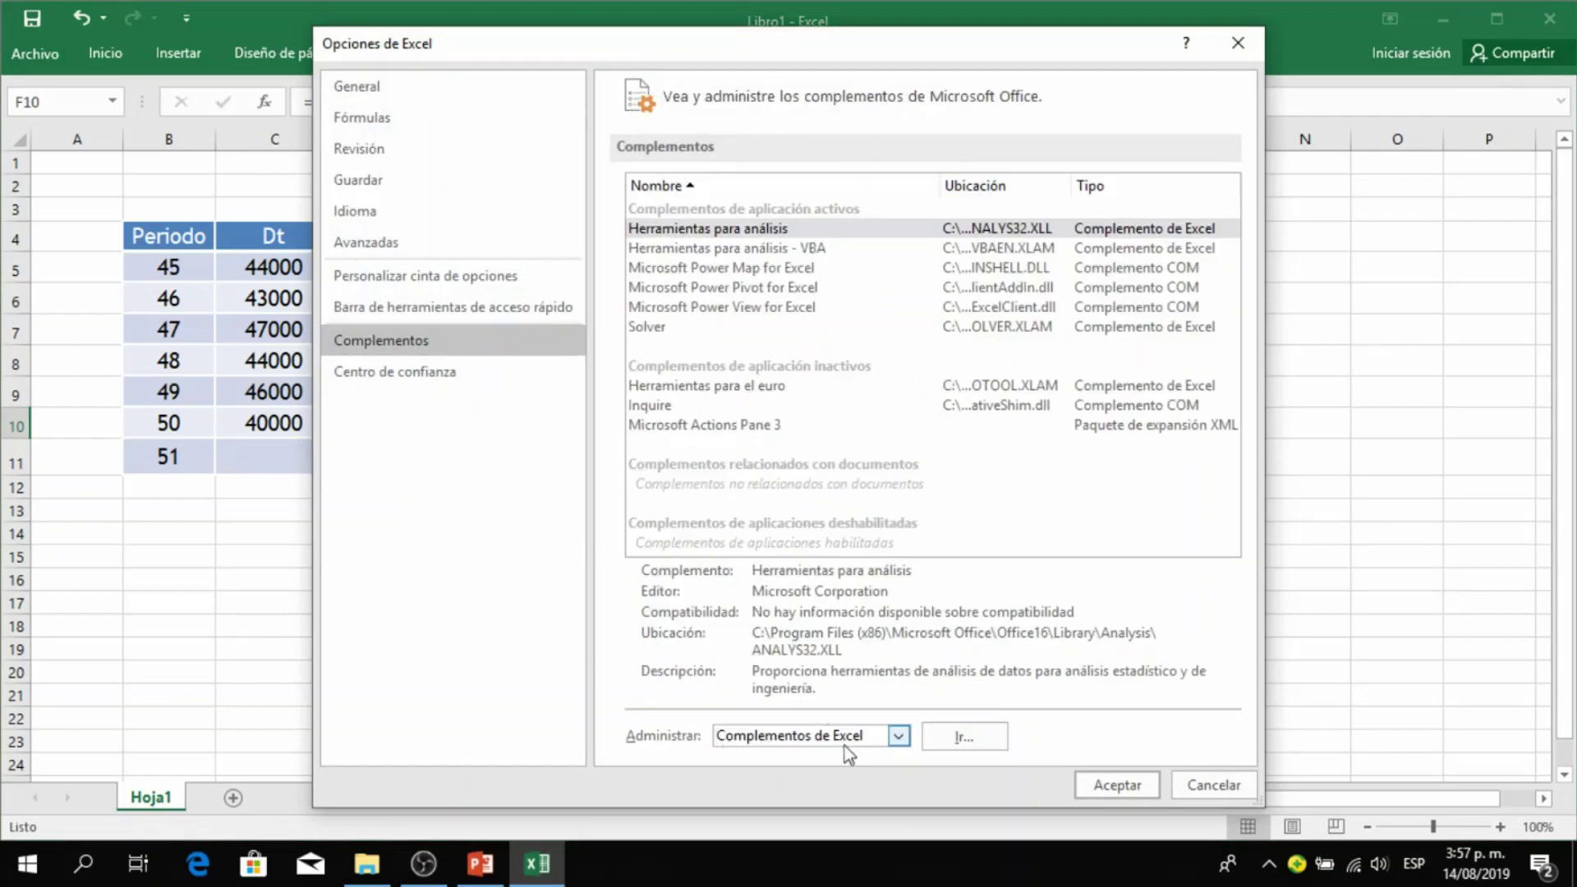
{"action": "left_click", "coordinate": [964, 739]}
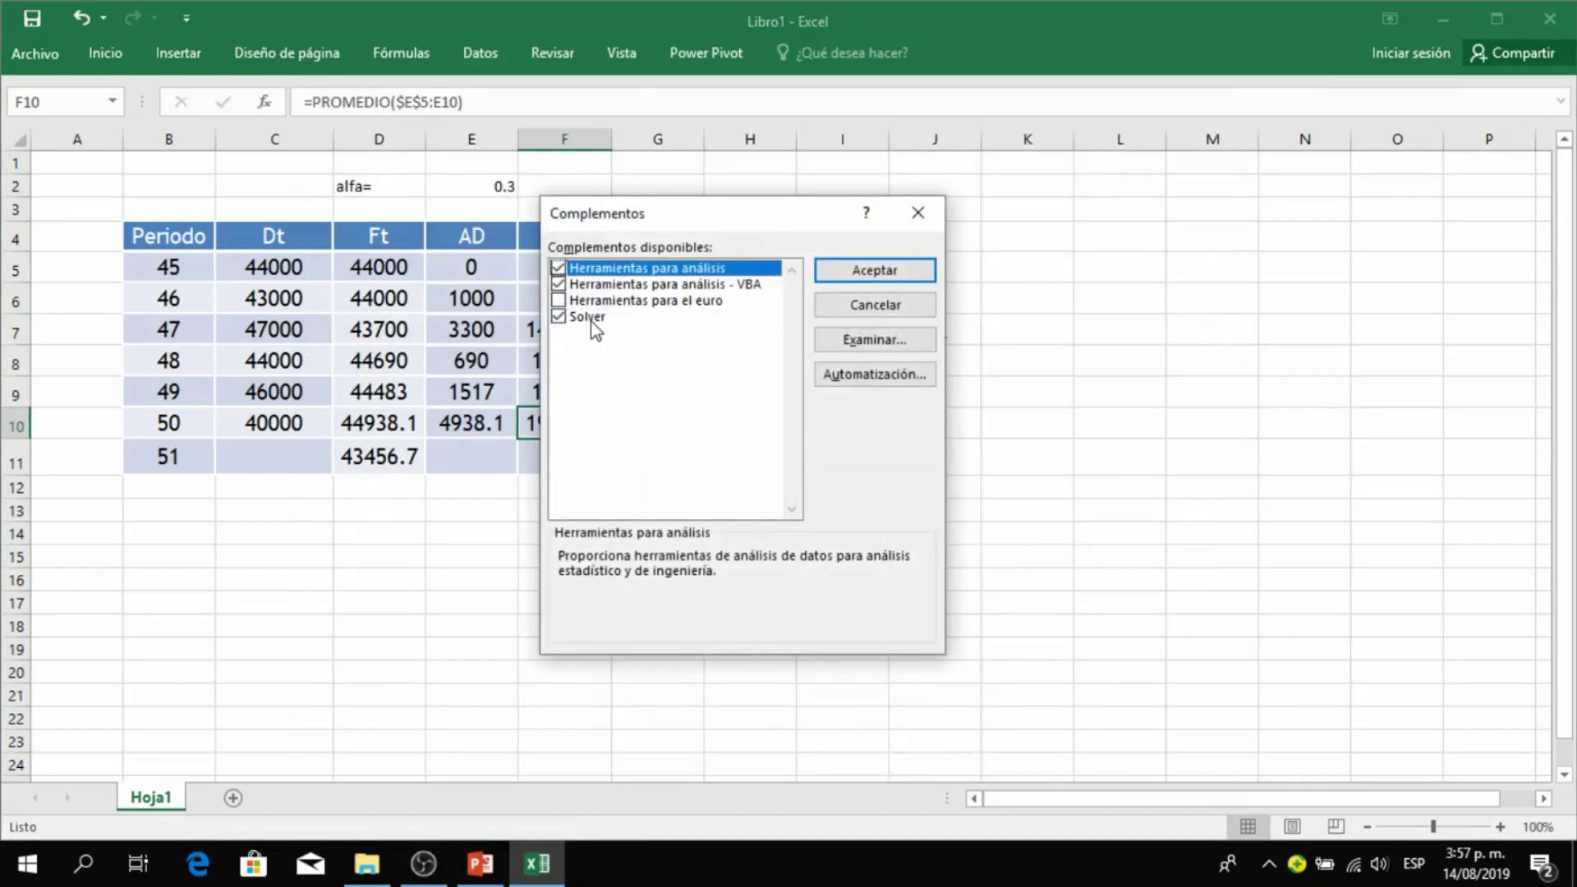
{"action": "left_click", "coordinate": [921, 268]}
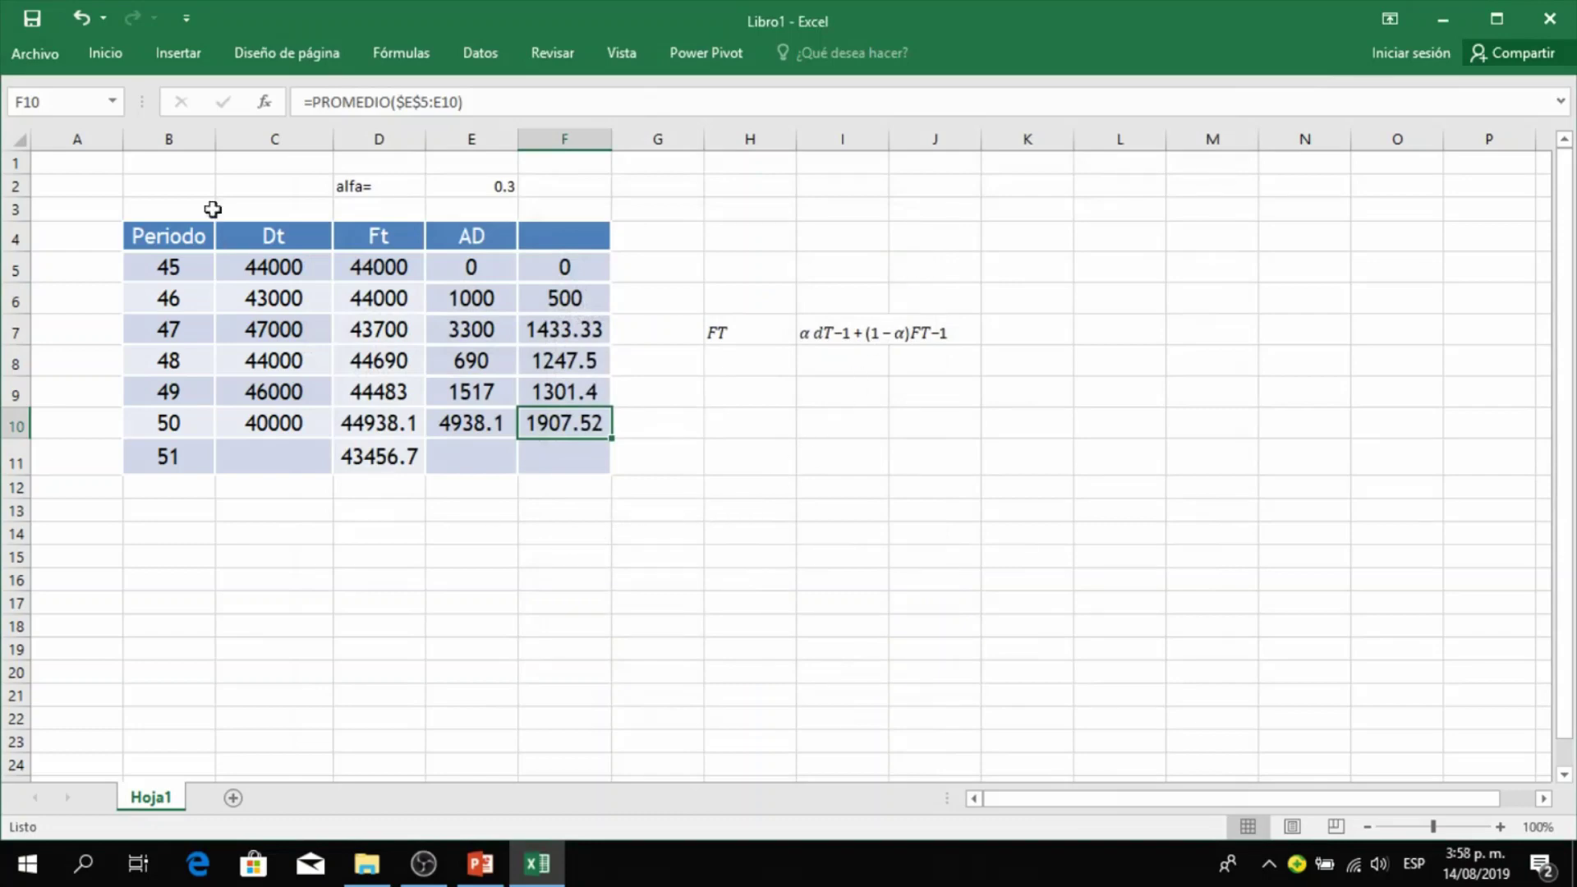
- Open Solver and set its objective to minimize the last average deviation in F10
{"action": "left_click", "coordinate": [480, 54]}
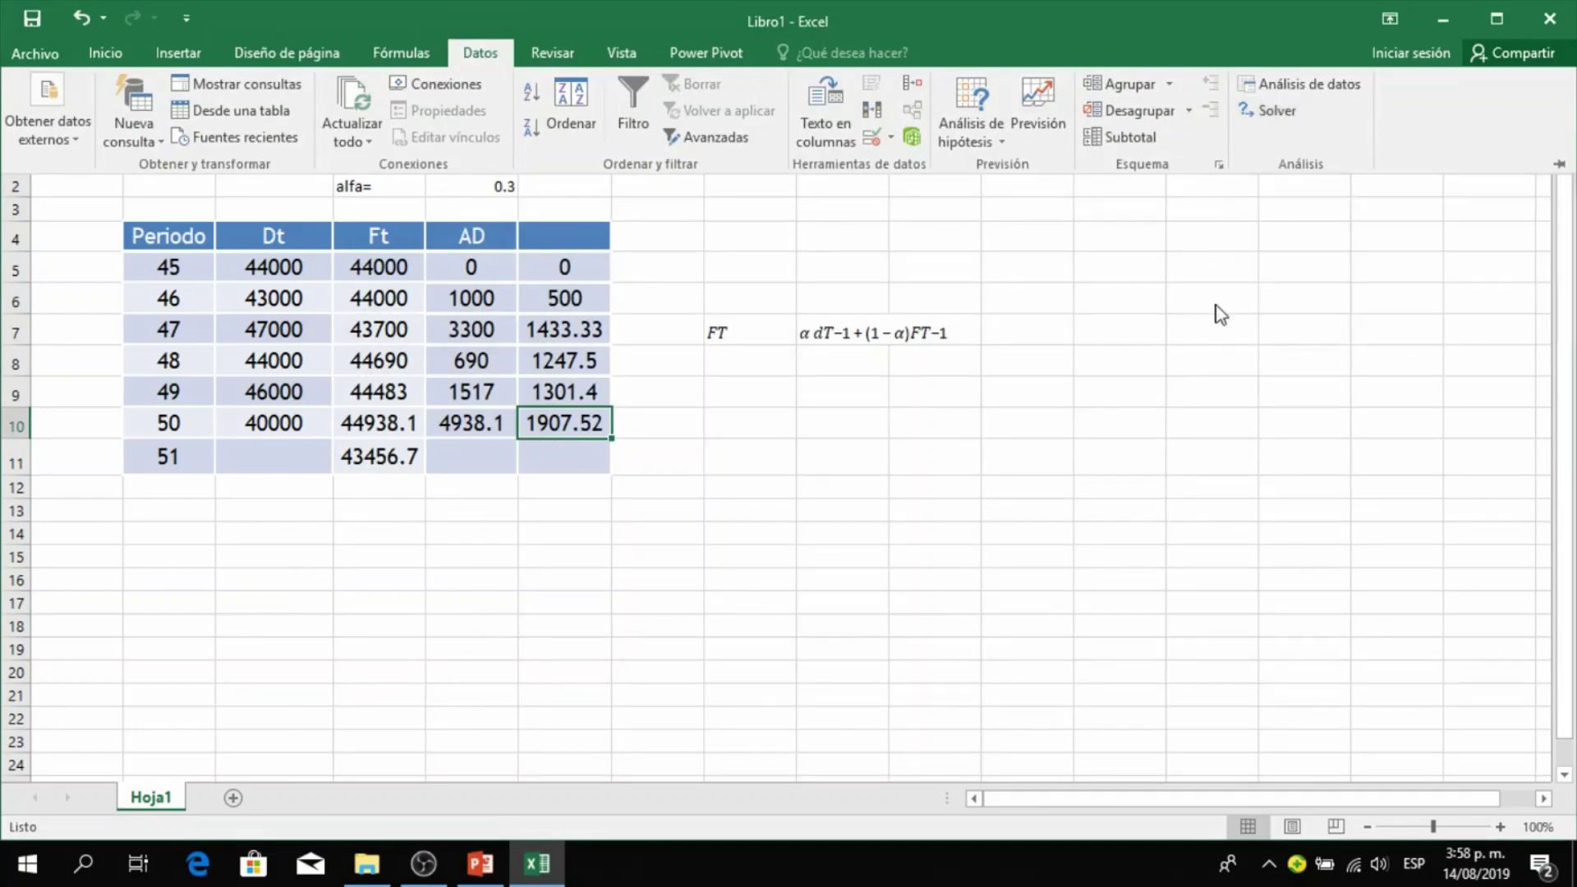
{"action": "left_click", "coordinate": [1009, 593]}
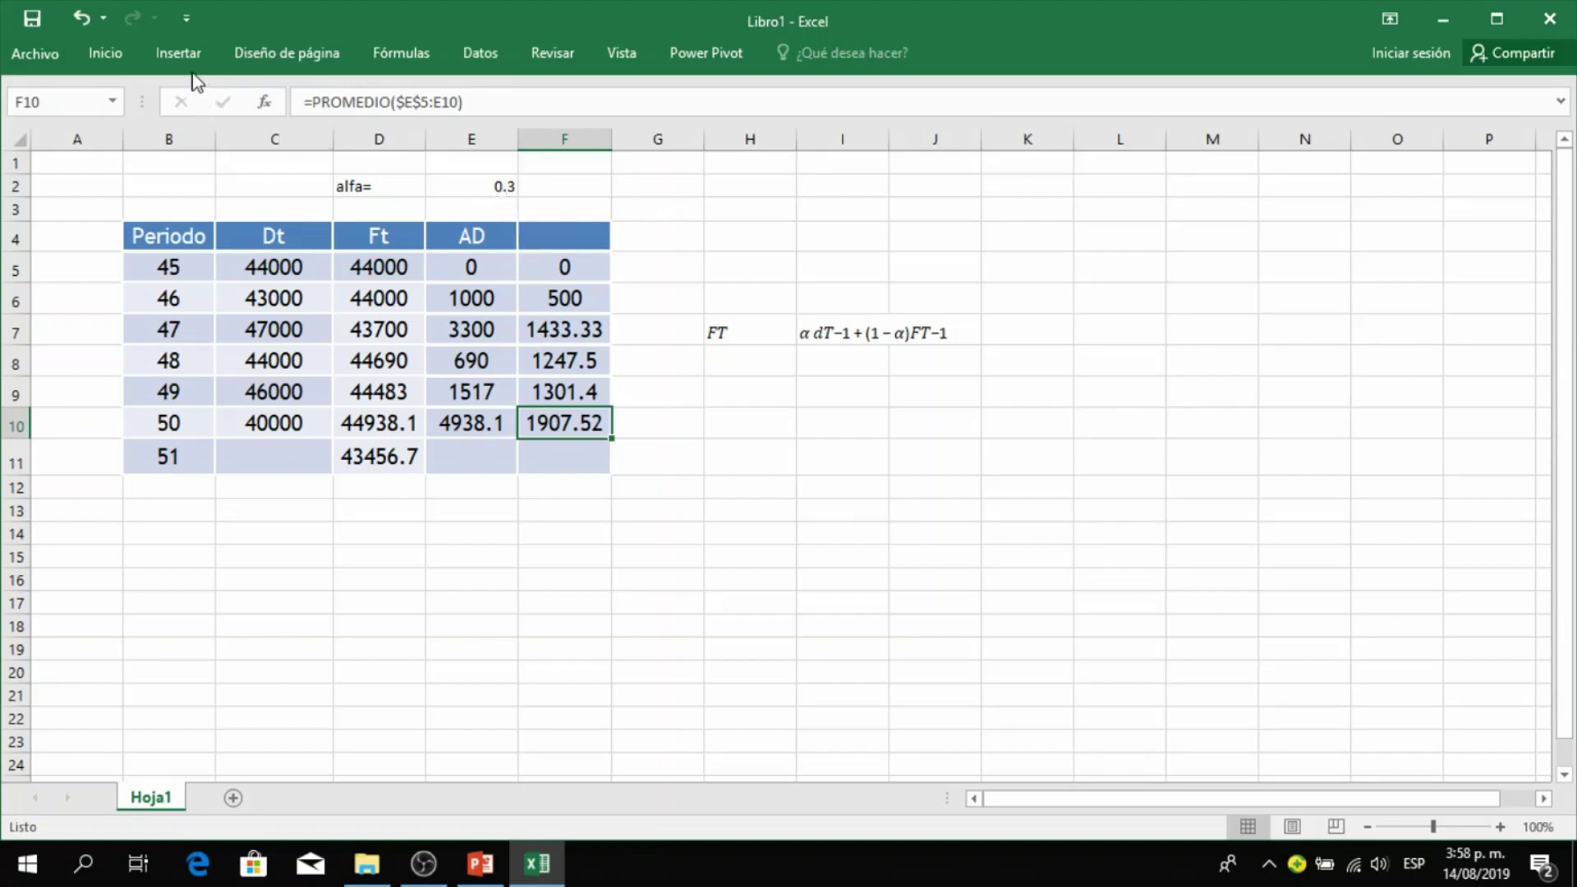
{"action": "left_click", "coordinate": [481, 63]}
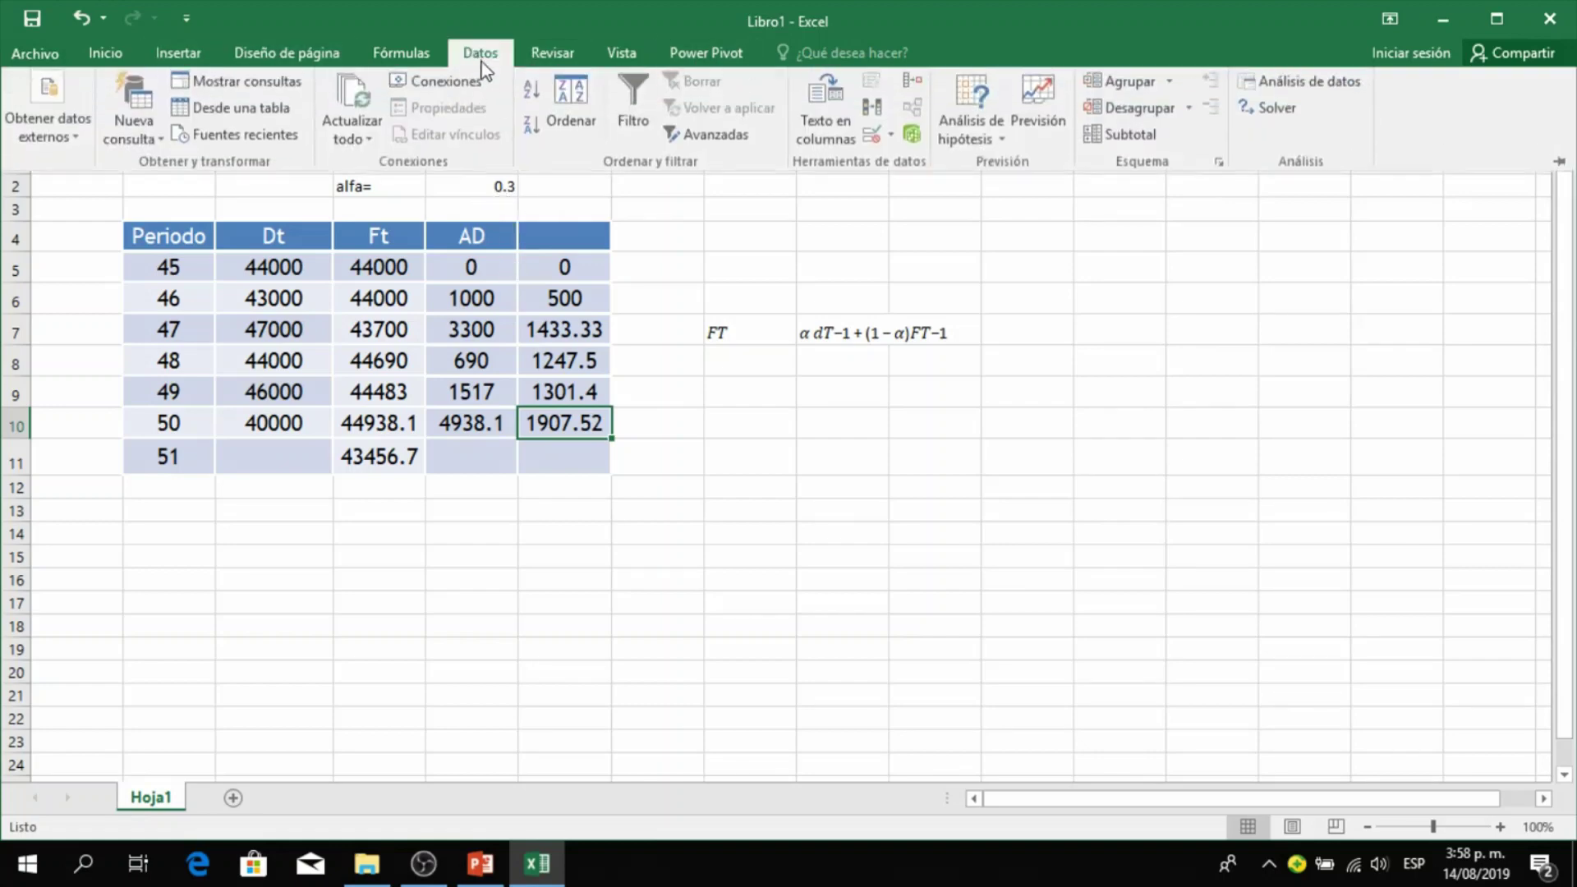
{"action": "left_click", "coordinate": [1290, 120]}
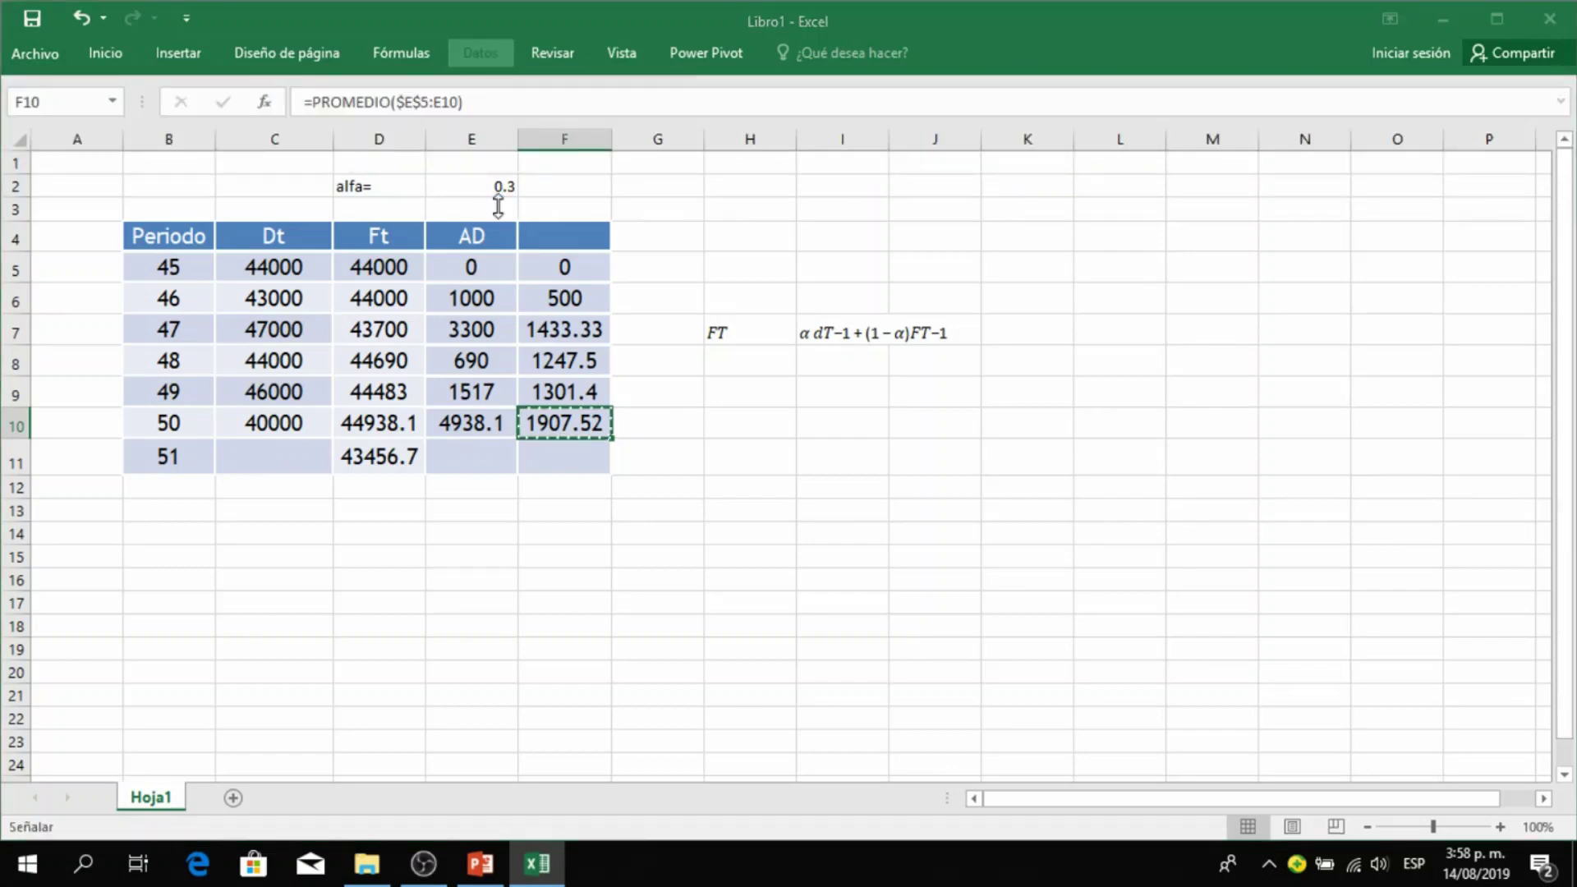
{"action": "left_click_drag", "start_coordinate": [746, 111], "coordinate": [1072, 193]}
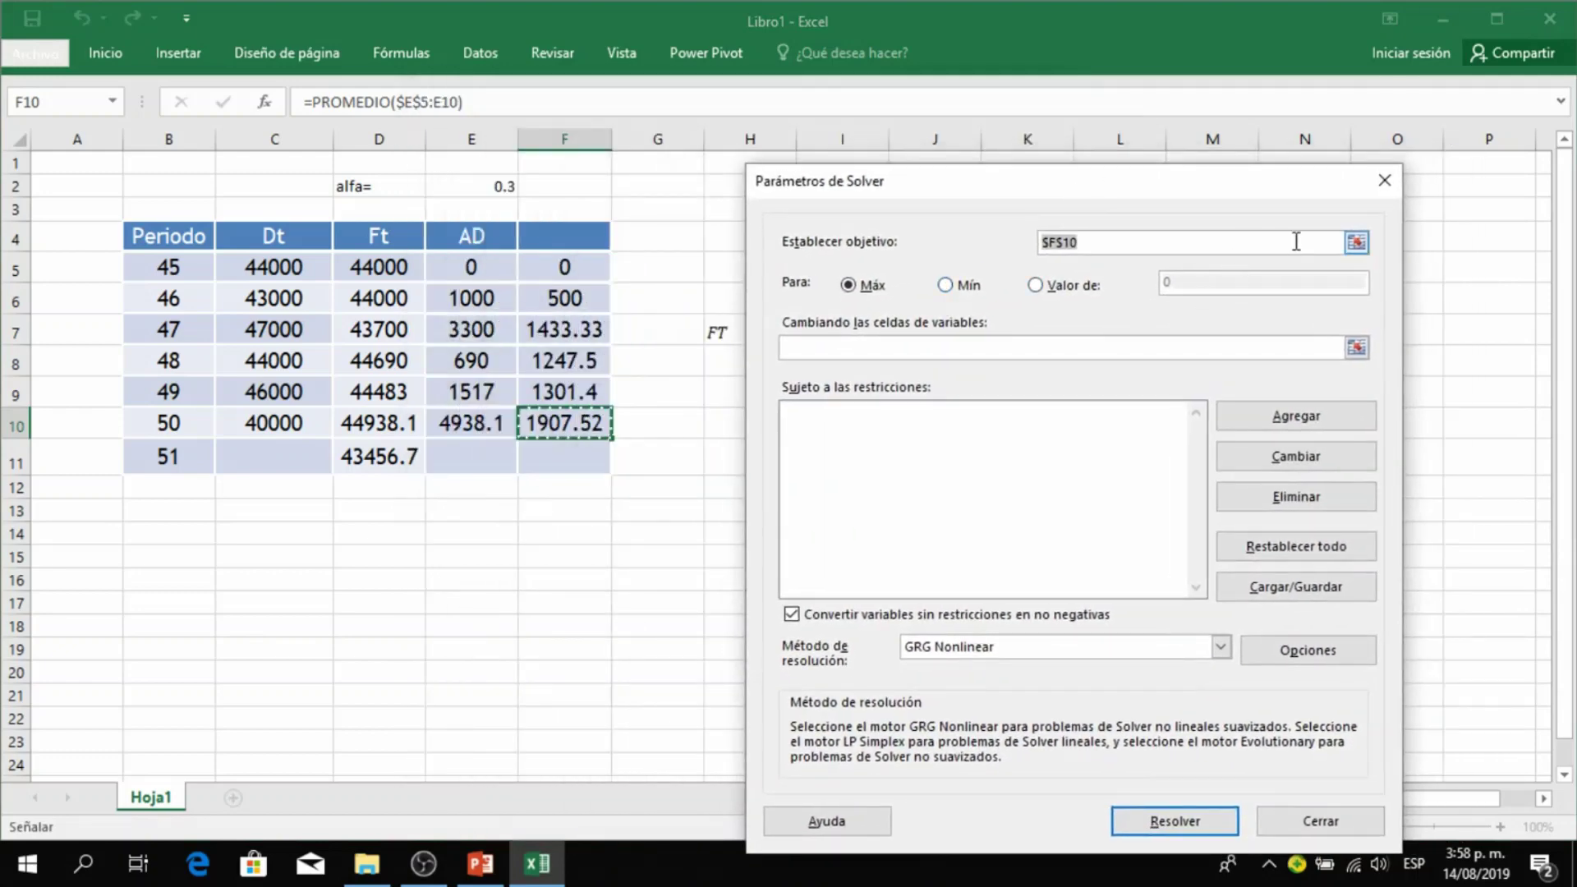
{"action": "left_click", "coordinate": [945, 285]}
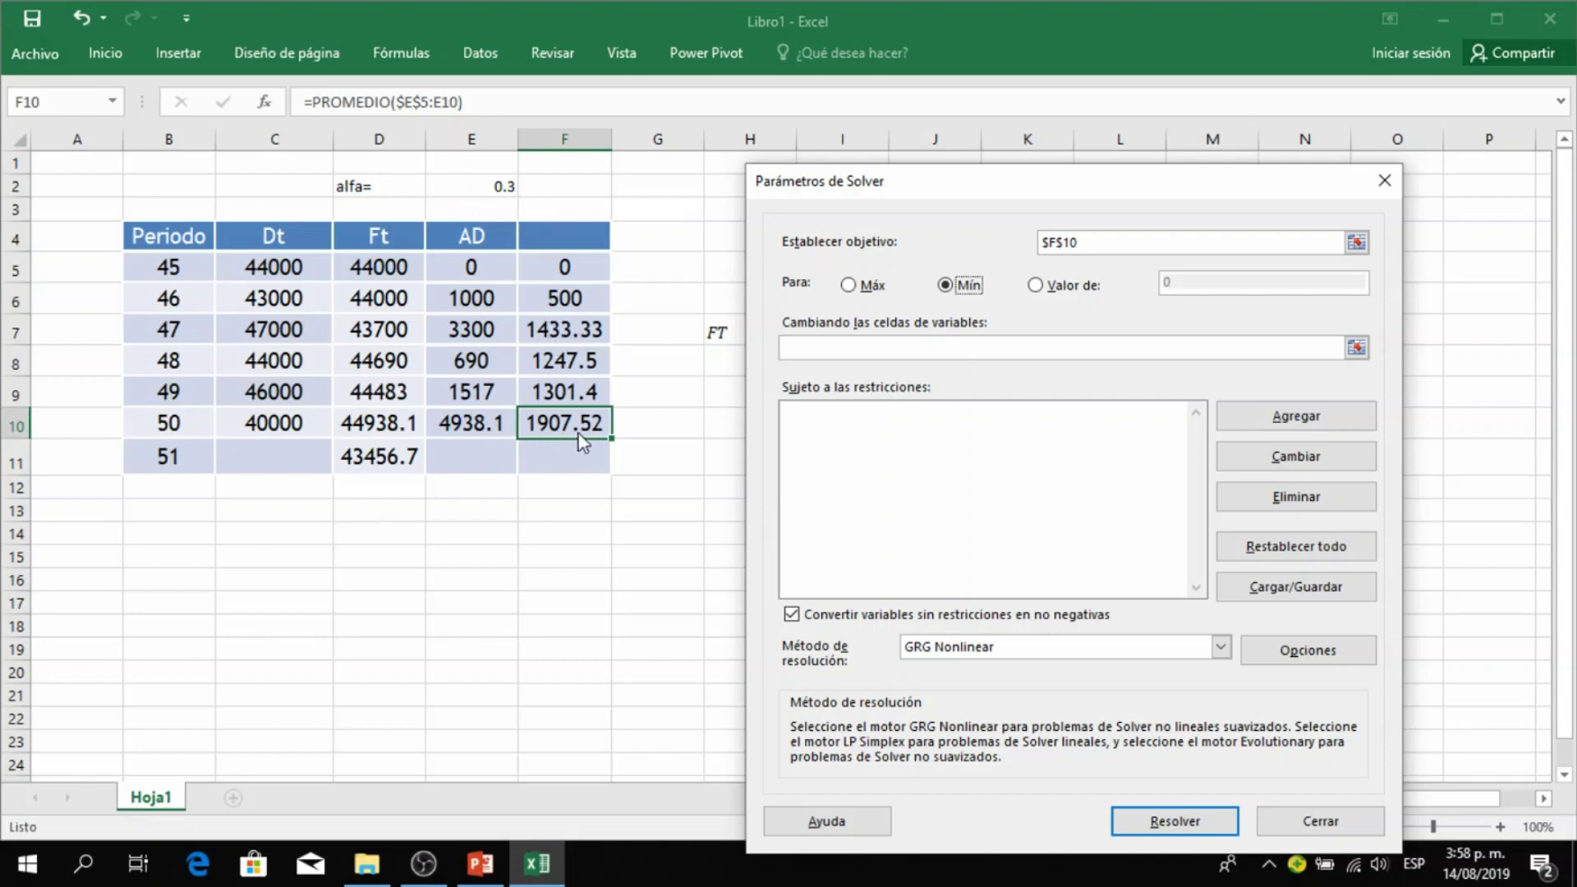
{"action": "left_click", "coordinate": [1098, 240]}
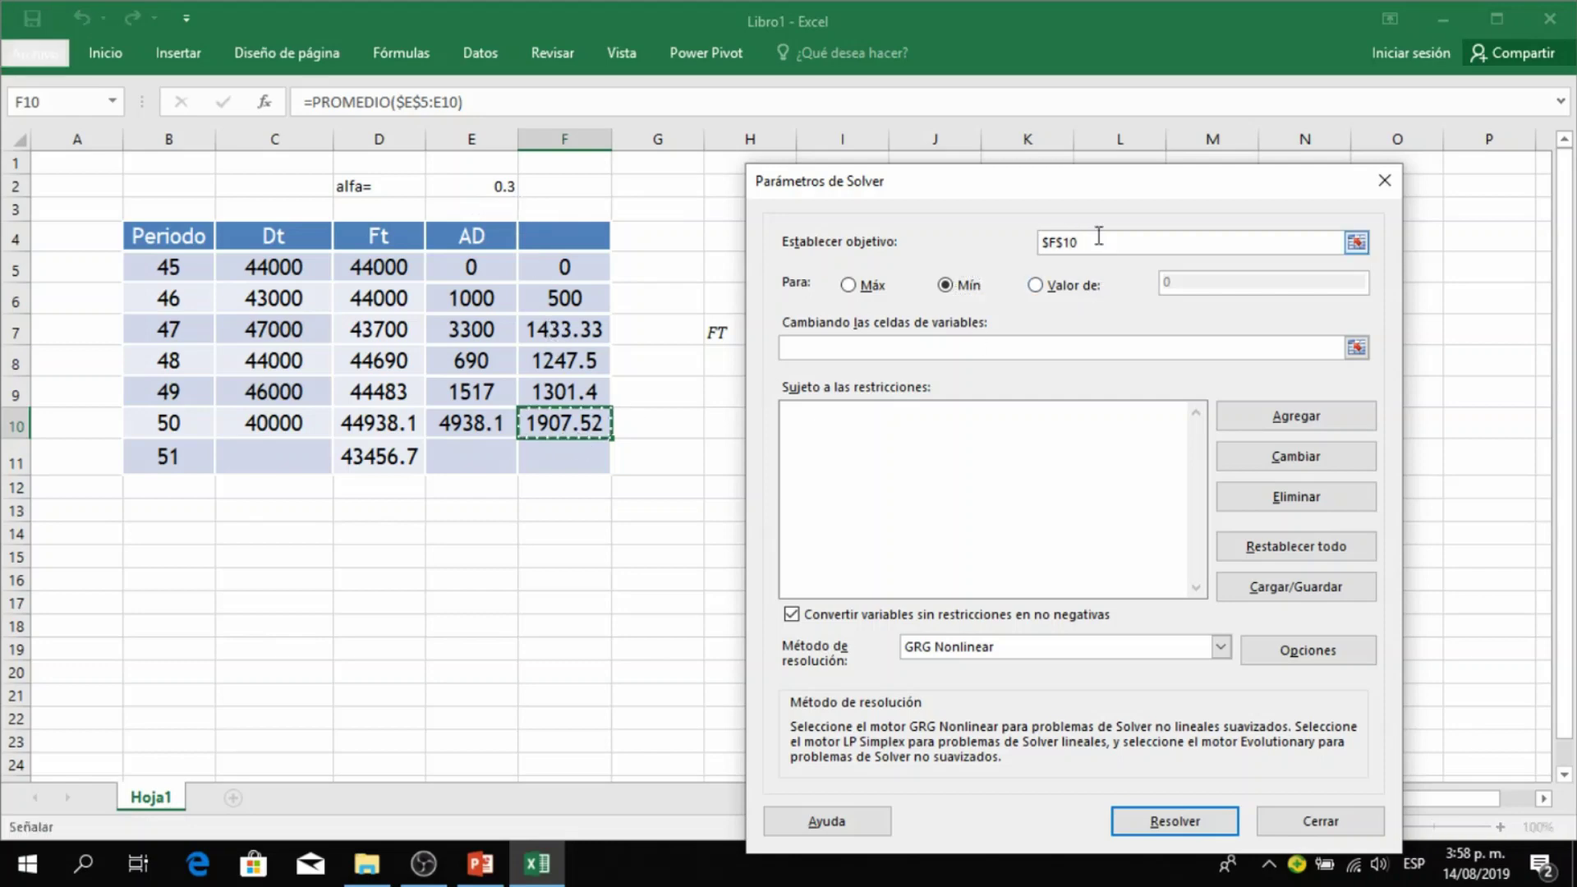
{"action": "key", "text": "BackSpace"}
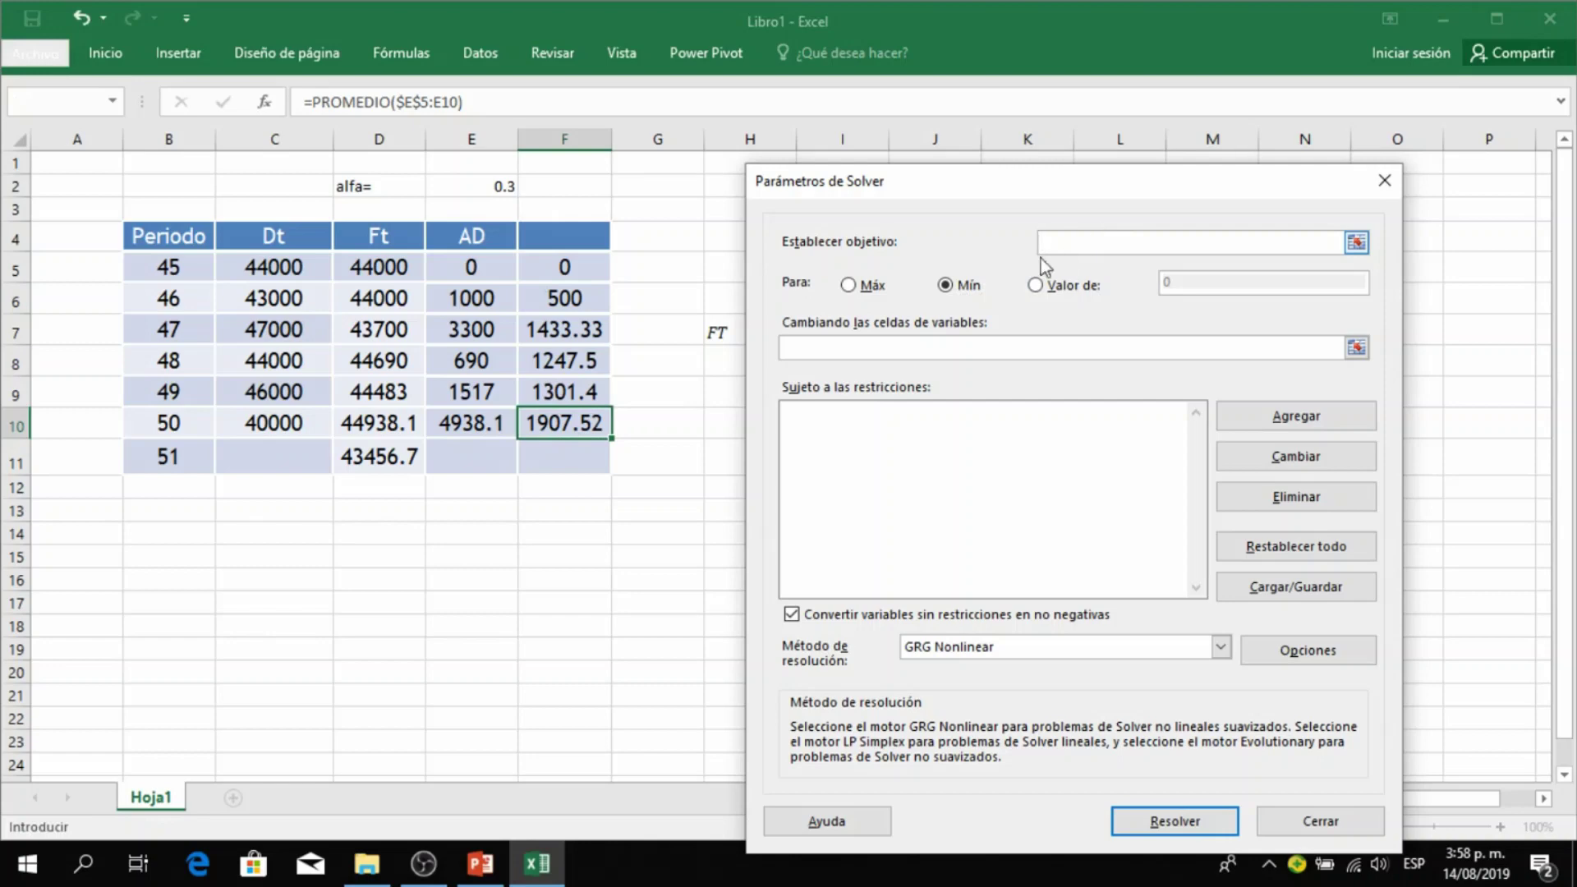
{"action": "left_click", "coordinate": [548, 422]}
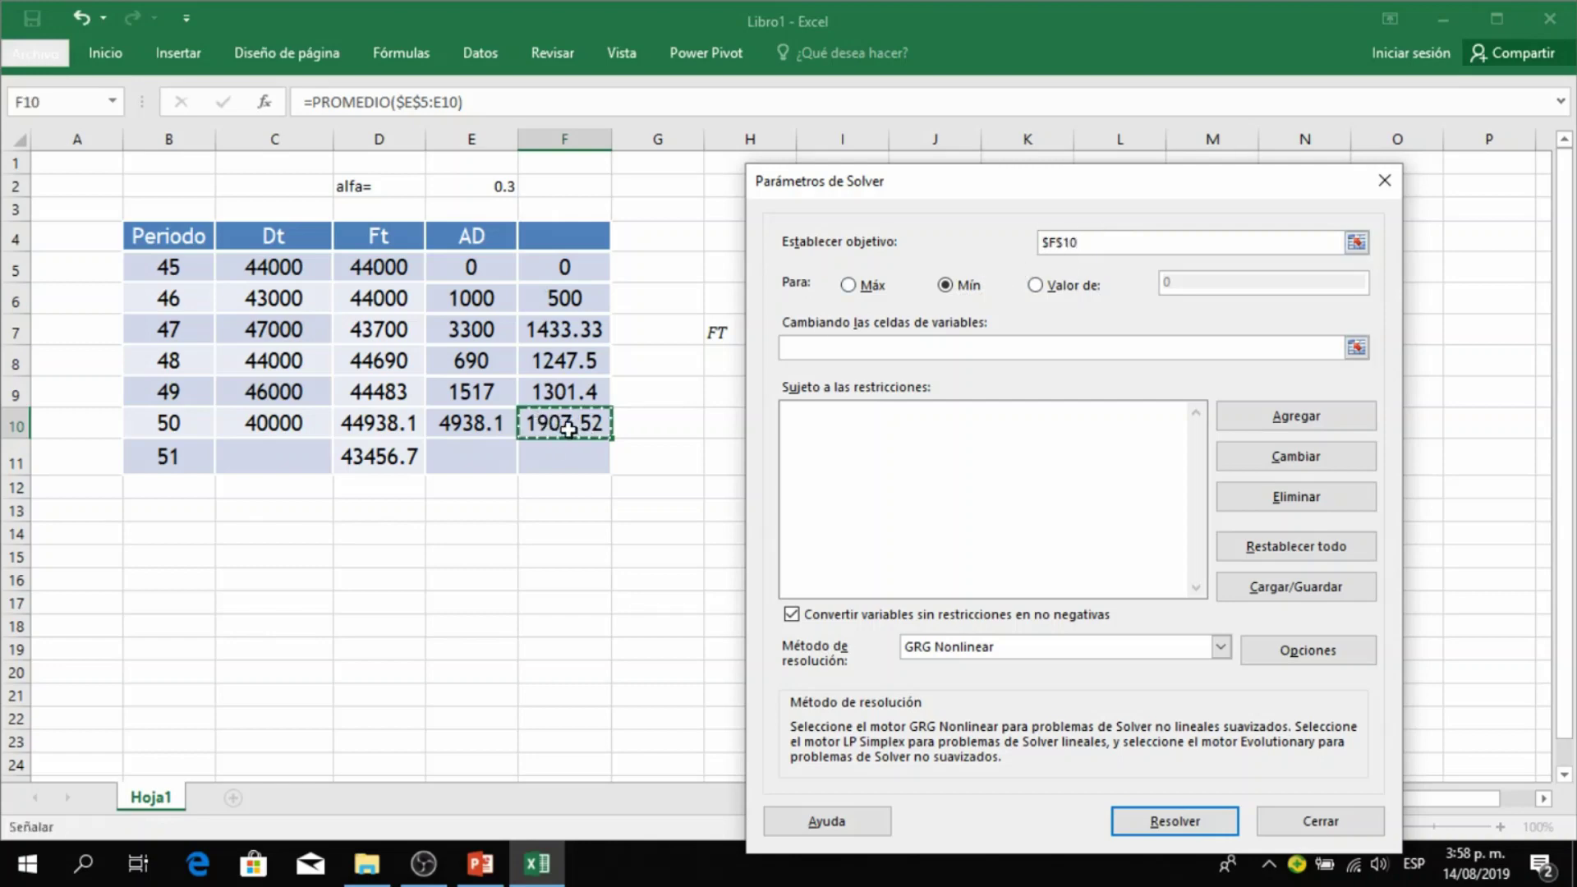
- Set the alfa value in E2 as the variable cell that Solver changes
{"action": "left_click", "coordinate": [1356, 348]}
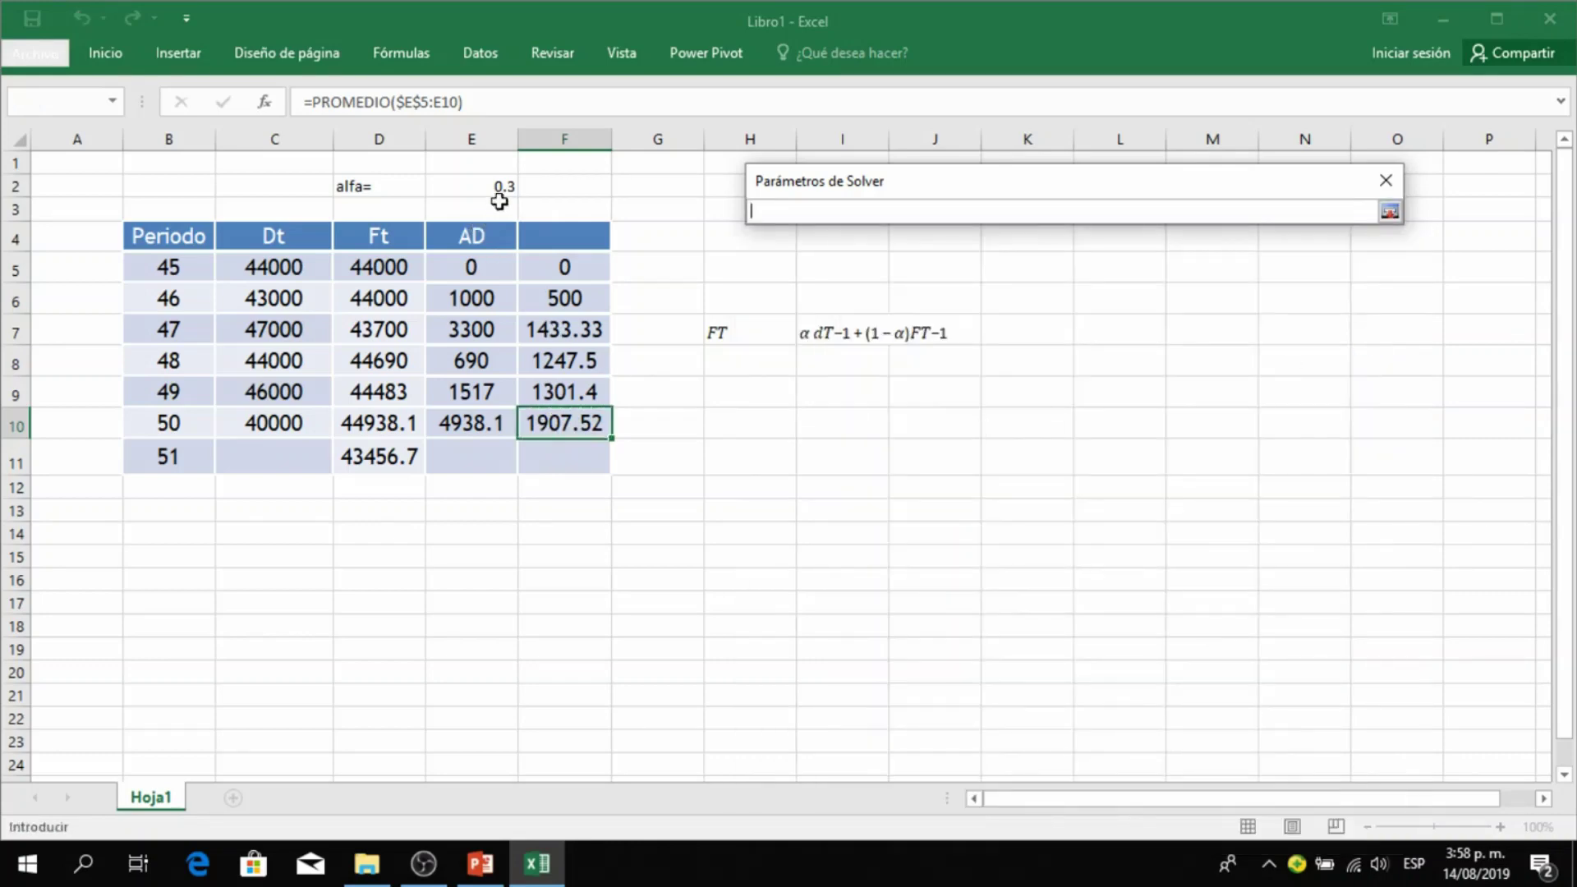
{"action": "left_click", "coordinate": [497, 188]}
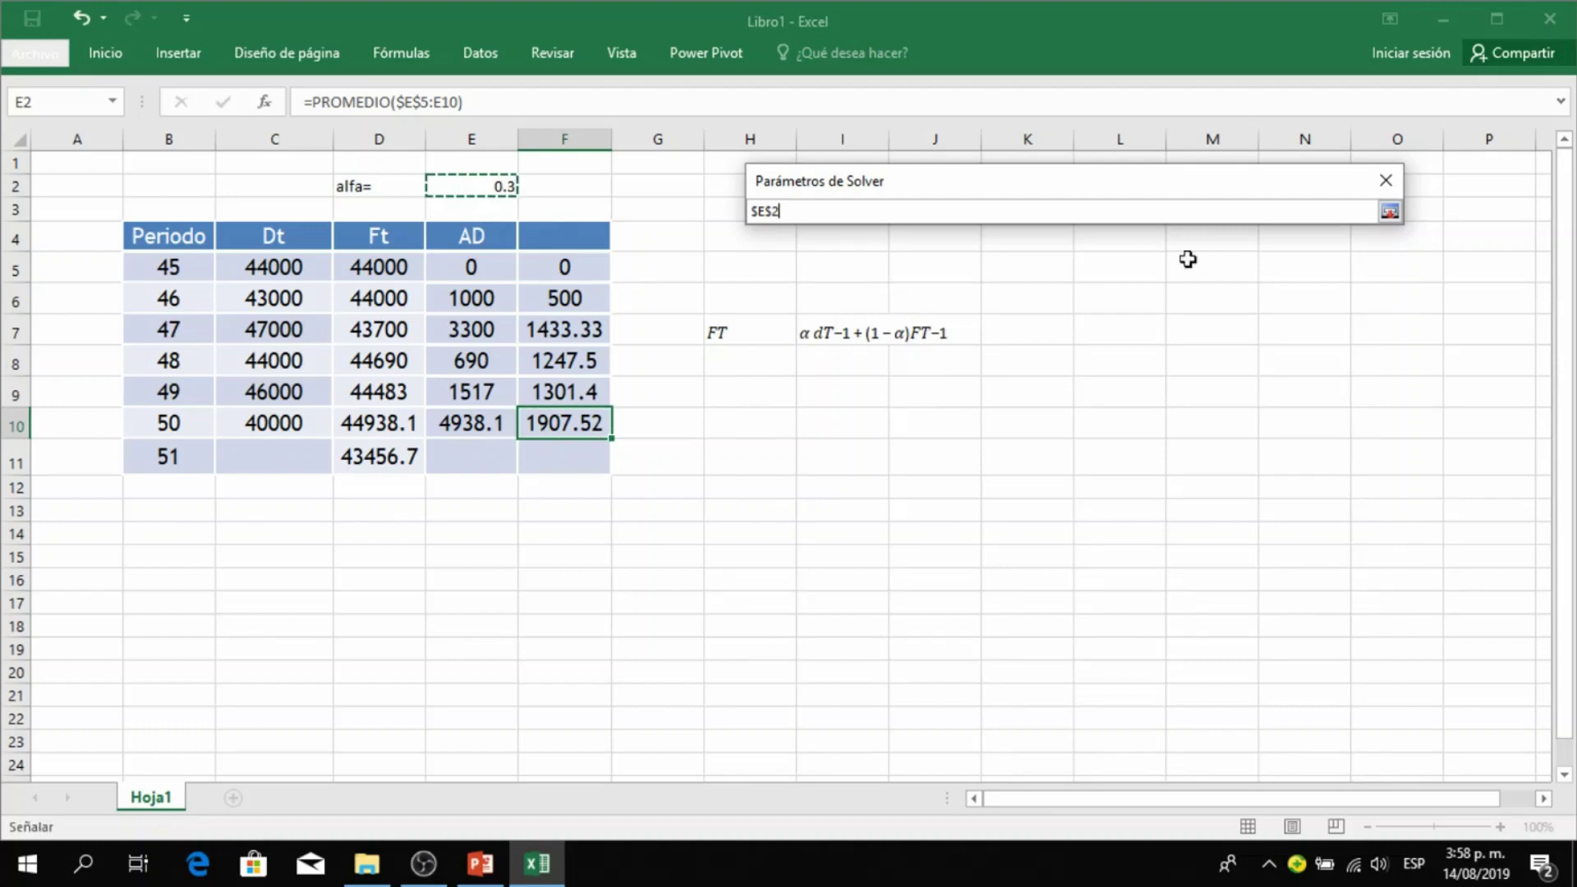
{"action": "left_click", "coordinate": [1388, 211]}
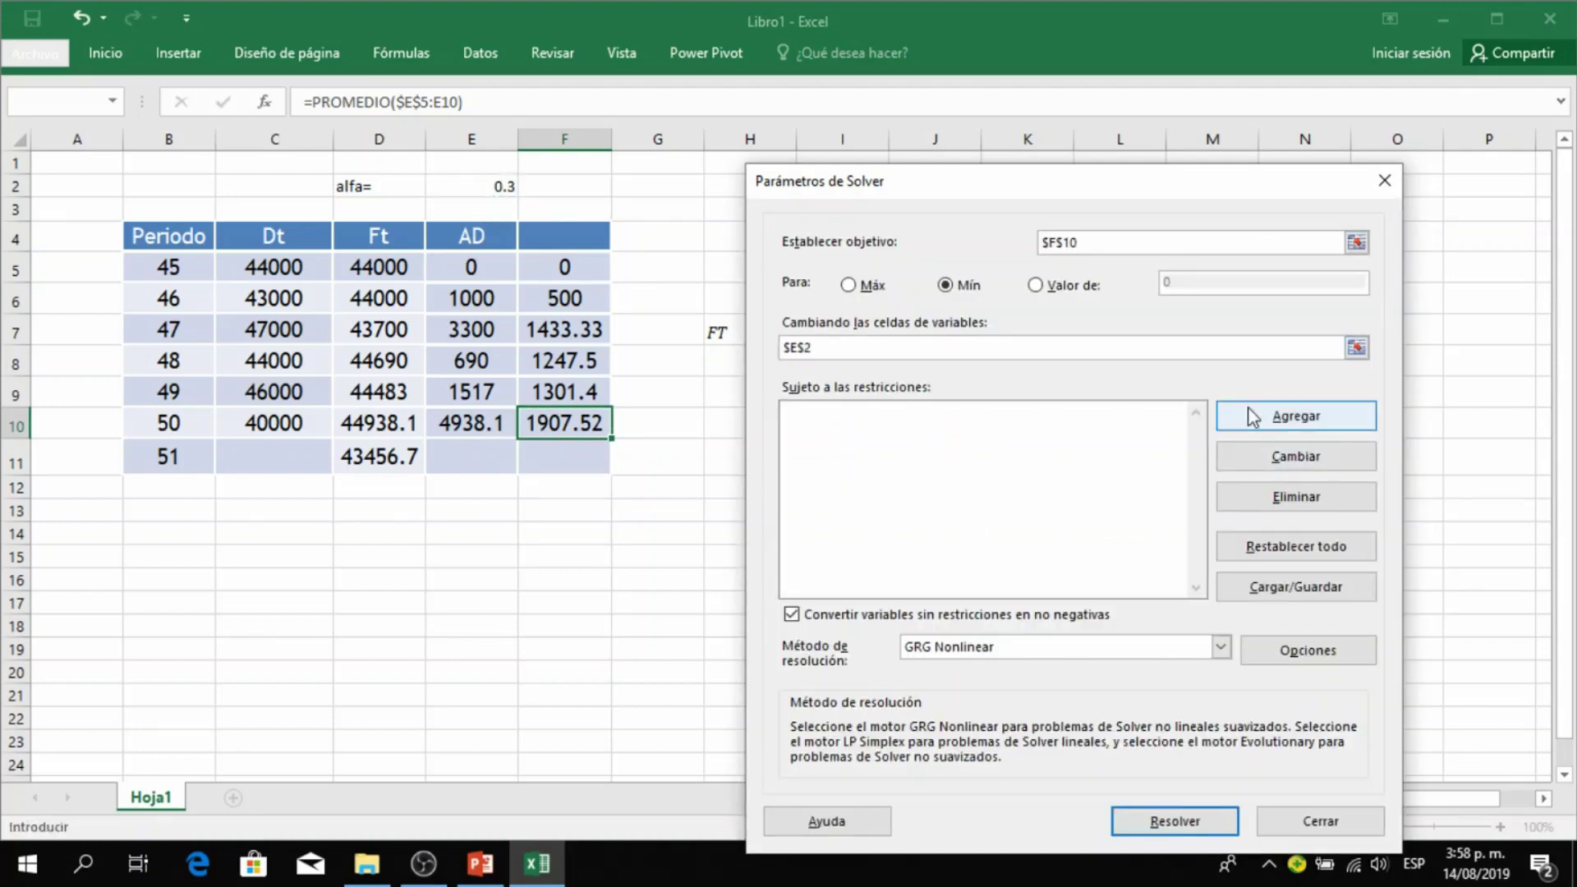
- Add a Solver constraint that keeps alfa in E2 less than or equal to 1
{"action": "left_click", "coordinate": [1279, 421]}
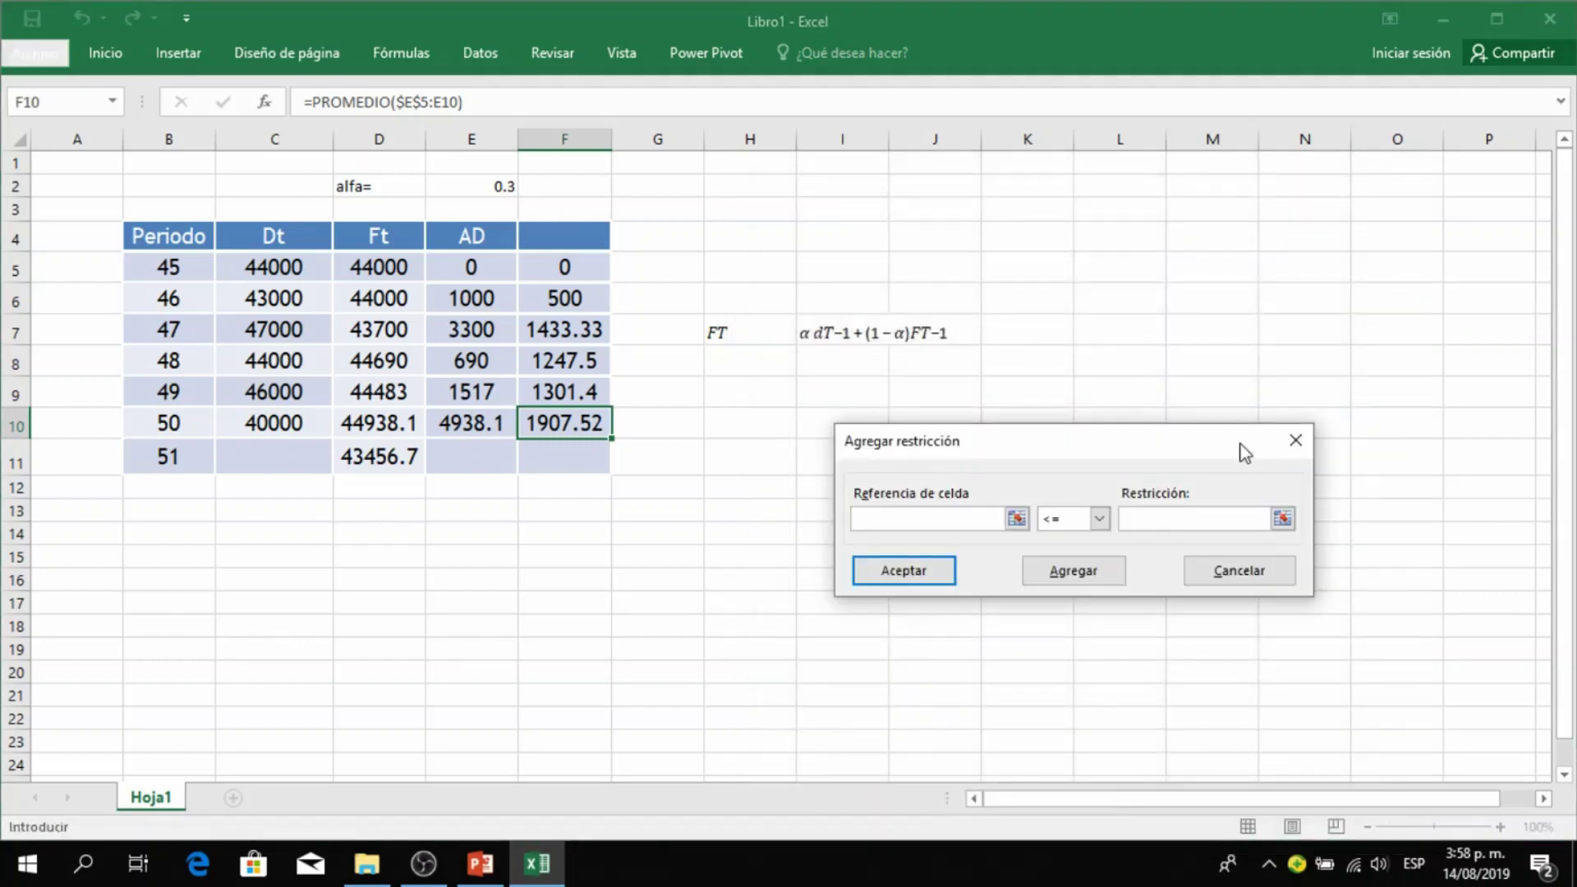
{"action": "left_click", "coordinate": [502, 188]}
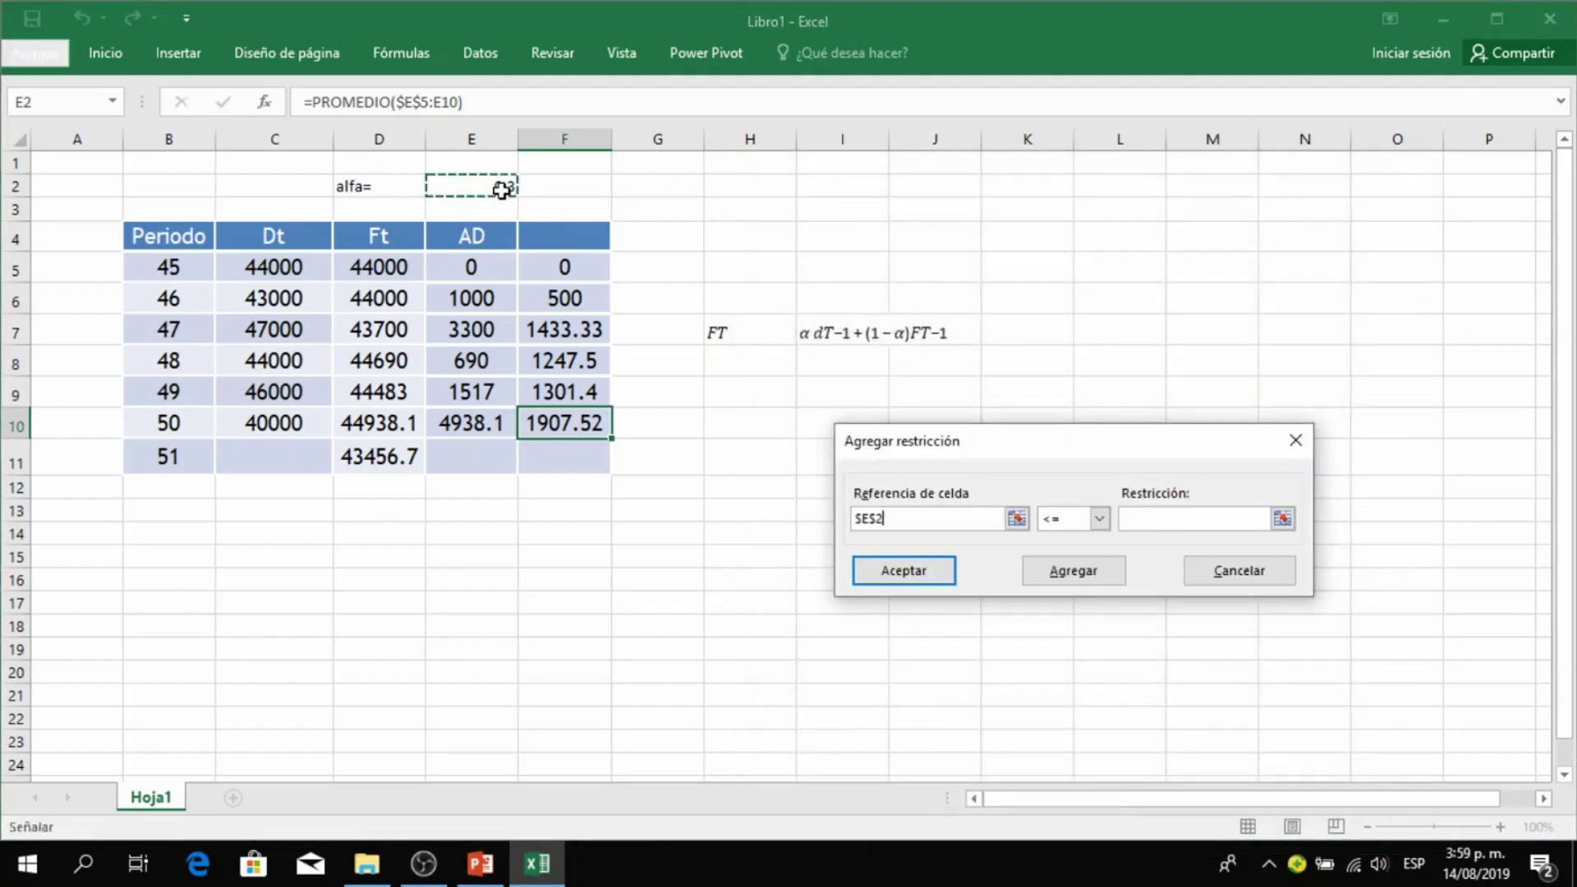
{"action": "left_click", "coordinate": [1172, 517]}
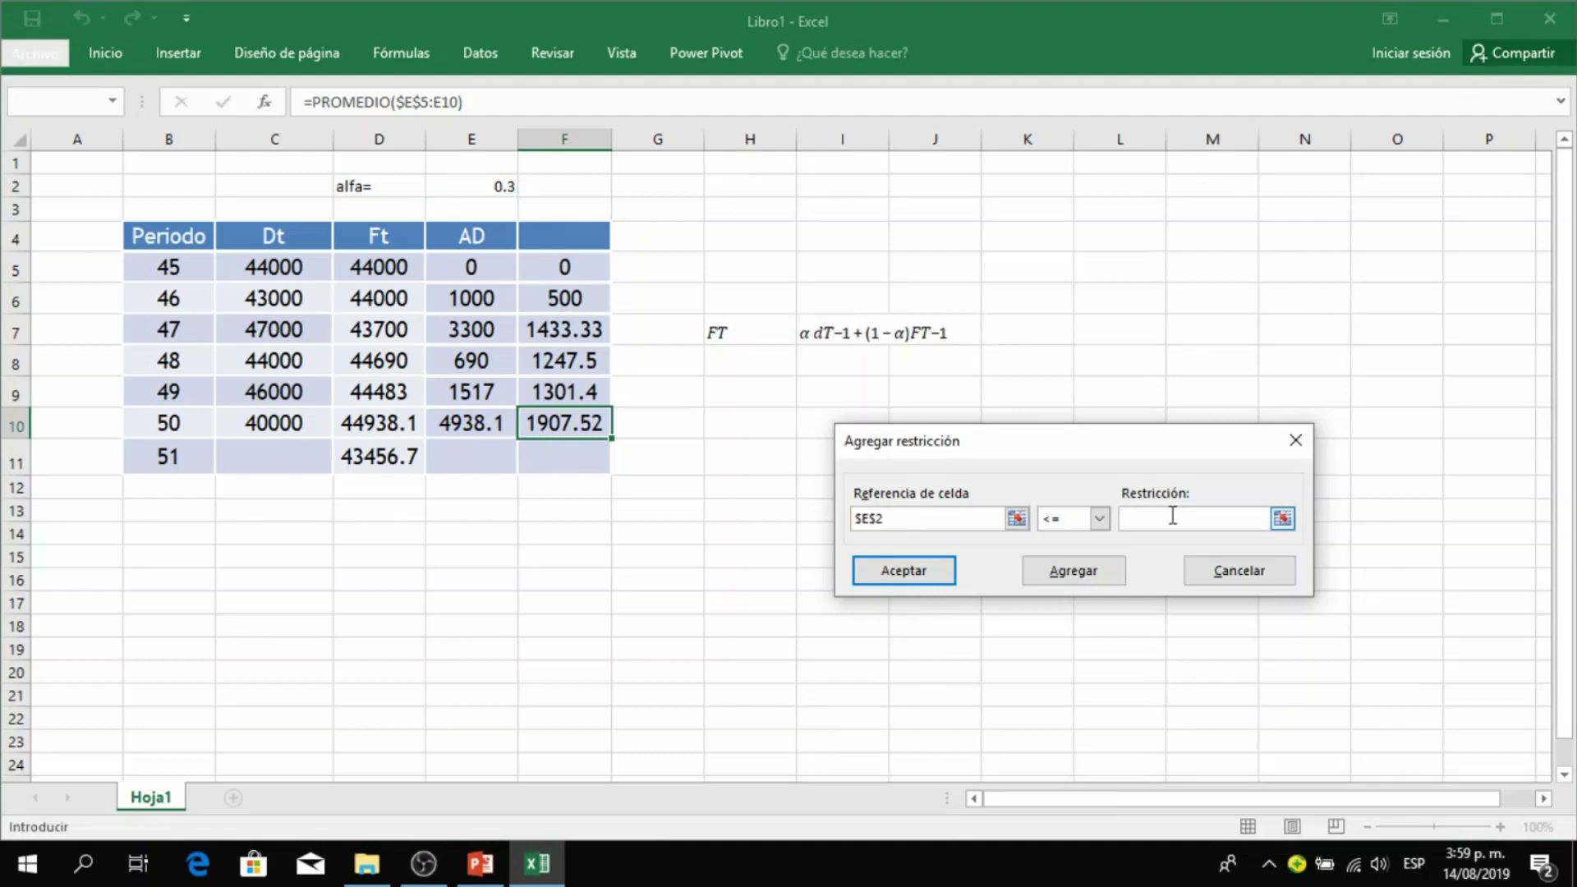
{"action": "type", "text": "1"}
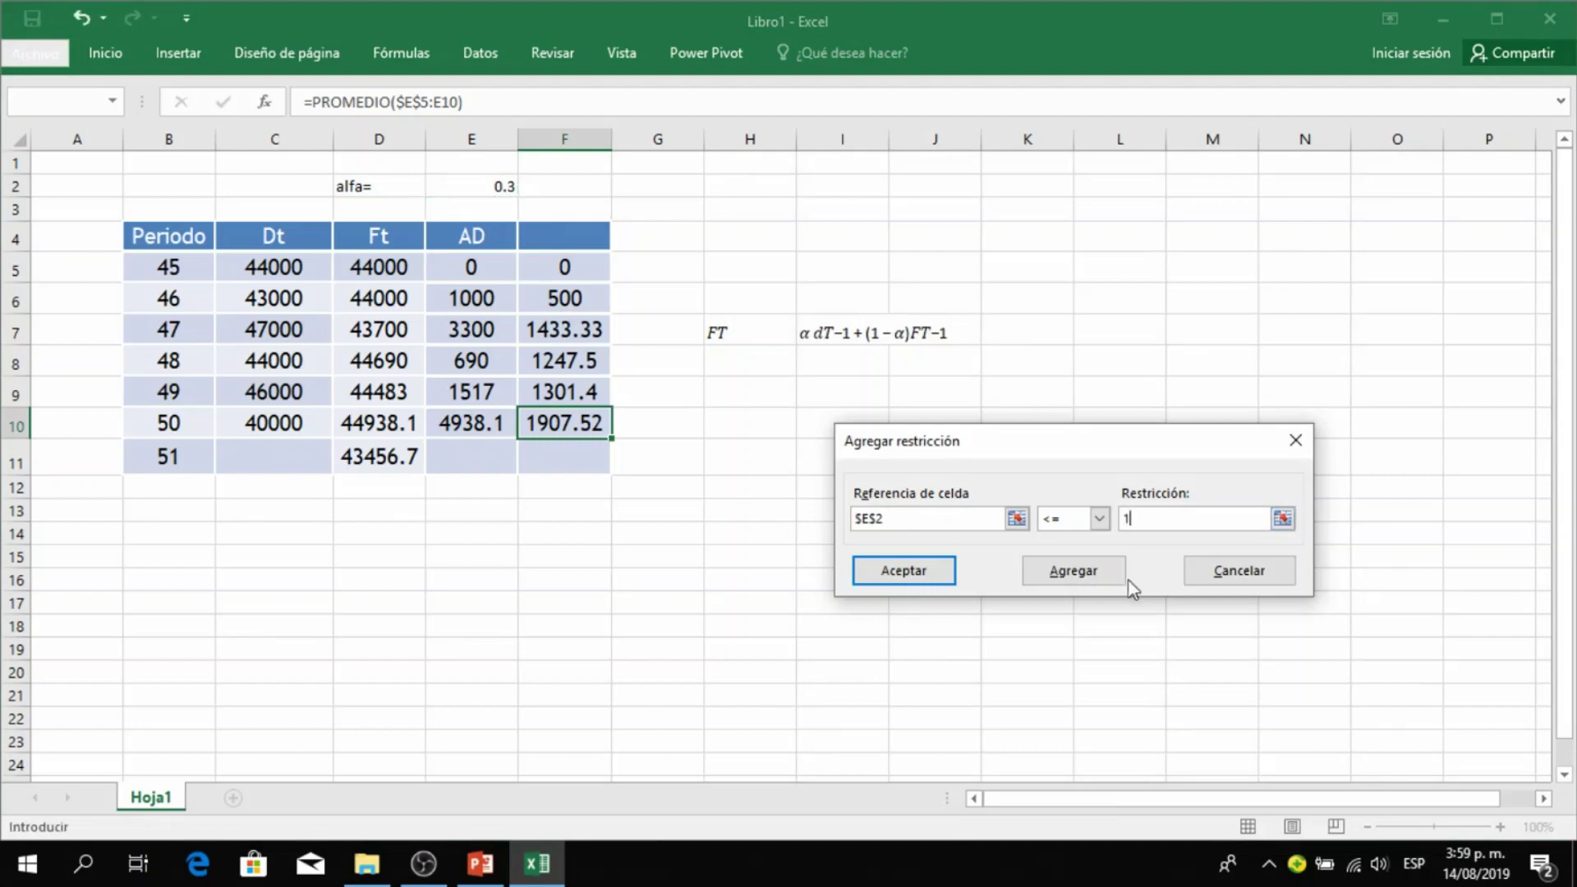
{"action": "left_click", "coordinate": [1084, 573]}
- Add a second constraint that keeps E2 greater than or equal to 0, and return to the Solver parameters
{"action": "left_click", "coordinate": [489, 186]}
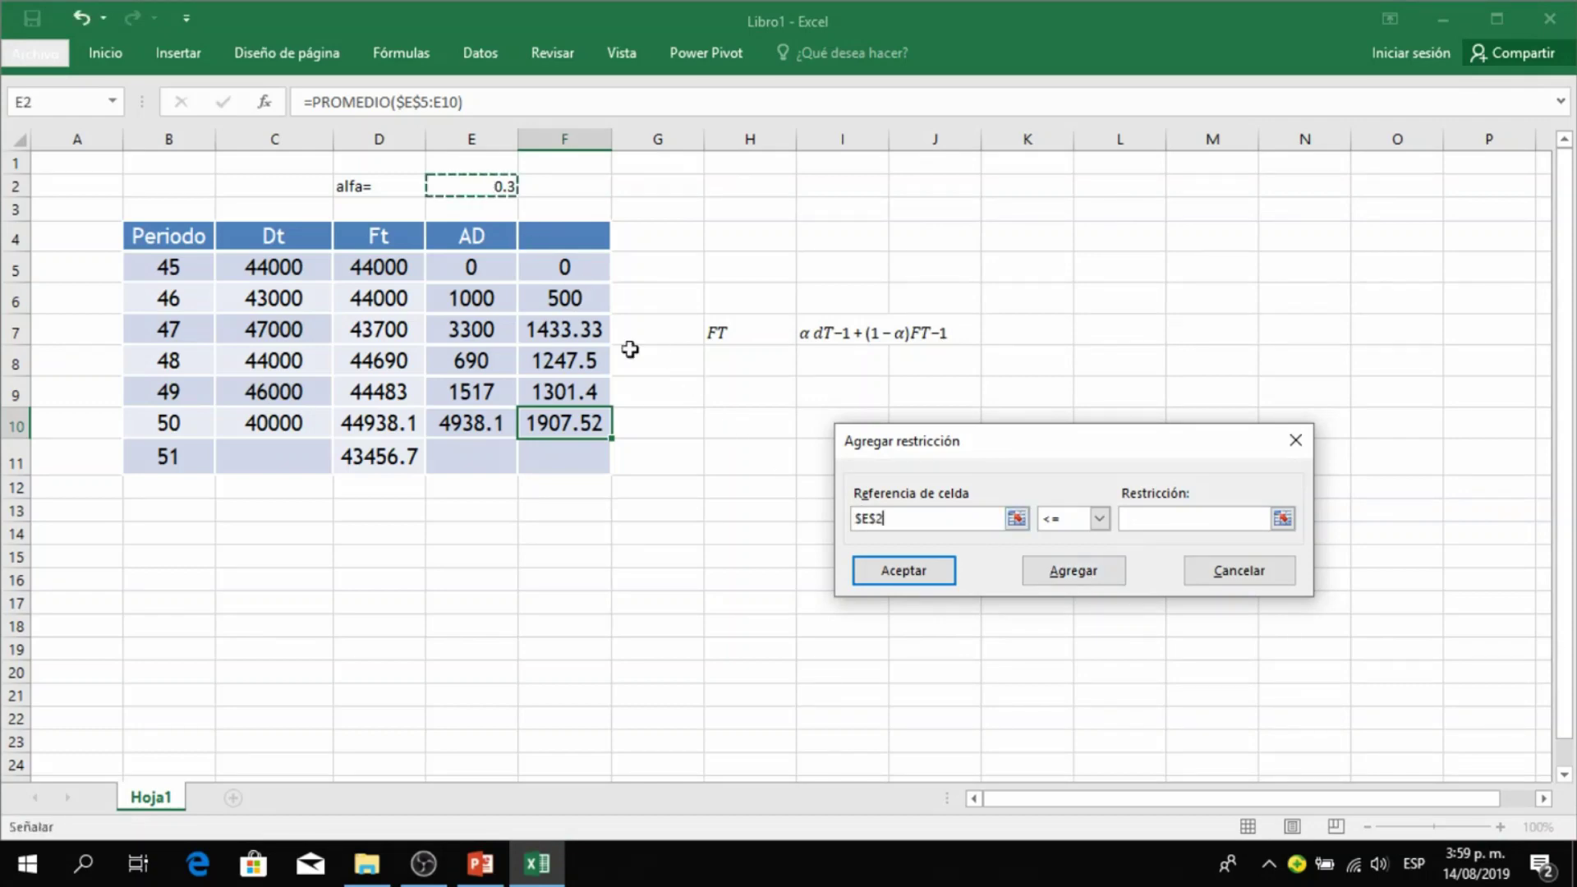
{"action": "left_click", "coordinate": [1099, 518]}
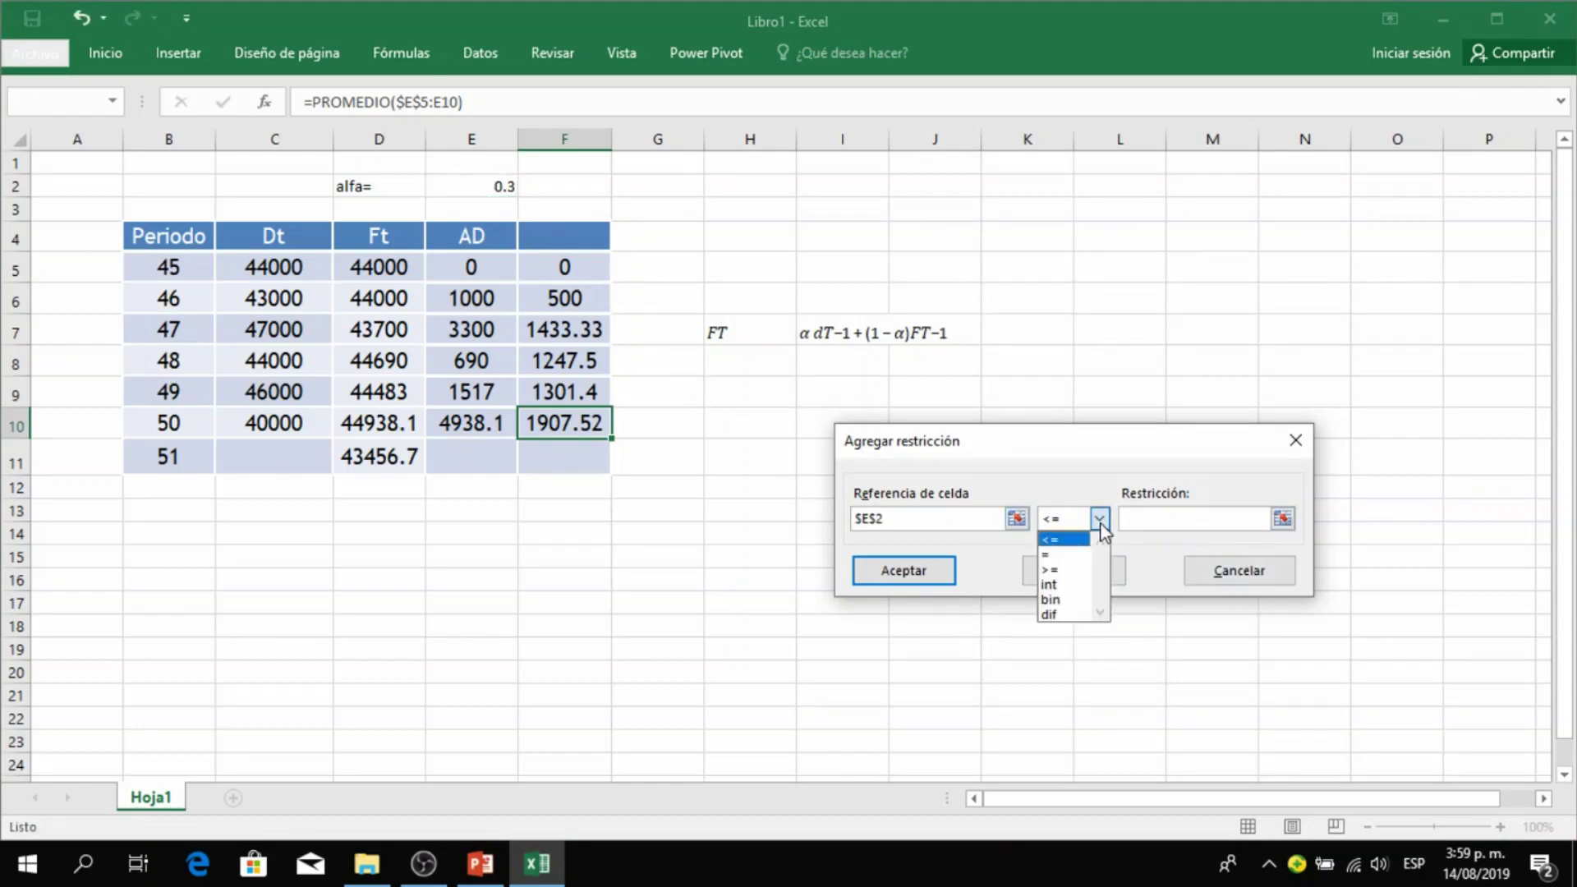
{"action": "left_click", "coordinate": [1055, 569]}
{"action": "left_click", "coordinate": [1166, 518]}
{"action": "type", "text": "0"}
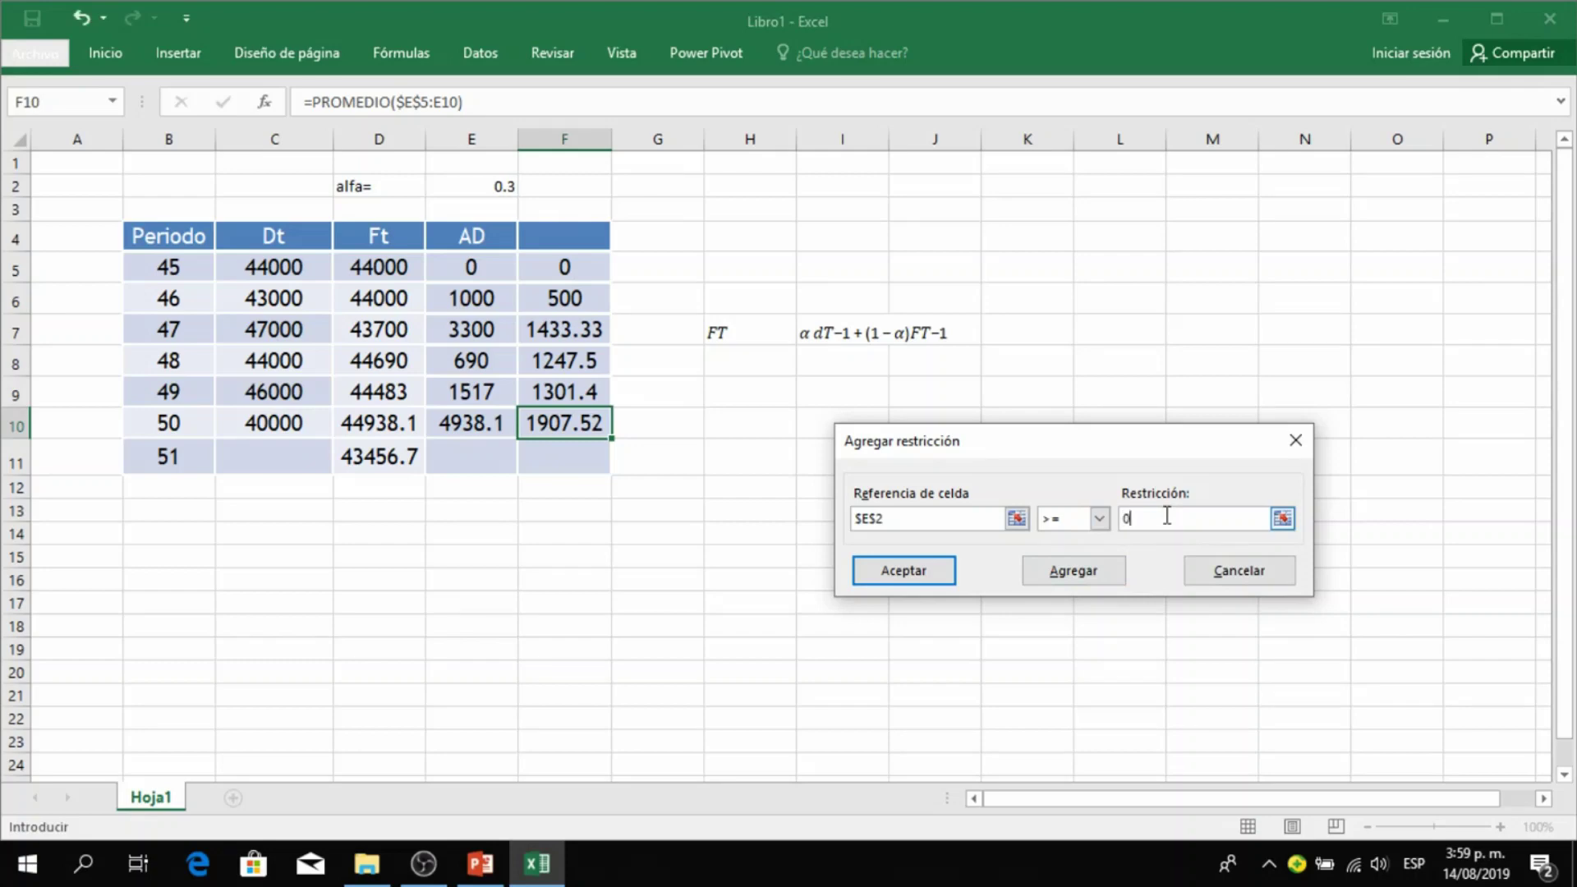
{"action": "left_click", "coordinate": [910, 572]}
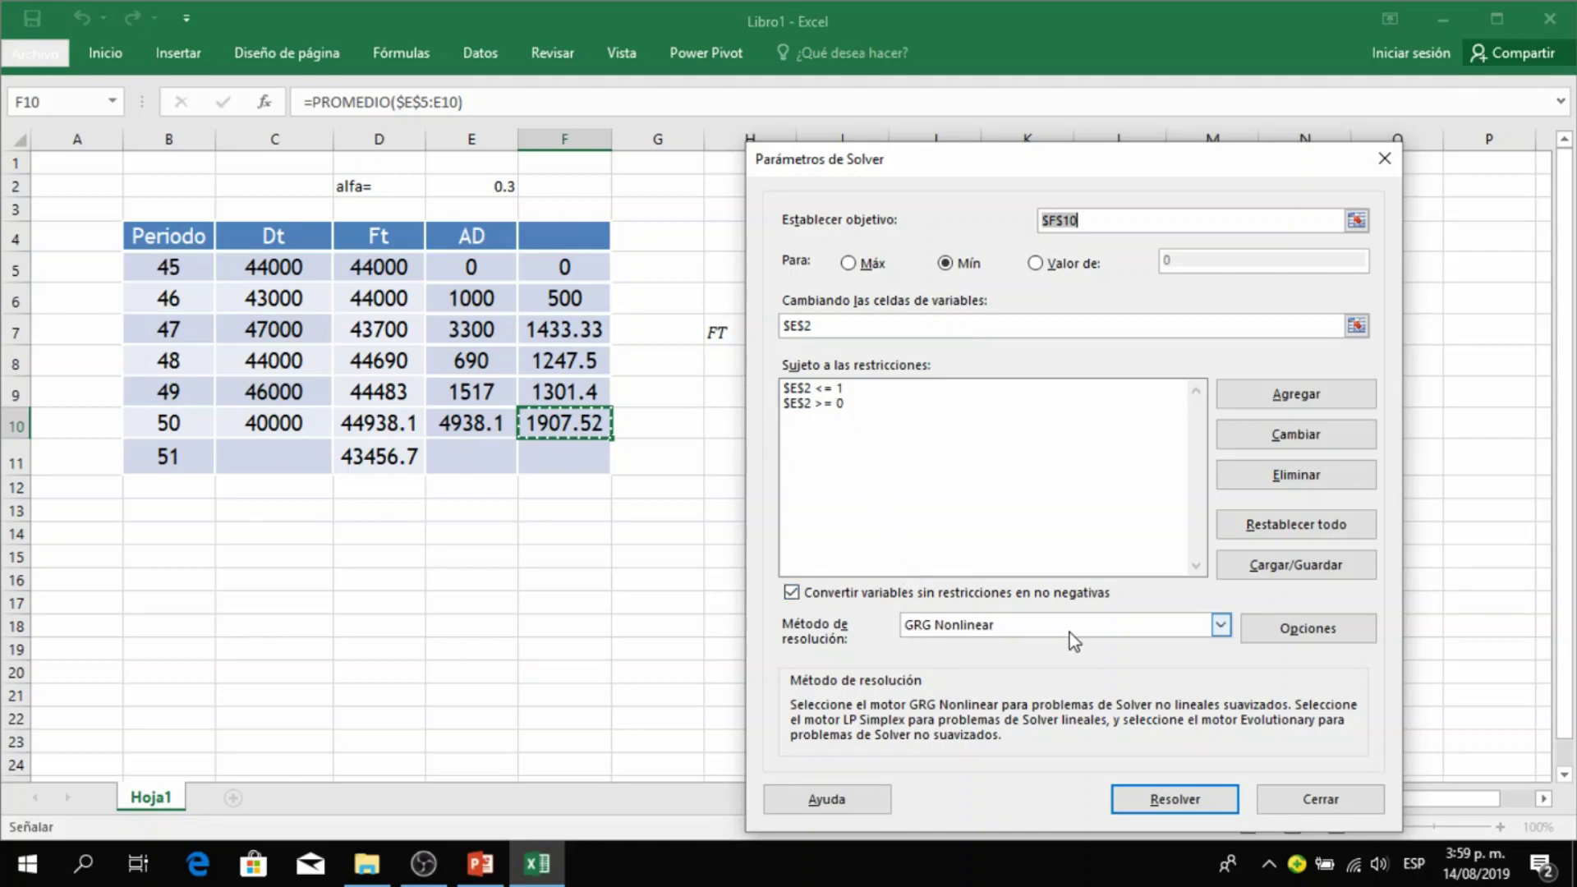
- Review the solving methods, run Solver with GRG Nonlinear, and keep its solution
{"action": "left_click", "coordinate": [1221, 626]}
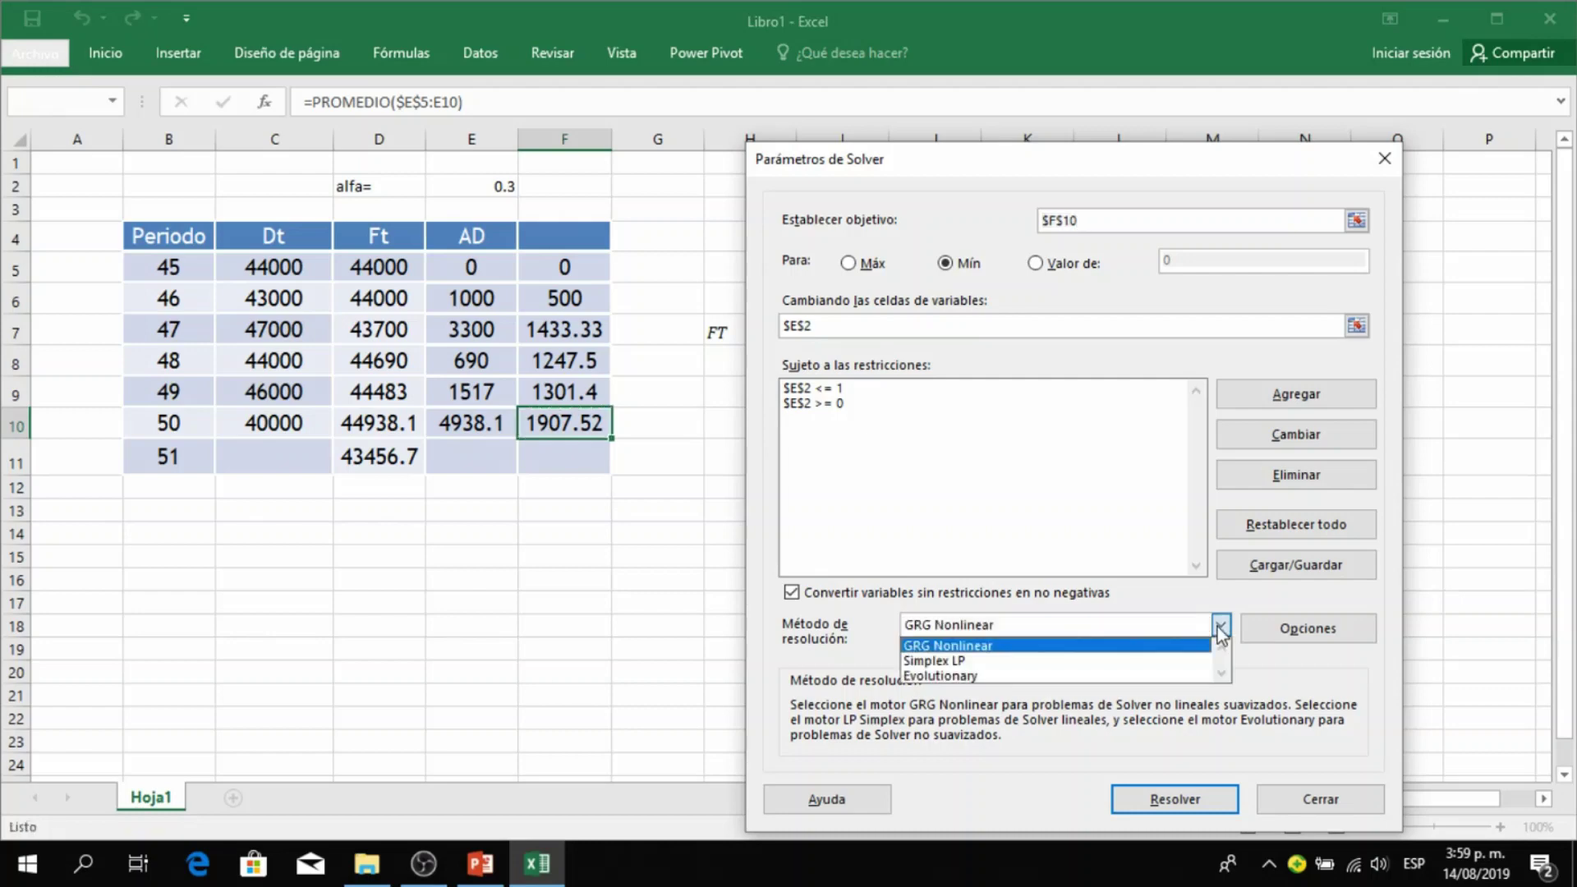
{"action": "left_click", "coordinate": [1221, 629]}
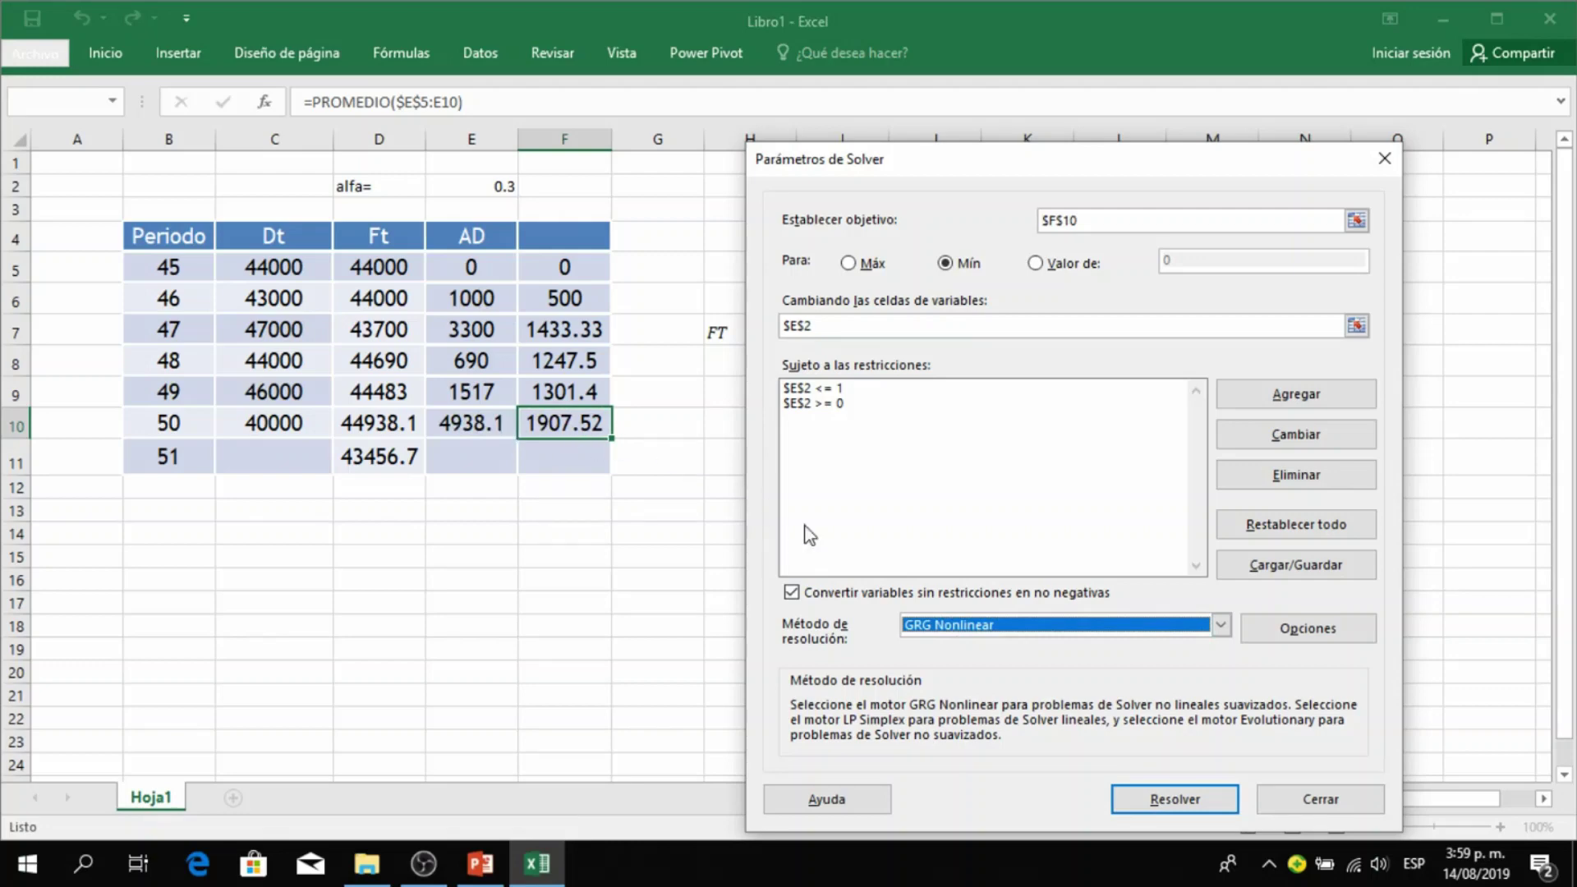
{"action": "left_click", "coordinate": [1176, 801]}
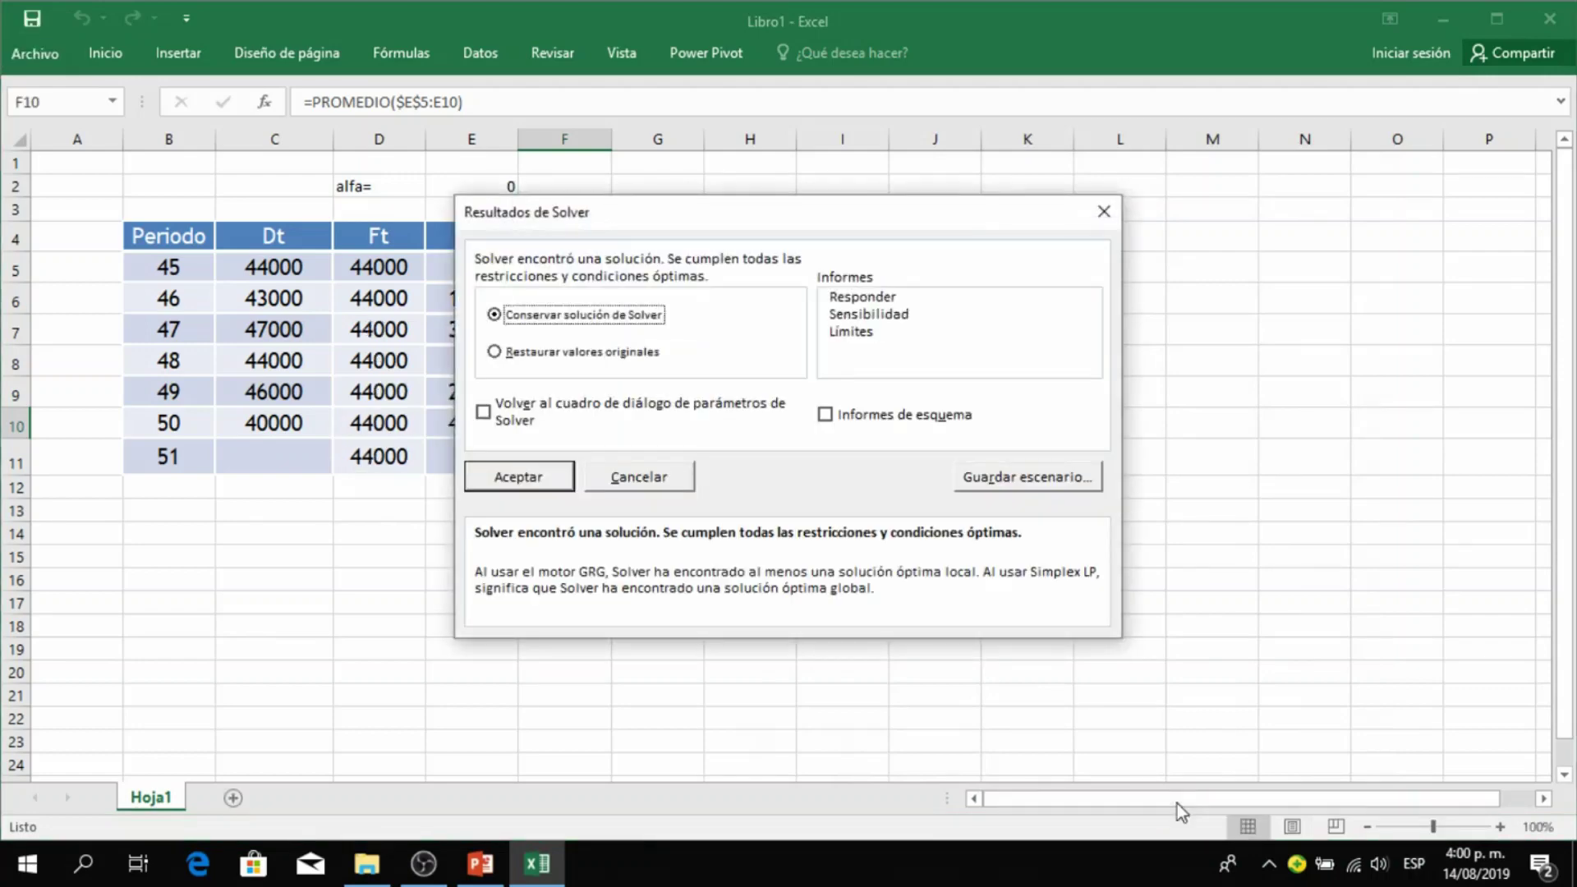
{"action": "left_click", "coordinate": [539, 477]}
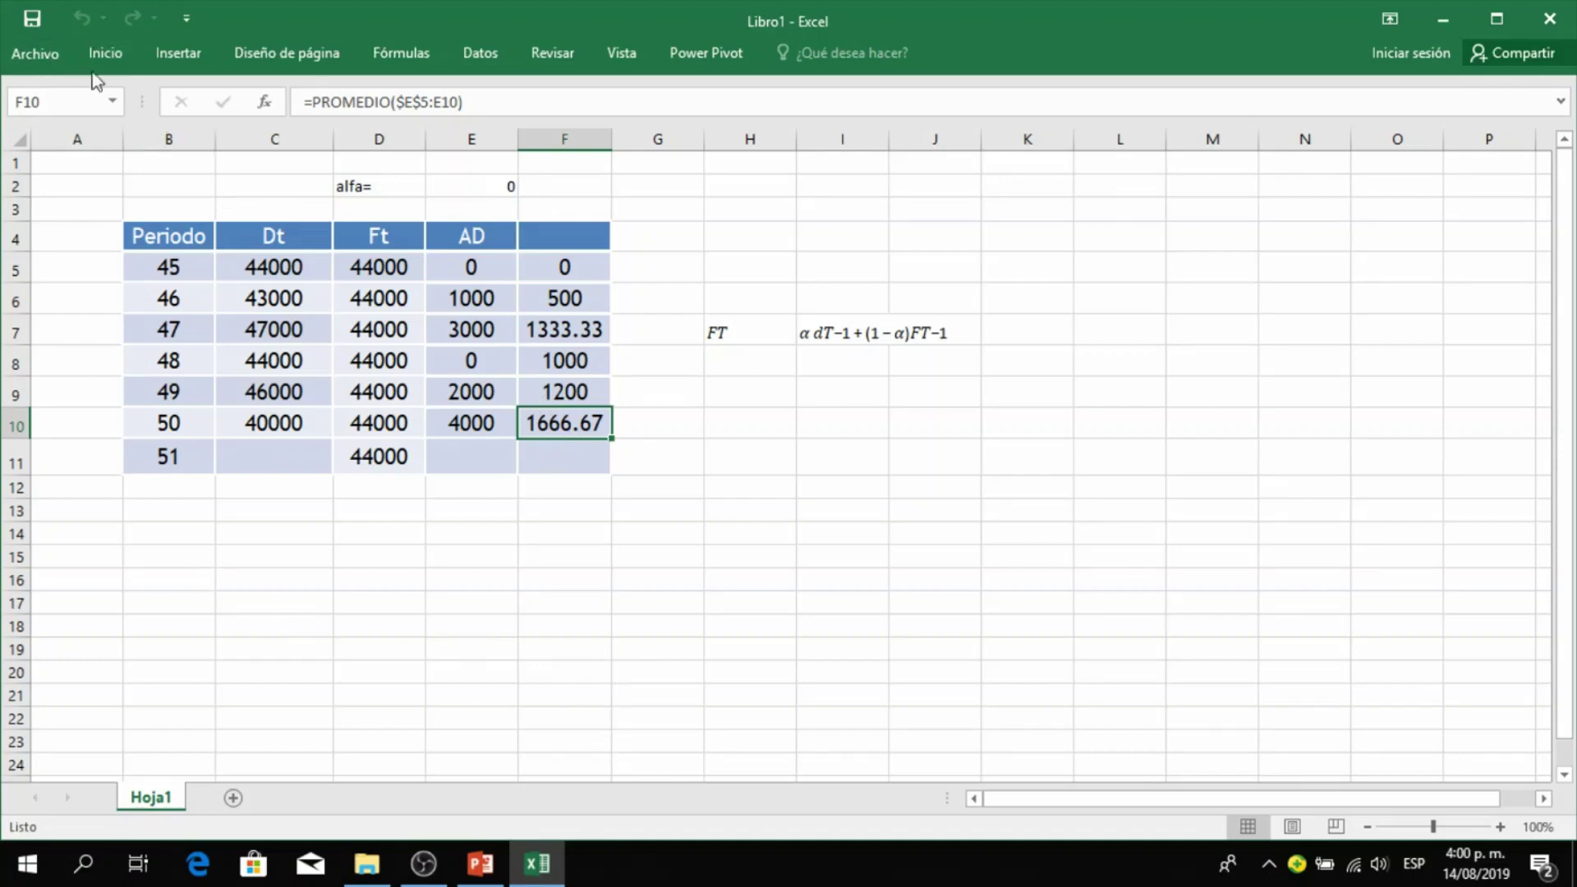
- Set alfa in E2 to 0.3 and select the last average deviation in F10 to compare the error
{"action": "left_click", "coordinate": [624, 579]}
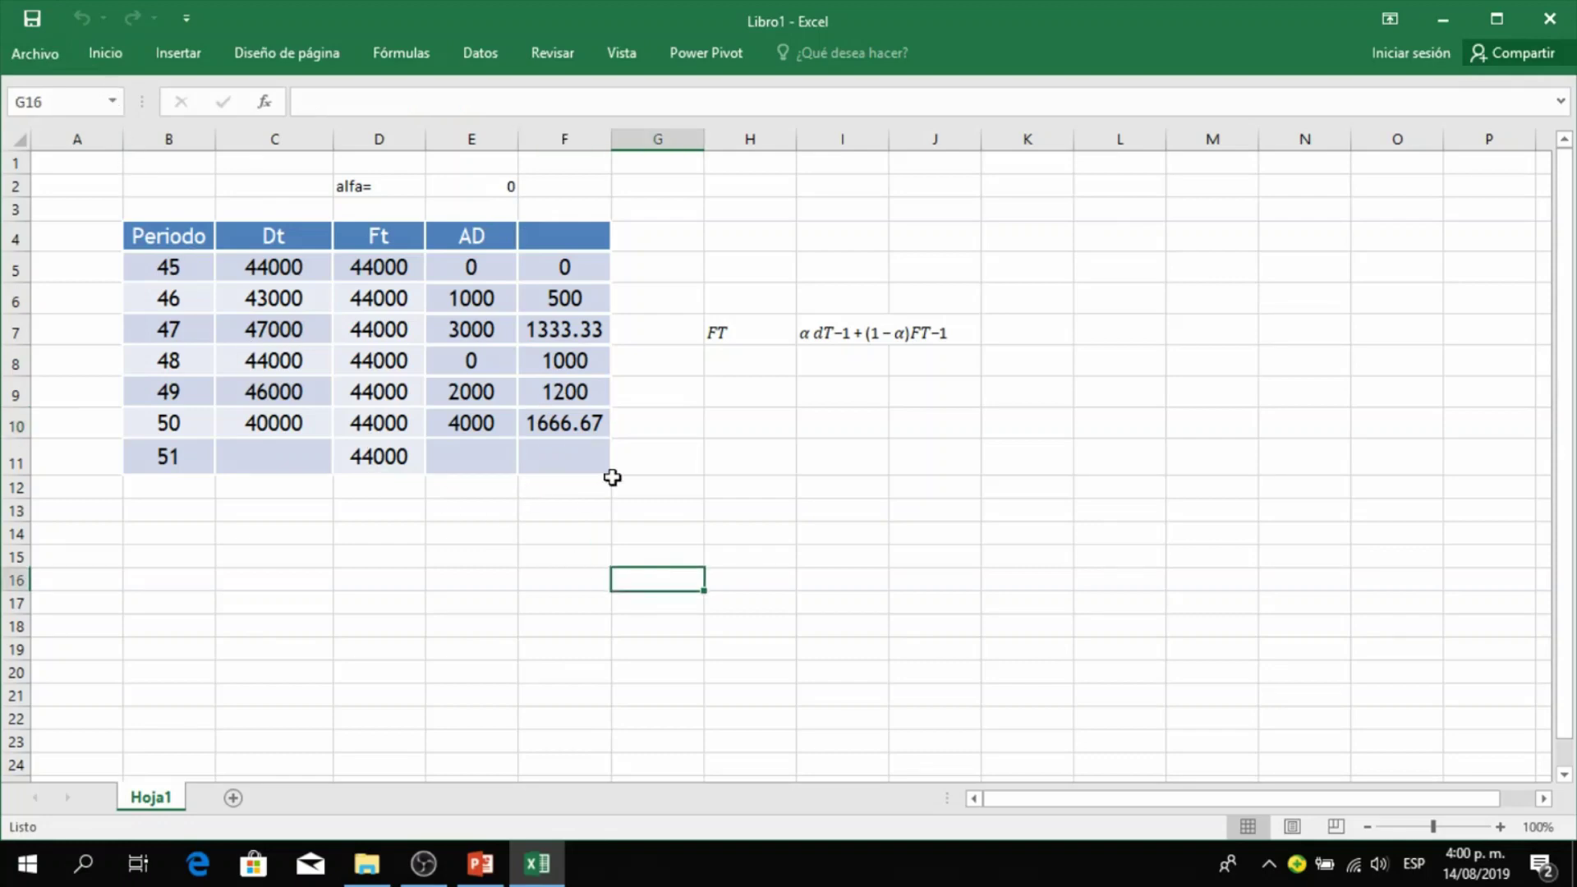
{"action": "left_click", "coordinate": [496, 187]}
{"action": "type", "text": "0.3"}
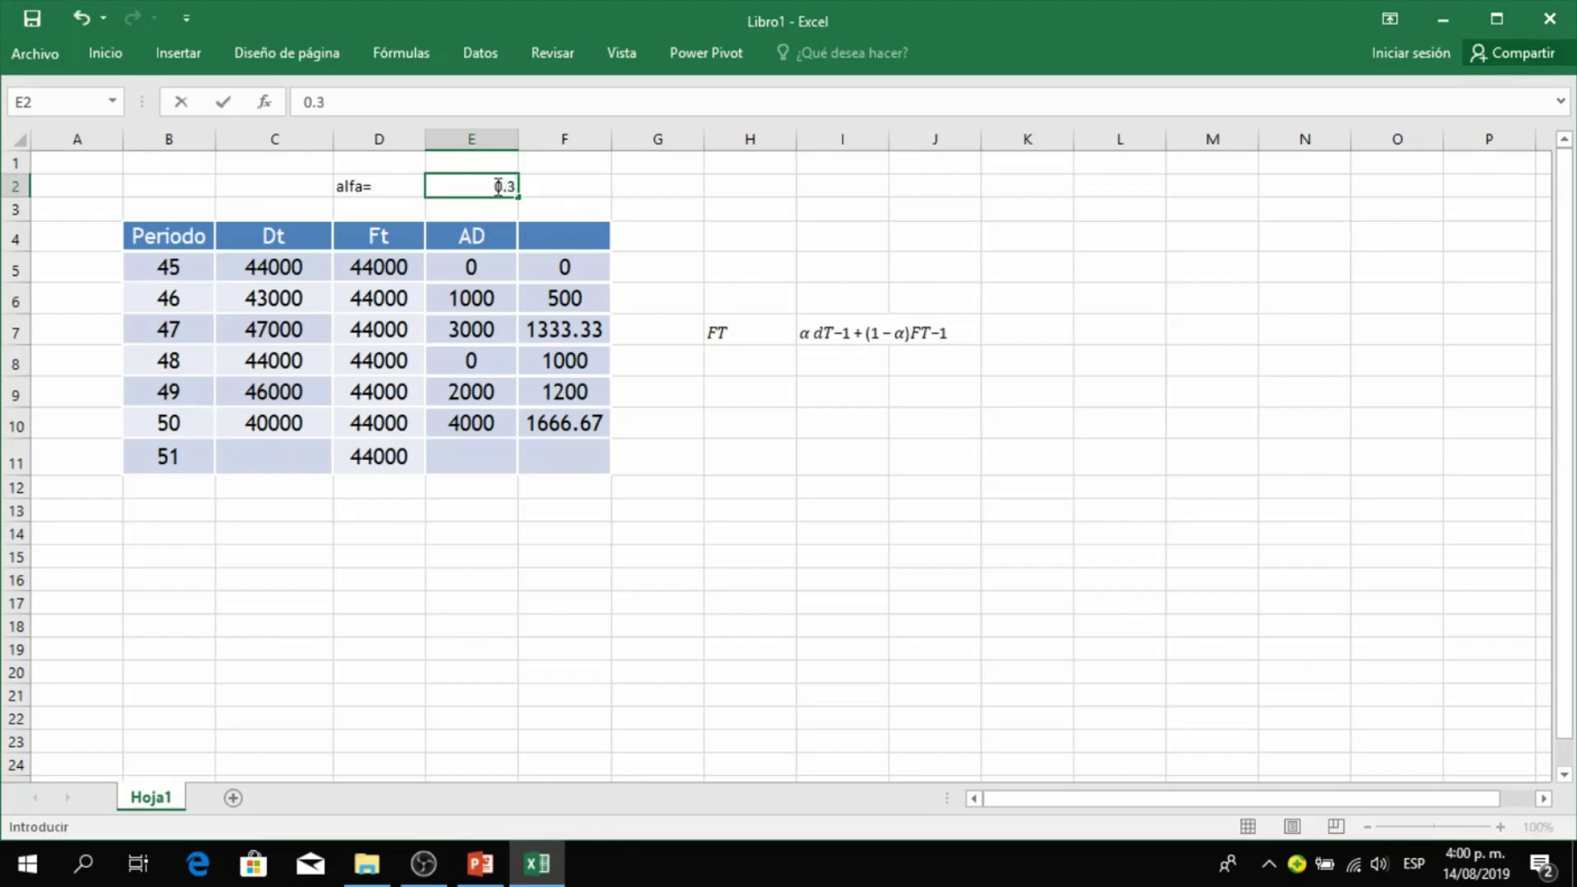
{"action": "key", "text": "Return"}
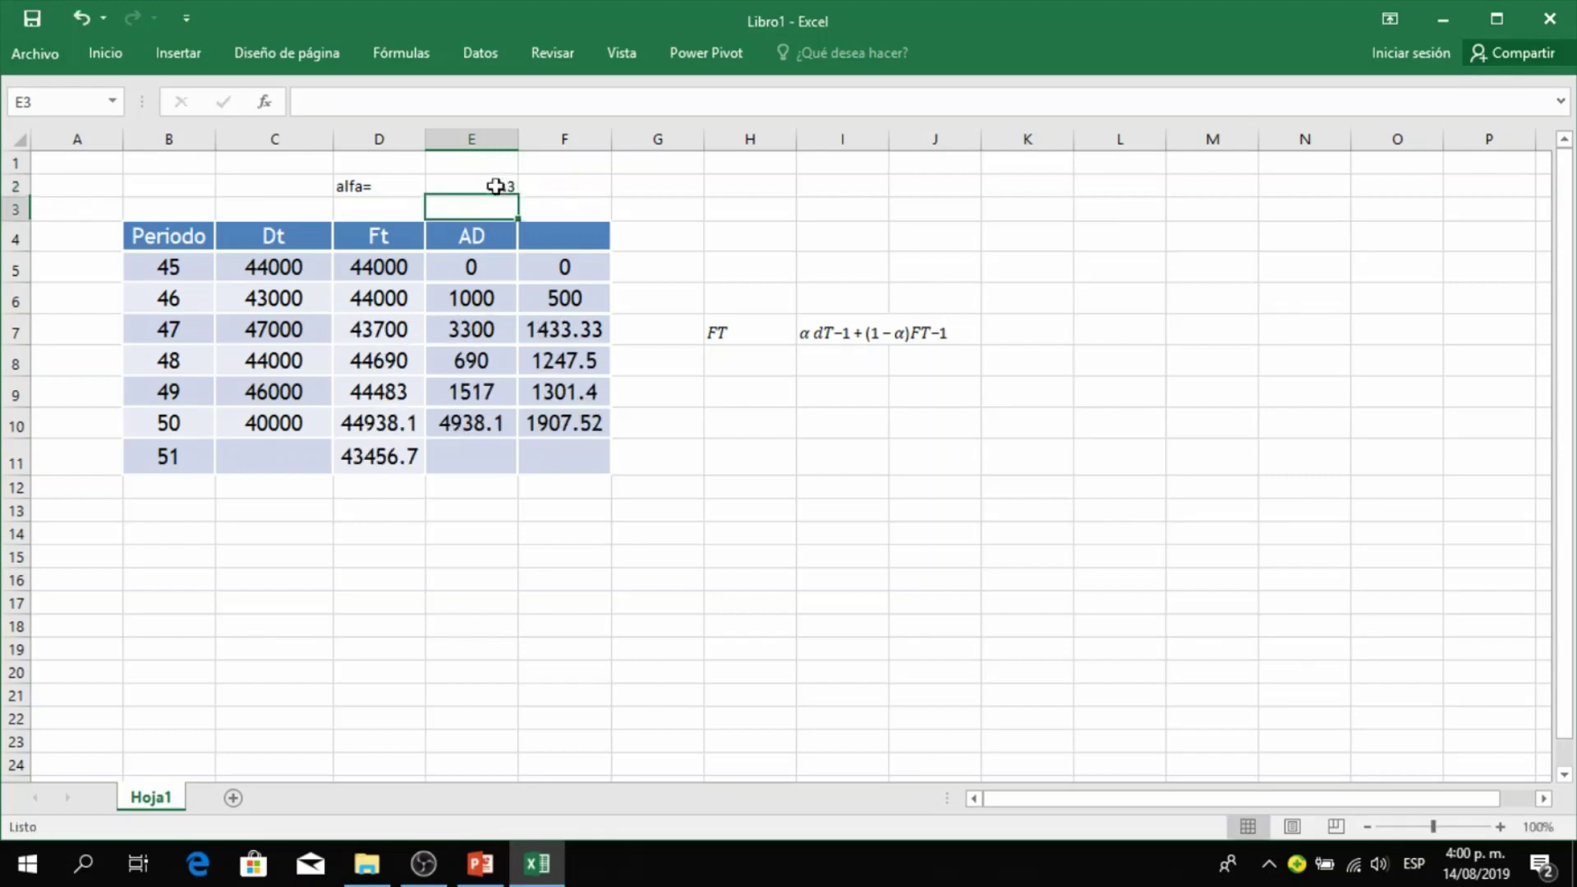
{"action": "left_click", "coordinate": [556, 424]}
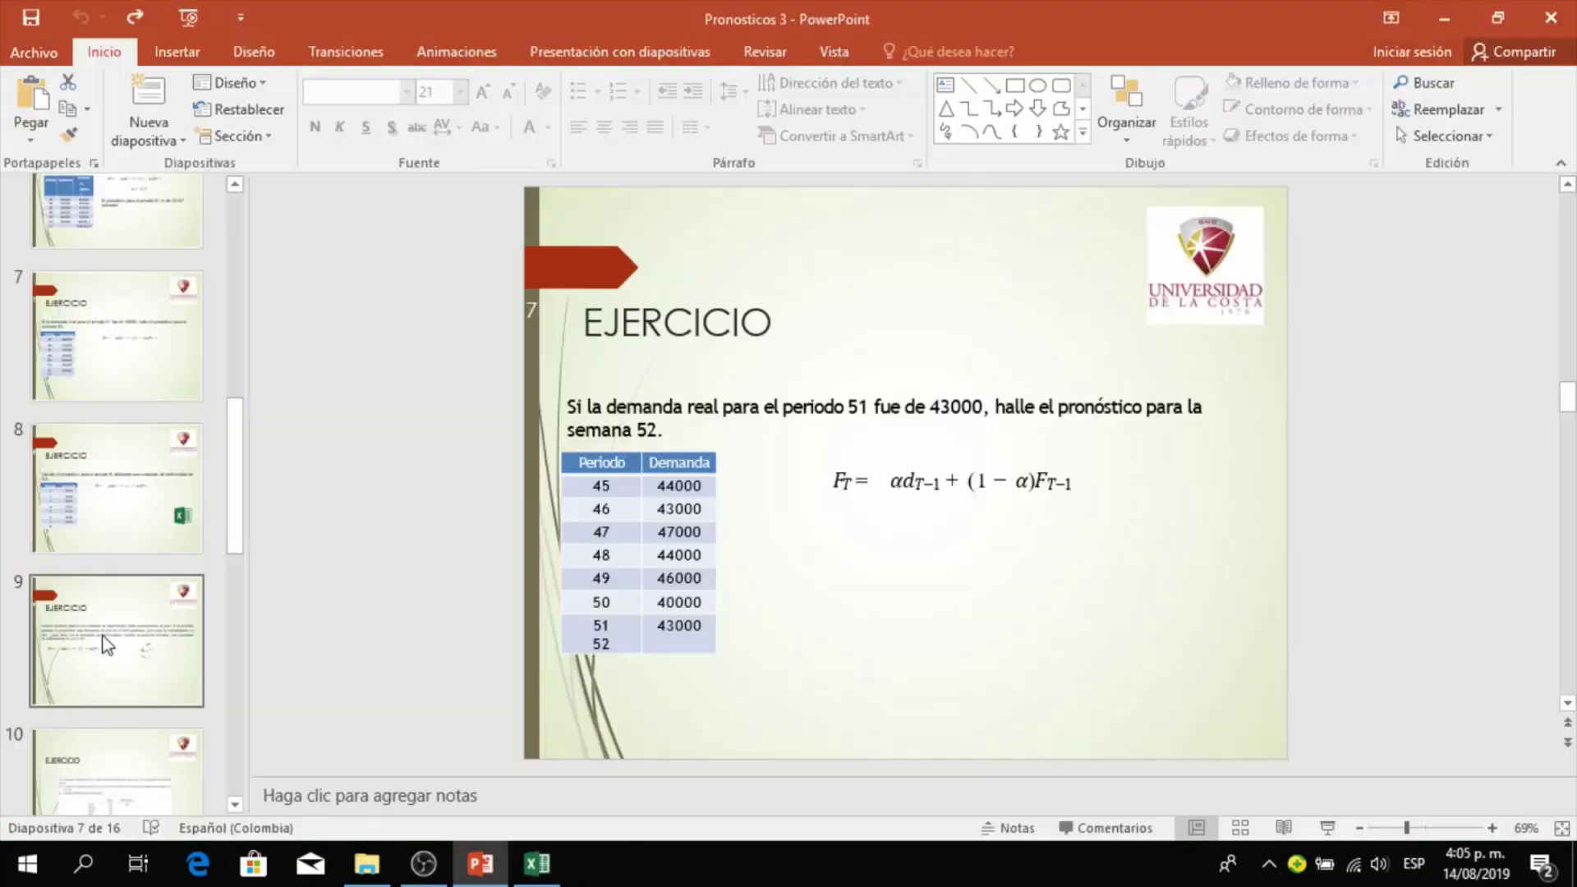
- In the Pronosticos 3 presentation in PowerPoint, review the exercises on slides 8 and 9 and look ahead to the following slides
{"action": "left_click", "coordinate": [115, 608]}
{"action": "left_click", "coordinate": [123, 483]}
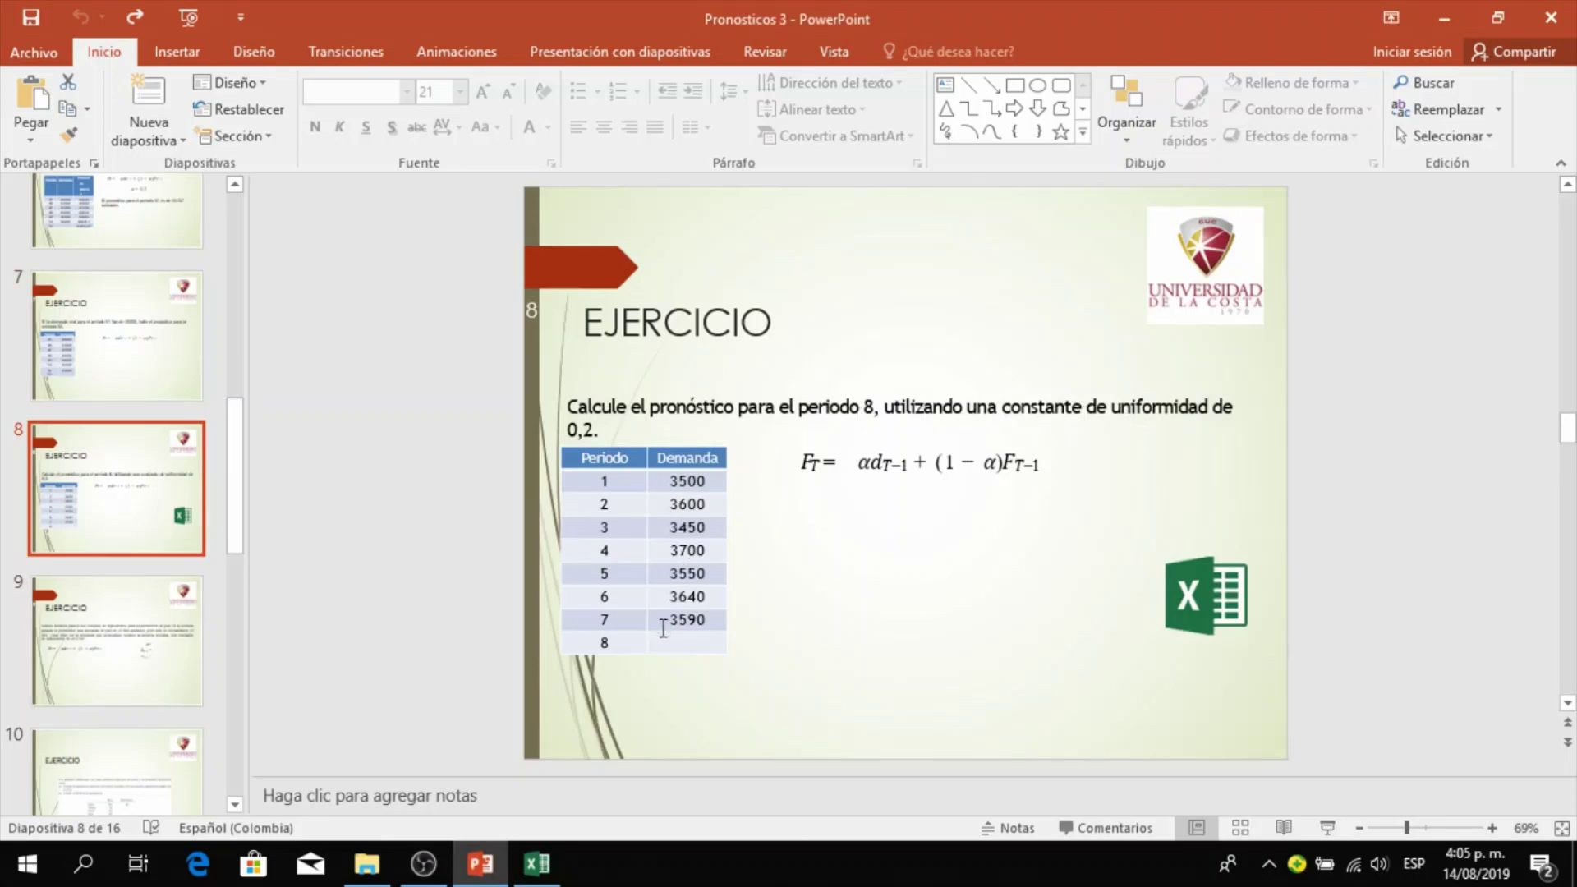
{"action": "left_click", "coordinate": [135, 617]}
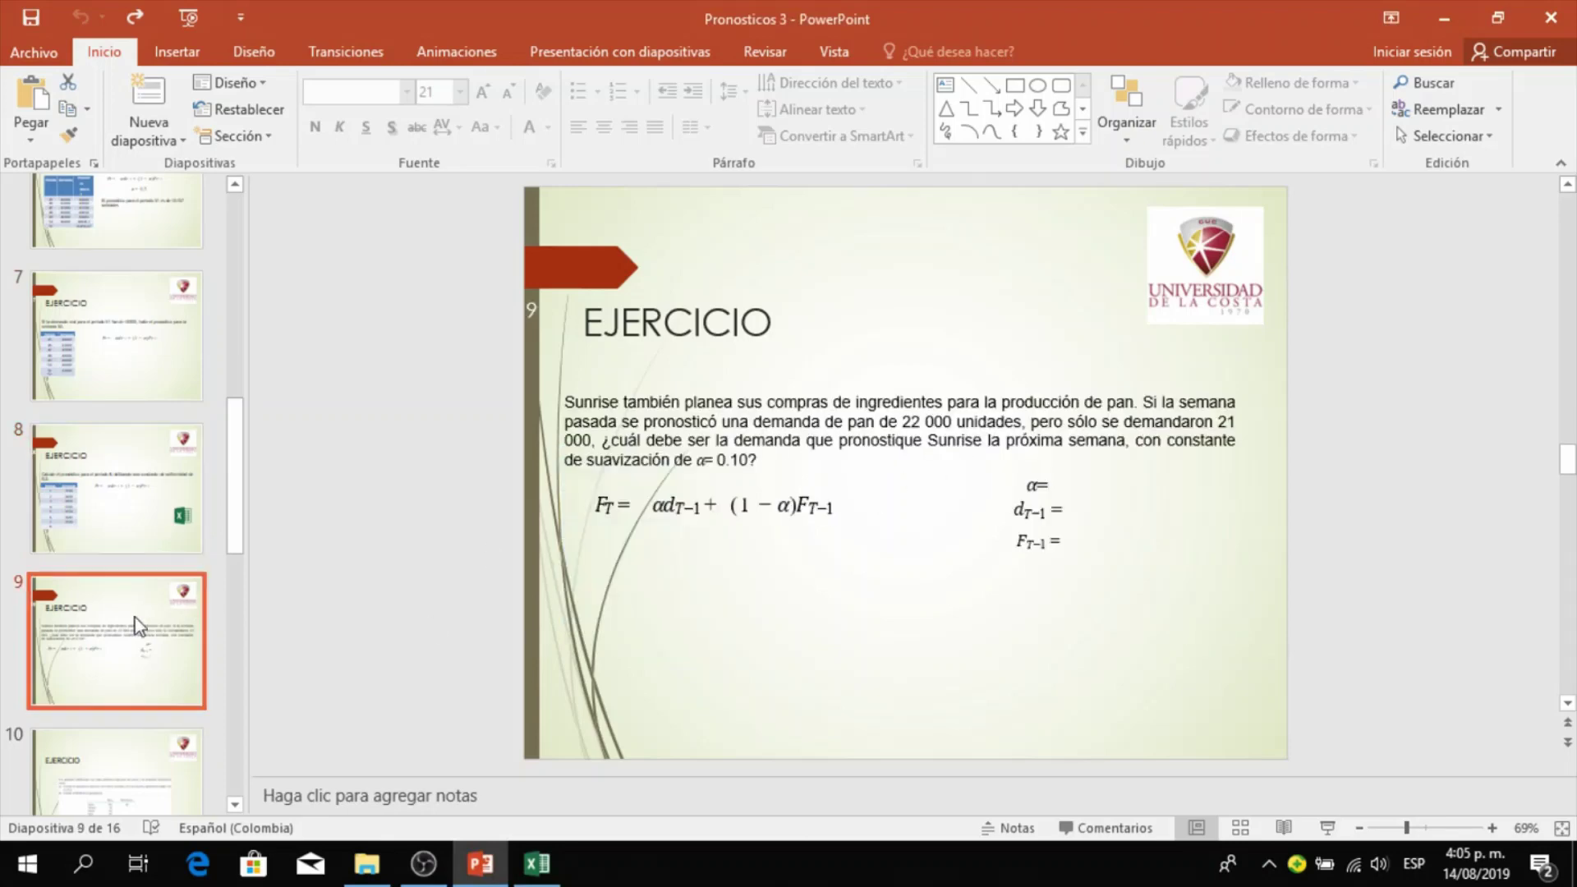
{"action": "scroll", "coordinate": [135, 618], "scroll_direction": "down", "scroll_amount": 2}
{"action": "scroll", "coordinate": [134, 617], "scroll_direction": "down", "scroll_amount": 1}
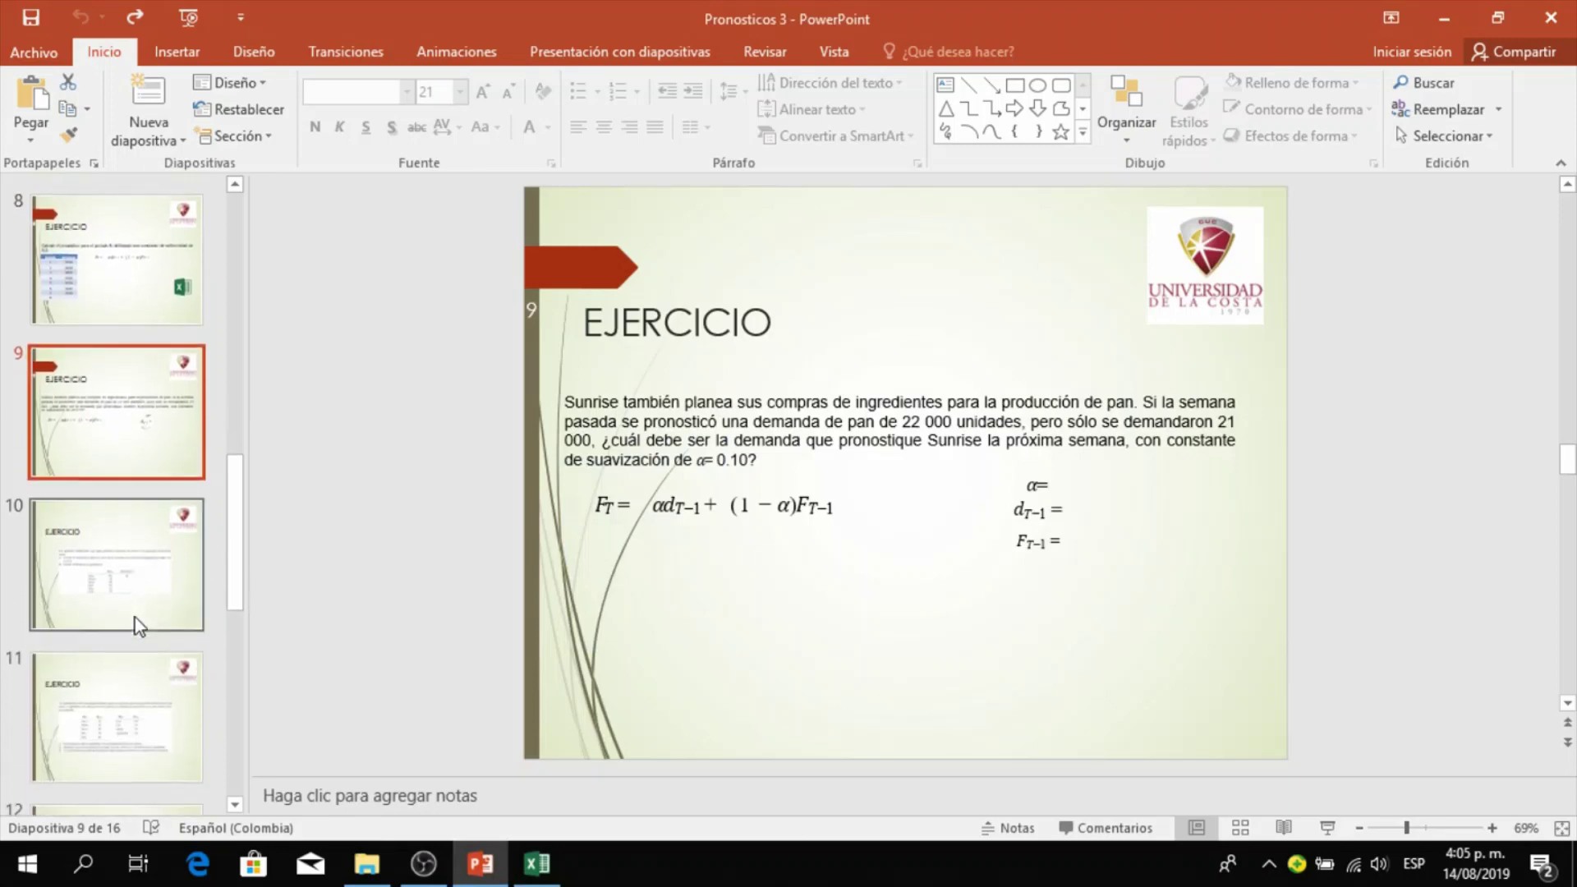
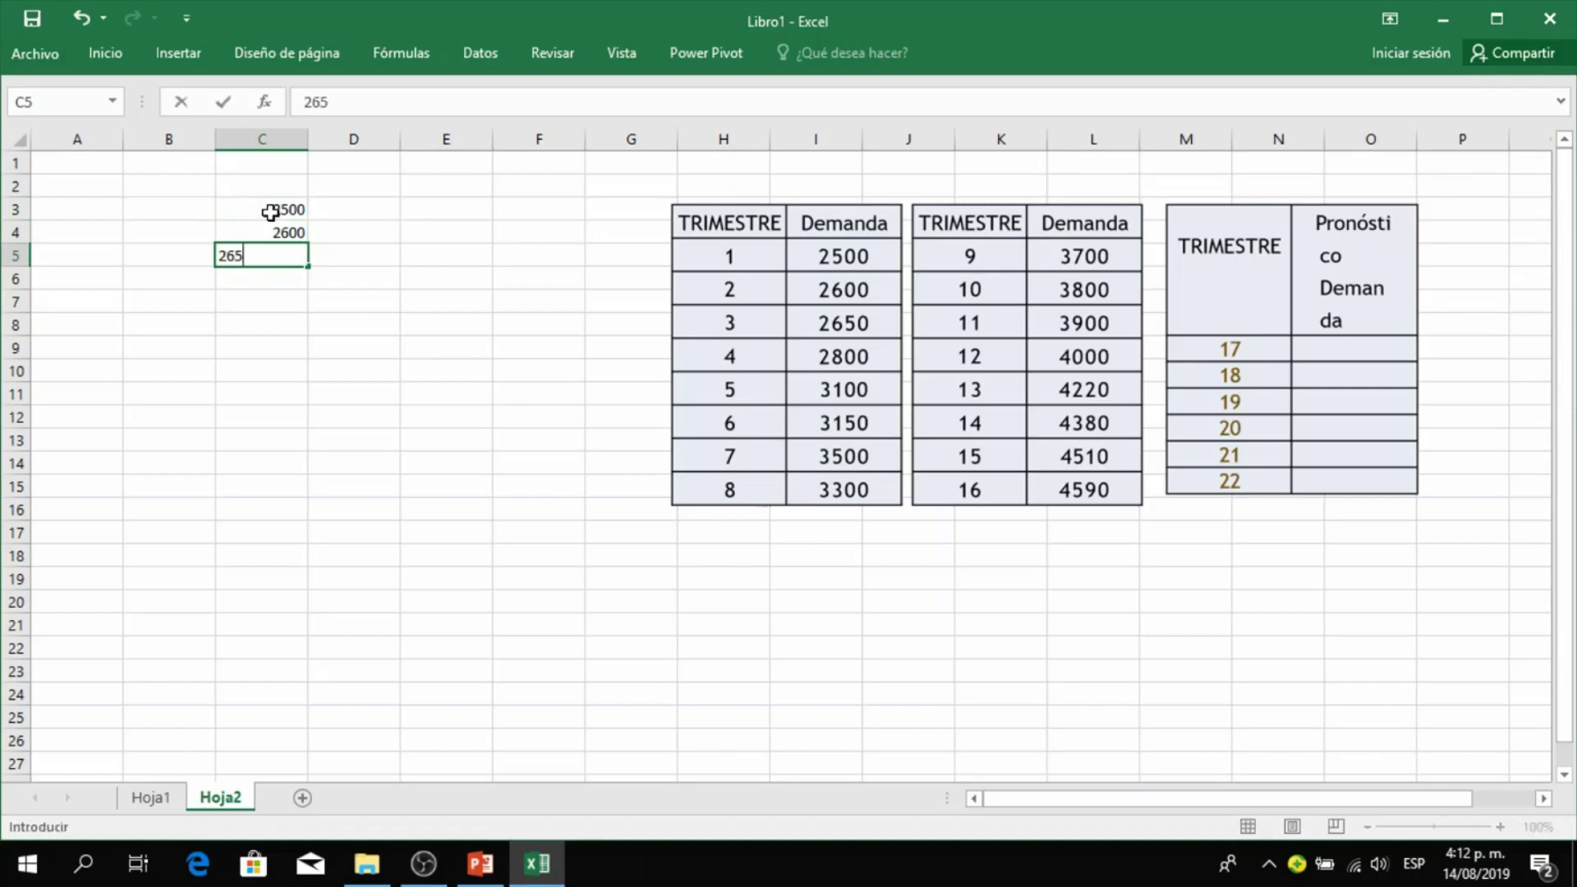
- Fill C5:C10 with the demand for quarters 3 to 8: 2650, 2800, 3100, 3150, 3500 and 3300
{"action": "key", "text": "Return"}
{"action": "type", "text": "2800"}
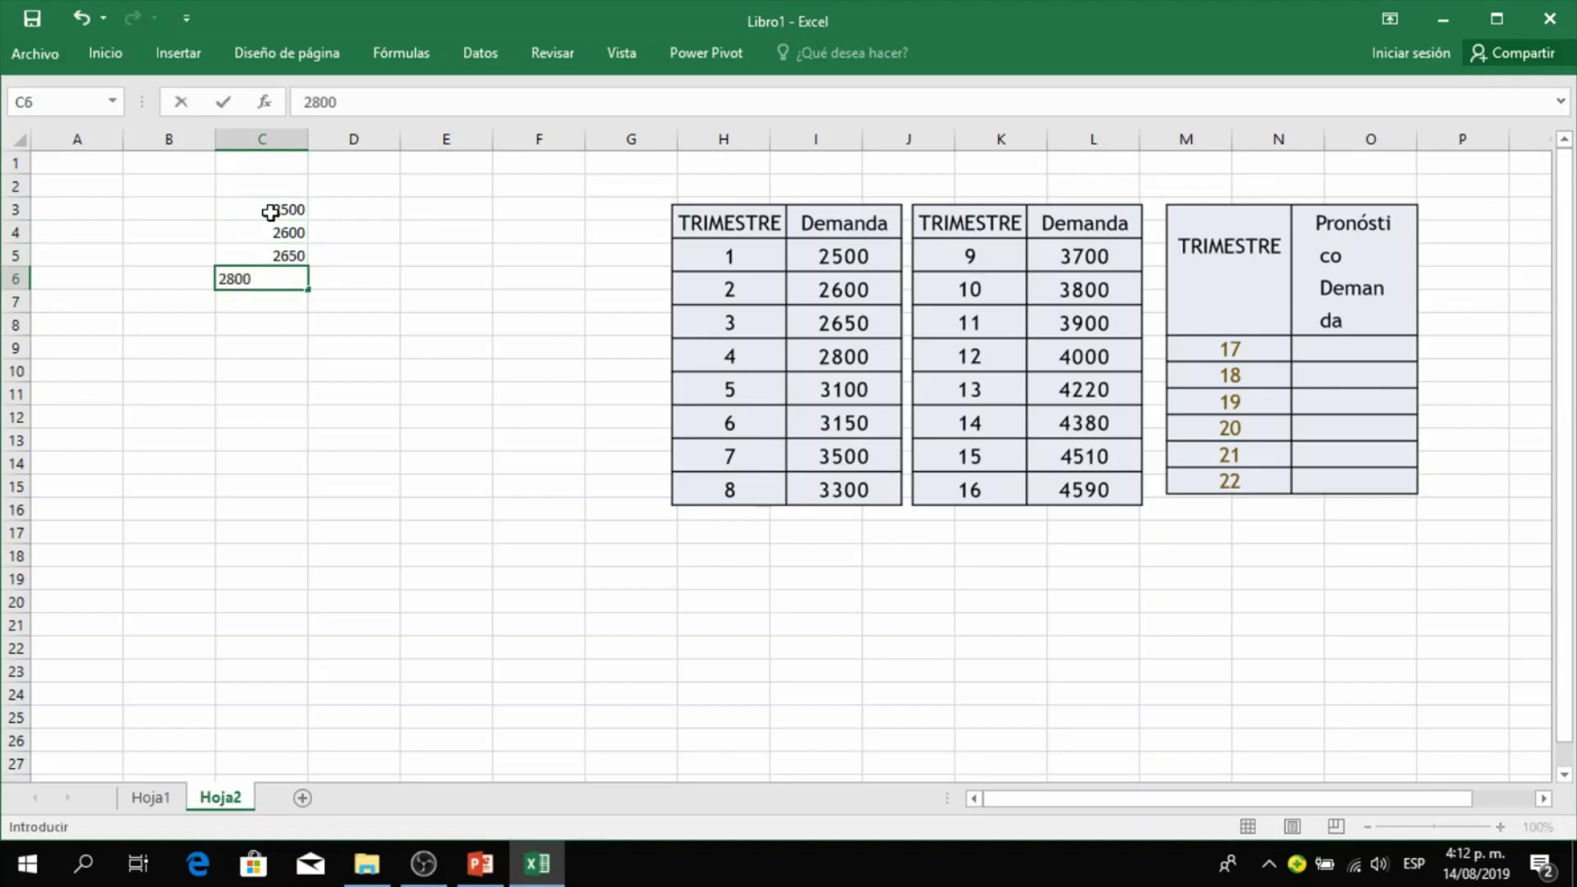
{"action": "key", "text": "Return"}
{"action": "type", "text": "3100"}
{"action": "key", "text": "Return"}
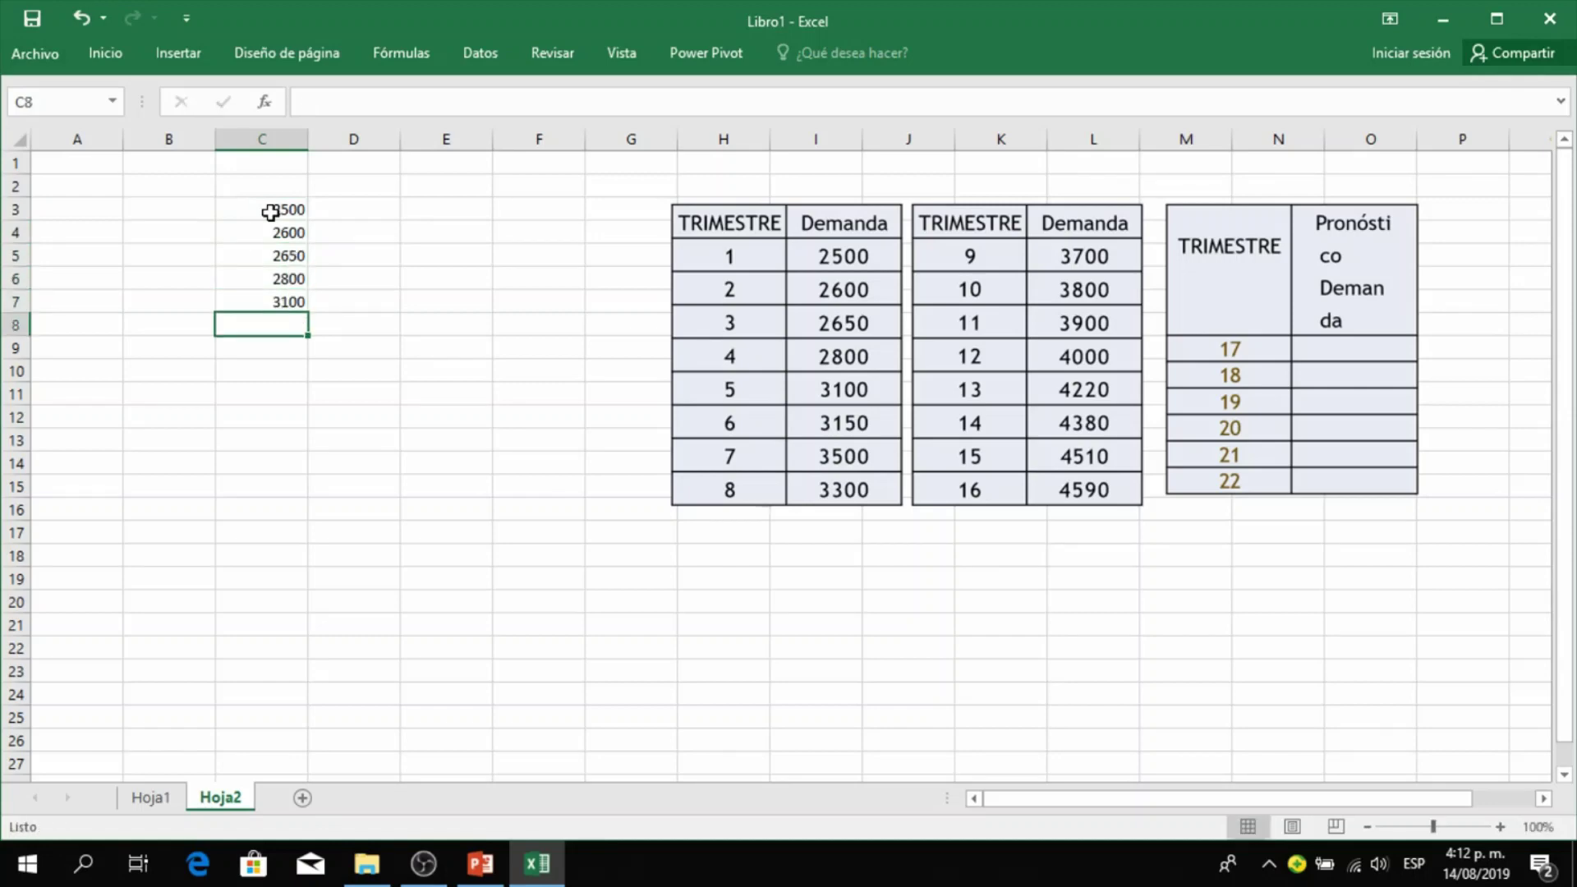
{"action": "type", "text": "3150"}
{"action": "key", "text": "ctrl+Return"}
{"action": "key", "text": "Return"}
{"action": "type", "text": "3500"}
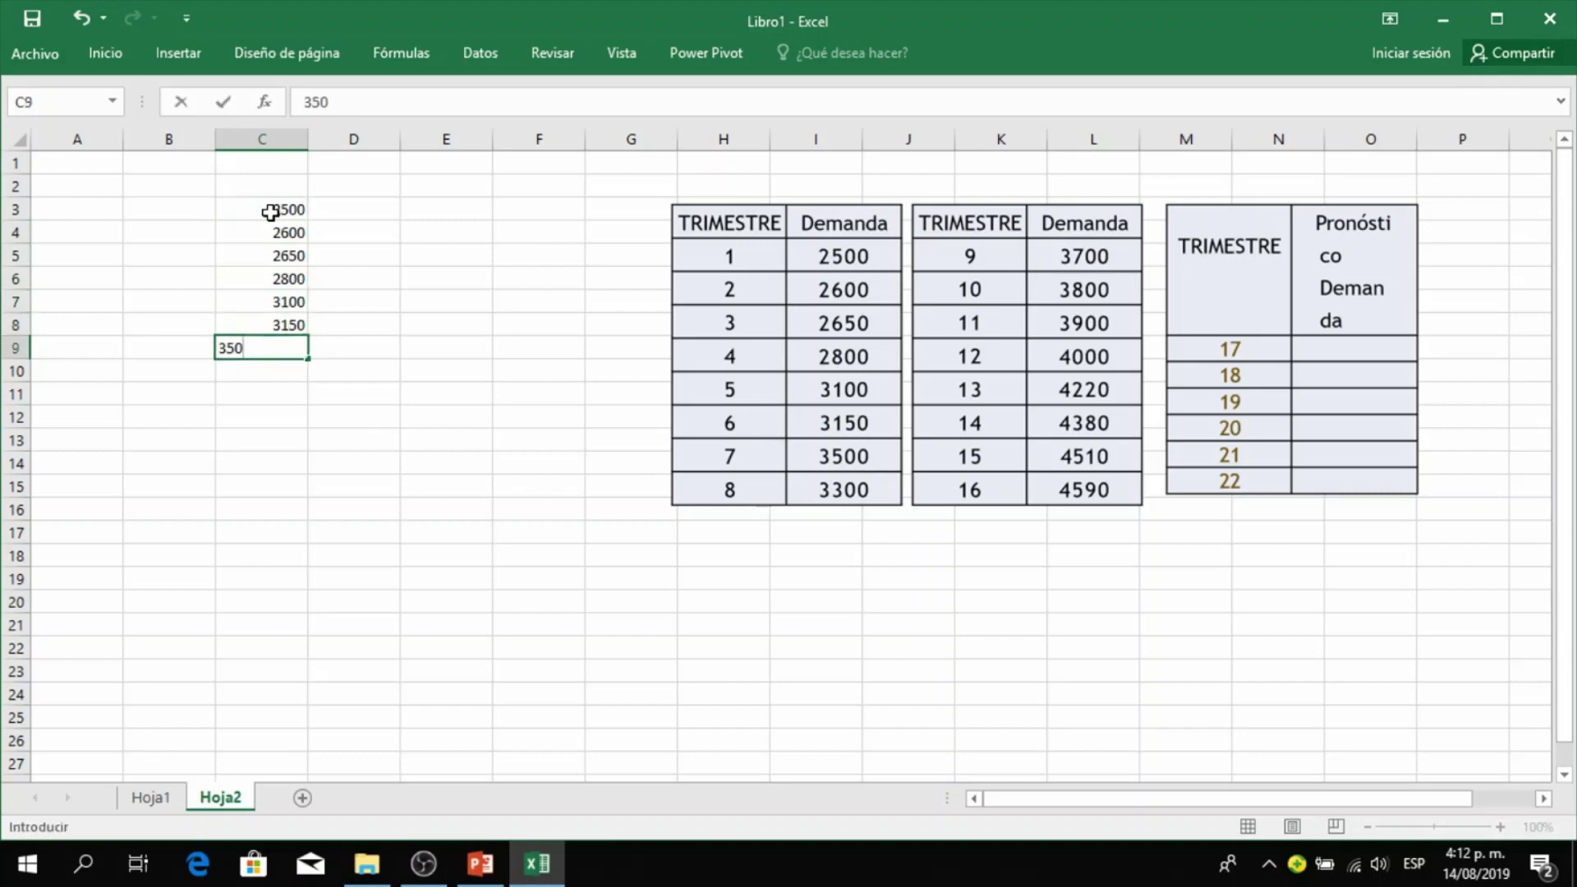
{"action": "key", "text": "ctrl+Return"}
{"action": "key", "text": "Return"}
{"action": "type", "text": "33"}
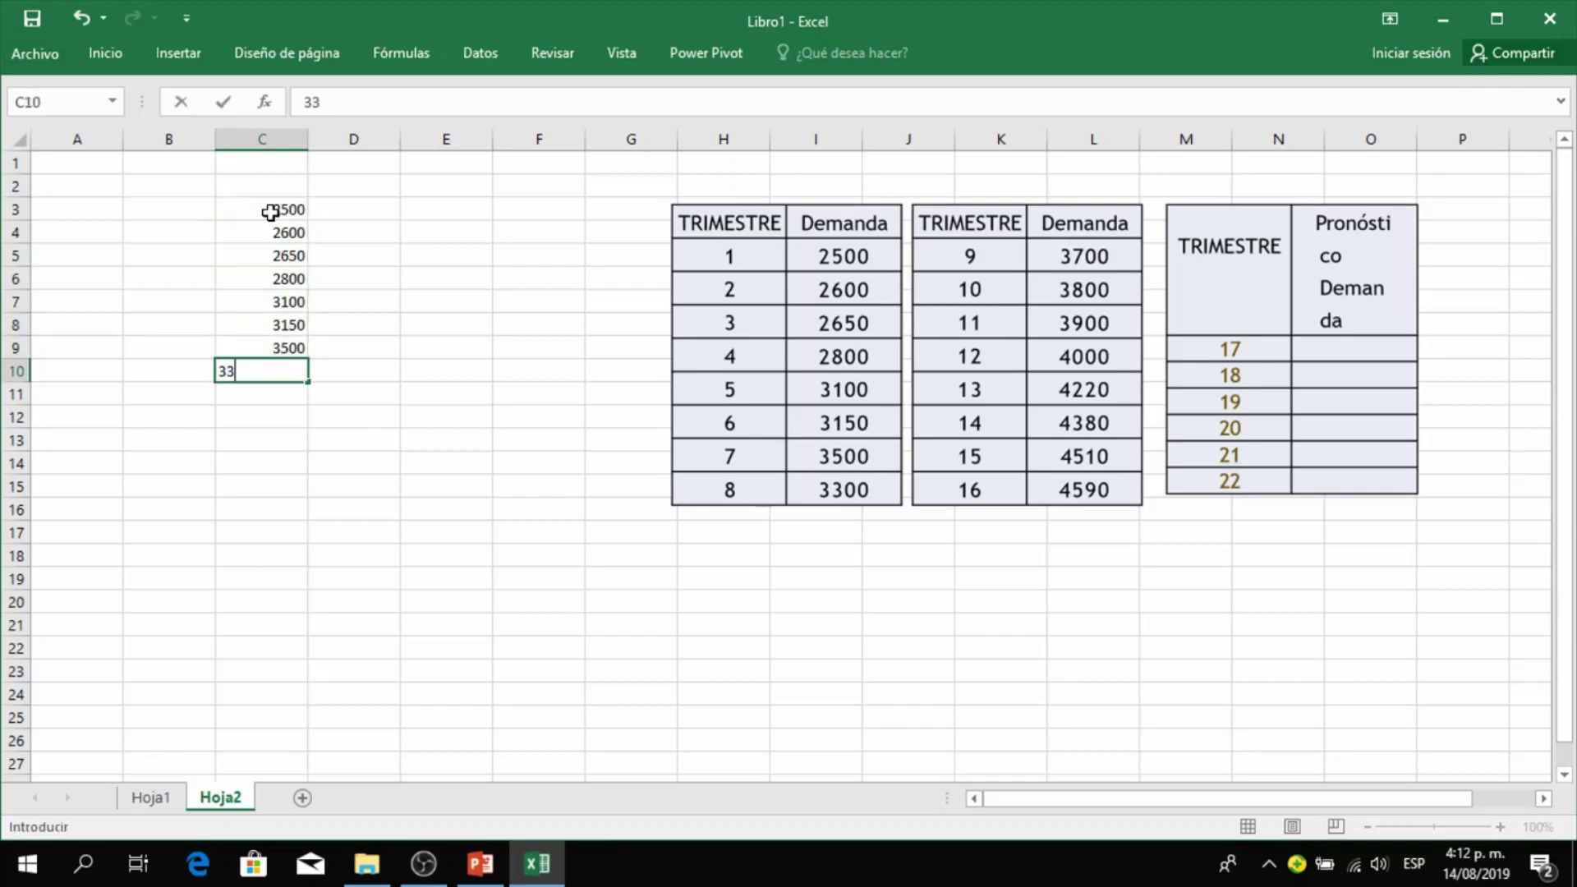
{"action": "type", "text": "00"}
{"action": "key", "text": "Return"}
- Enter the demand for quarters 9 to 12 in C11:C14 as 3700, 3800, 3900 and 4000
{"action": "type", "text": "3700"}
{"action": "key", "text": "Return"}
{"action": "type", "text": "3"}
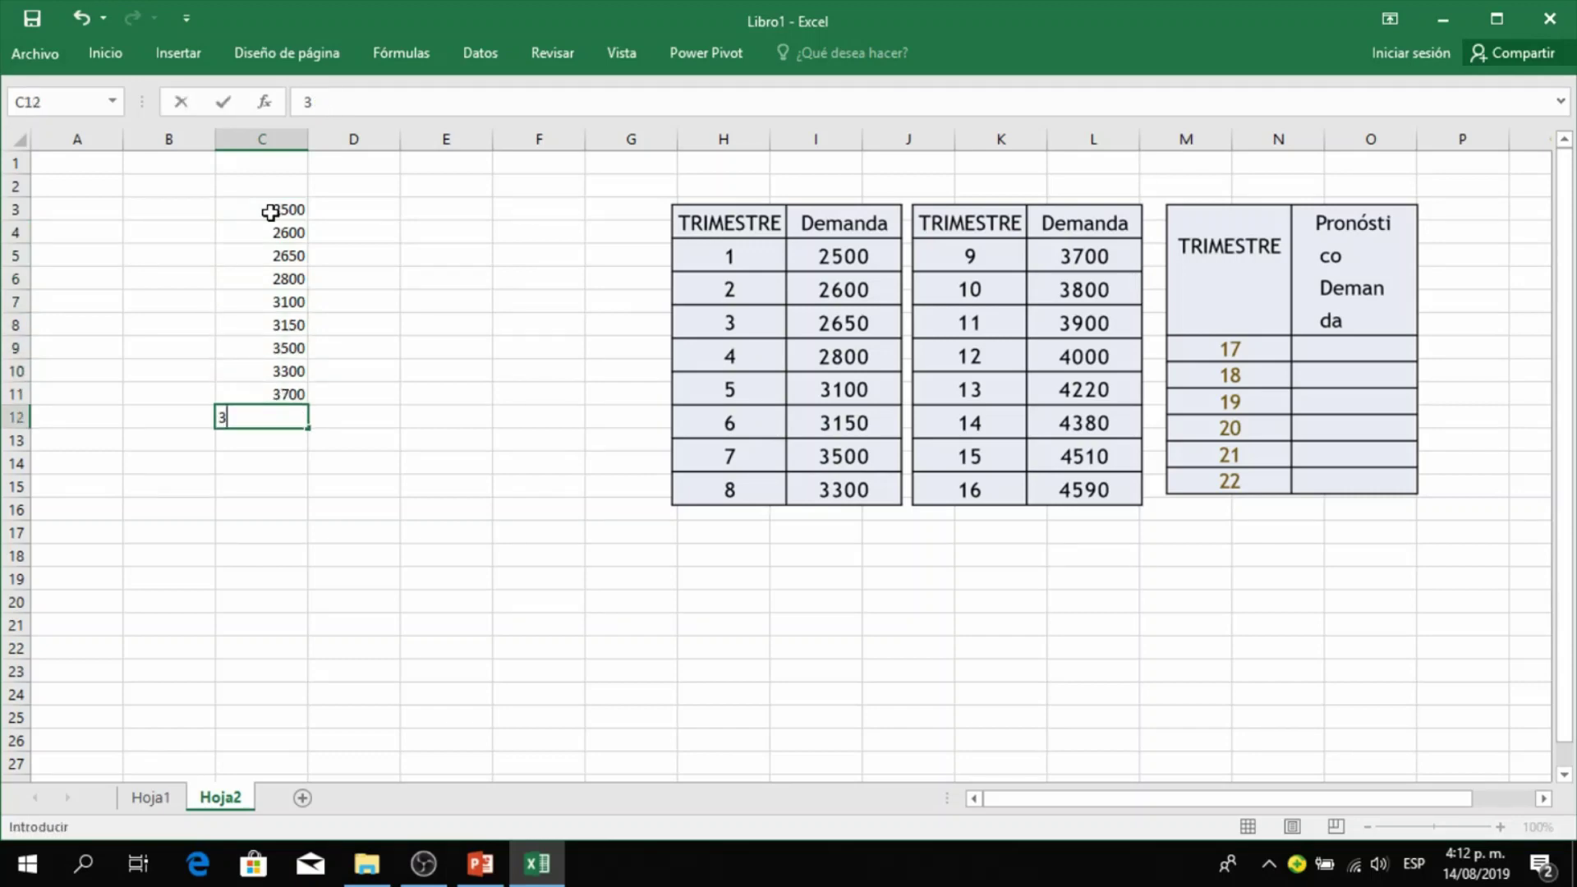
{"action": "type", "text": "800"}
{"action": "key", "text": "Return"}
{"action": "type", "text": "3900"}
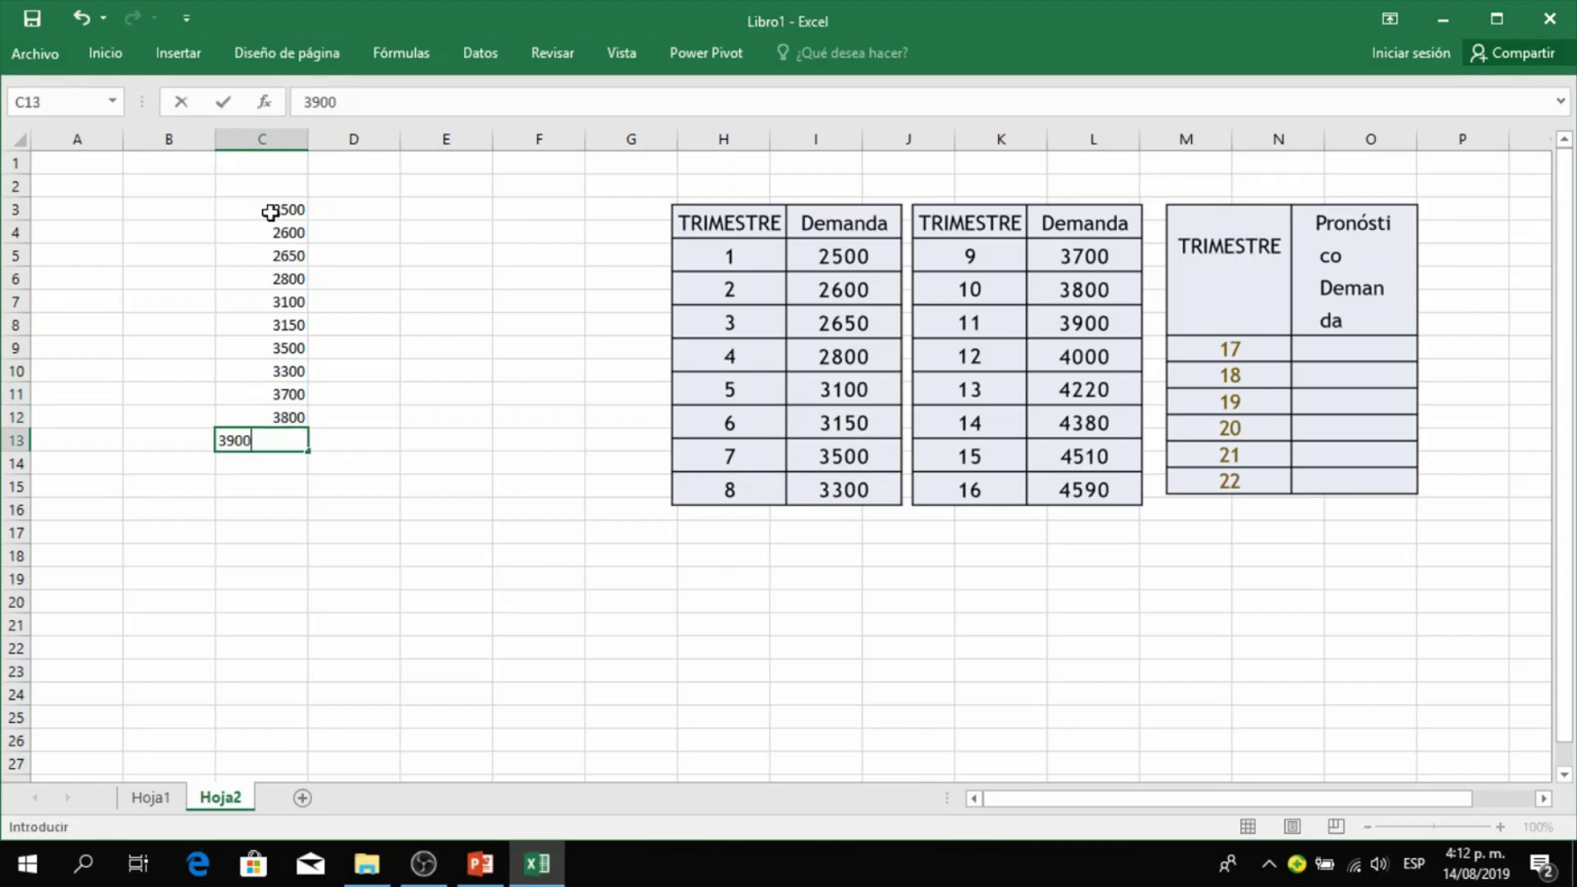
{"action": "key", "text": "Return"}
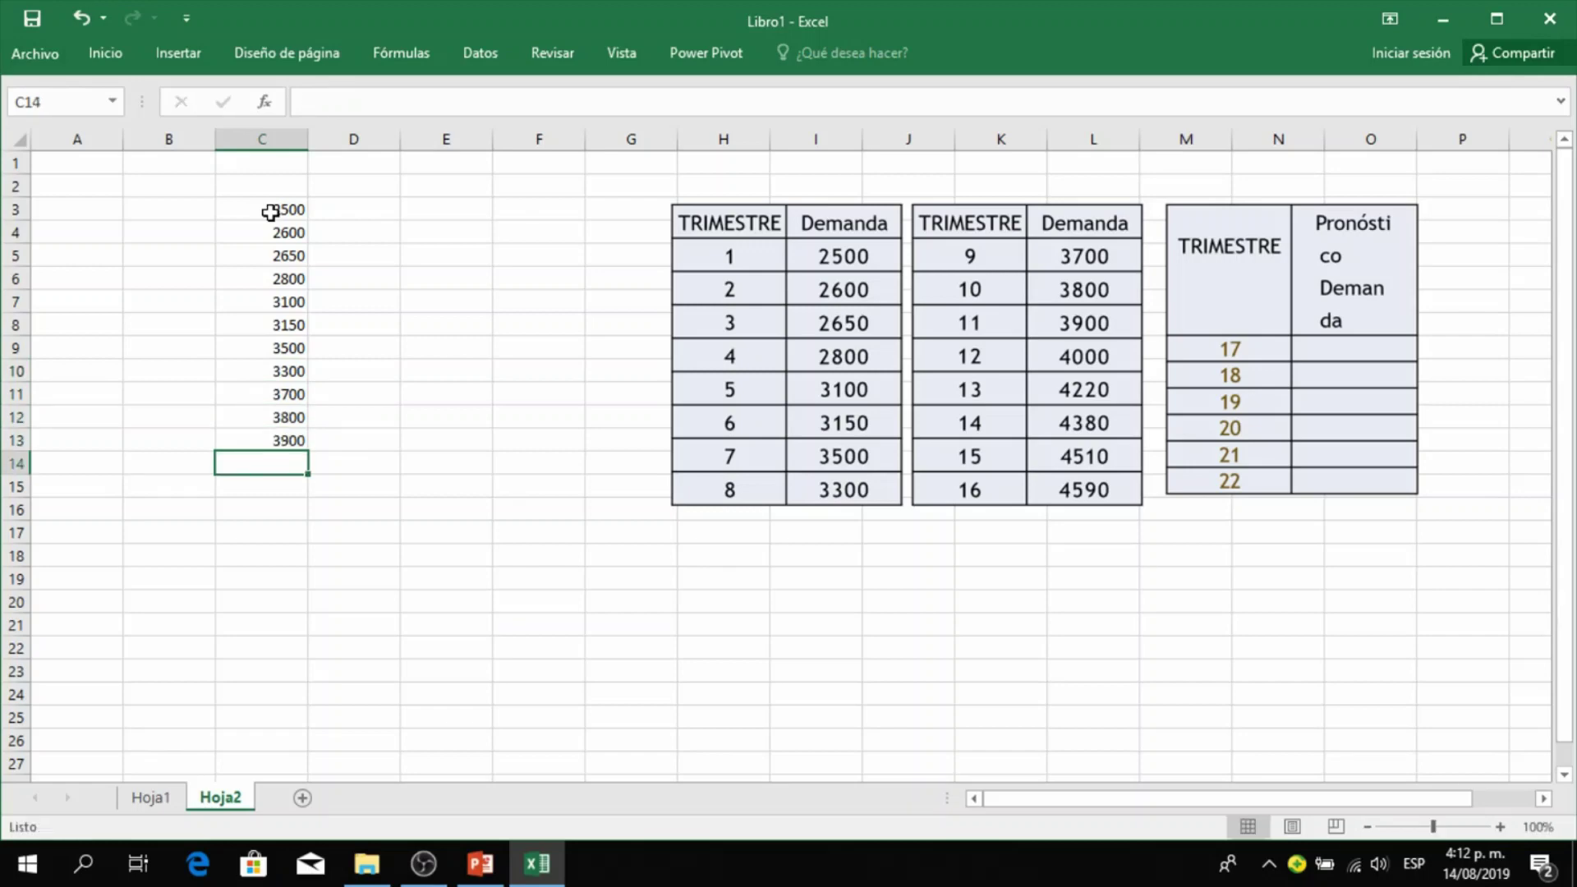
{"action": "type", "text": "40"}
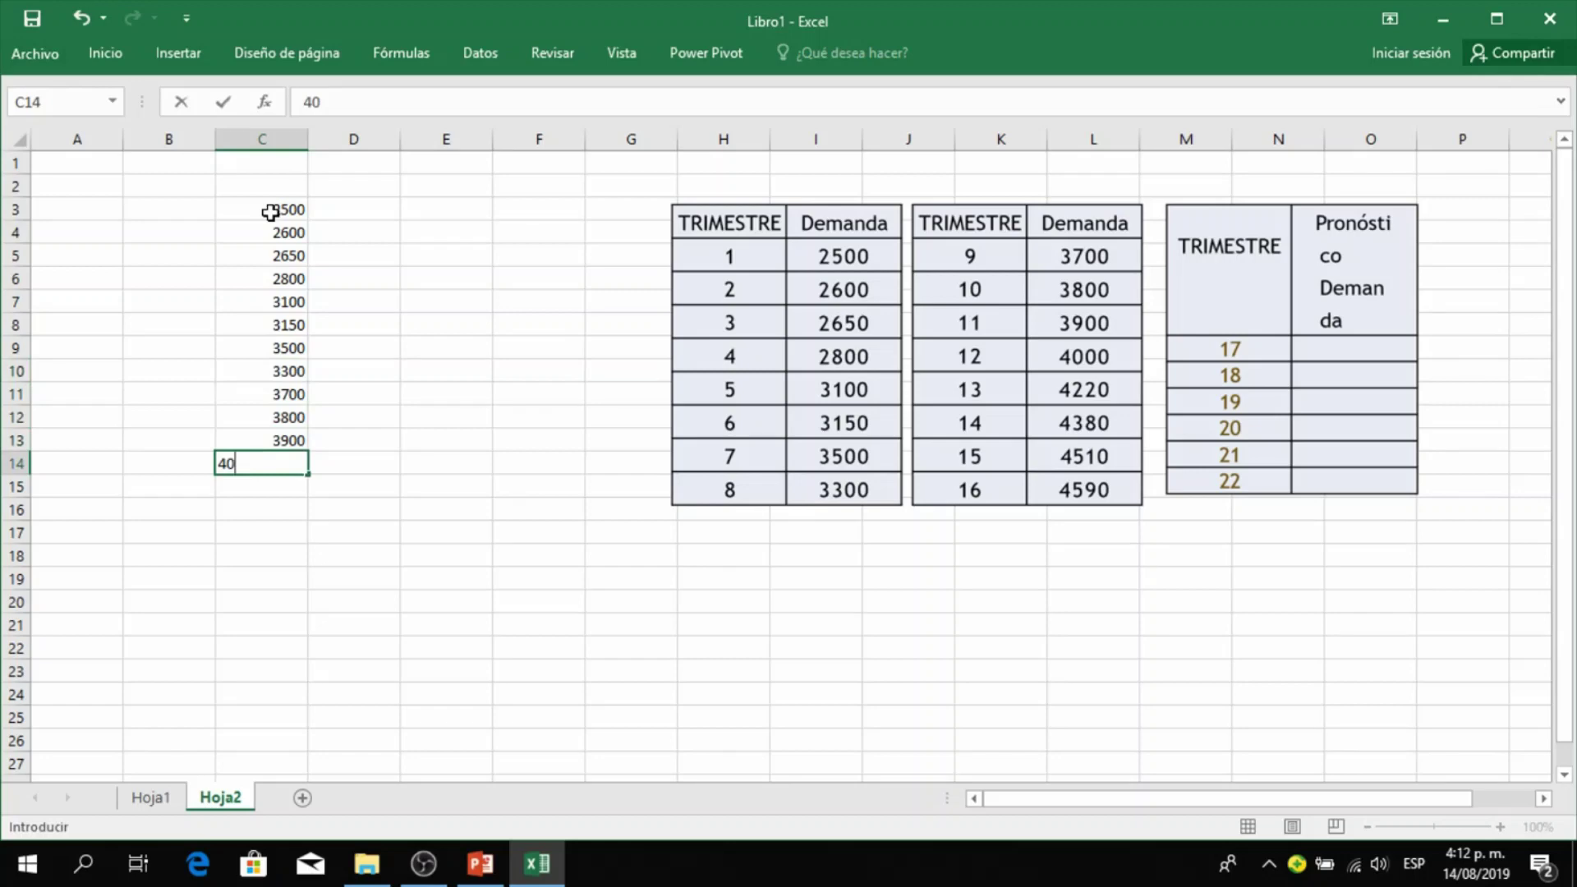
{"action": "type", "text": "00"}
{"action": "key", "text": "Return"}
- Enter the demand for quarters 13 to 16 in C15:C18 as 4220, 4380, 4510 and 4590
{"action": "type", "text": "4220"}
{"action": "key", "text": "Return"}
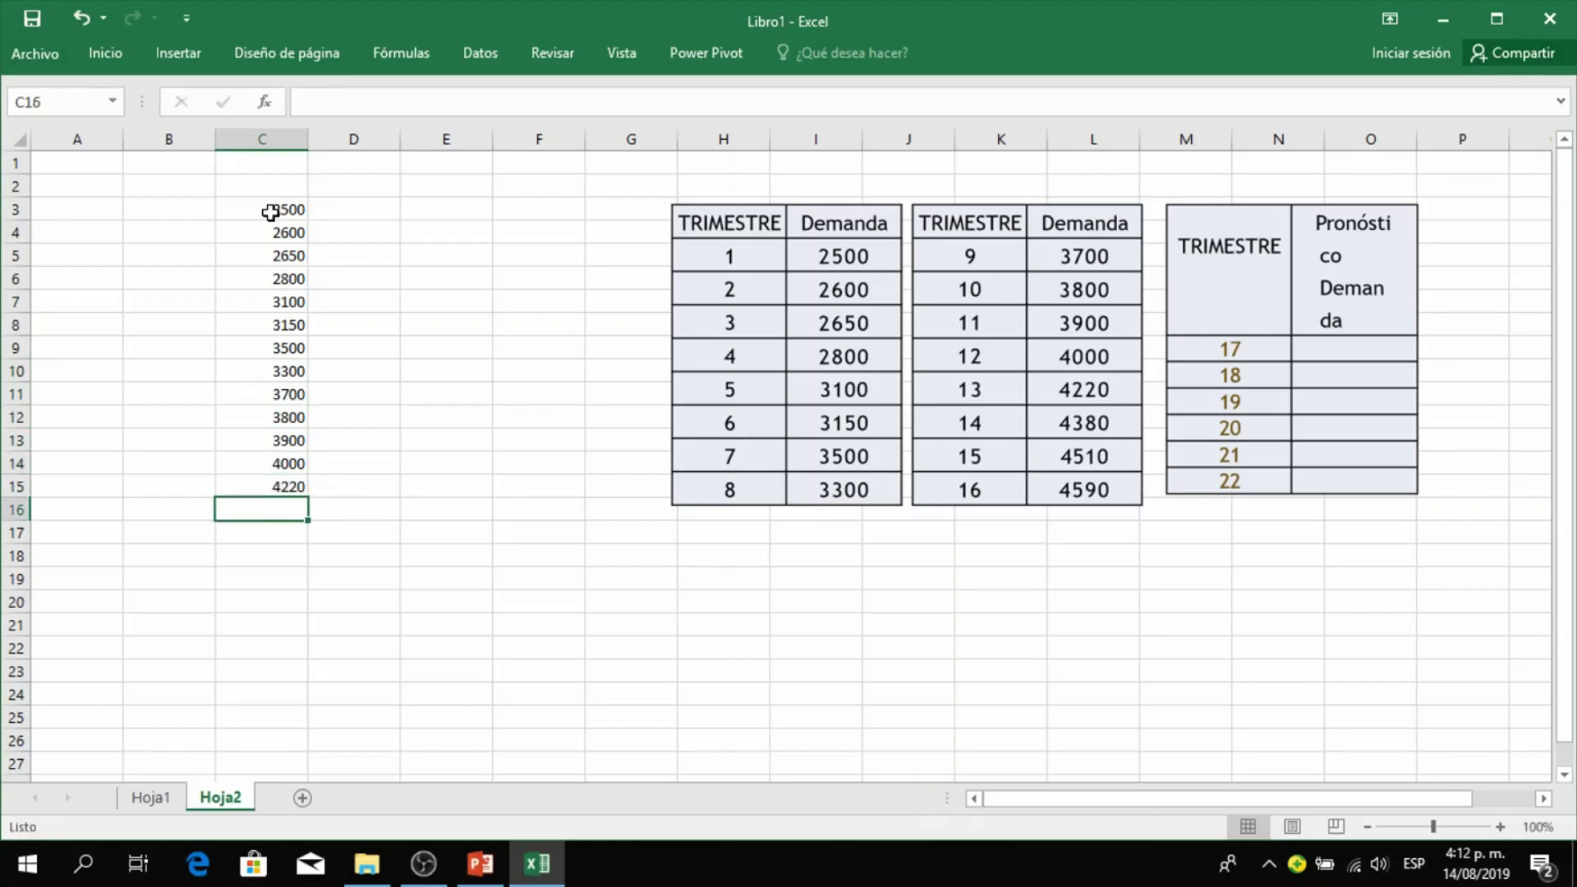
{"action": "type", "text": "4380"}
{"action": "key", "text": "ctrl+Return"}
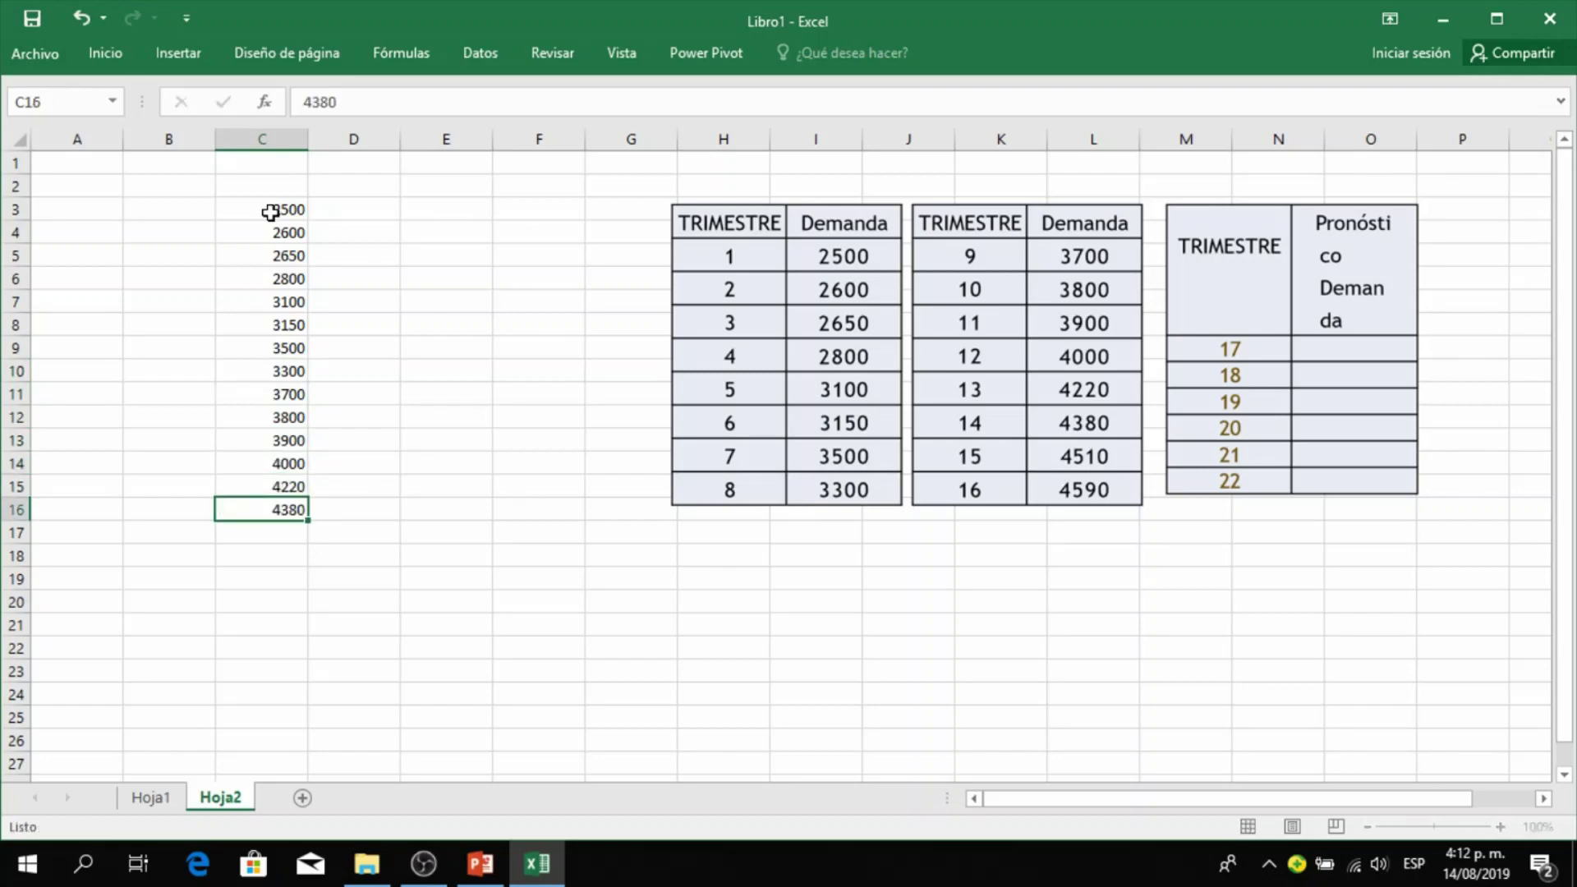
{"action": "key", "text": "Return"}
{"action": "type", "text": "4510"}
{"action": "key", "text": "Return"}
{"action": "type", "text": "4"}
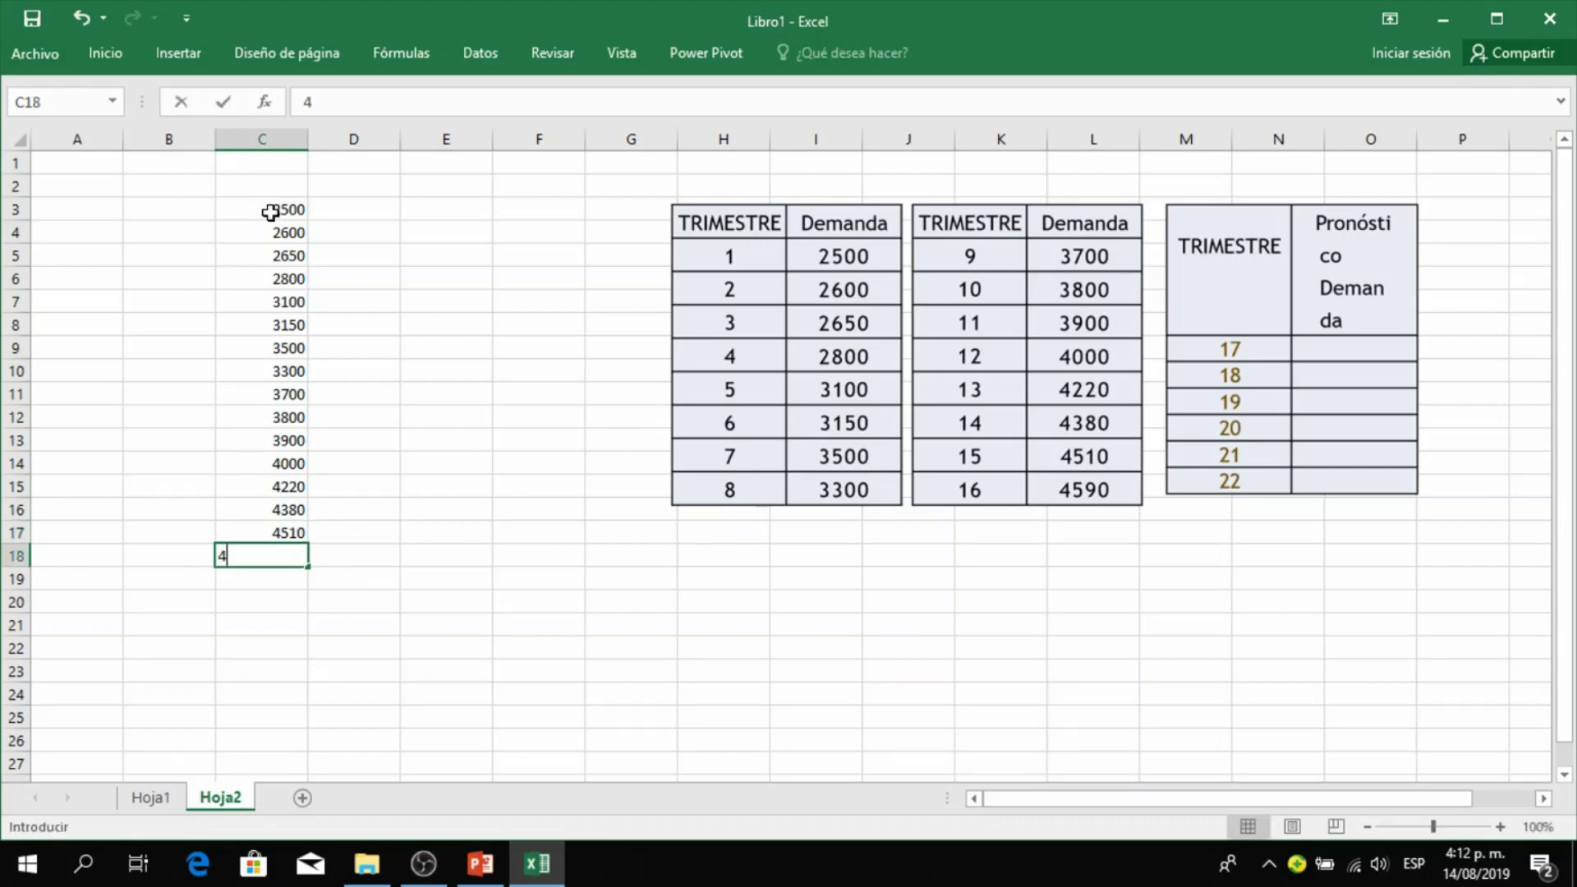
{"action": "type", "text": "590"}
{"action": "key", "text": "Return"}
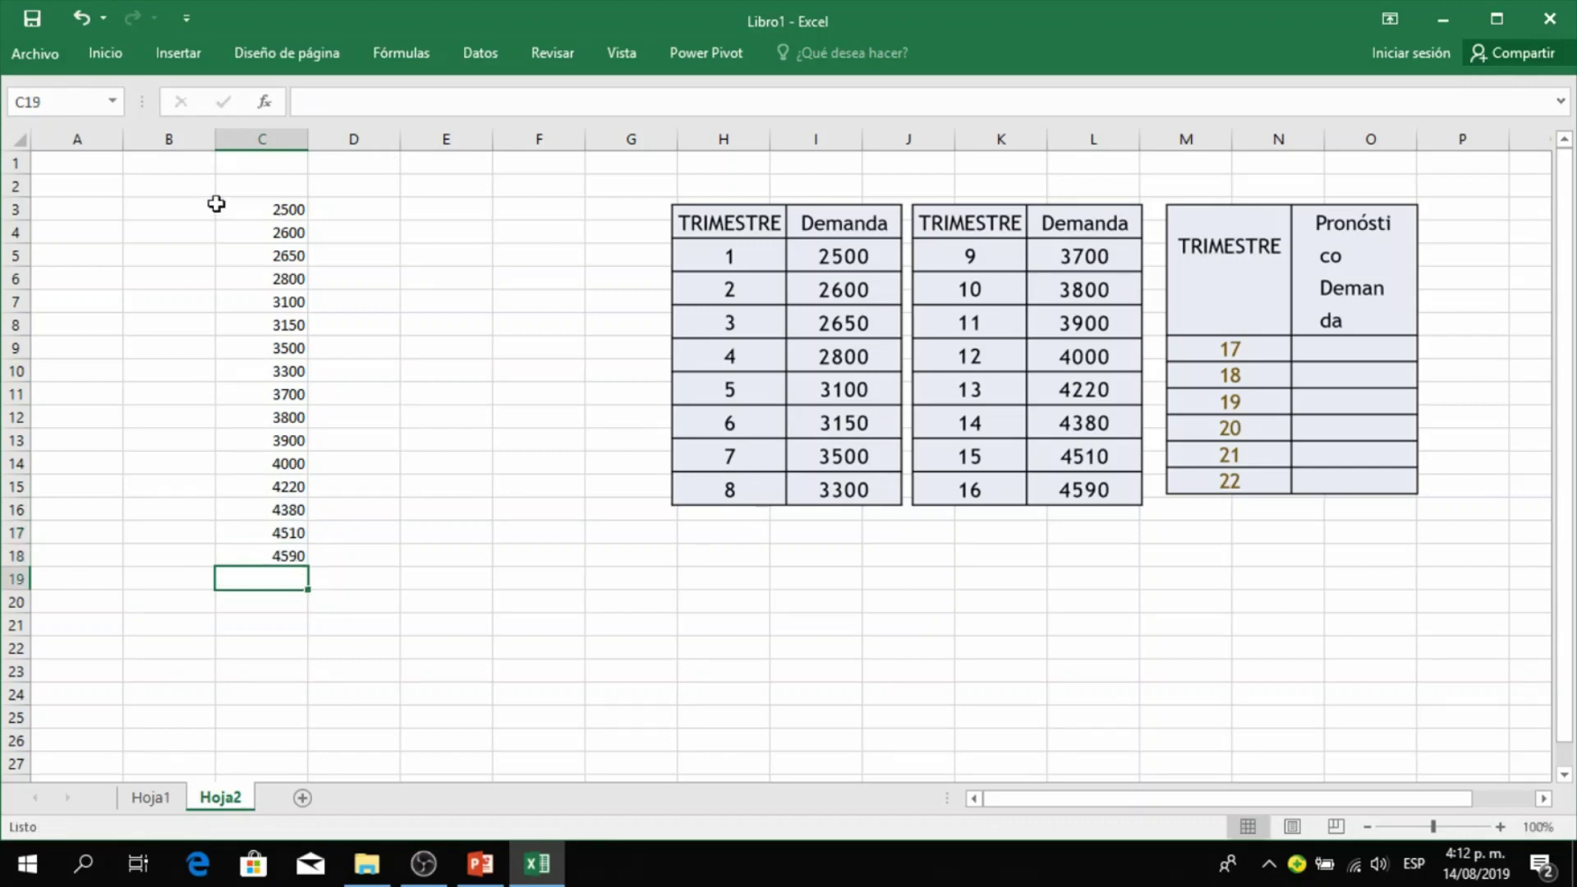
- Number the quarters 1 to 16 in B3:B18 by extending the series started with 1 and 2
{"action": "left_click", "coordinate": [180, 211]}
{"action": "type", "text": "1"}
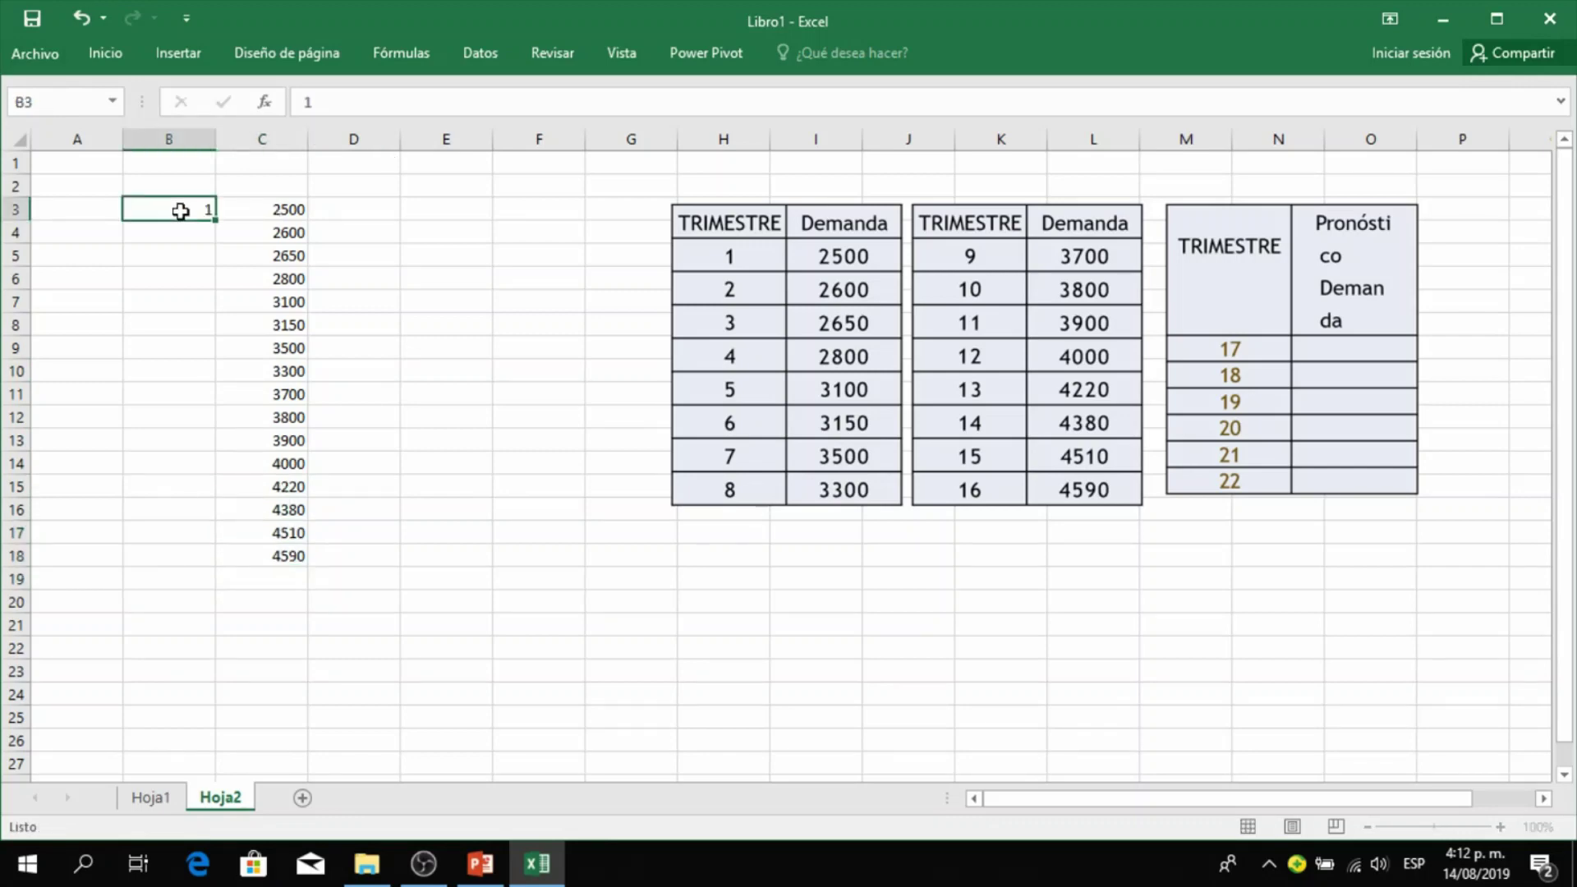
{"action": "key", "text": "Return"}
{"action": "type", "text": "2"}
{"action": "left_click", "coordinate": [204, 305]}
{"action": "left_click_drag", "start_coordinate": [183, 206], "coordinate": [215, 567]}
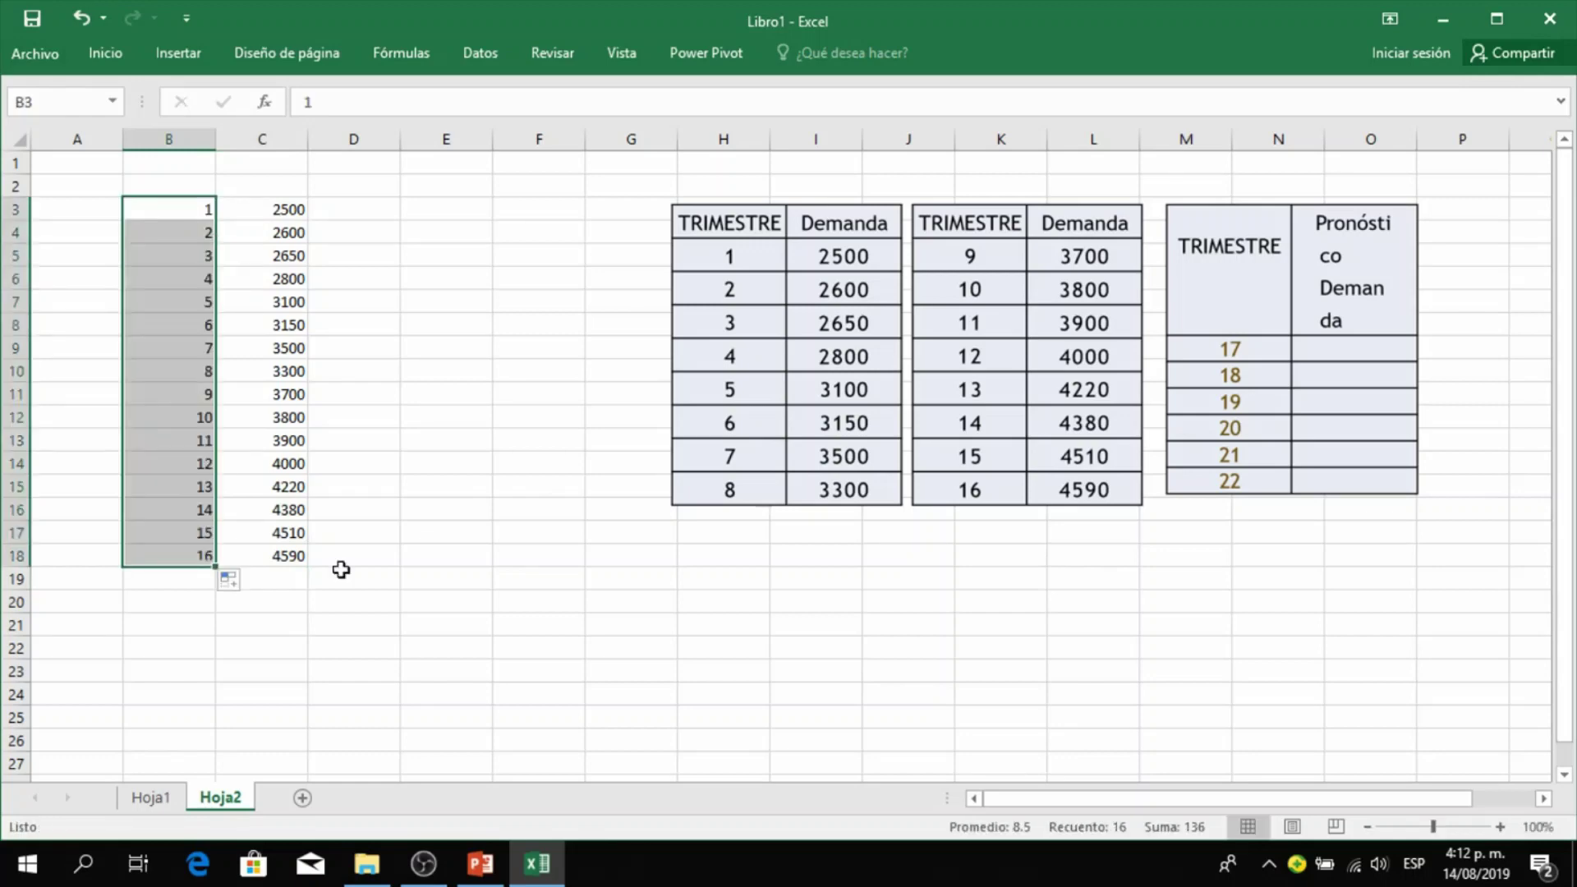
- Apply all borders to the quarter and demand data in B3:C18 and centre its contents
{"action": "left_click_drag", "start_coordinate": [165, 204], "coordinate": [282, 553]}
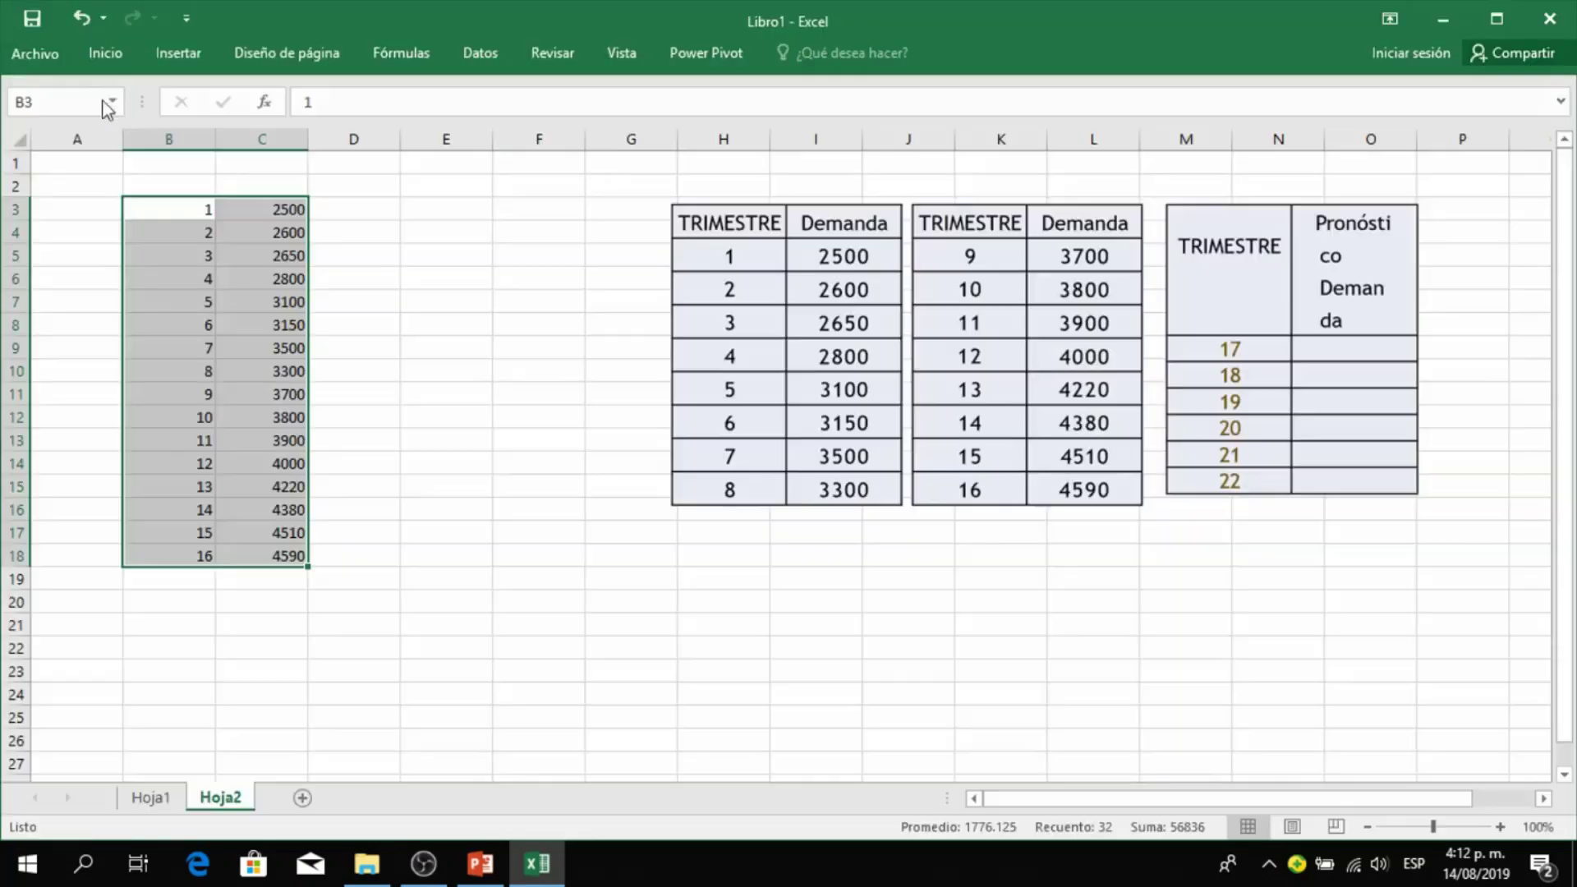
{"action": "left_click", "coordinate": [106, 54]}
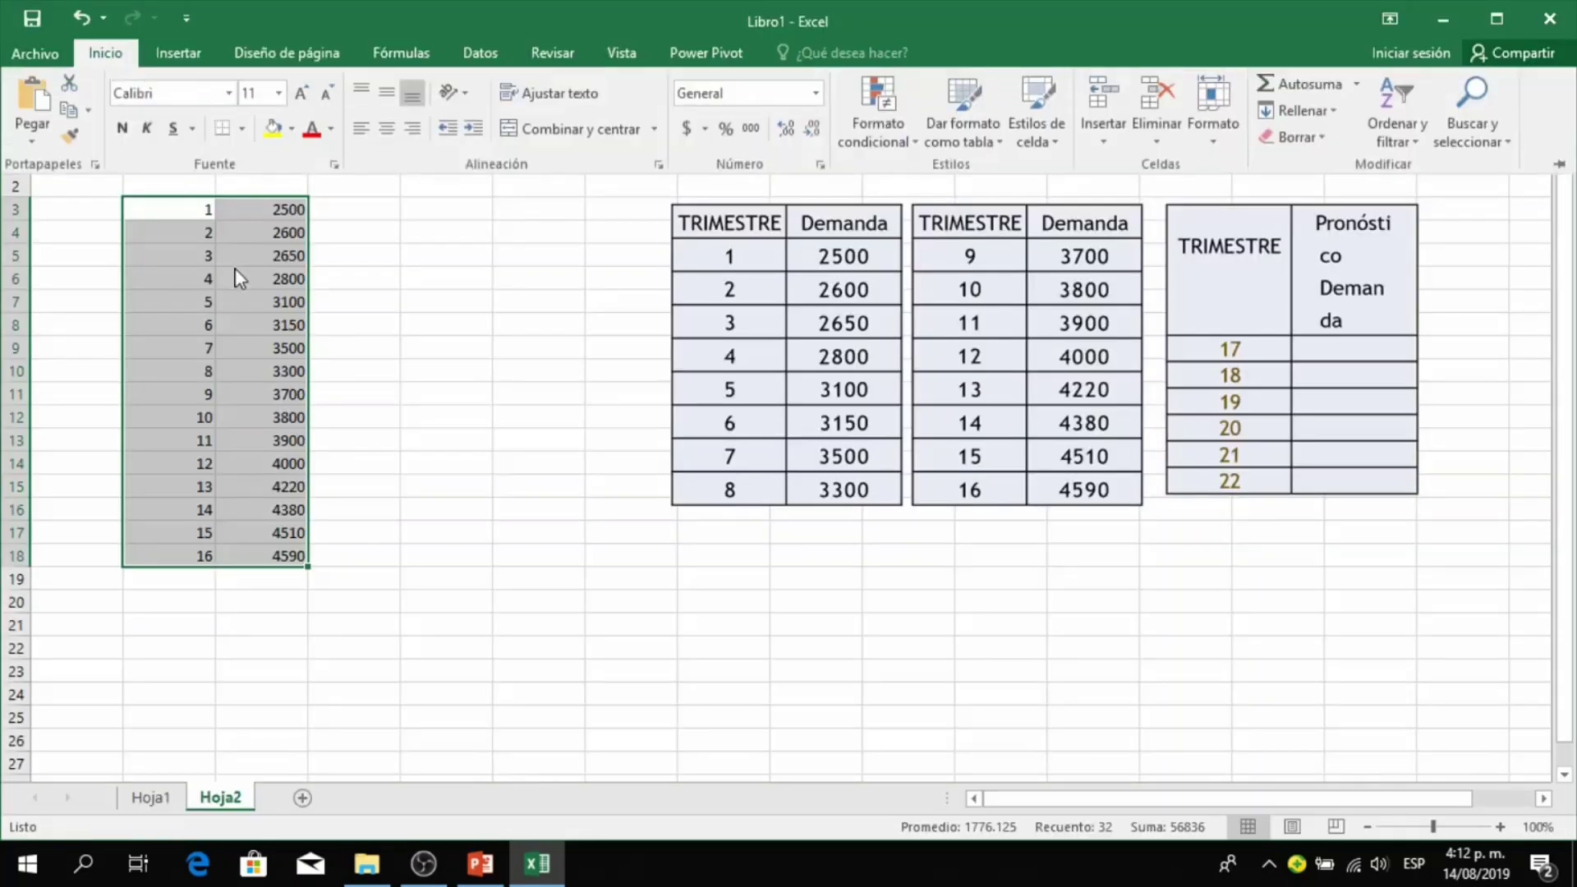
{"action": "left_click", "coordinate": [243, 130]}
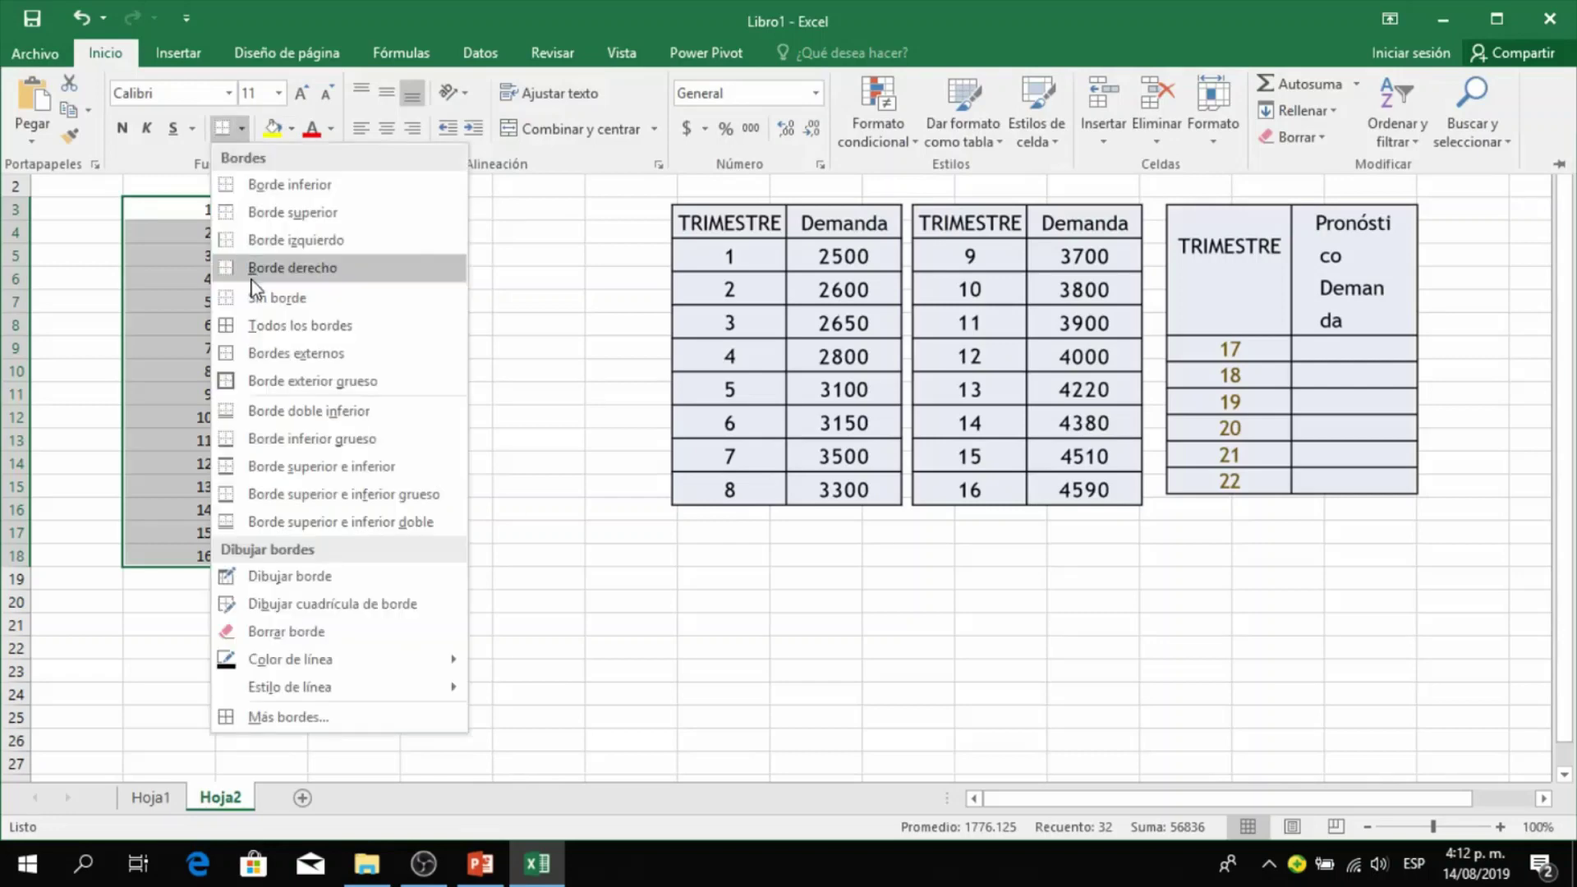
{"action": "left_click", "coordinate": [264, 330]}
{"action": "left_click", "coordinate": [386, 129]}
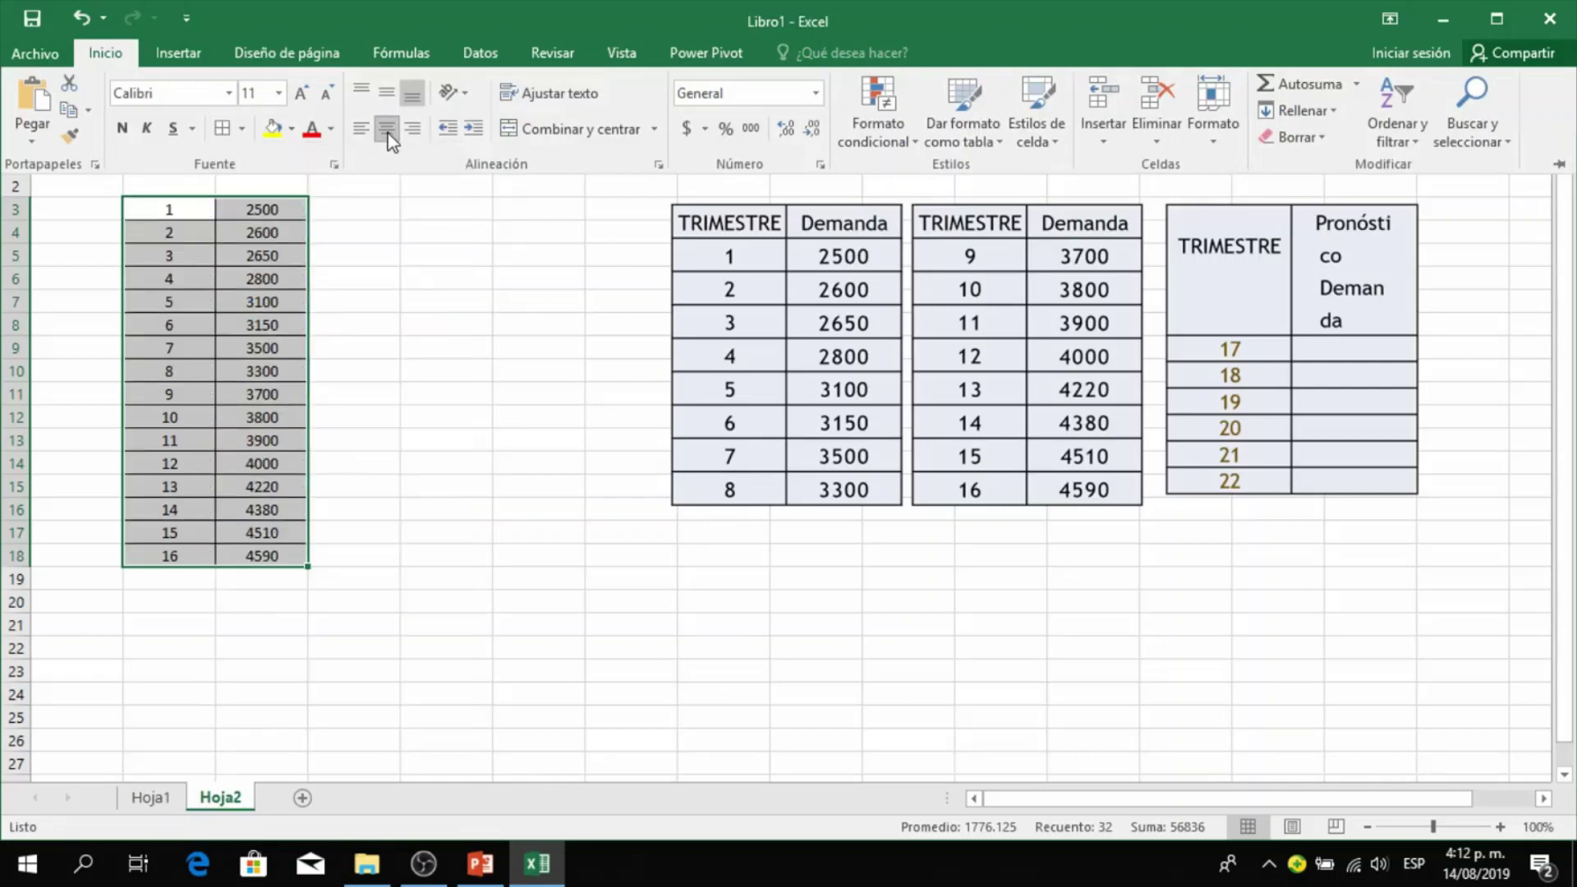
{"action": "left_click", "coordinate": [388, 361]}
{"action": "left_click", "coordinate": [369, 308]}
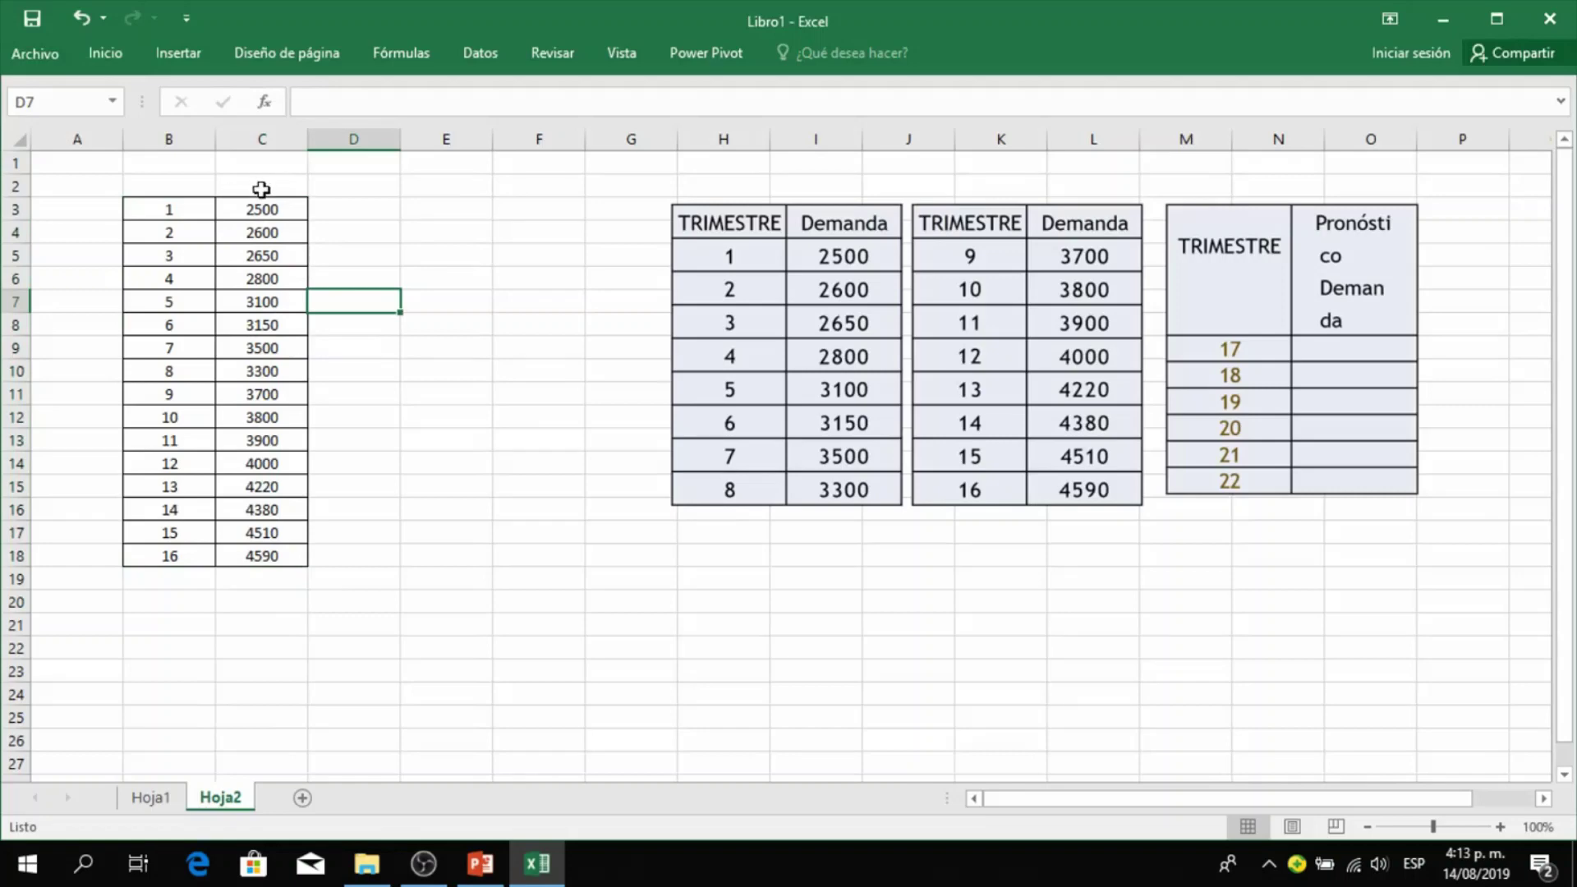
- Label the quarter column X in B2 and the demand column Y in C2, and select both headers
{"action": "left_click", "coordinate": [165, 184]}
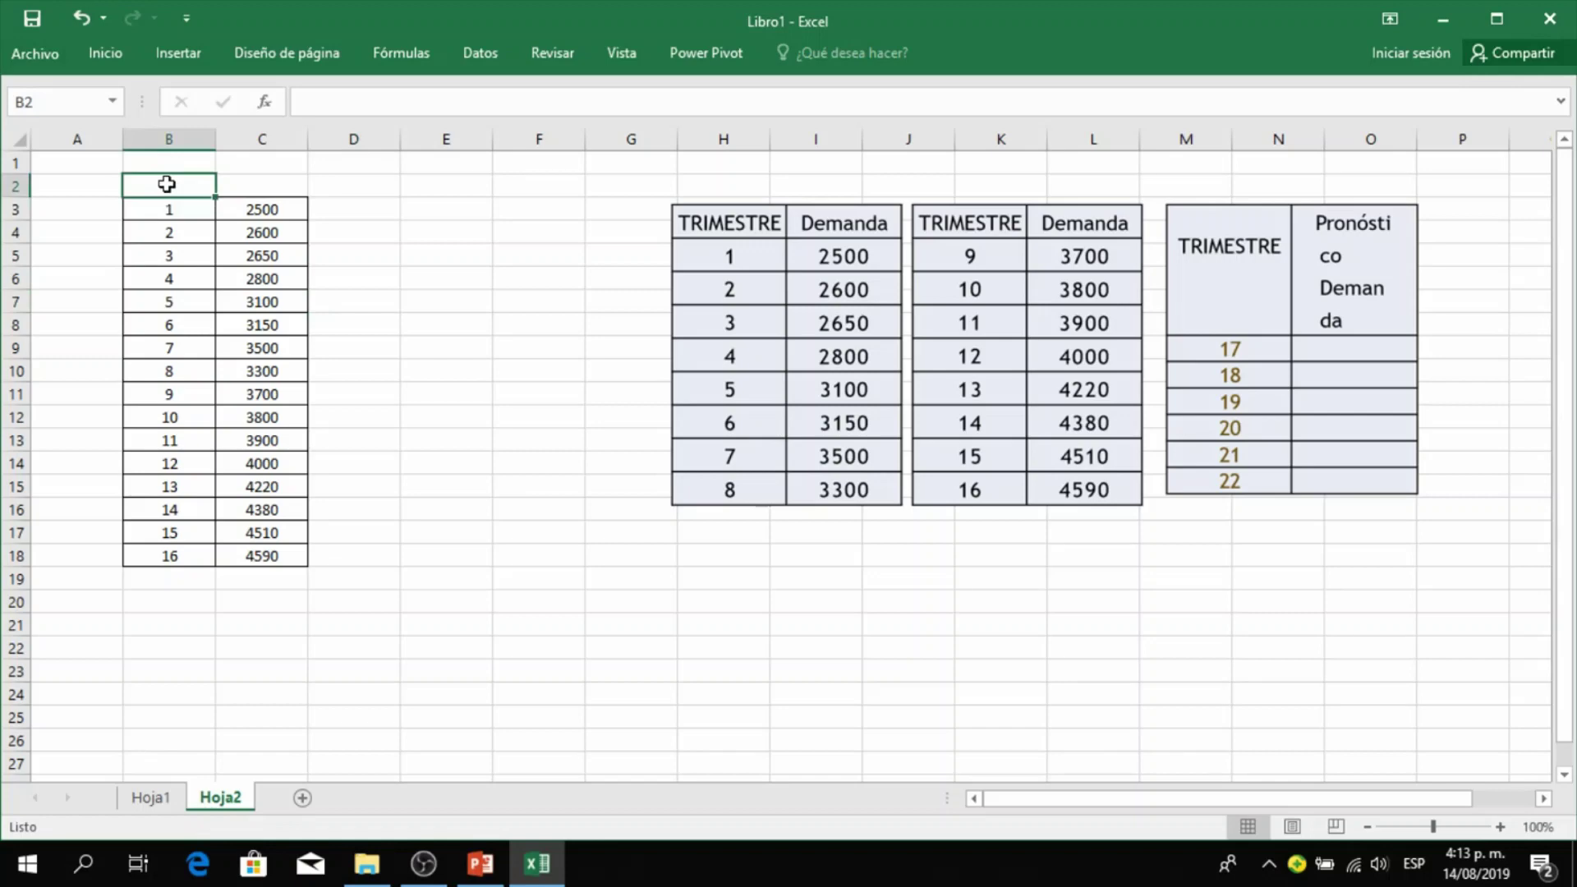
{"action": "type", "text": "X"}
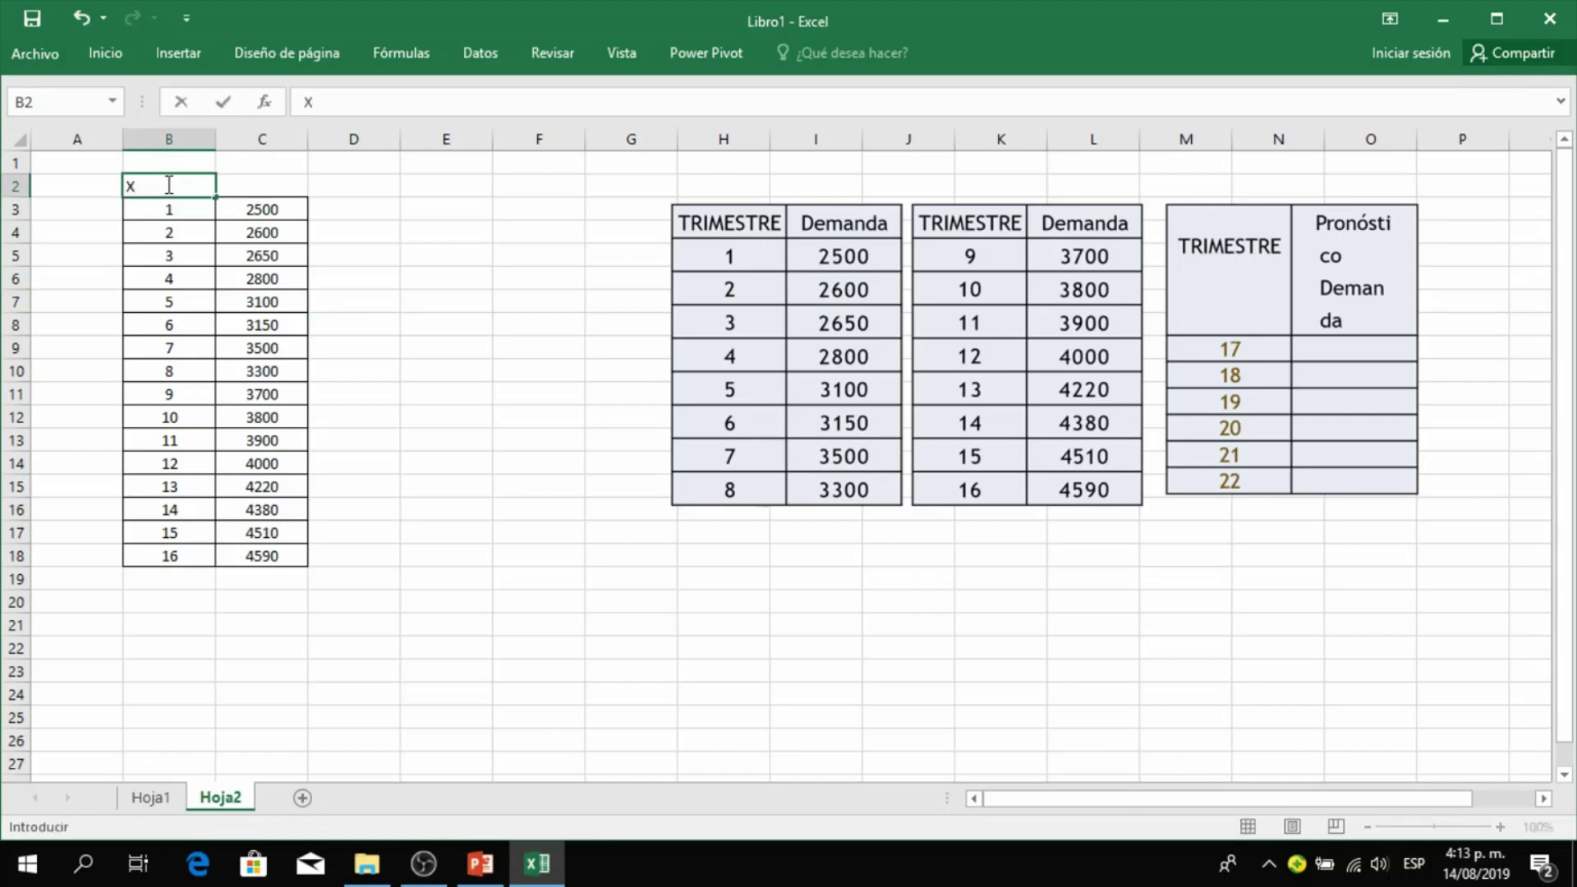
{"action": "left_click", "coordinate": [255, 186]}
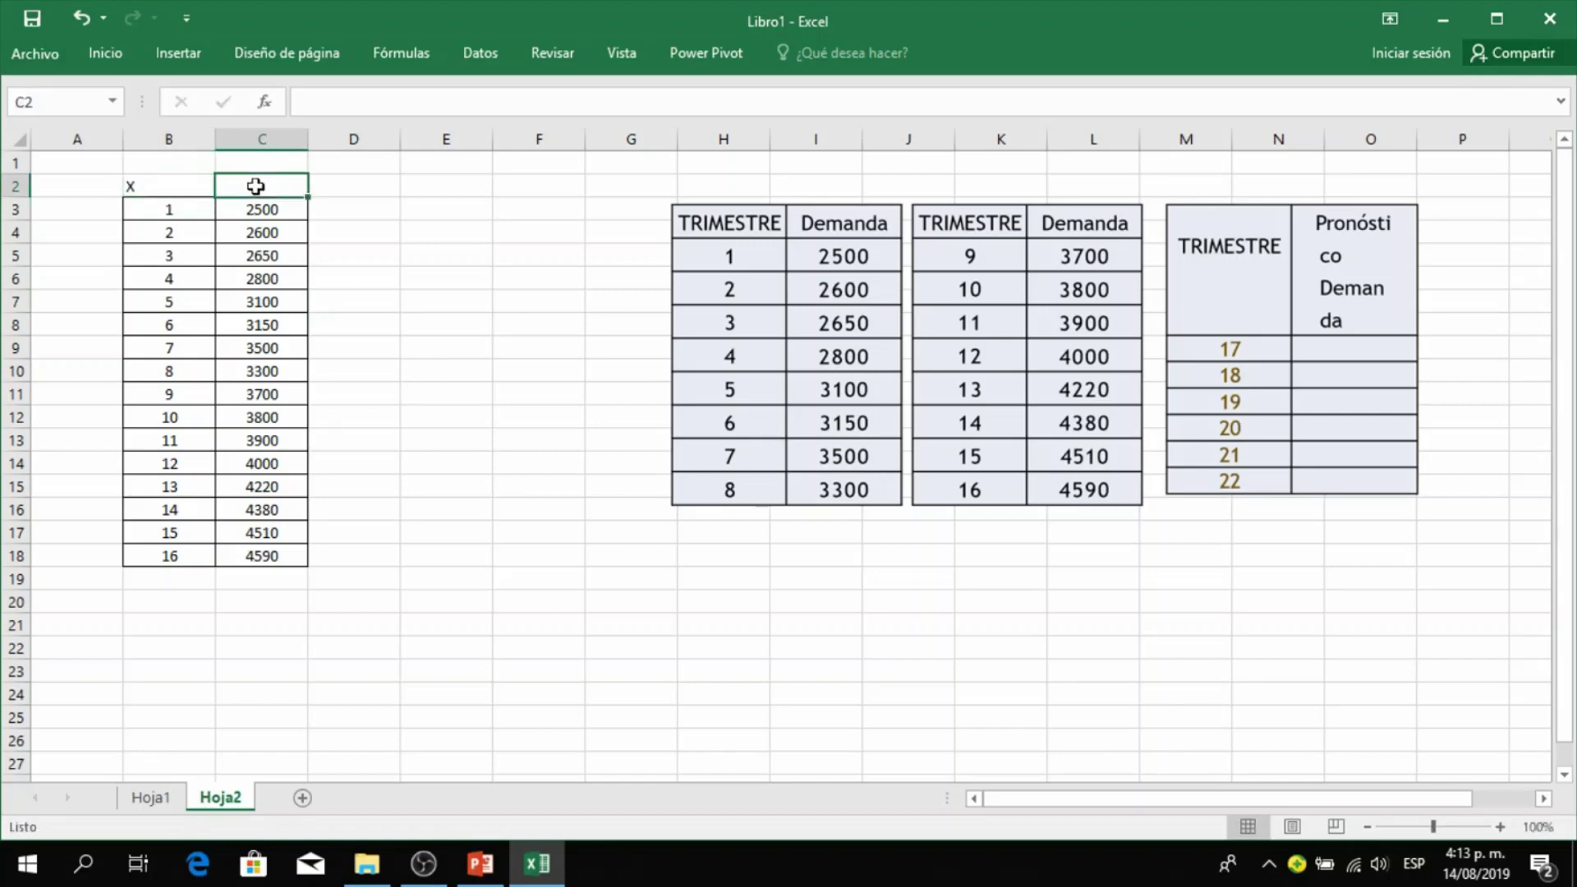
{"action": "type", "text": "Y"}
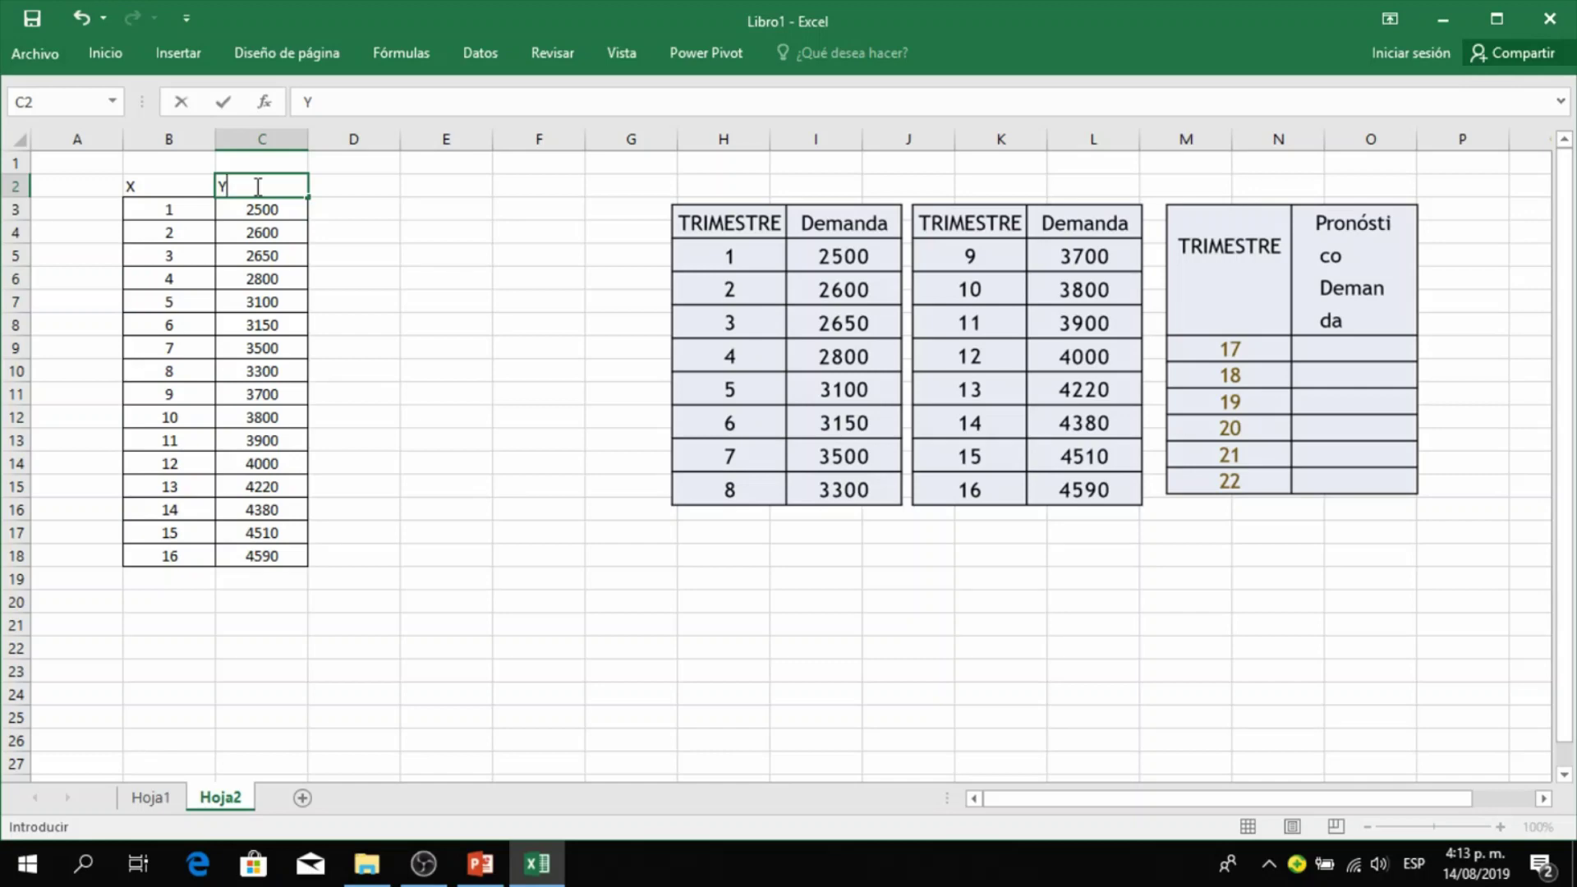
{"action": "left_click", "coordinate": [446, 300]}
{"action": "left_click", "coordinate": [206, 189]}
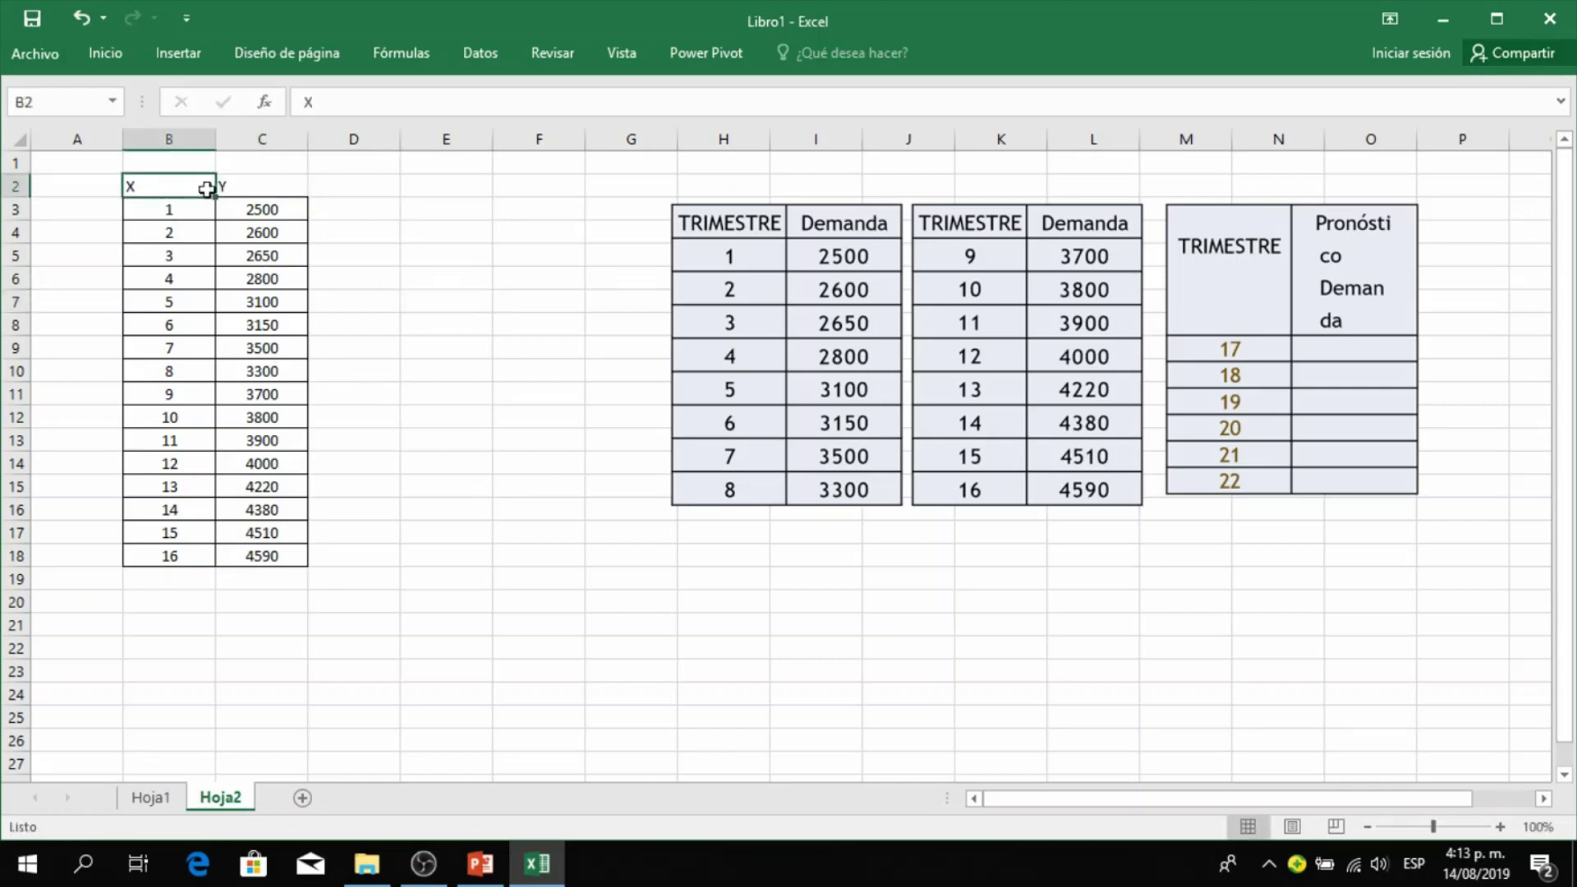
{"action": "left_click_drag", "start_coordinate": [207, 190], "coordinate": [257, 186]}
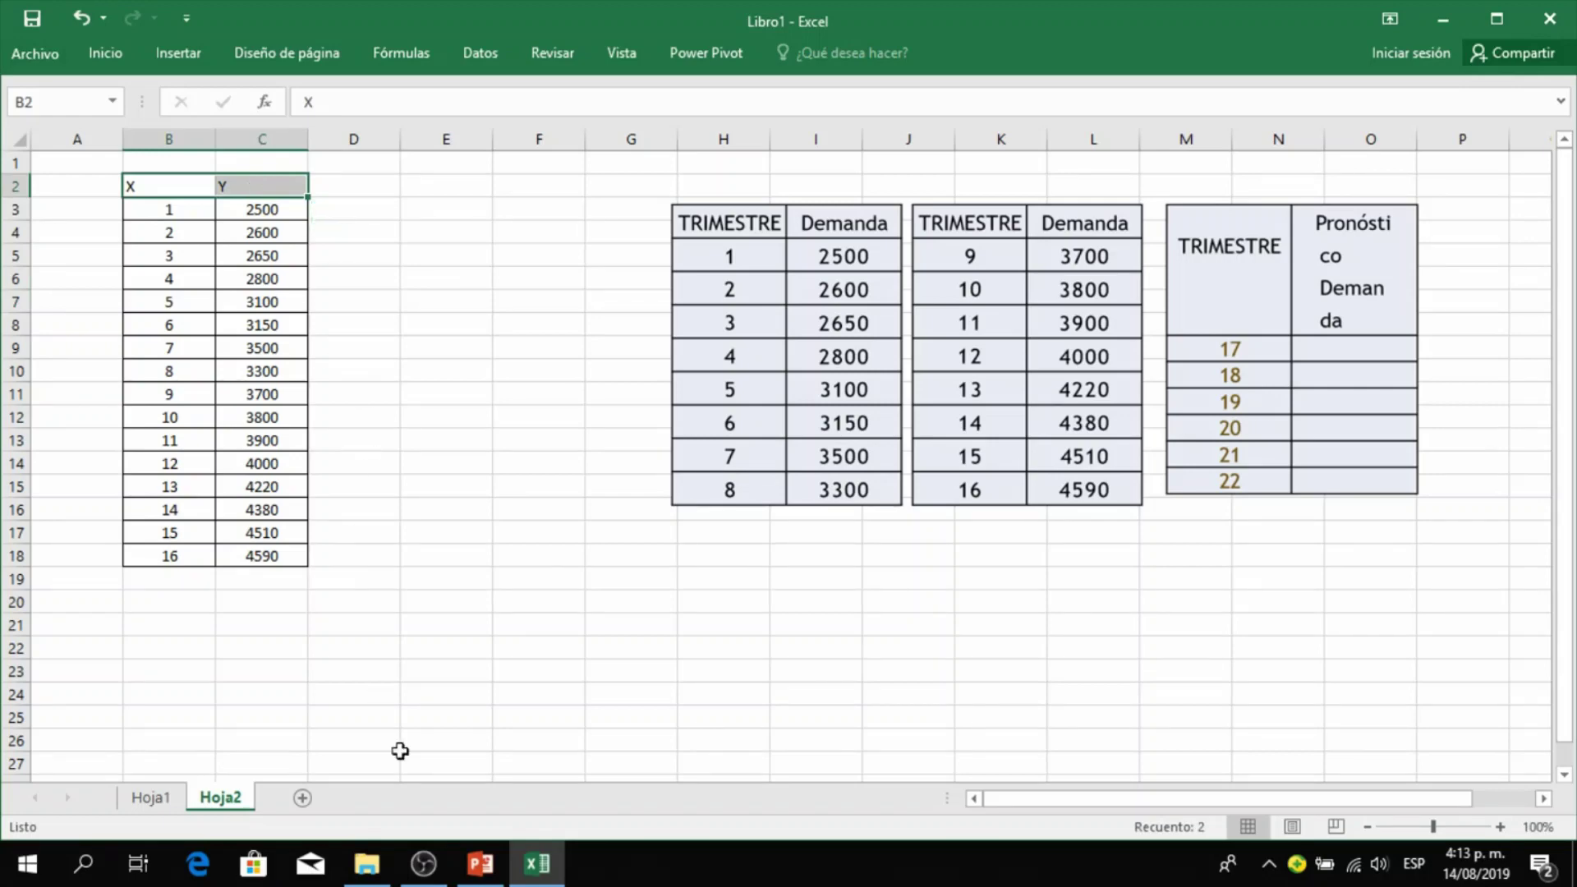
- Switch to the Pronosticos 3 presentation in PowerPoint, review the linear regression formulas on slide 14, and return to the Excel workbook
{"action": "left_click", "coordinate": [480, 863]}
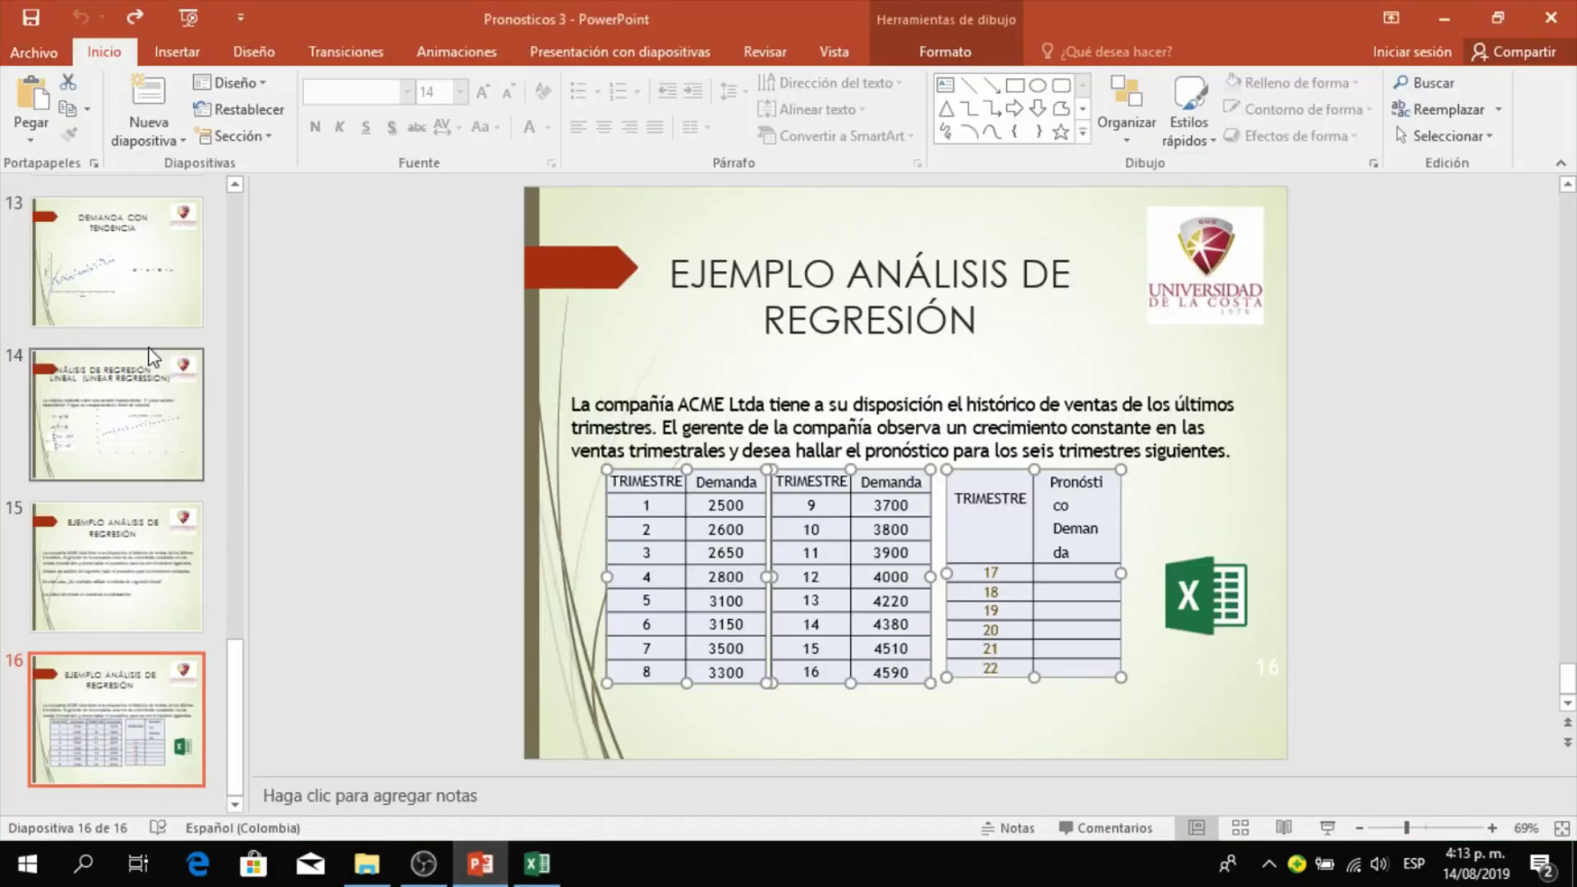
{"action": "left_click", "coordinate": [115, 390]}
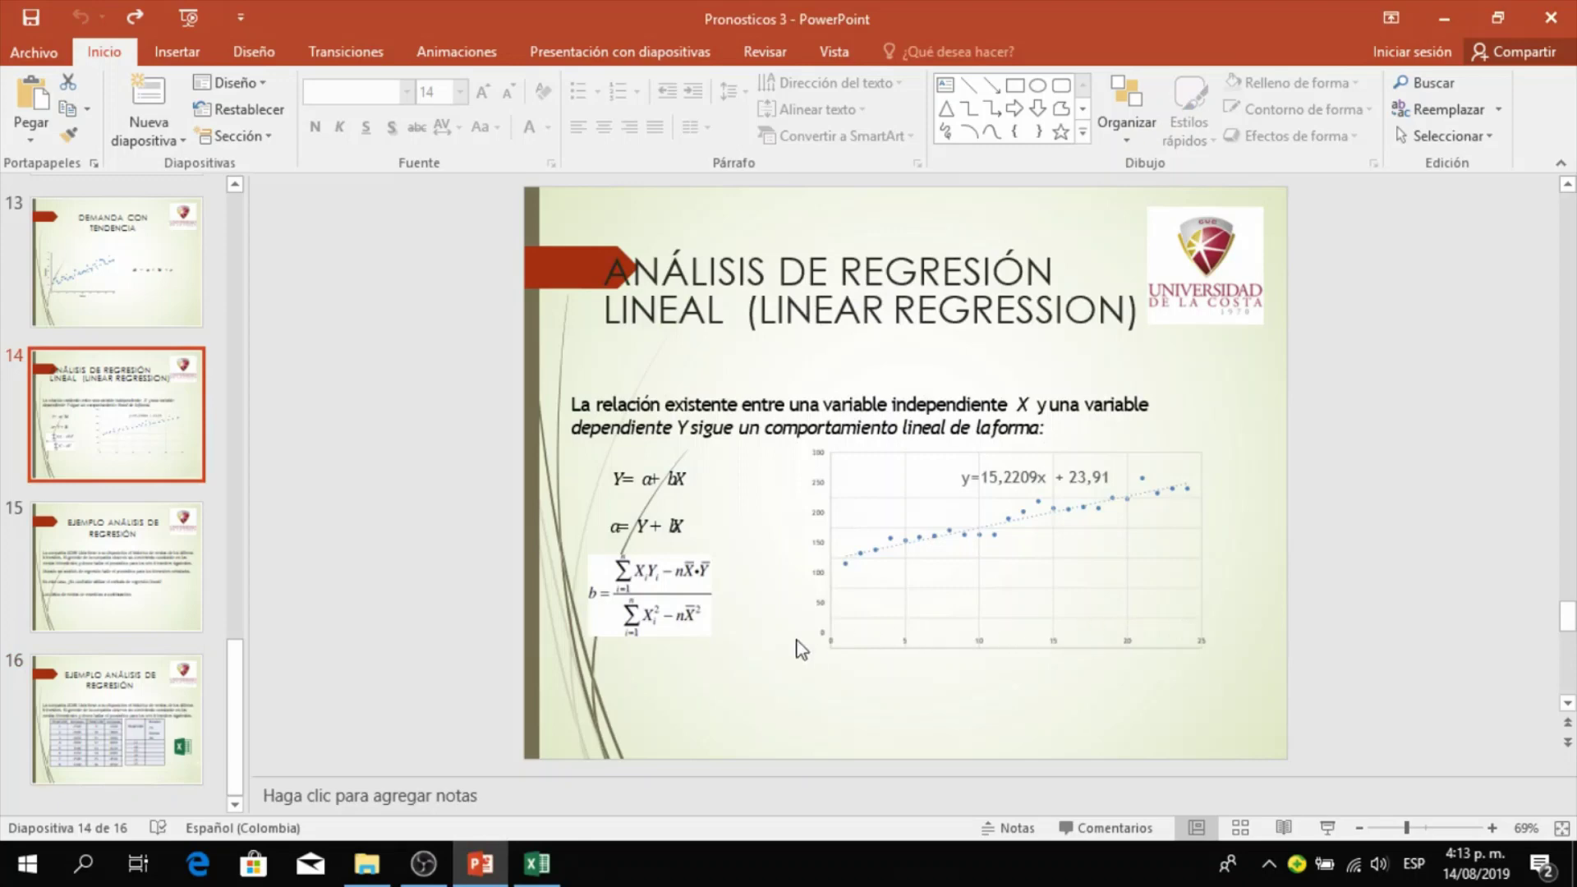
{"action": "left_click", "coordinate": [537, 863]}
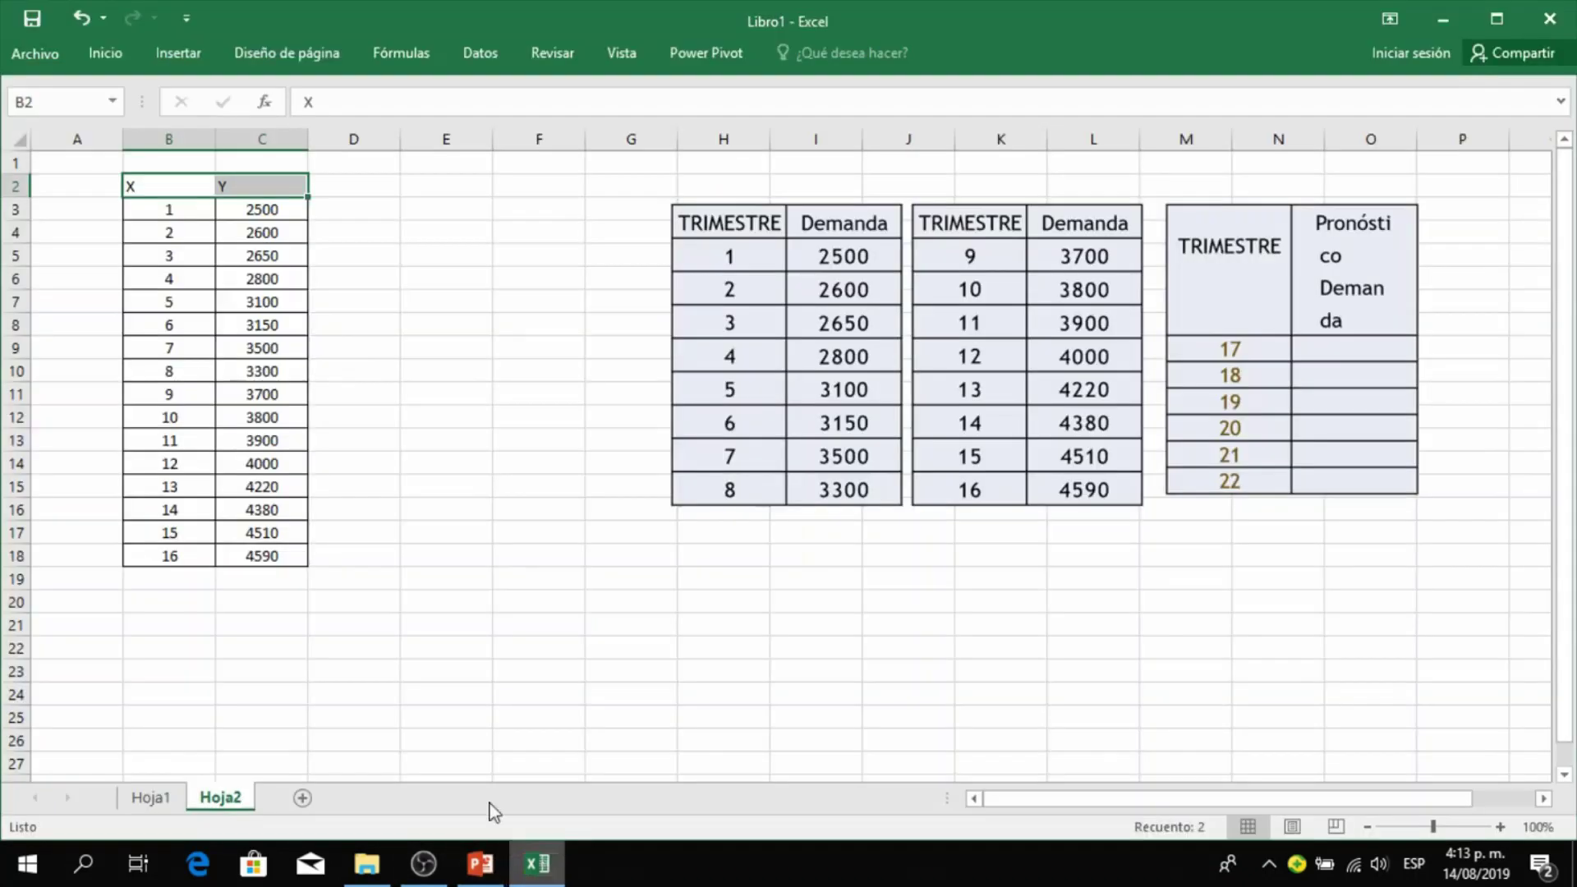
- Centre the X and Y headers in B2:C2 above their columns
{"action": "left_click_drag", "start_coordinate": [173, 184], "coordinate": [230, 183]}
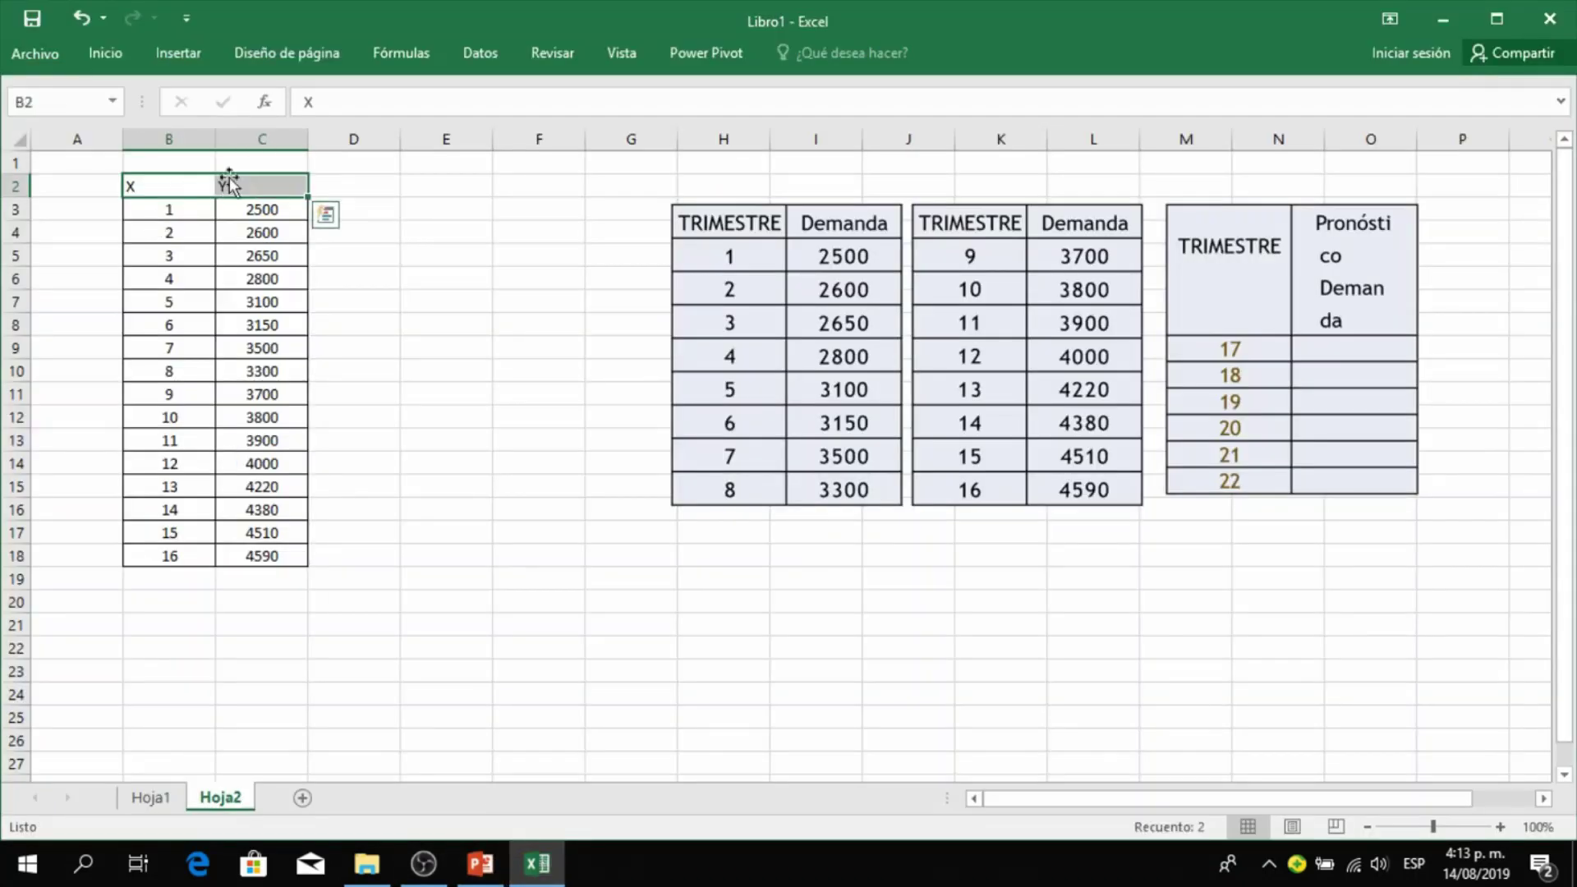
{"action": "left_click", "coordinate": [98, 55]}
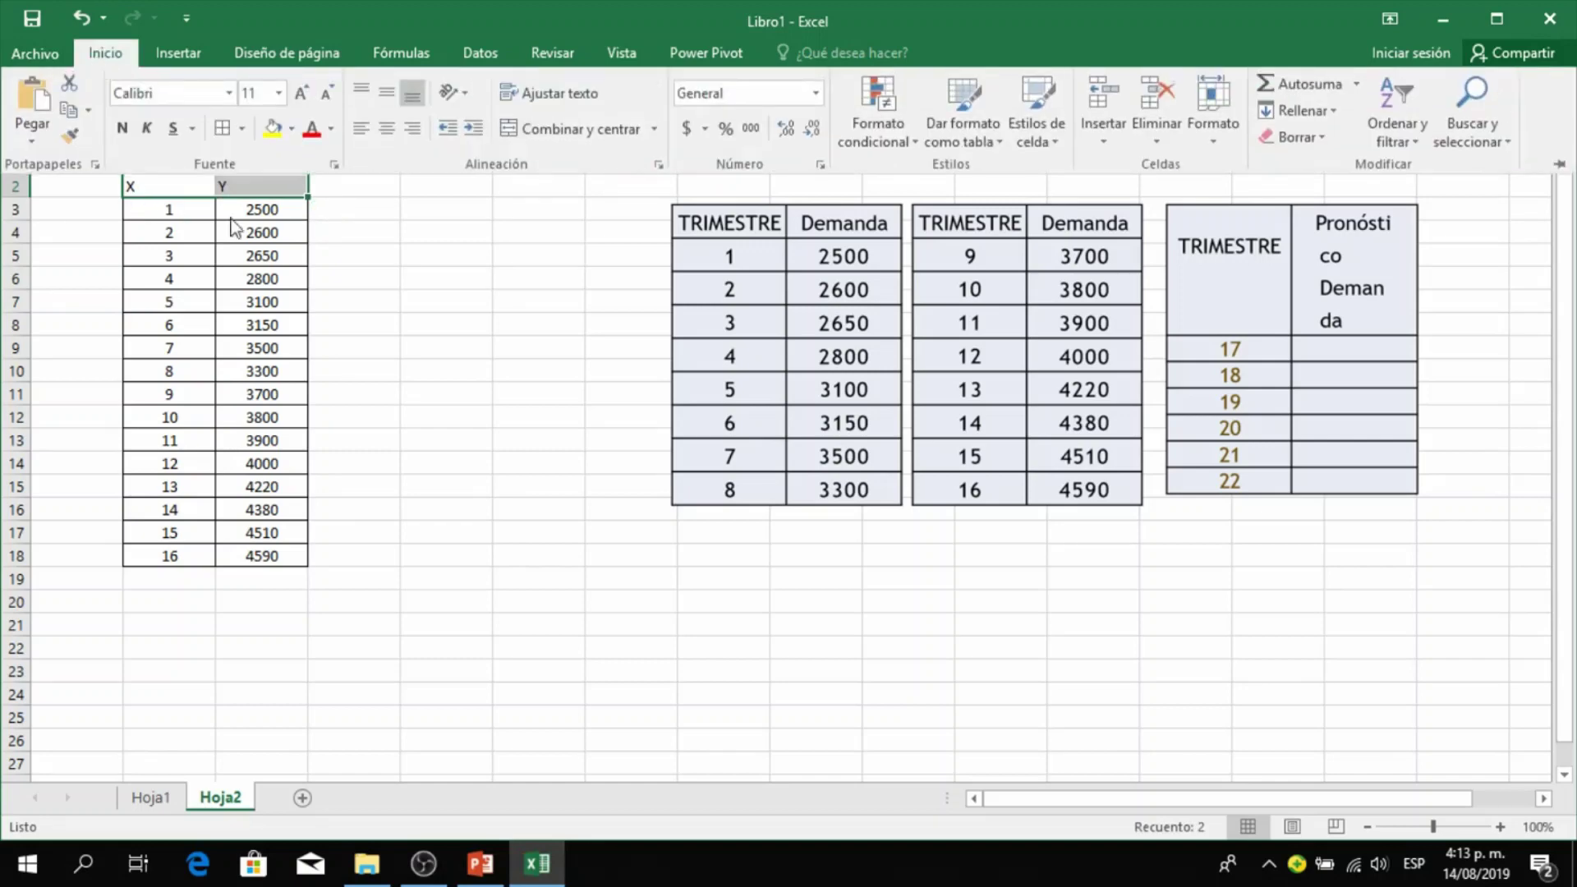
{"action": "left_click", "coordinate": [386, 128]}
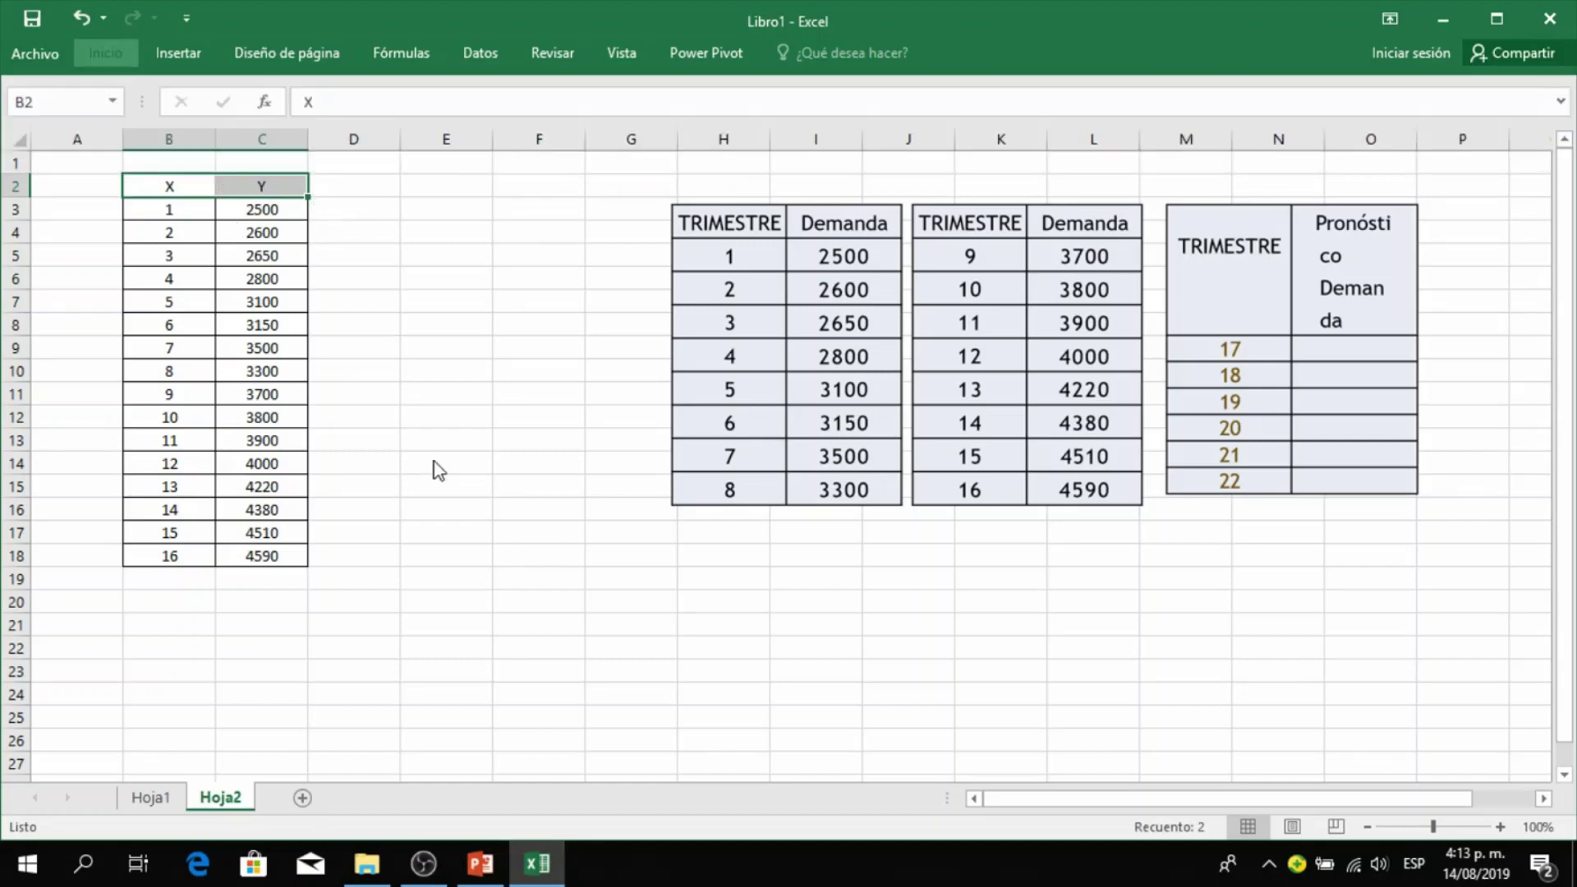
{"action": "left_click", "coordinate": [375, 296]}
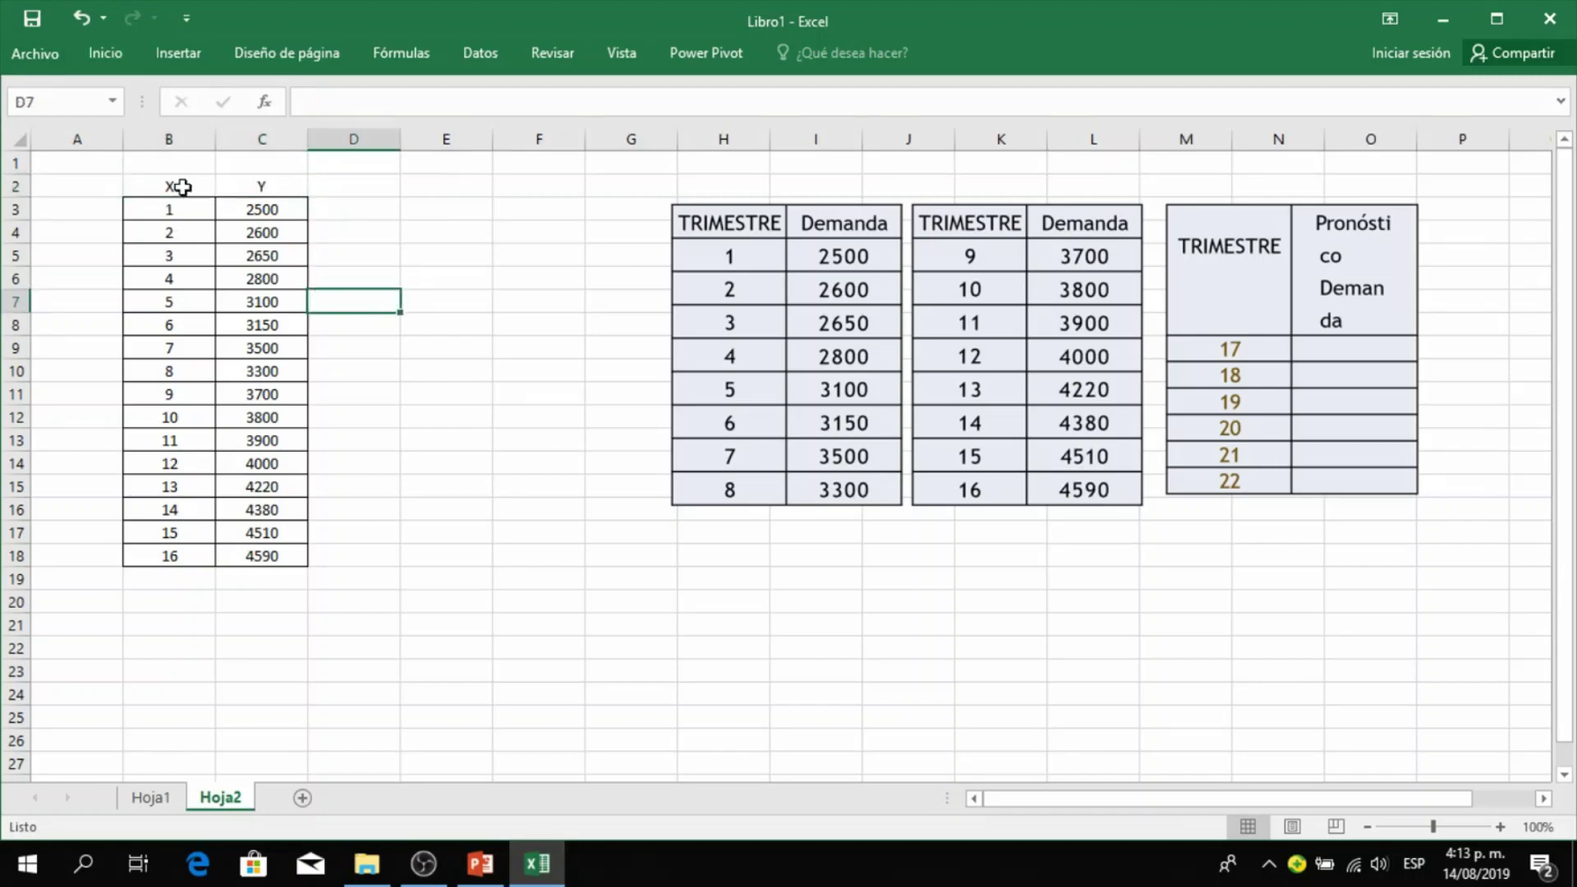
{"action": "left_click_drag", "start_coordinate": [175, 185], "coordinate": [281, 563]}
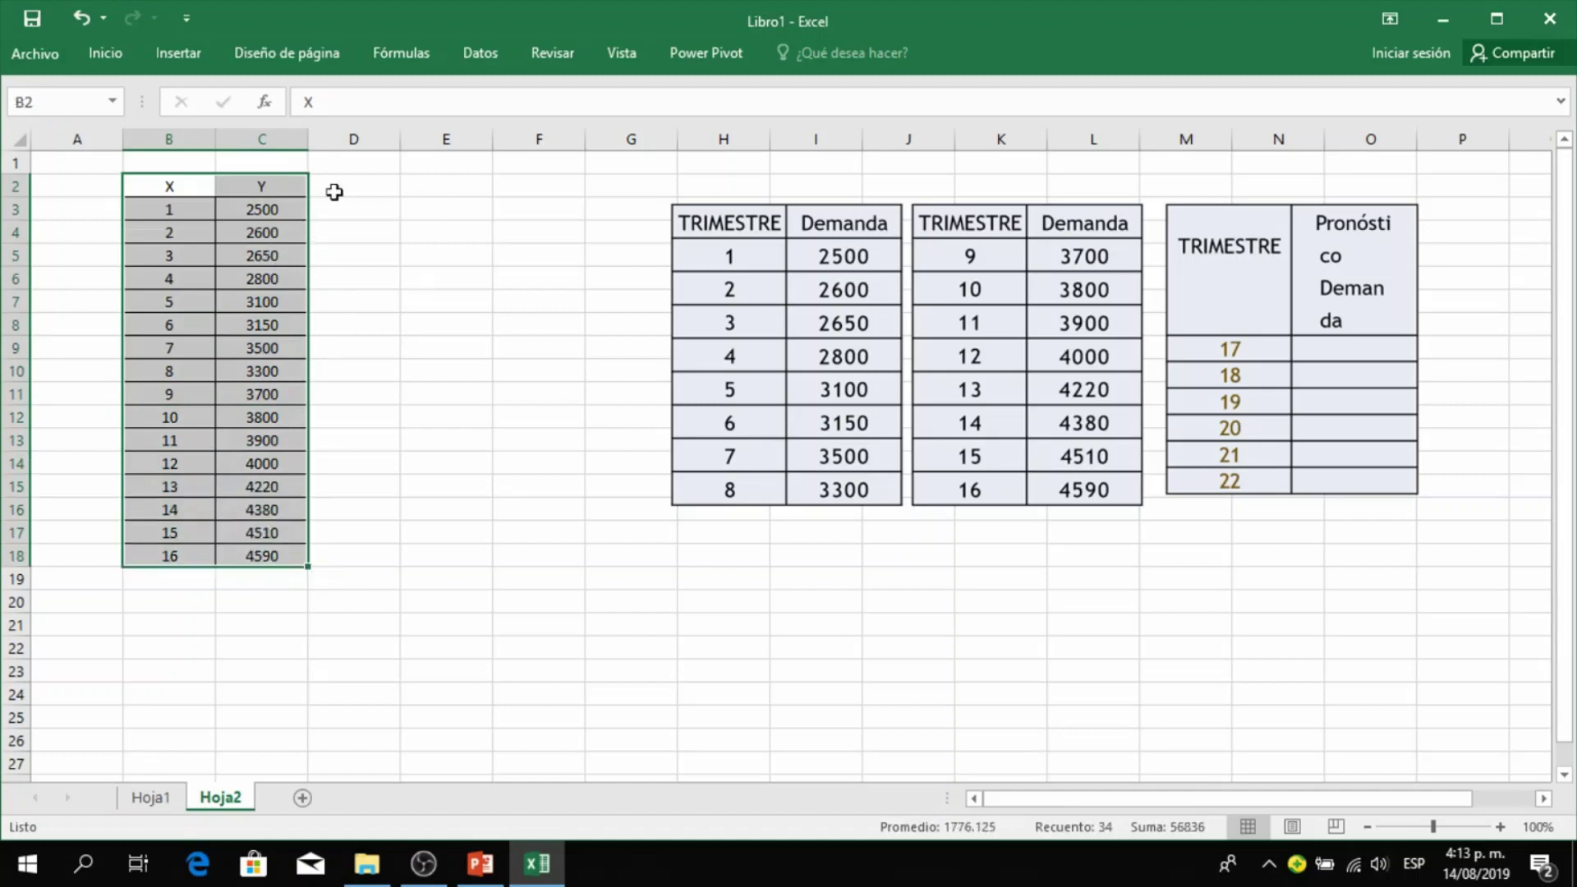
{"action": "left_click", "coordinate": [435, 270]}
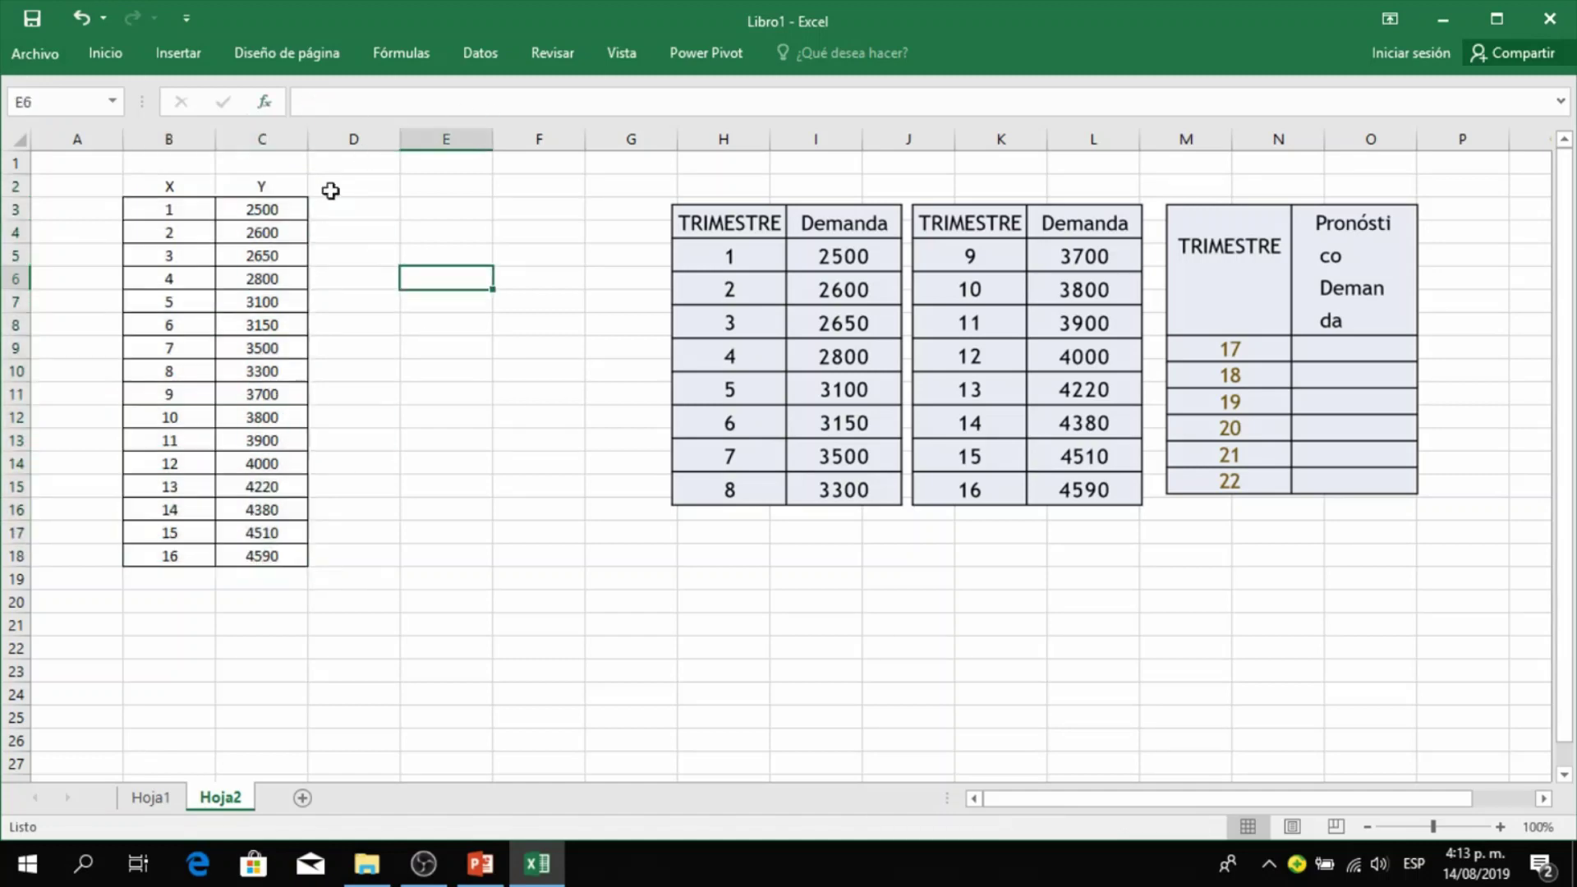
{"action": "left_click", "coordinate": [36, 55]}
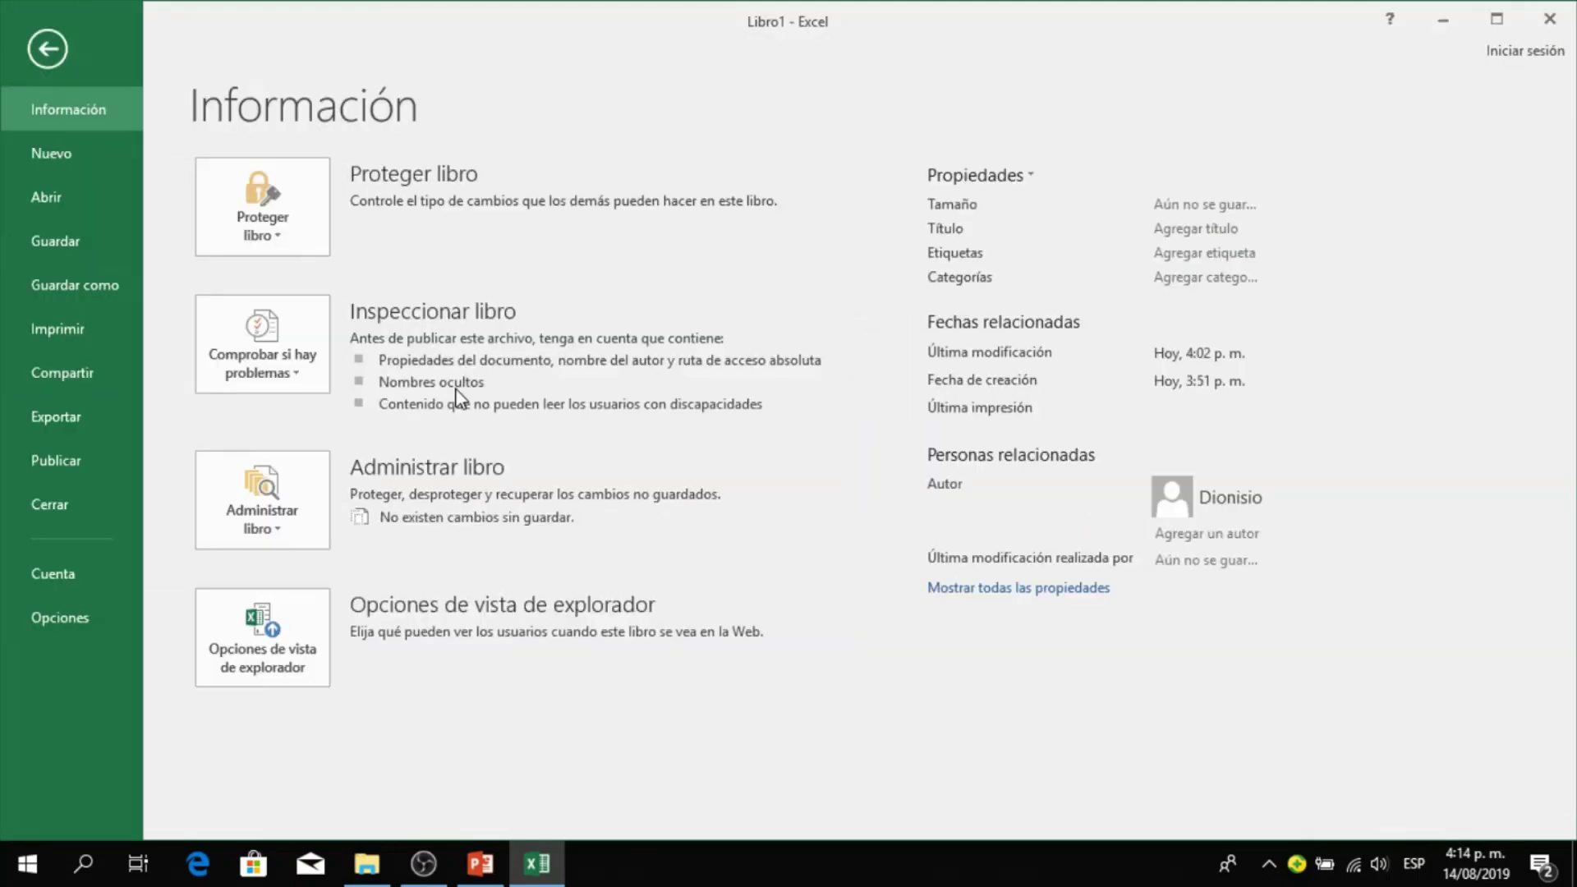
{"action": "left_click", "coordinate": [46, 52]}
{"action": "left_click", "coordinate": [522, 440]}
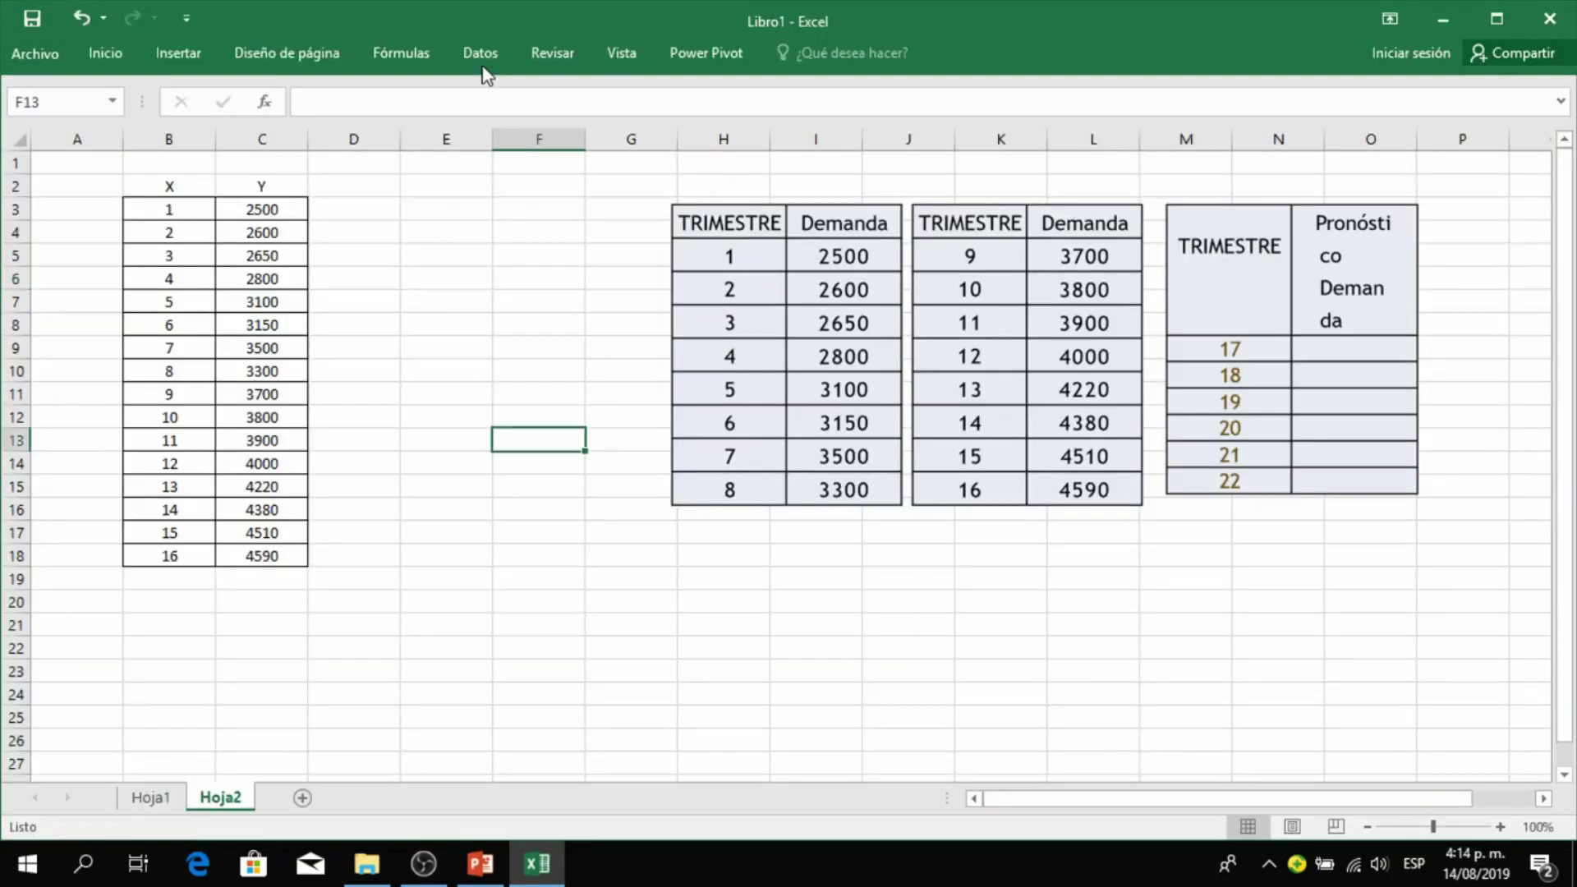
{"action": "left_click", "coordinate": [487, 55]}
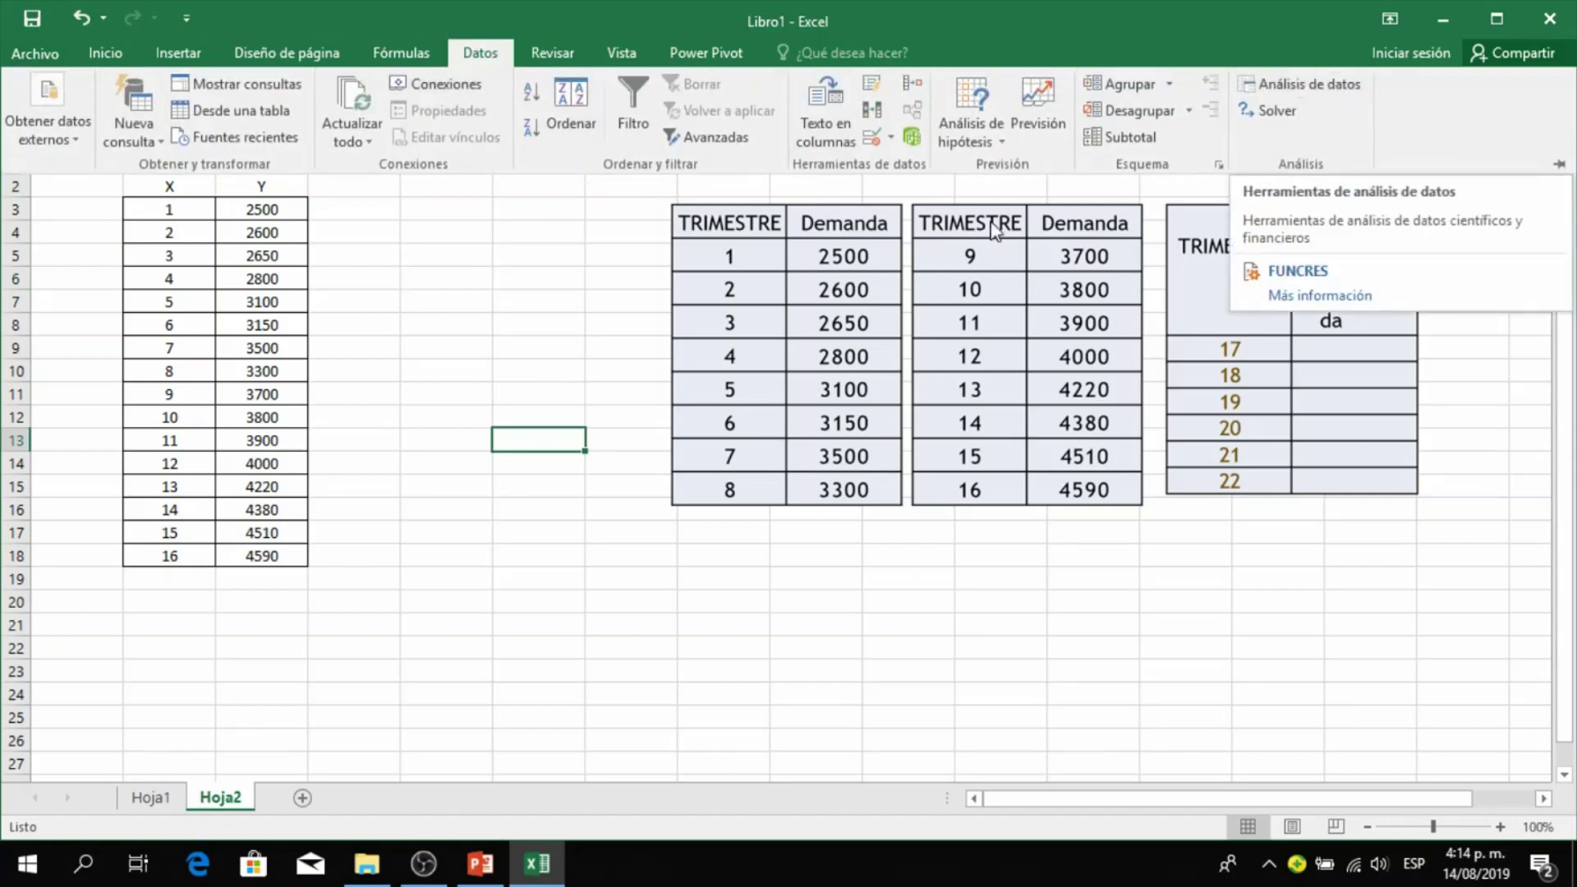
{"action": "left_click", "coordinate": [447, 382]}
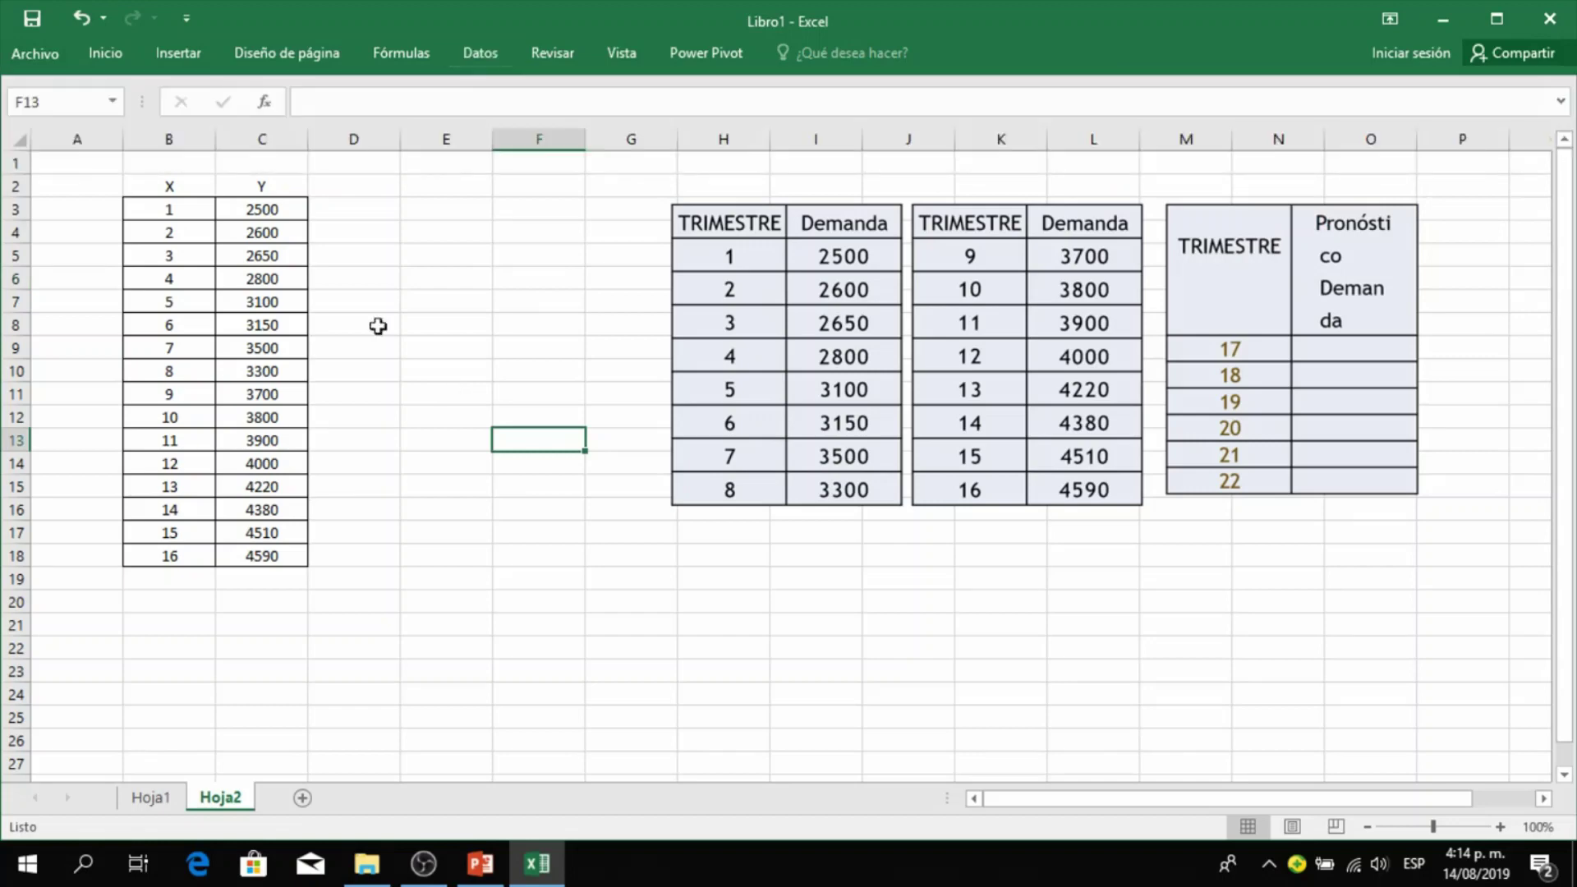
- Check the Excel add-ins list for Herramientas para análisis and Solver, accept it, and verify that their commands are available
{"action": "left_click", "coordinate": [46, 51]}
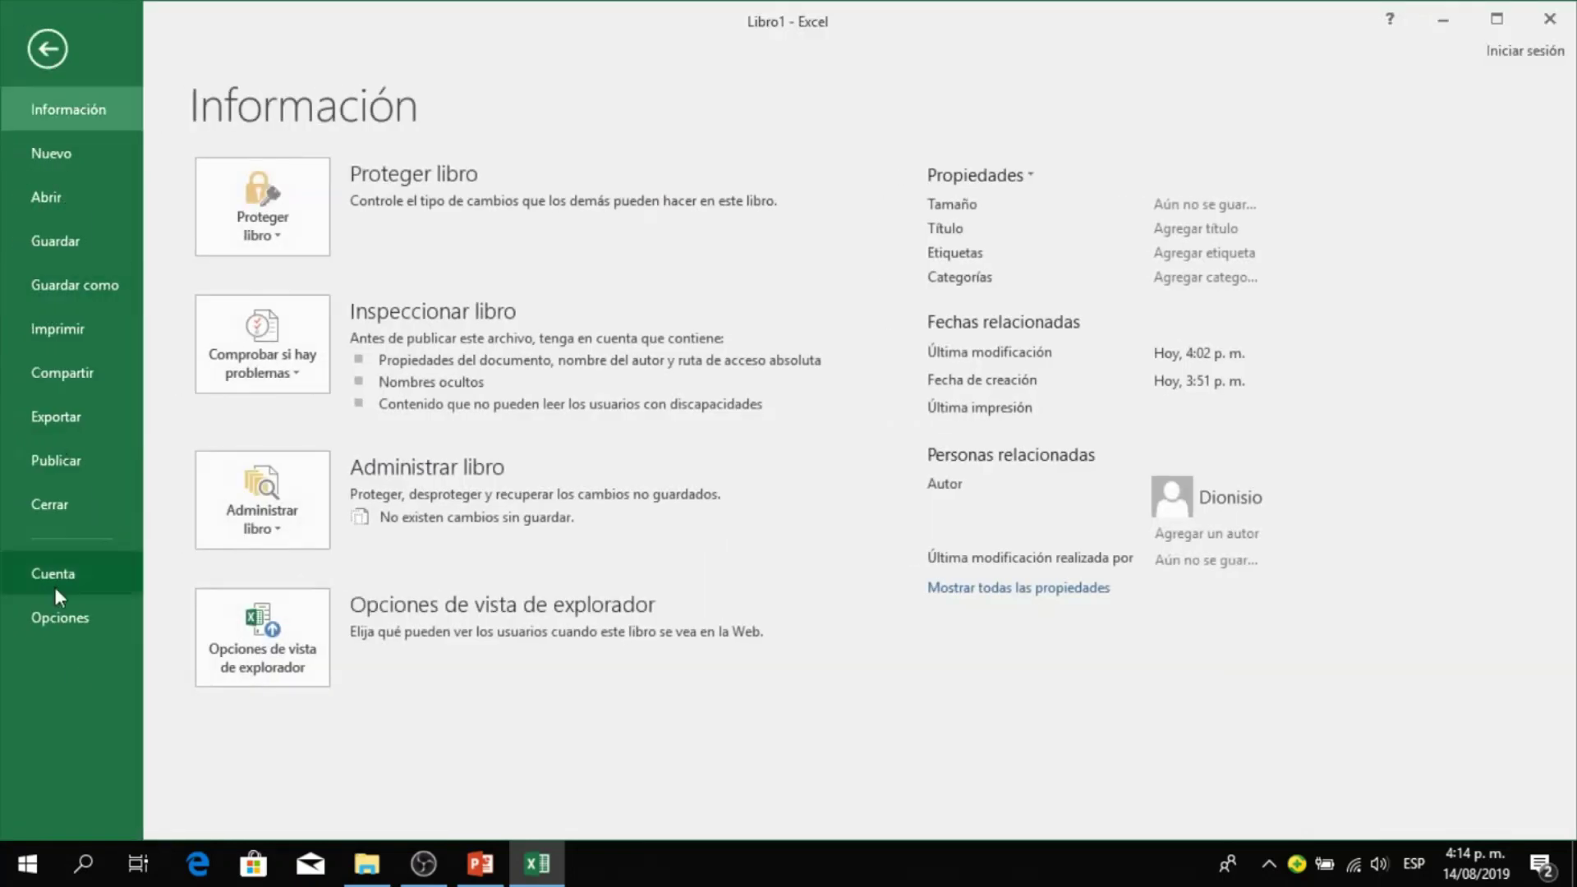
{"action": "left_click", "coordinate": [76, 621]}
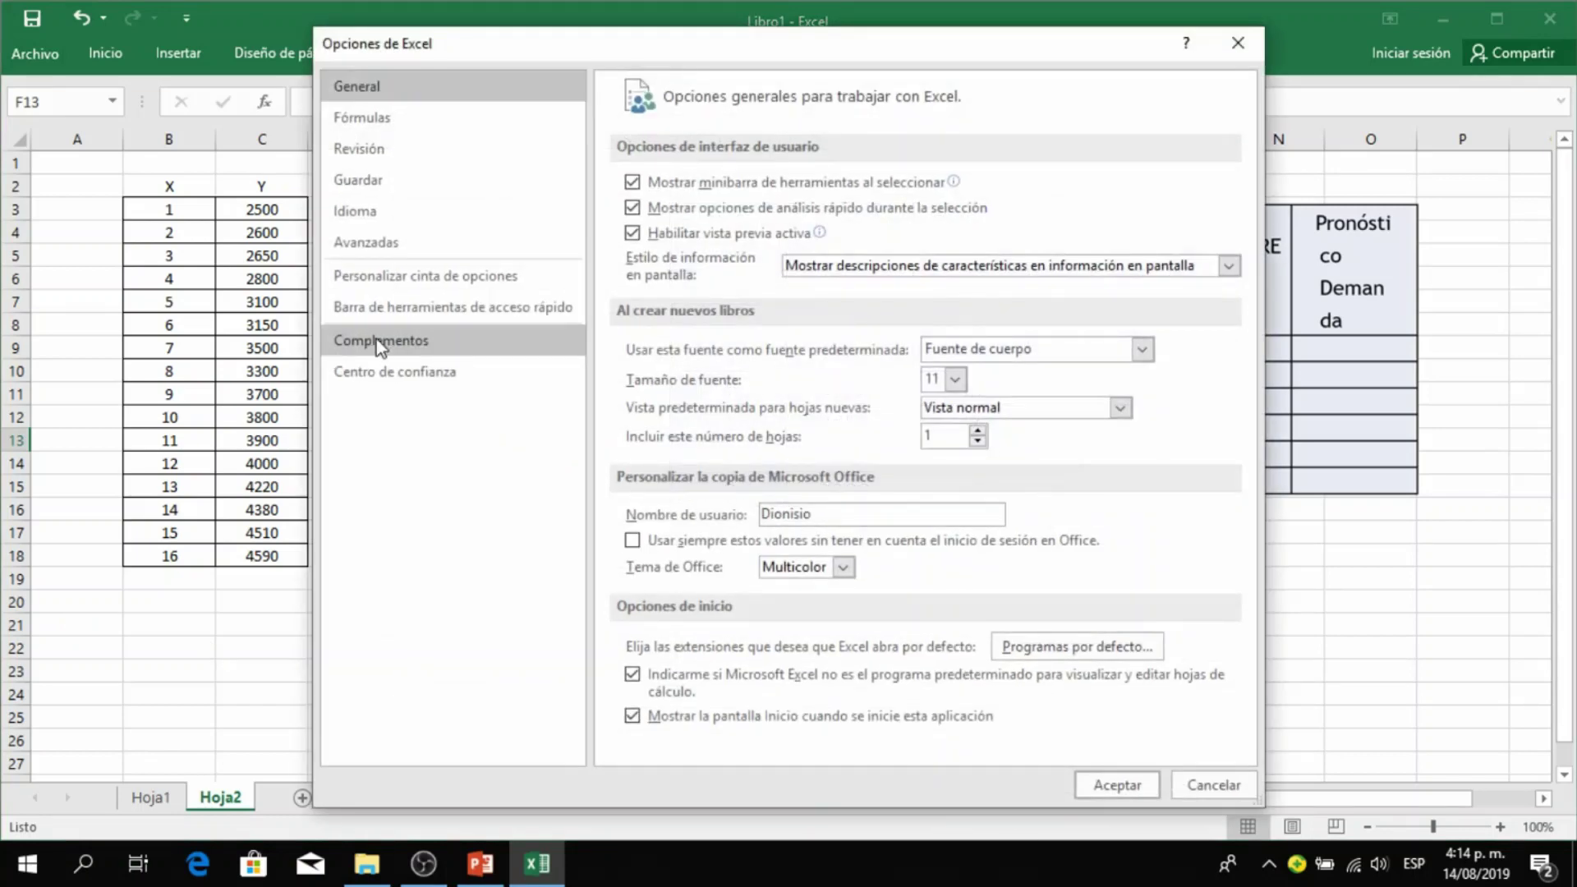
{"action": "left_click", "coordinate": [376, 338]}
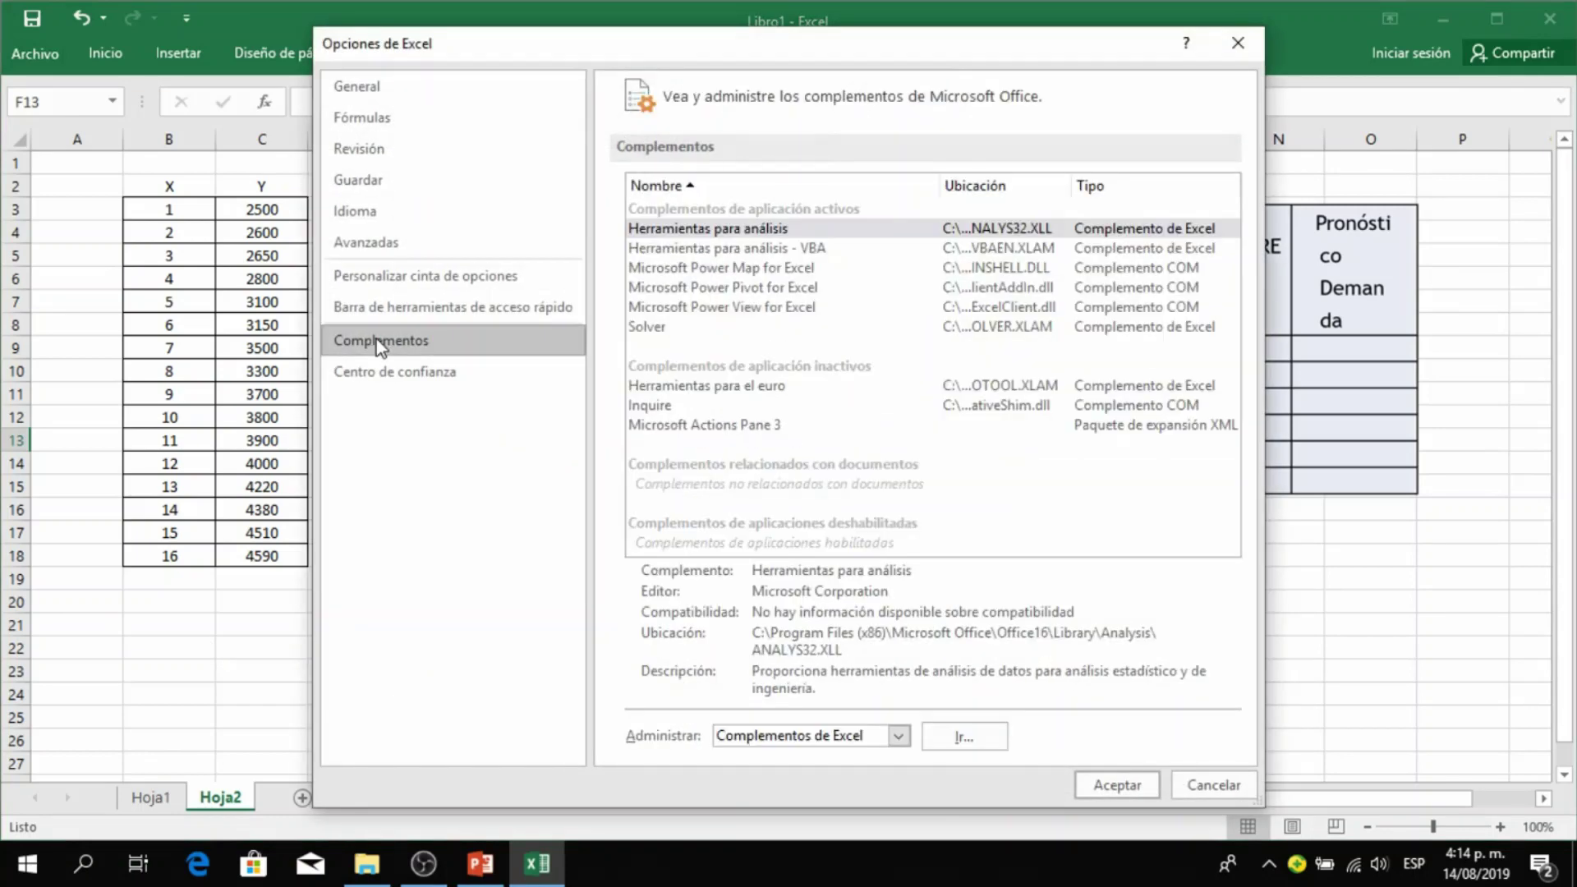
{"action": "left_click", "coordinate": [965, 736]}
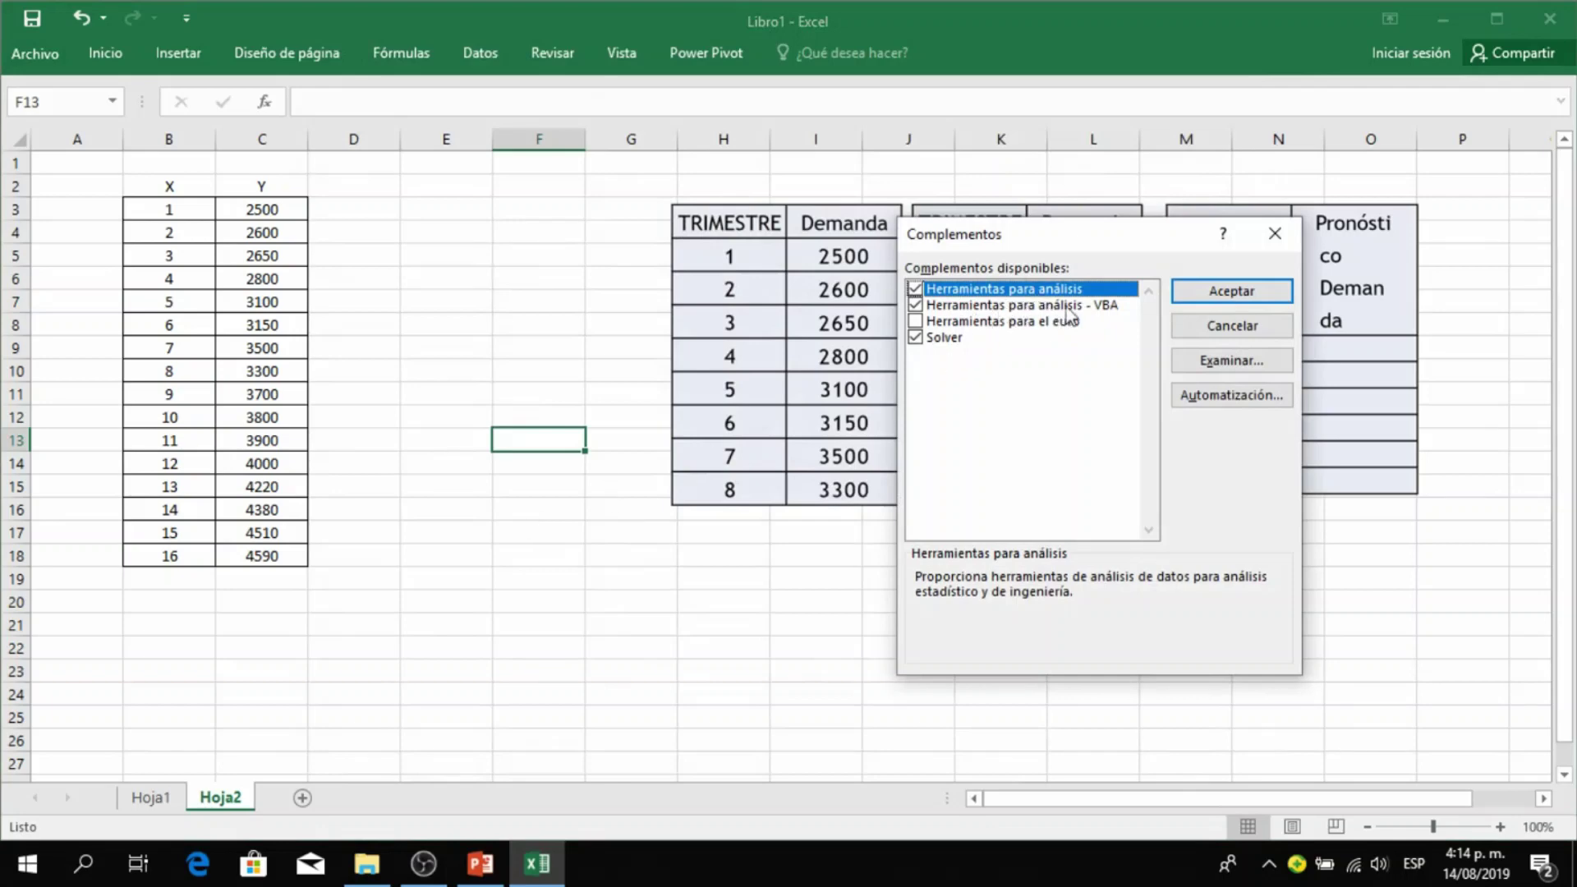
{"action": "left_click", "coordinate": [1223, 294]}
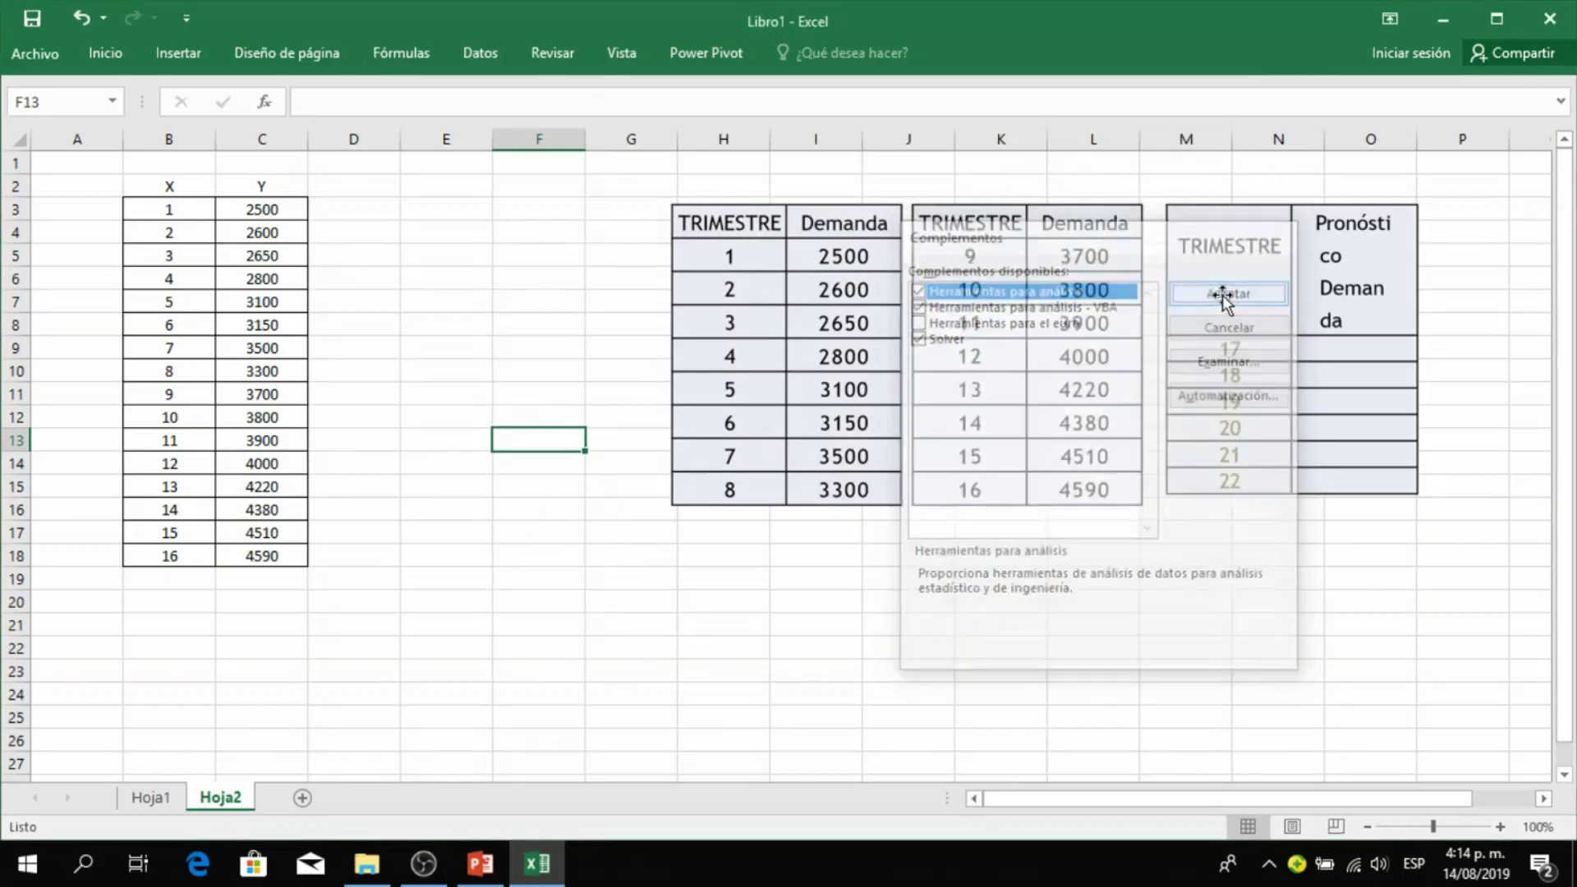
{"action": "left_click", "coordinate": [473, 64]}
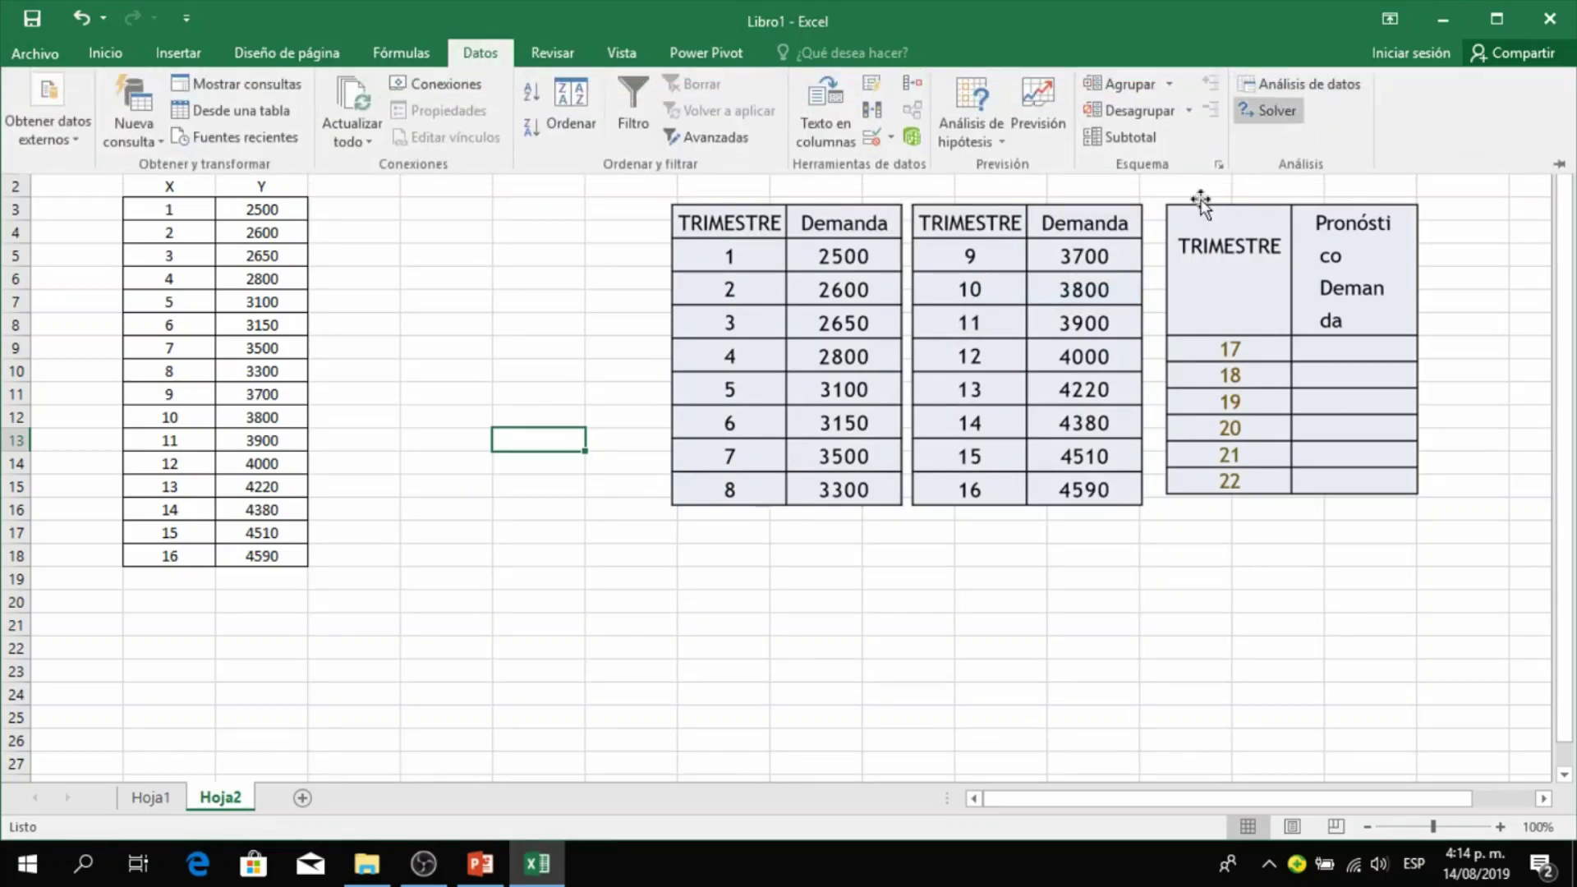
{"action": "left_click", "coordinate": [479, 715]}
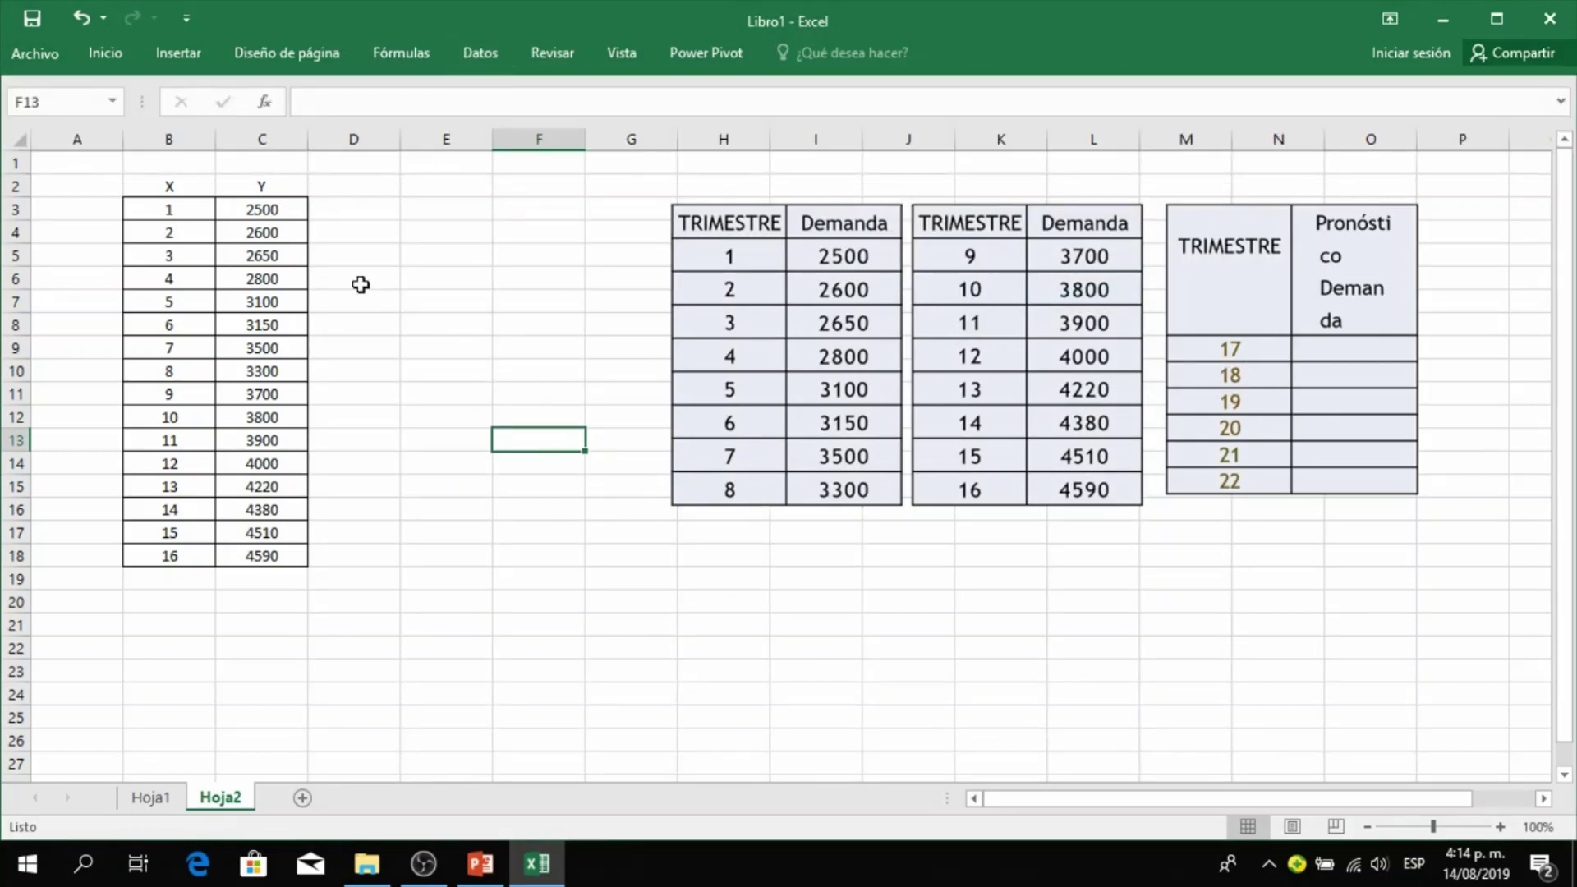
- Start a Regresión analysis from the list of data analysis functions
{"action": "left_click", "coordinate": [491, 53]}
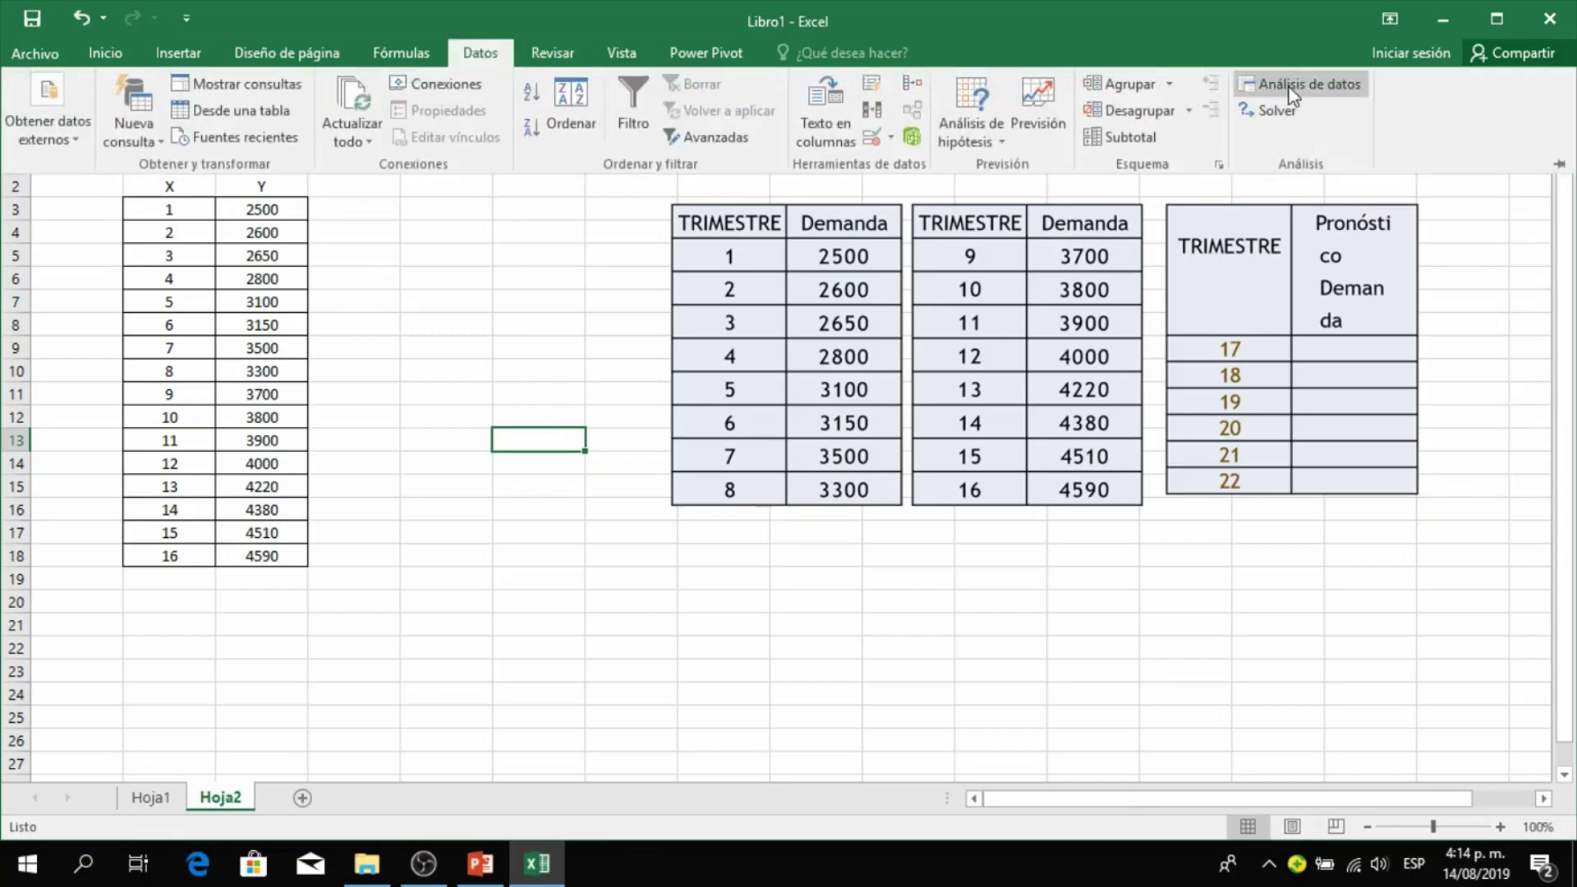
{"action": "left_click", "coordinate": [1300, 84]}
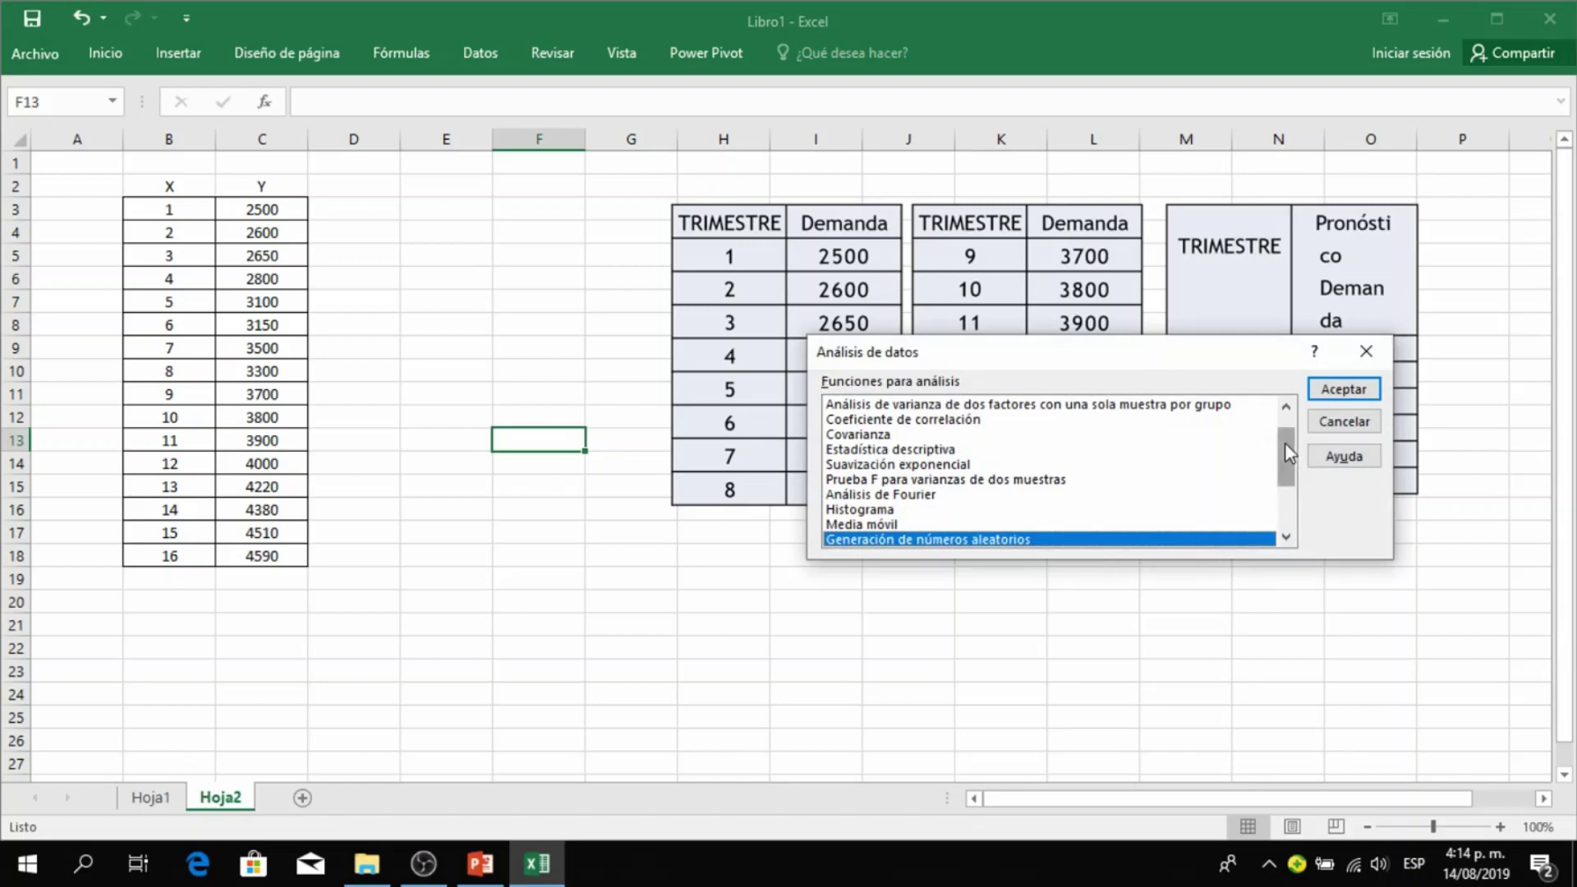
{"action": "left_click_drag", "start_coordinate": [1284, 442], "coordinate": [1291, 404]}
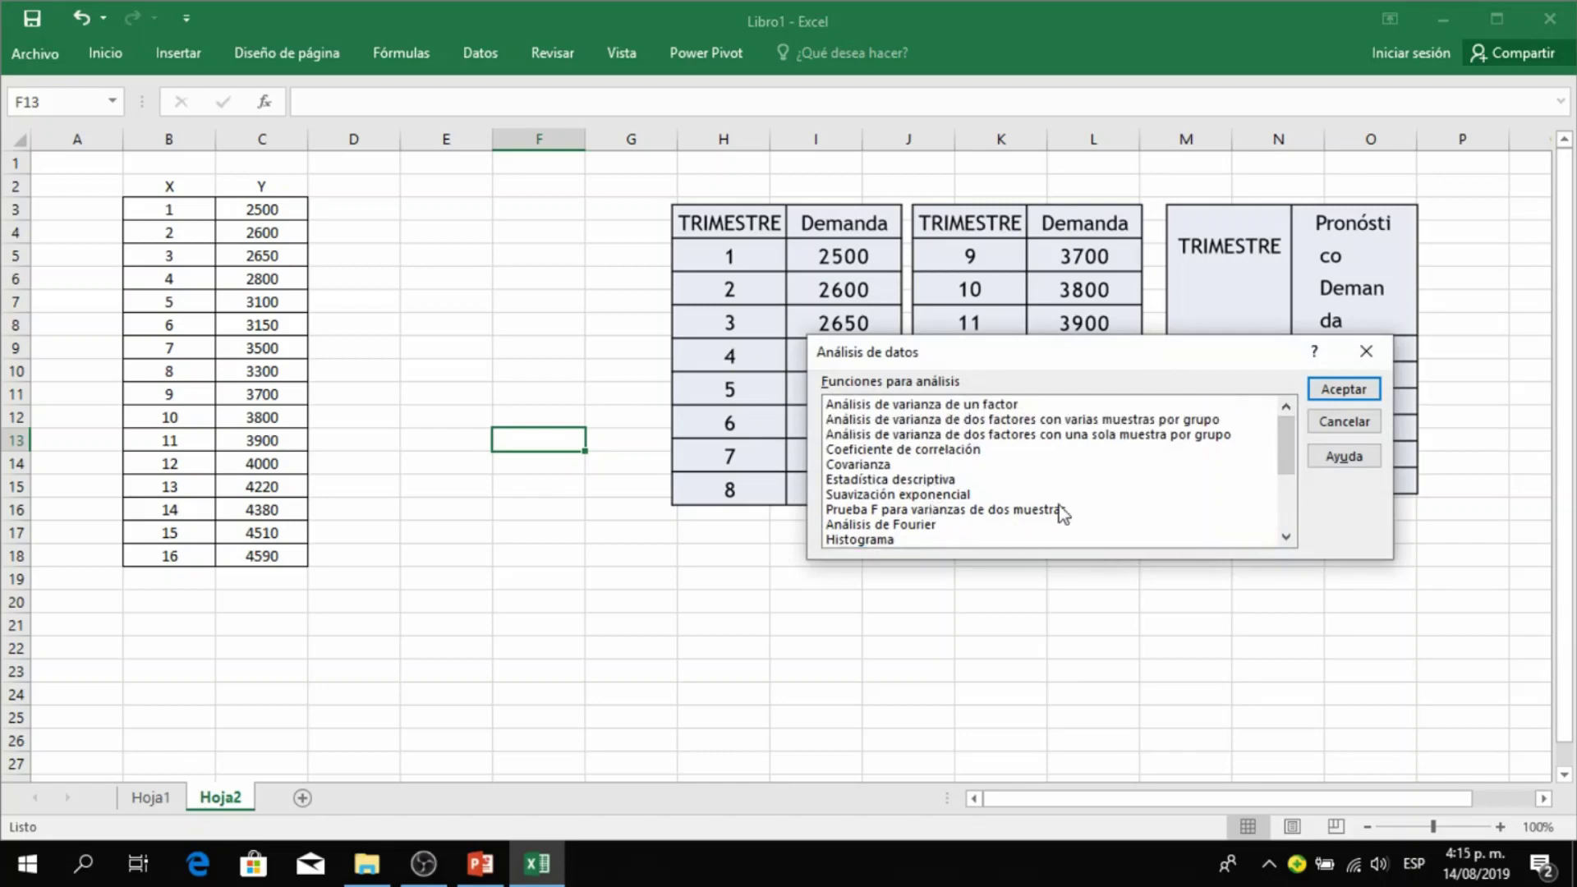
{"action": "left_click_drag", "start_coordinate": [1284, 437], "coordinate": [1285, 519]}
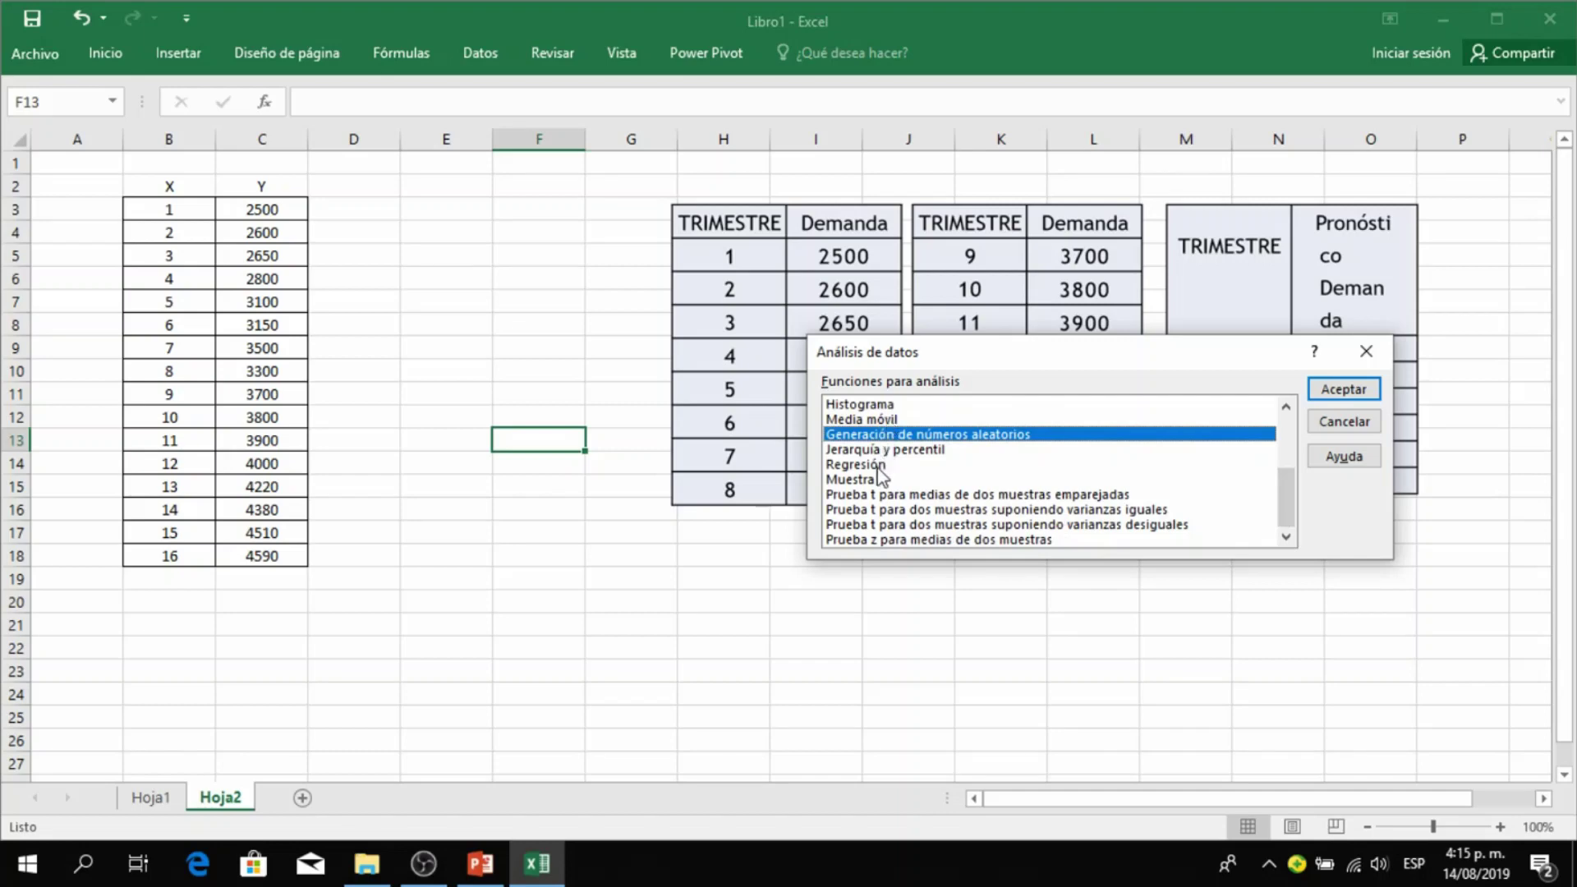
{"action": "left_click_drag", "start_coordinate": [1291, 509], "coordinate": [1297, 453]}
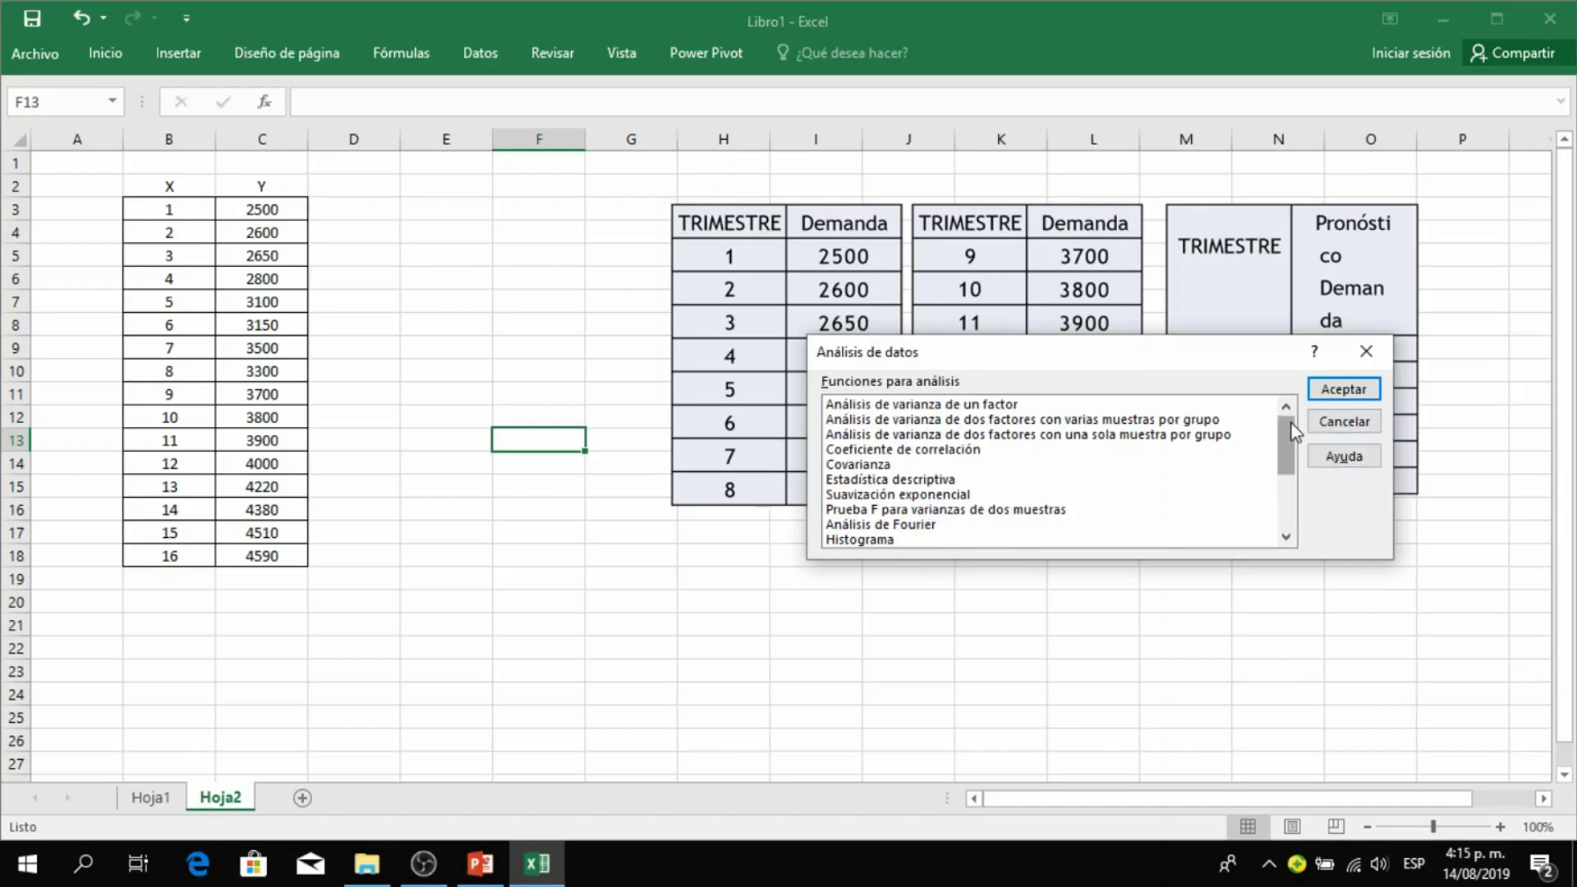
{"action": "left_click_drag", "start_coordinate": [1291, 424], "coordinate": [1286, 502]}
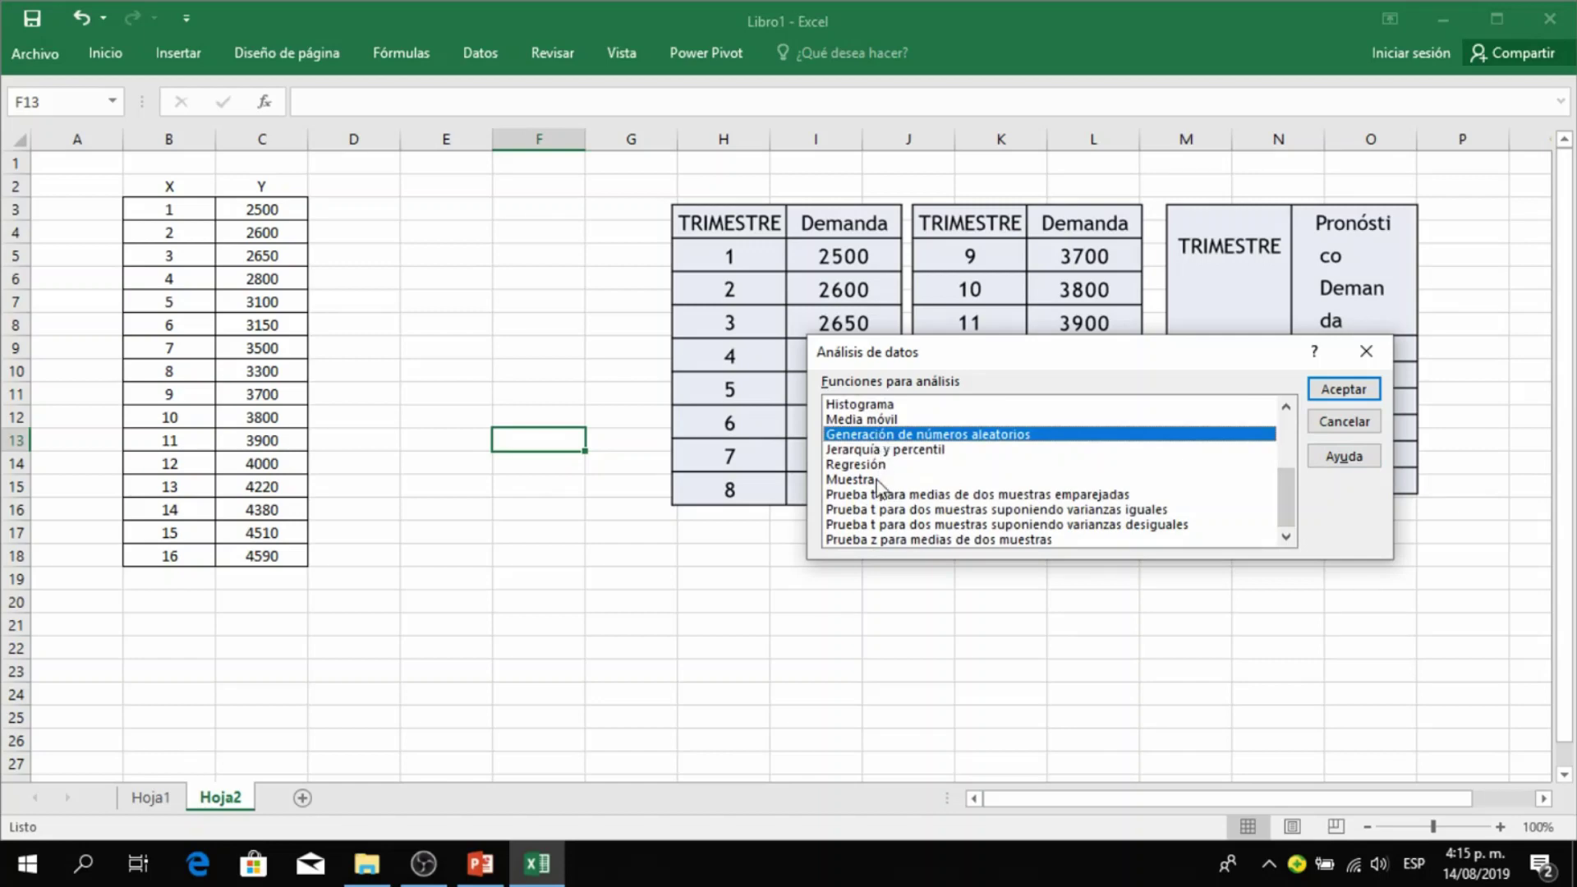
{"action": "left_click", "coordinate": [860, 466]}
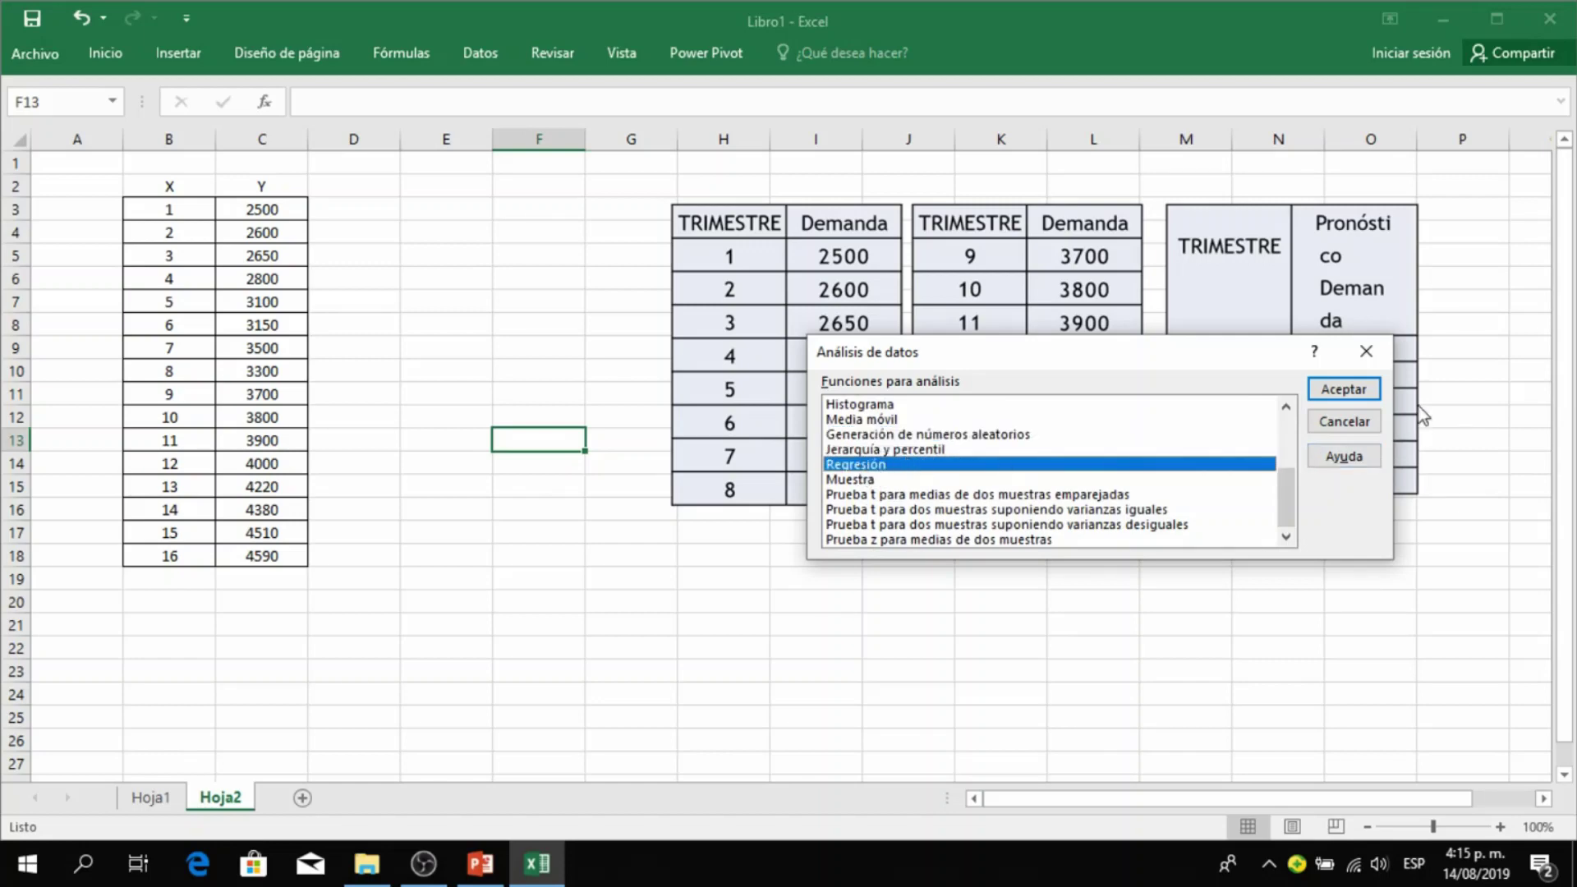
{"action": "left_click", "coordinate": [1359, 393]}
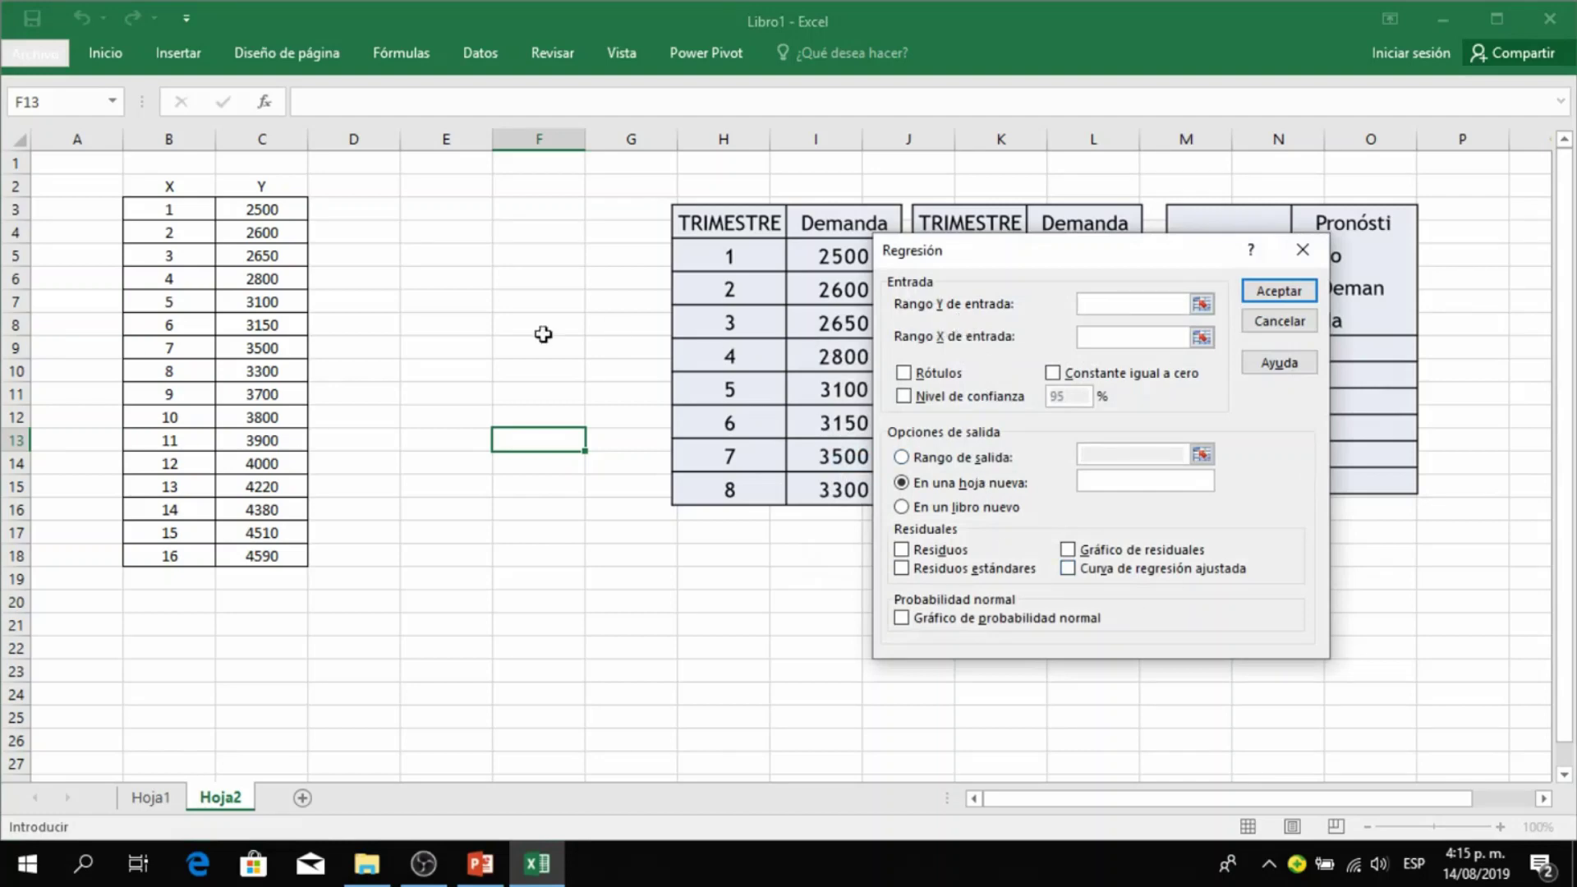
- Set the regression's Y input range to C2:C18 and its X input range to B2:B18
{"action": "left_click_drag", "start_coordinate": [268, 186], "coordinate": [268, 556]}
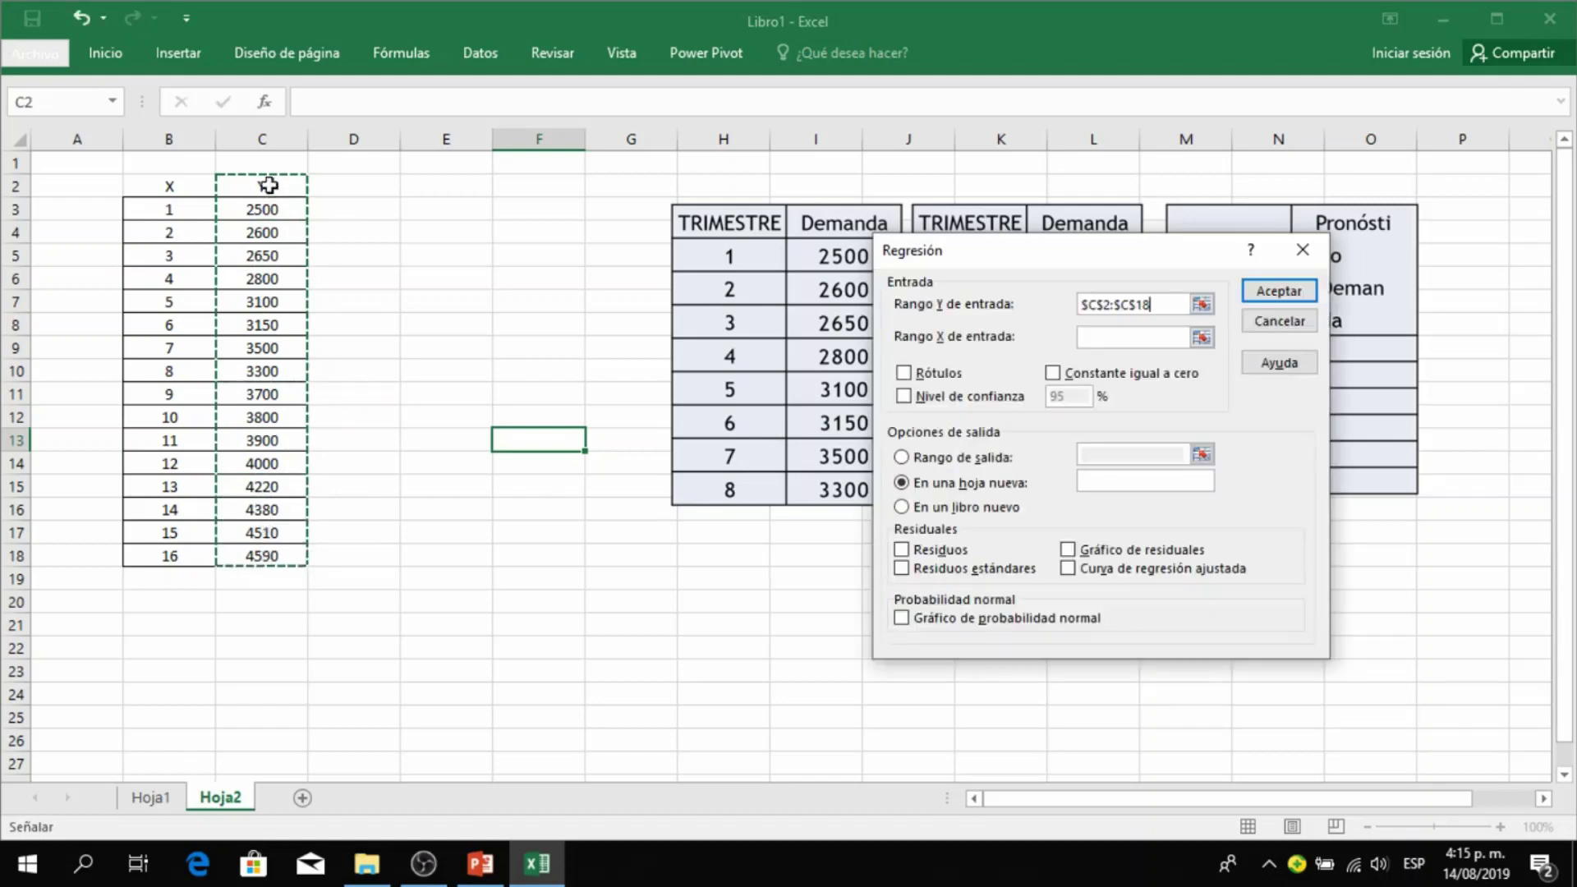
{"action": "left_click", "coordinate": [1202, 337]}
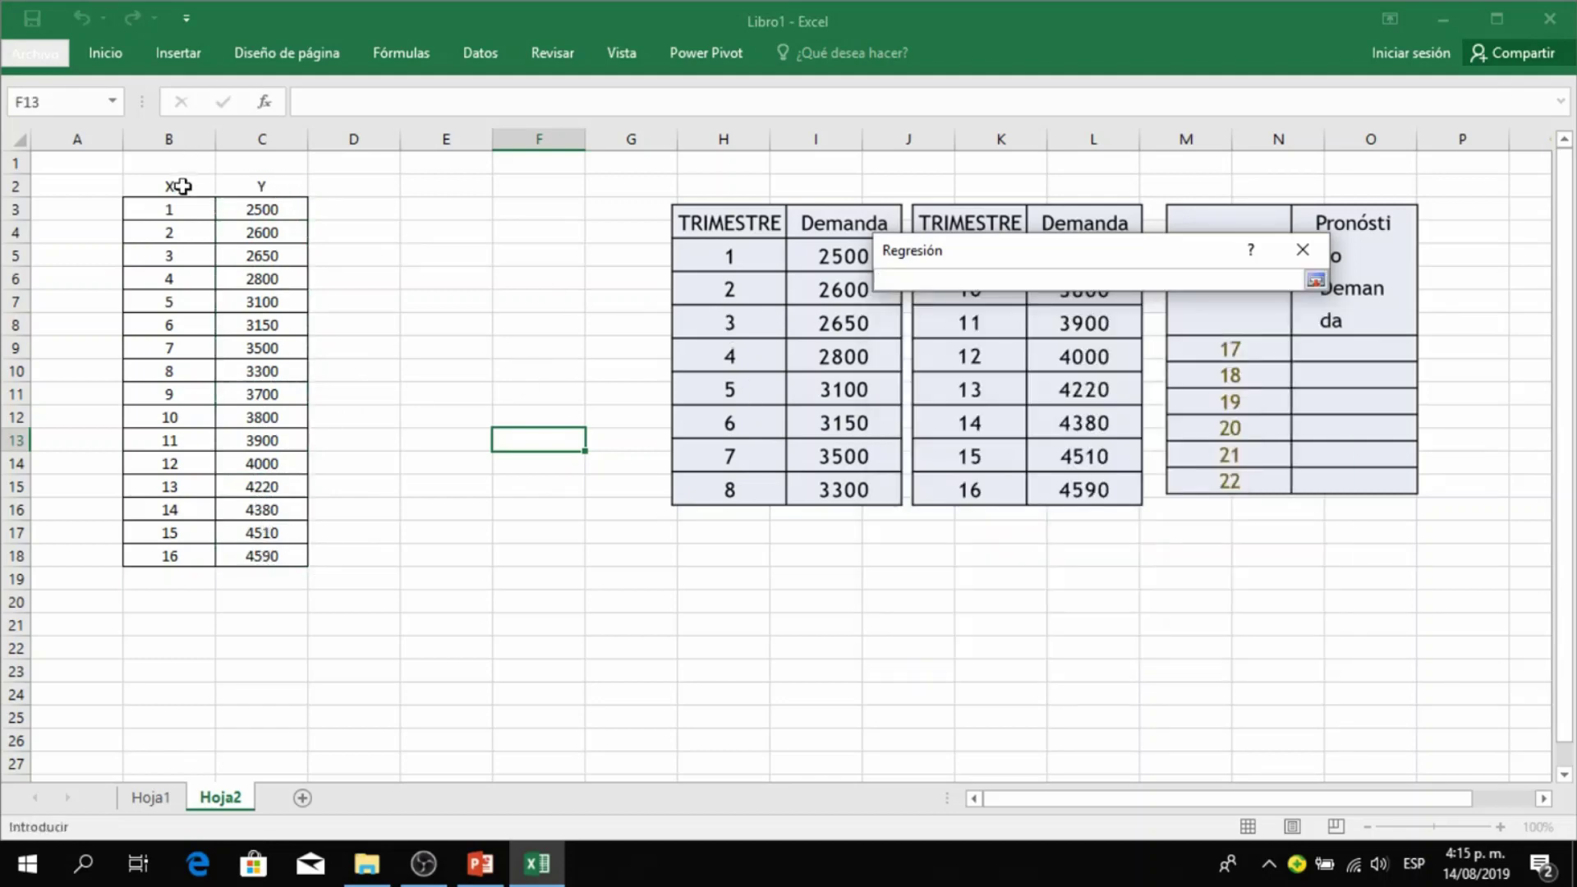
{"action": "left_click_drag", "start_coordinate": [177, 187], "coordinate": [181, 550]}
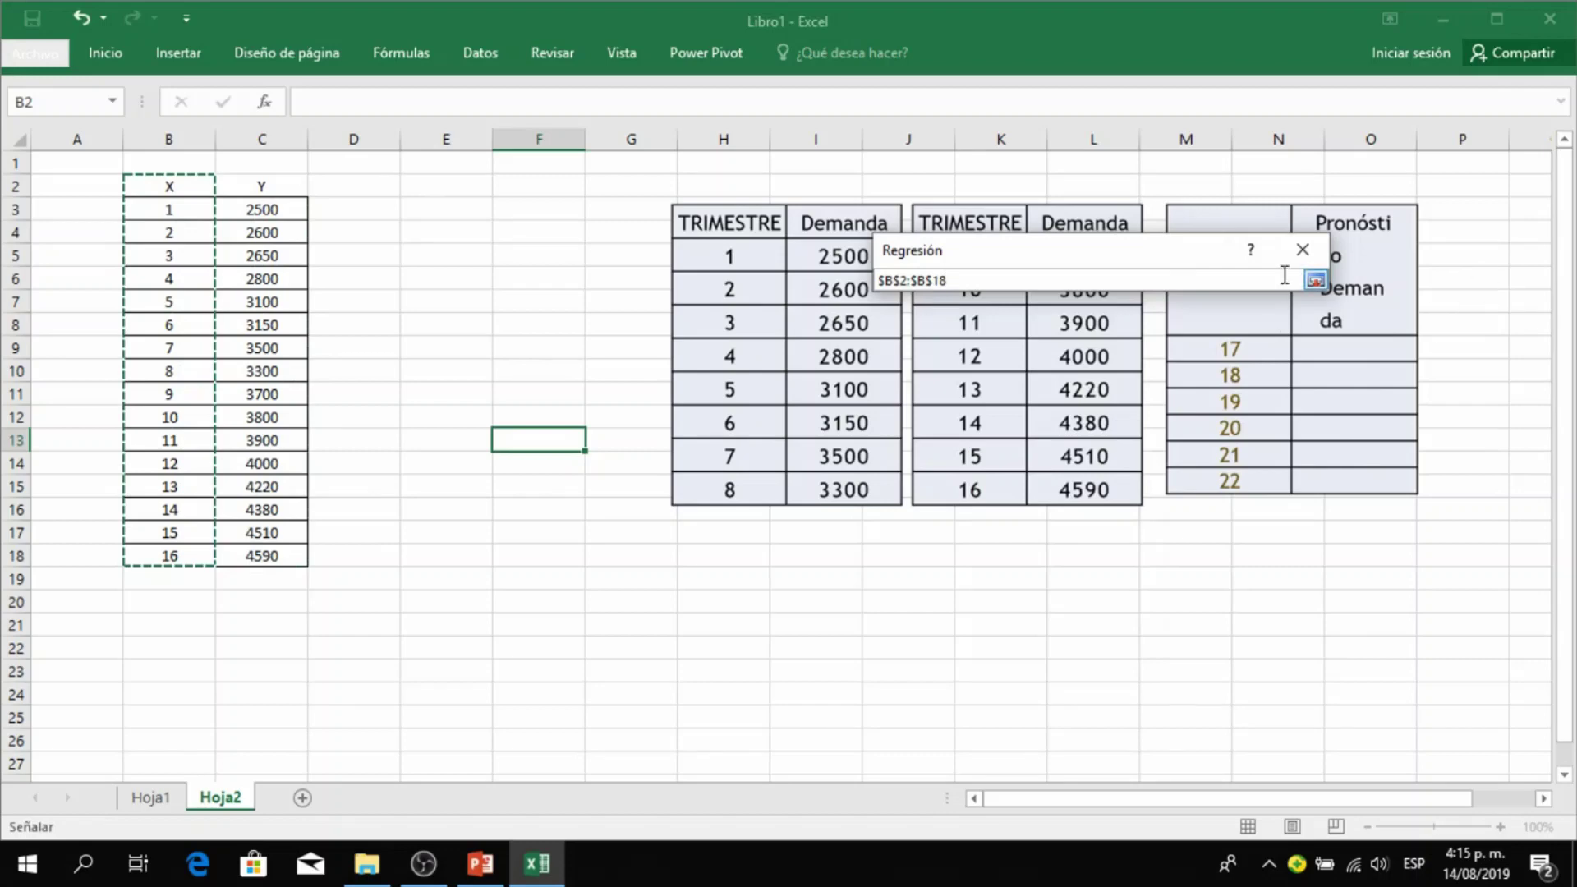
{"action": "left_click", "coordinate": [1315, 280]}
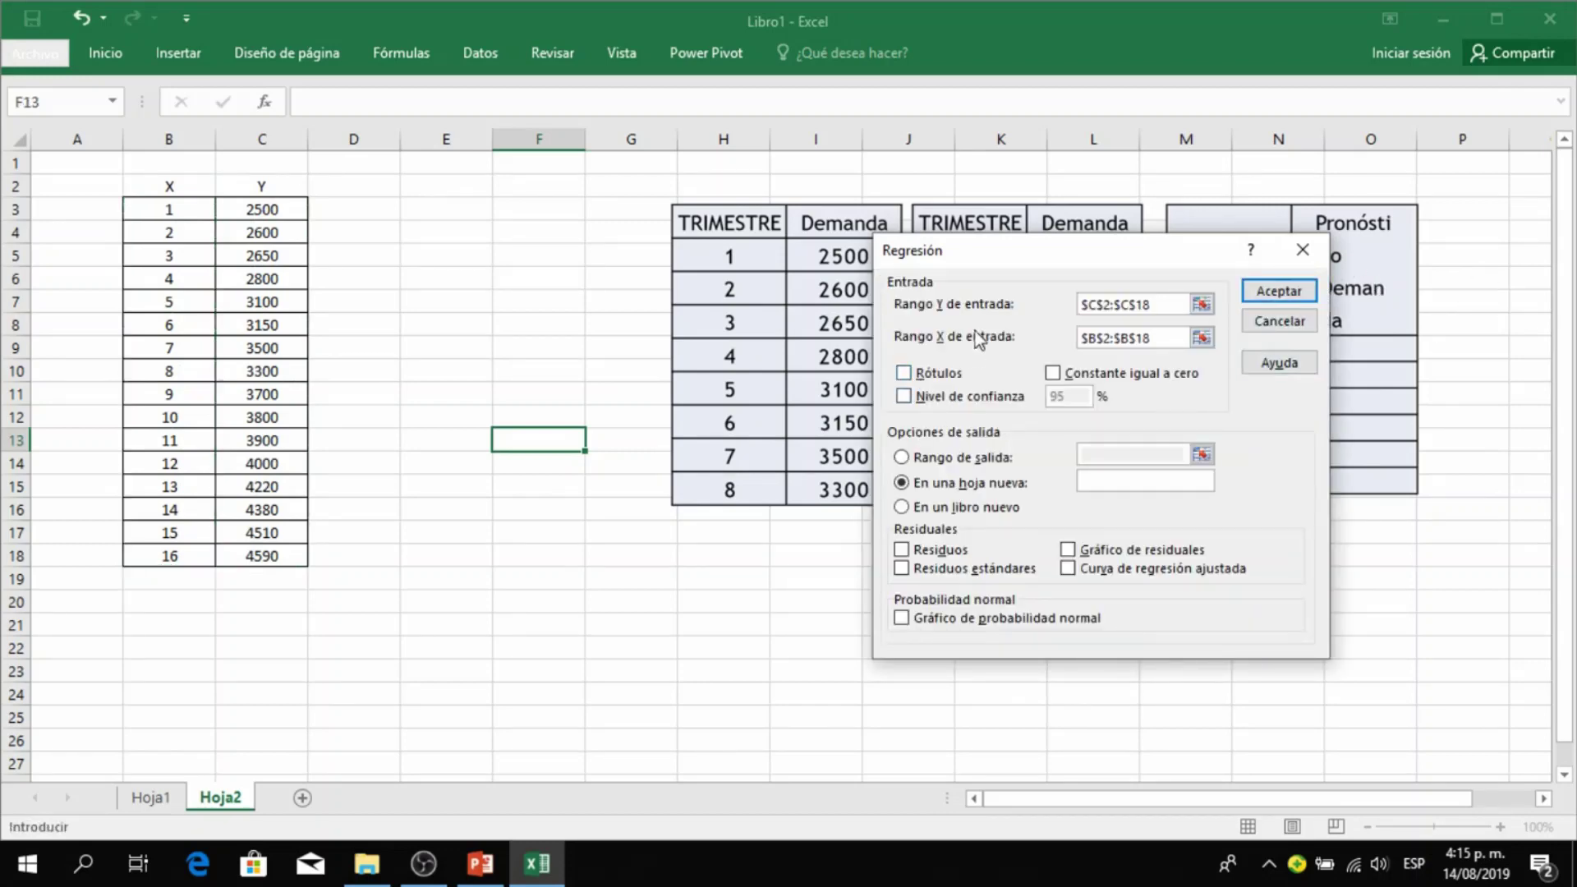
- Enable Rótulos and Residuos estándares, and run the regression with its output on a new worksheet
{"action": "left_click", "coordinate": [913, 371]}
{"action": "left_click", "coordinate": [902, 567]}
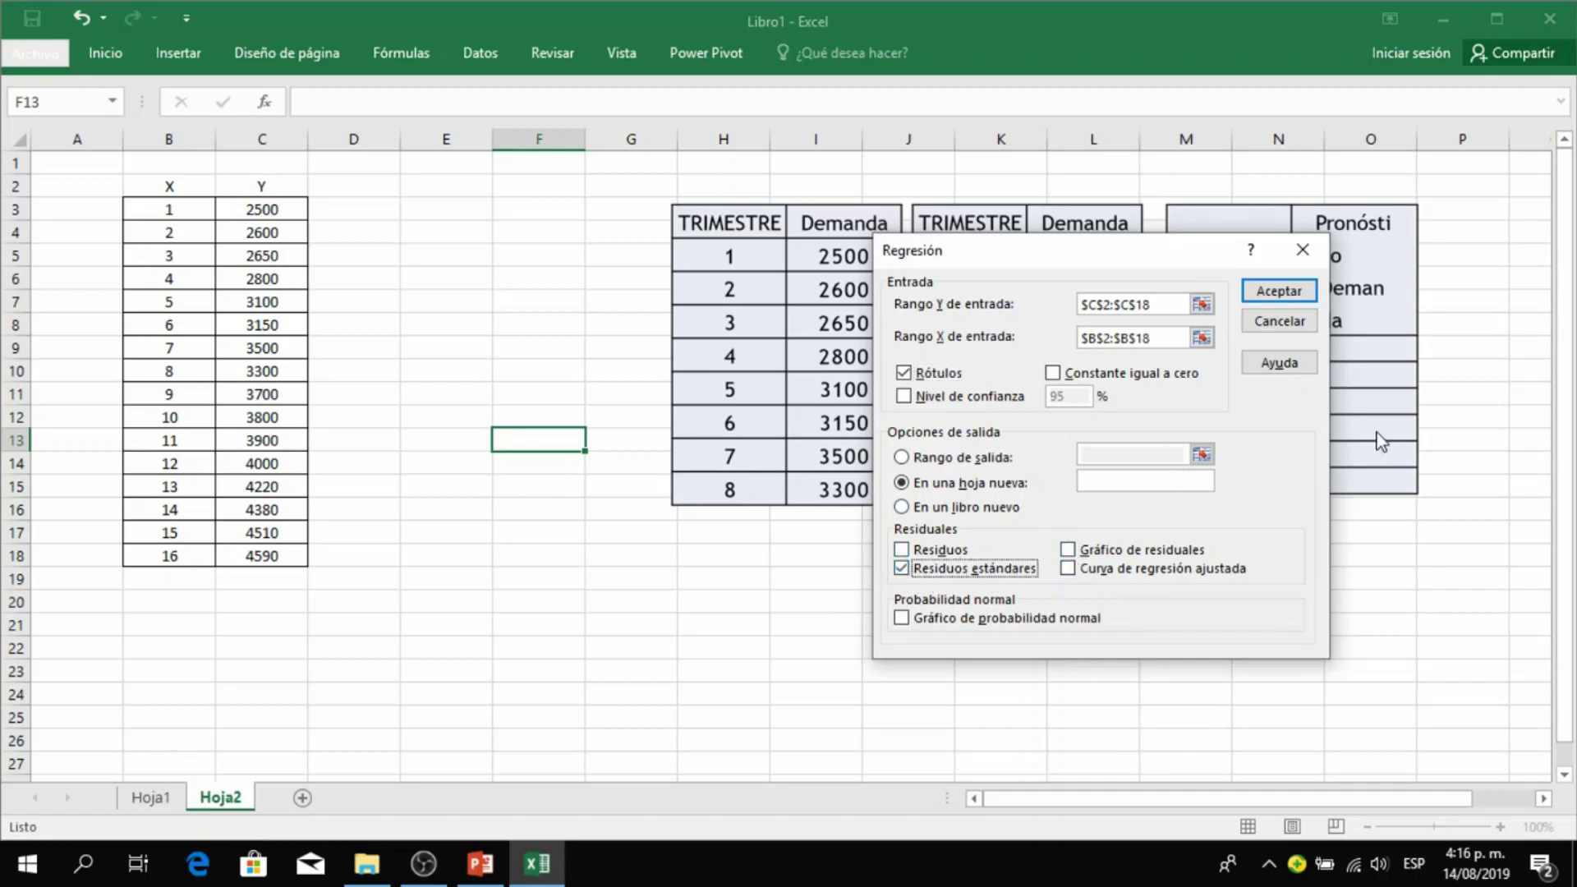
{"action": "left_click", "coordinate": [1297, 292]}
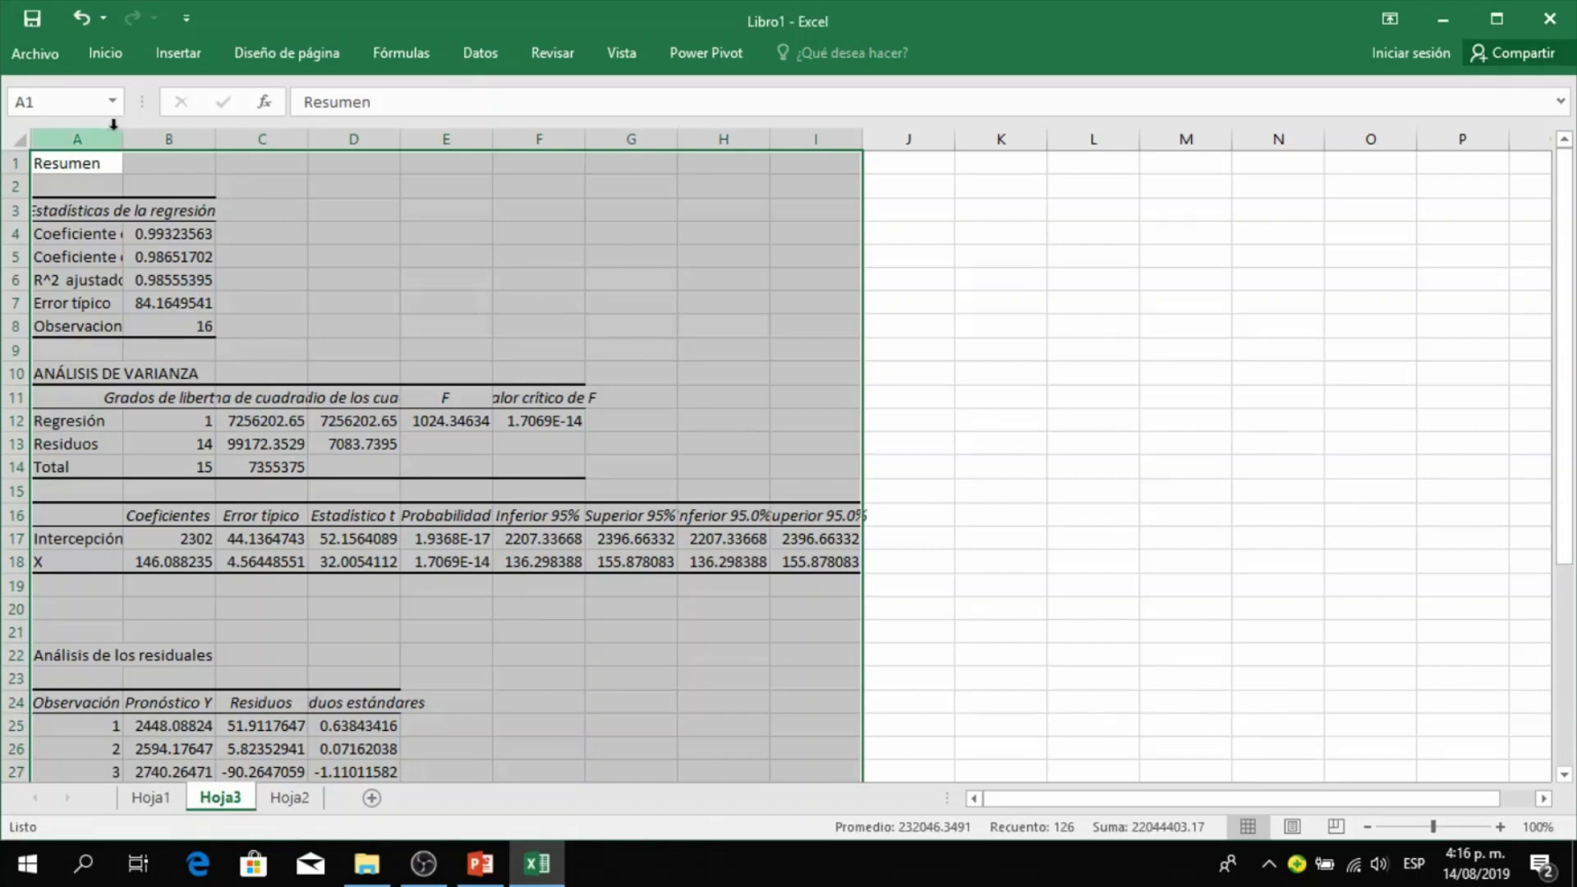
- Widen column A of the regression summary on Hoja3 and deselect the output
{"action": "left_click_drag", "start_coordinate": [123, 131], "coordinate": [188, 139]}
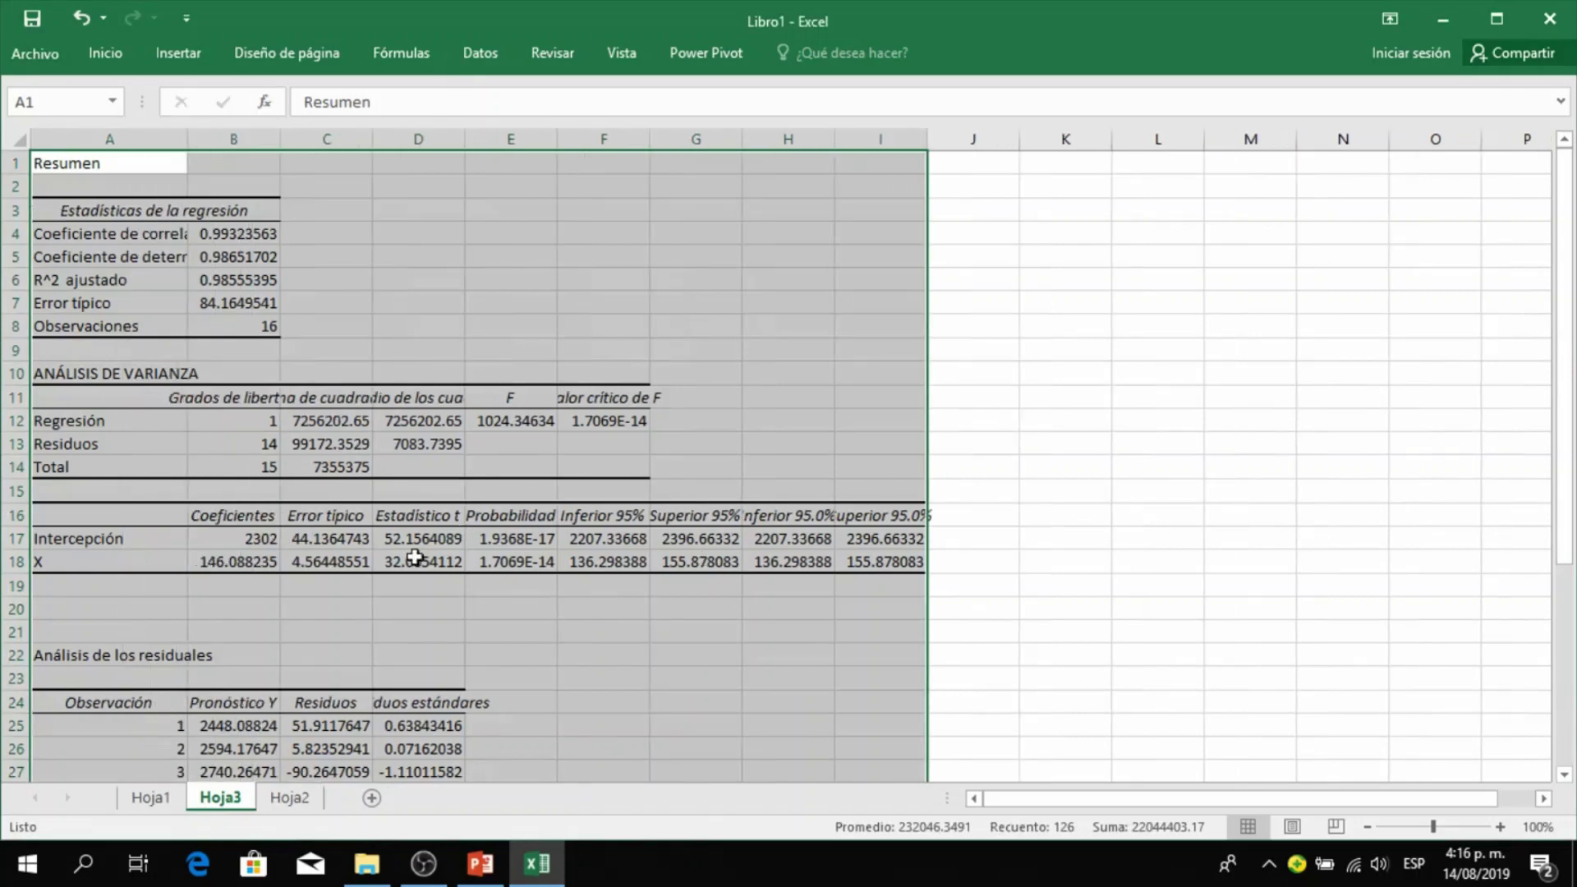
{"action": "scroll", "coordinate": [462, 598], "scroll_direction": "down", "scroll_amount": 3}
{"action": "left_click", "coordinate": [550, 445]}
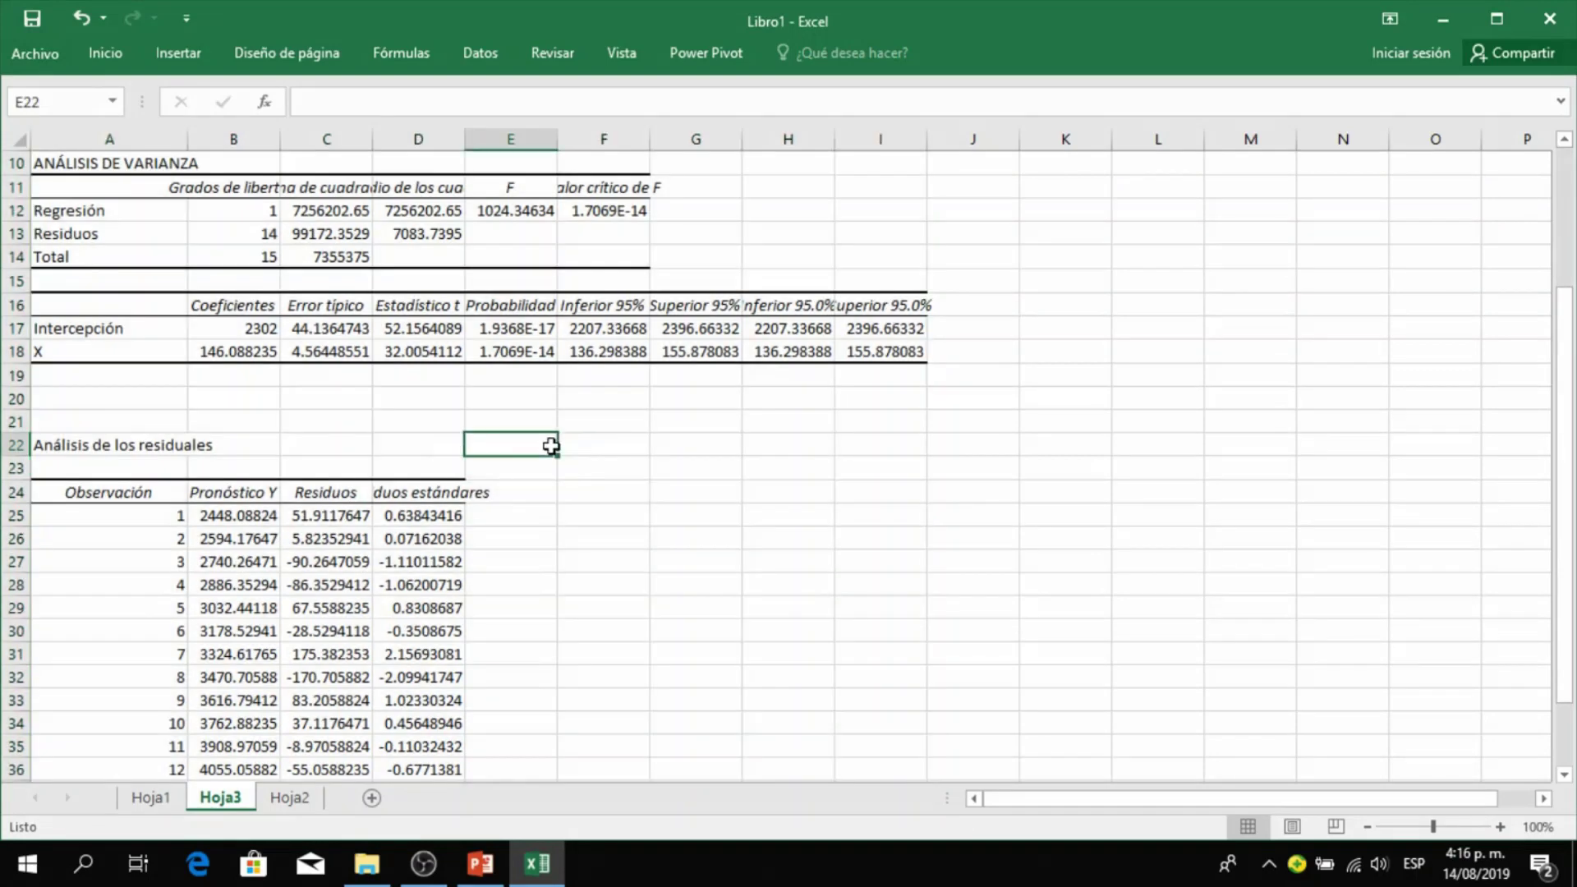
- Examine the intercept and X coefficients in B17:B18 and the forecast values in the residual analysis table
{"action": "left_click", "coordinate": [245, 328]}
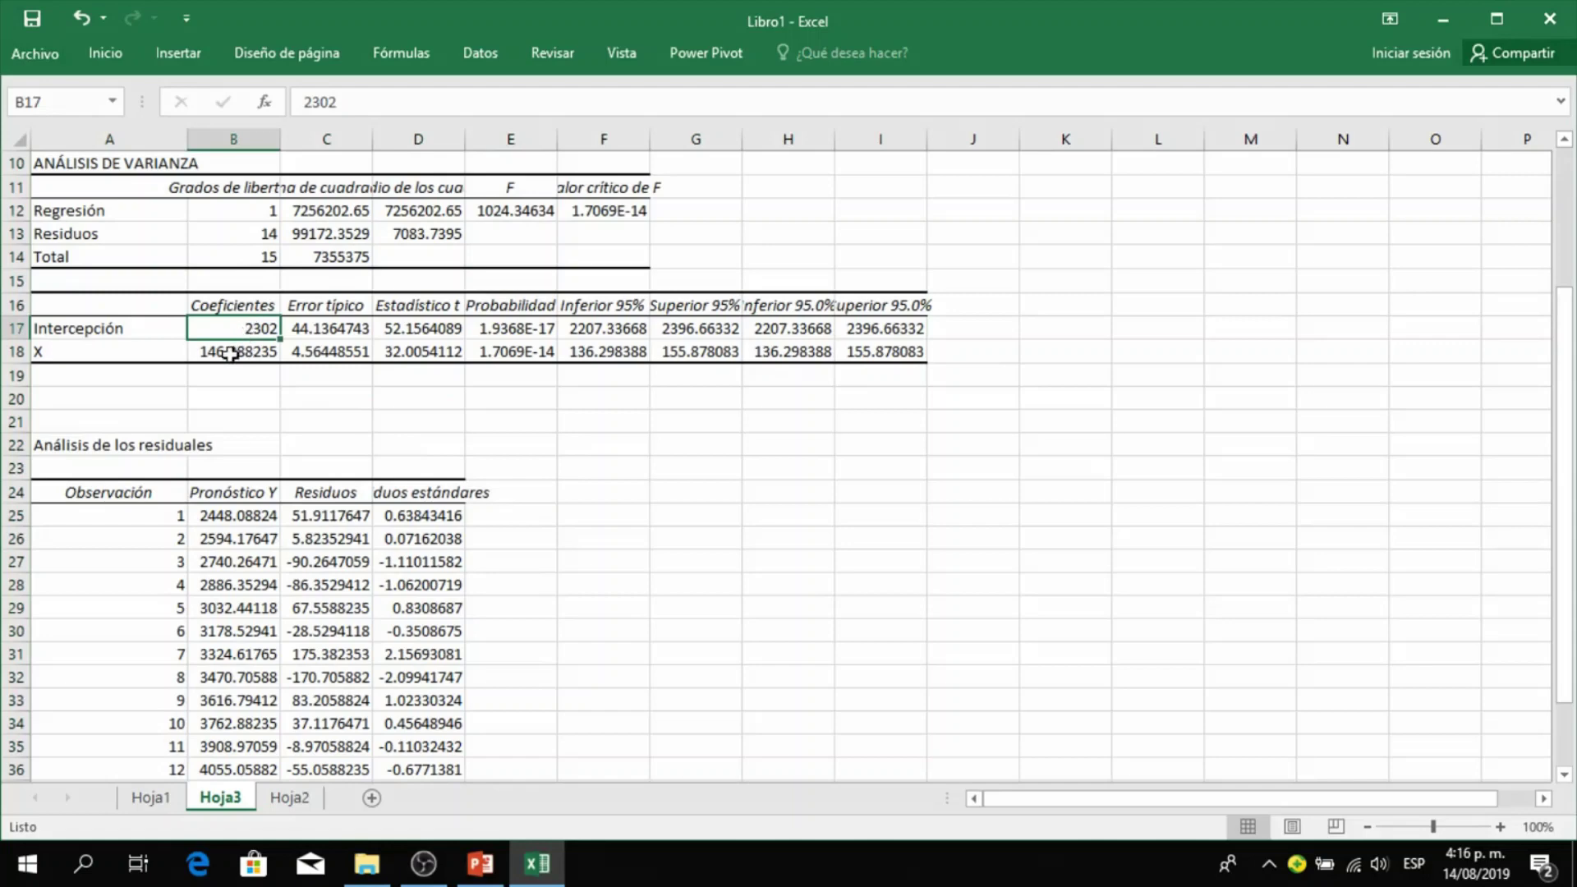
{"action": "left_click", "coordinate": [230, 354]}
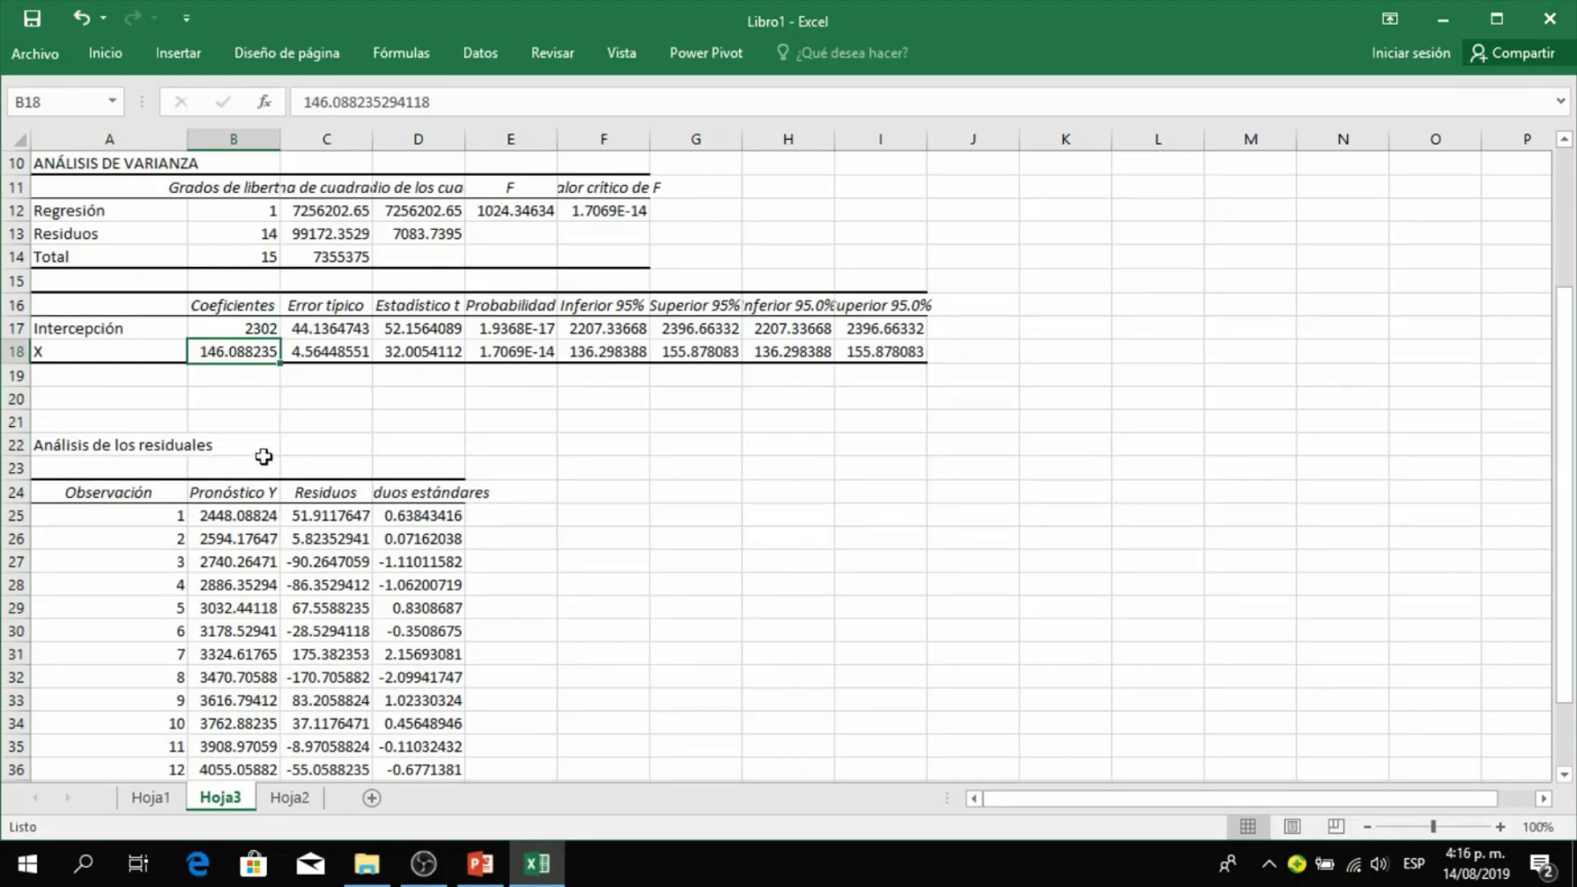
{"action": "scroll", "coordinate": [264, 457], "scroll_direction": "down", "scroll_amount": 2}
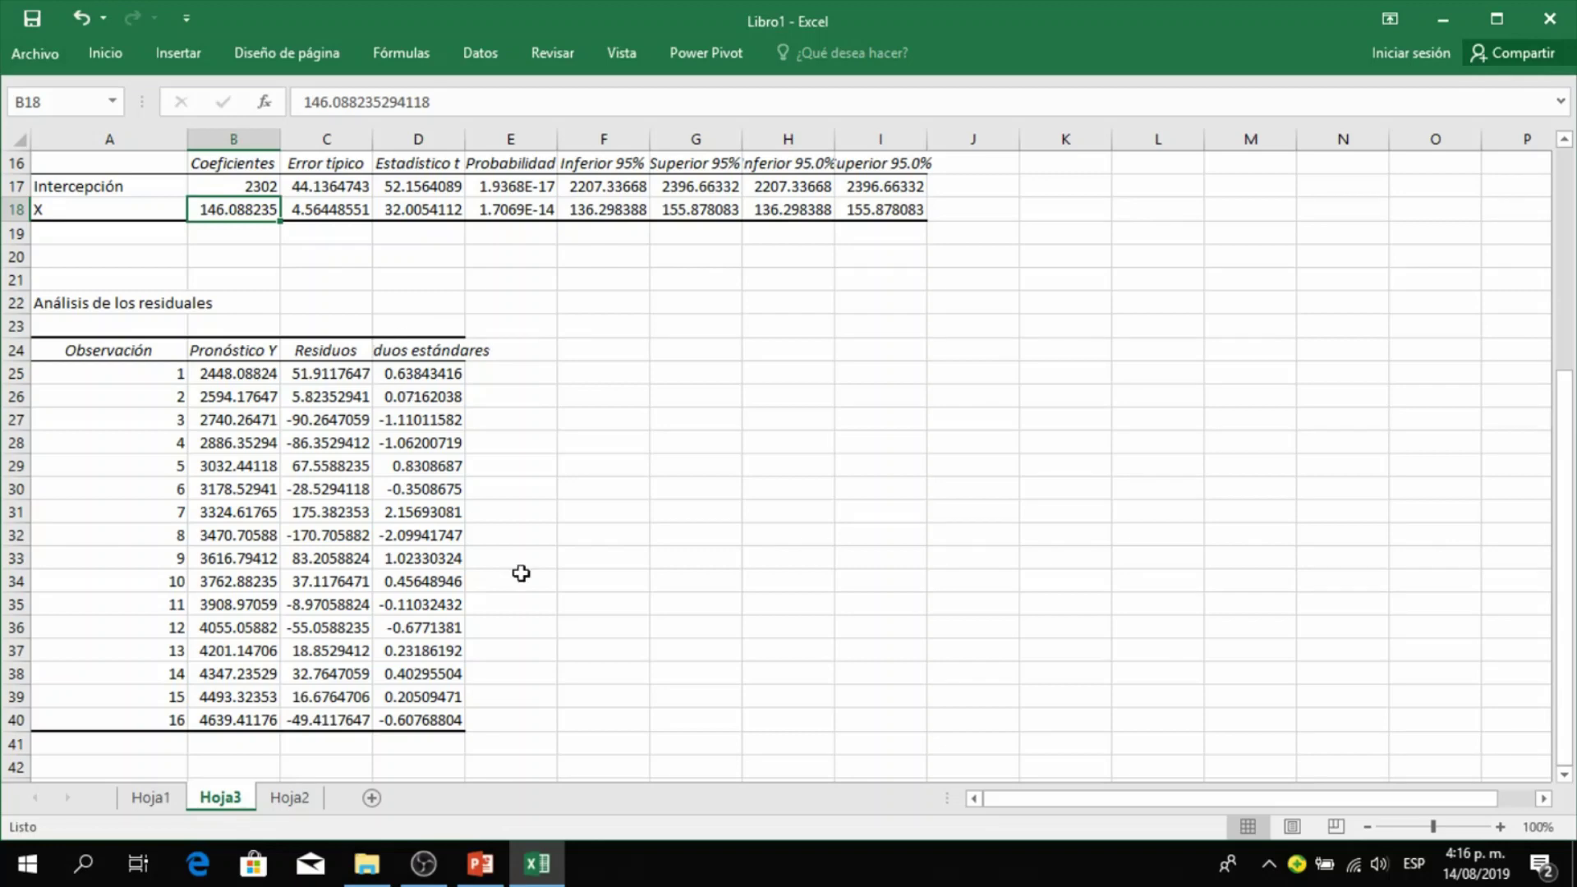
{"action": "scroll", "coordinate": [521, 570], "scroll_direction": "up", "scroll_amount": 2}
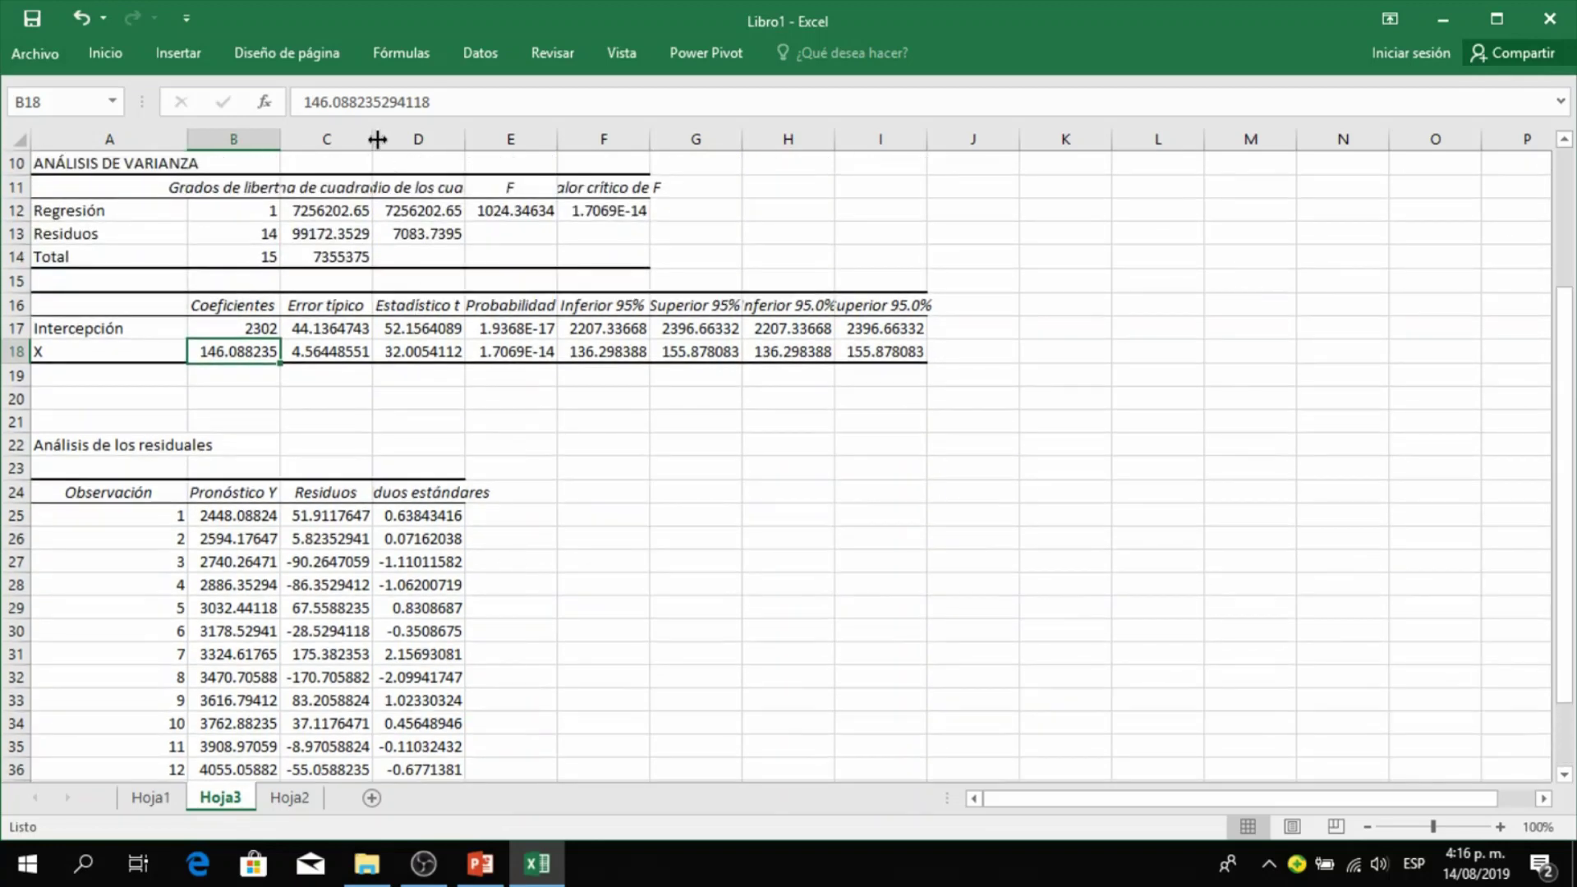
- Widen columns C and D of the regression output on Hoja3
{"action": "left_click_drag", "start_coordinate": [372, 138], "coordinate": [520, 138]}
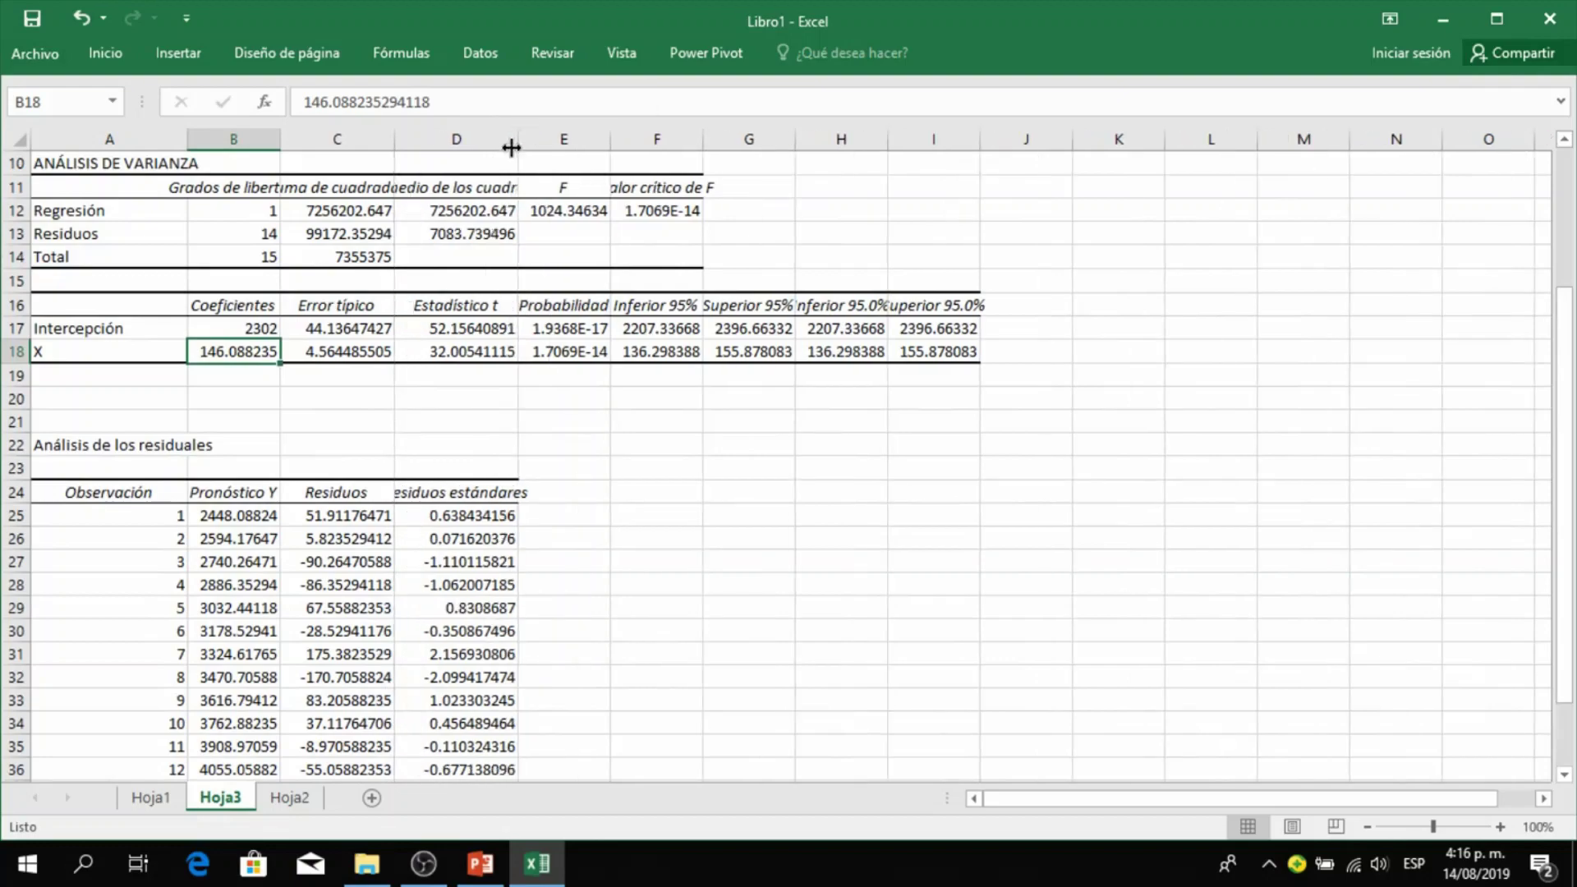
{"action": "scroll", "coordinate": [575, 535], "scroll_direction": "down", "scroll_amount": 3}
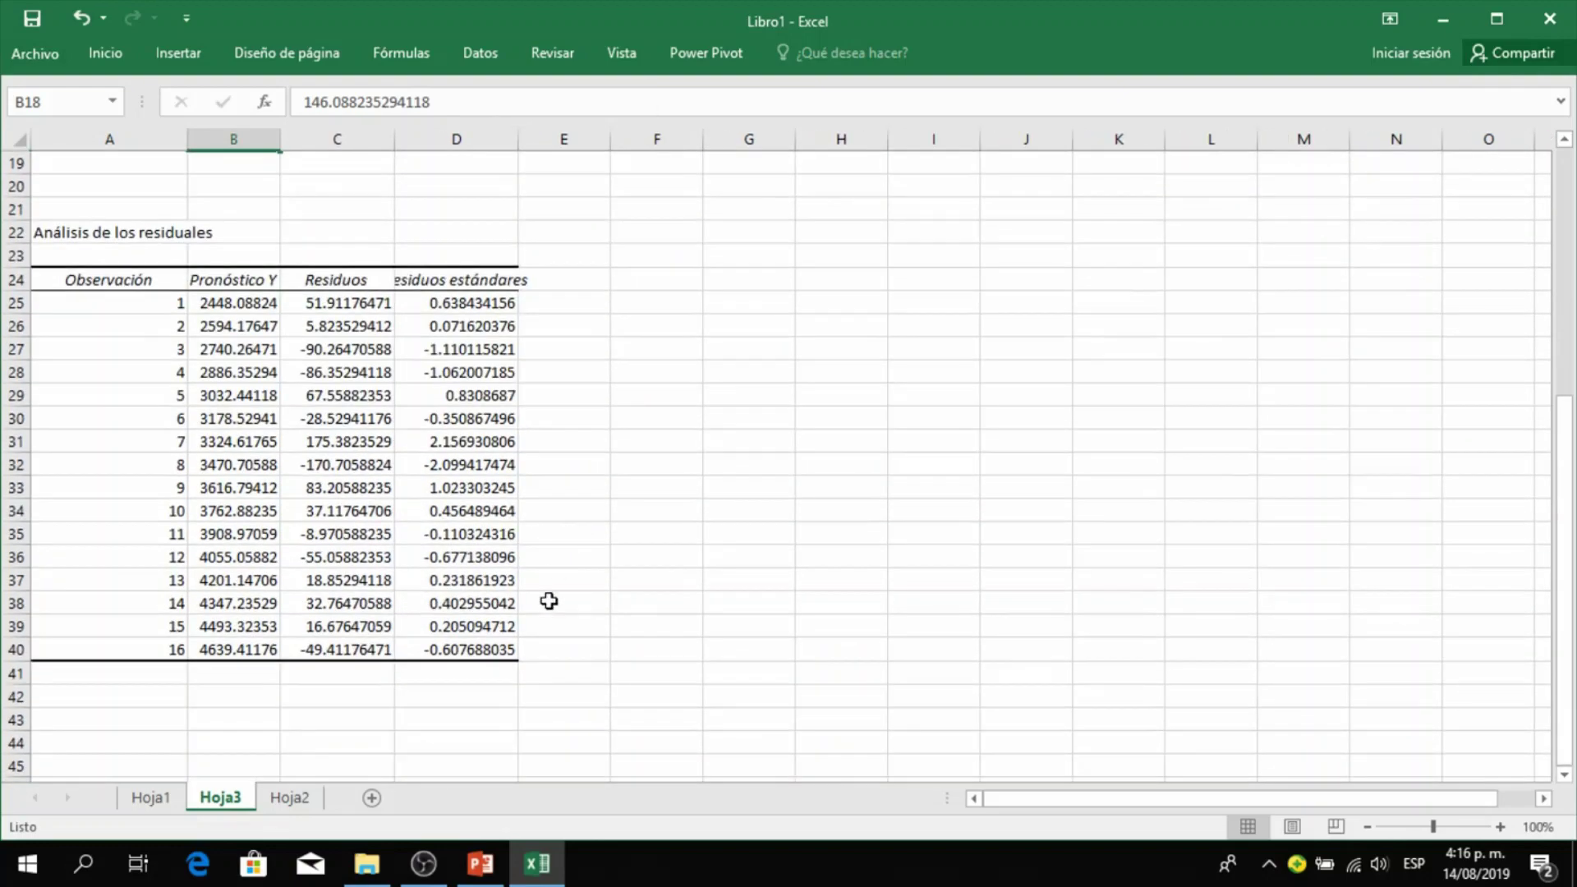
- Copy the intercept and X coefficients from B17:B18 of Hoja3 into F19:F20 on Hoja2
{"action": "scroll", "coordinate": [535, 622], "scroll_direction": "up", "scroll_amount": 2}
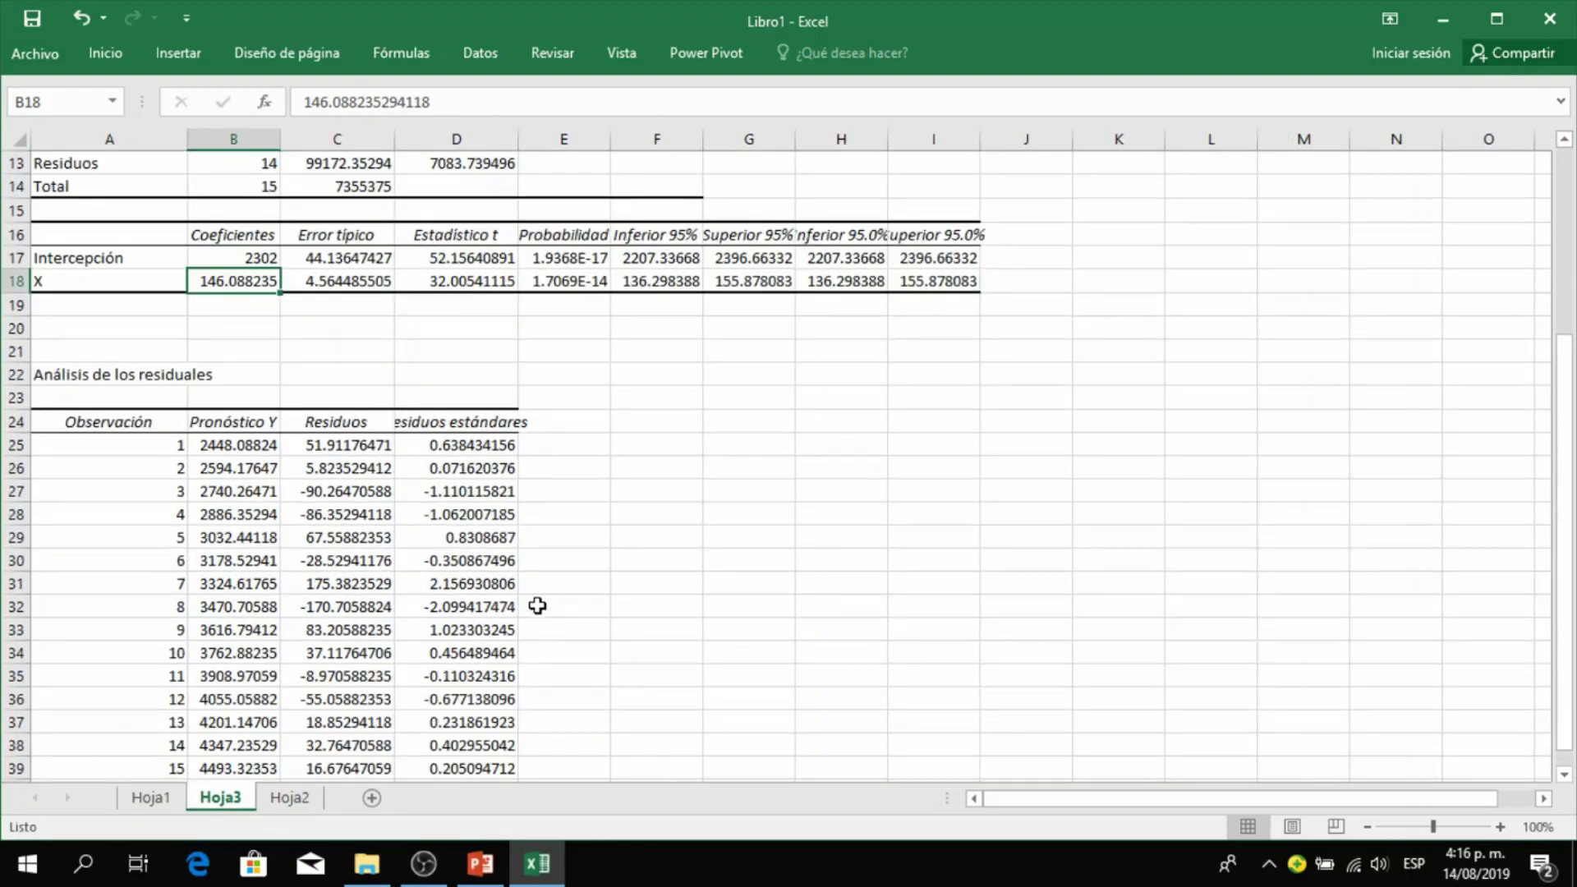
{"action": "scroll", "coordinate": [537, 605], "scroll_direction": "up", "scroll_amount": 2}
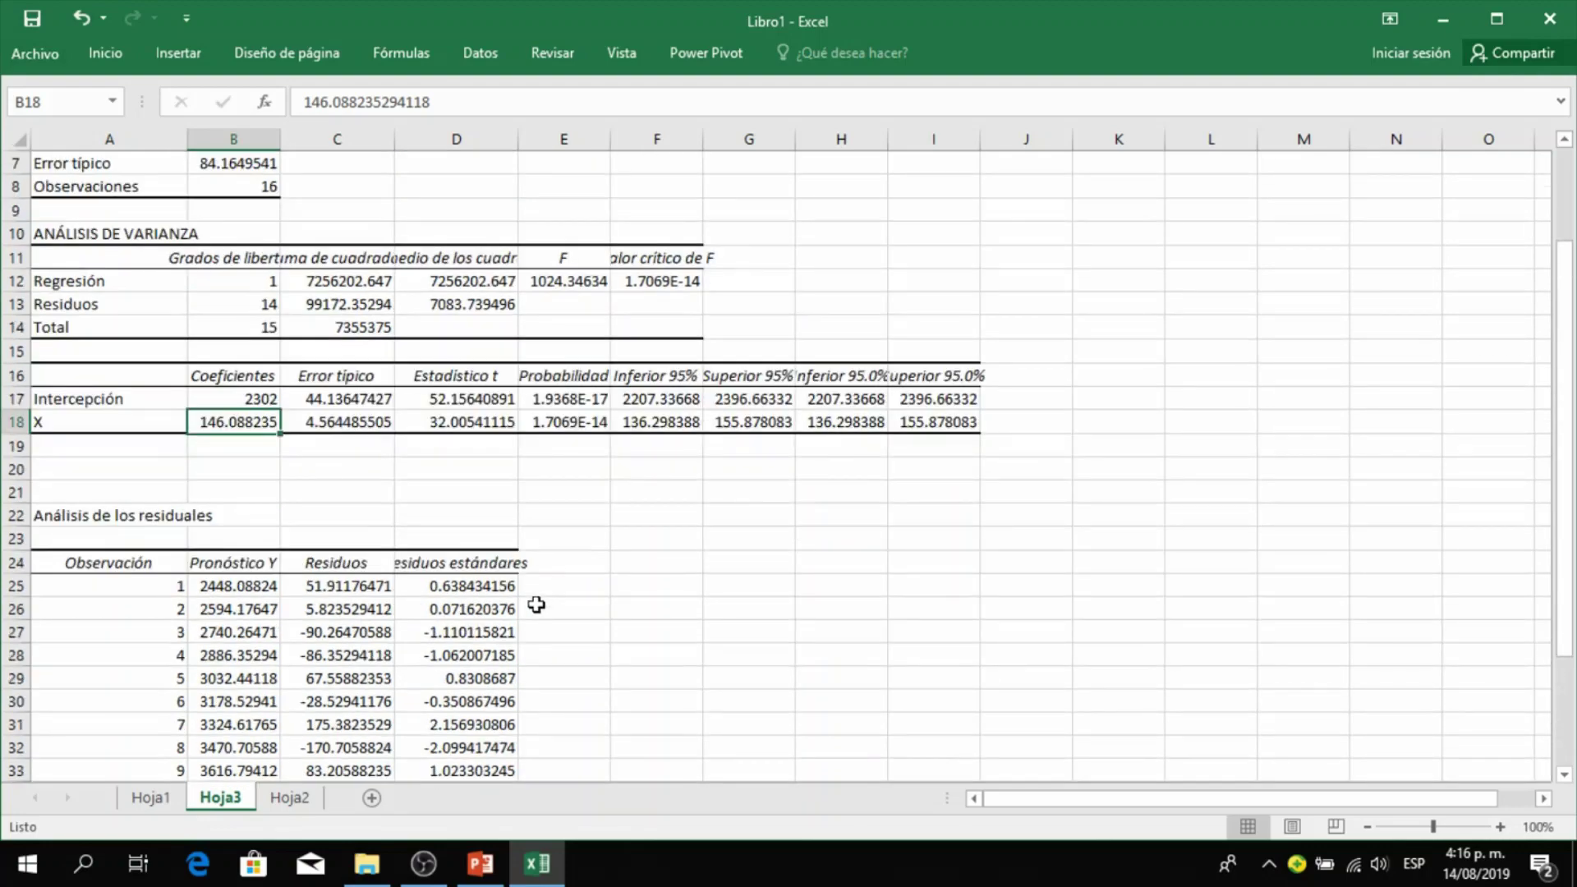
{"action": "scroll", "coordinate": [537, 604], "scroll_direction": "up", "scroll_amount": 2}
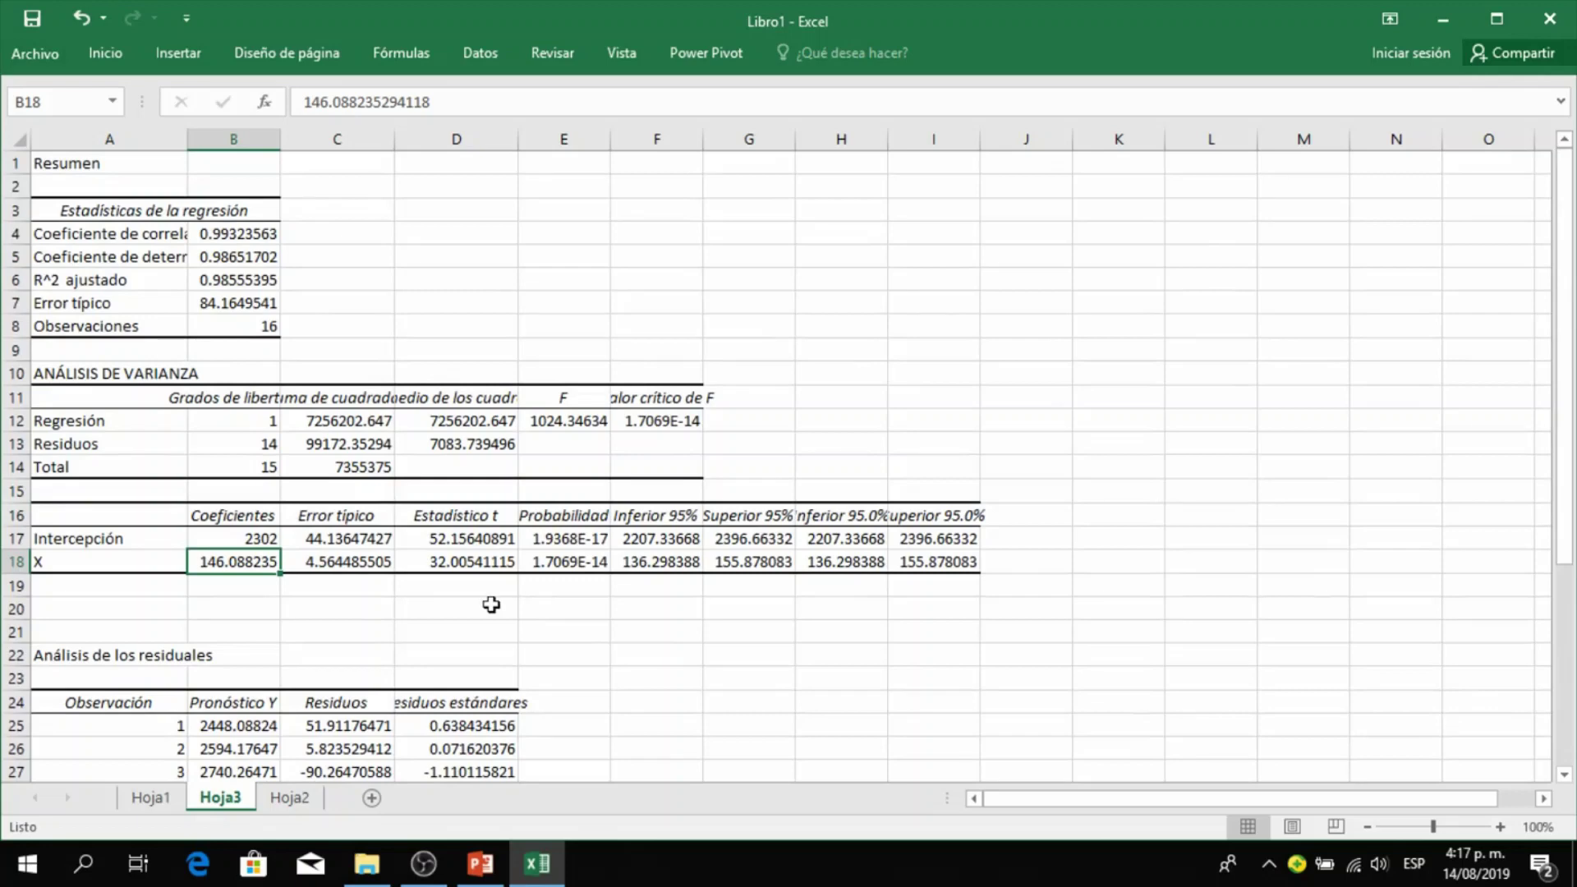
{"action": "left_click", "coordinate": [244, 538]}
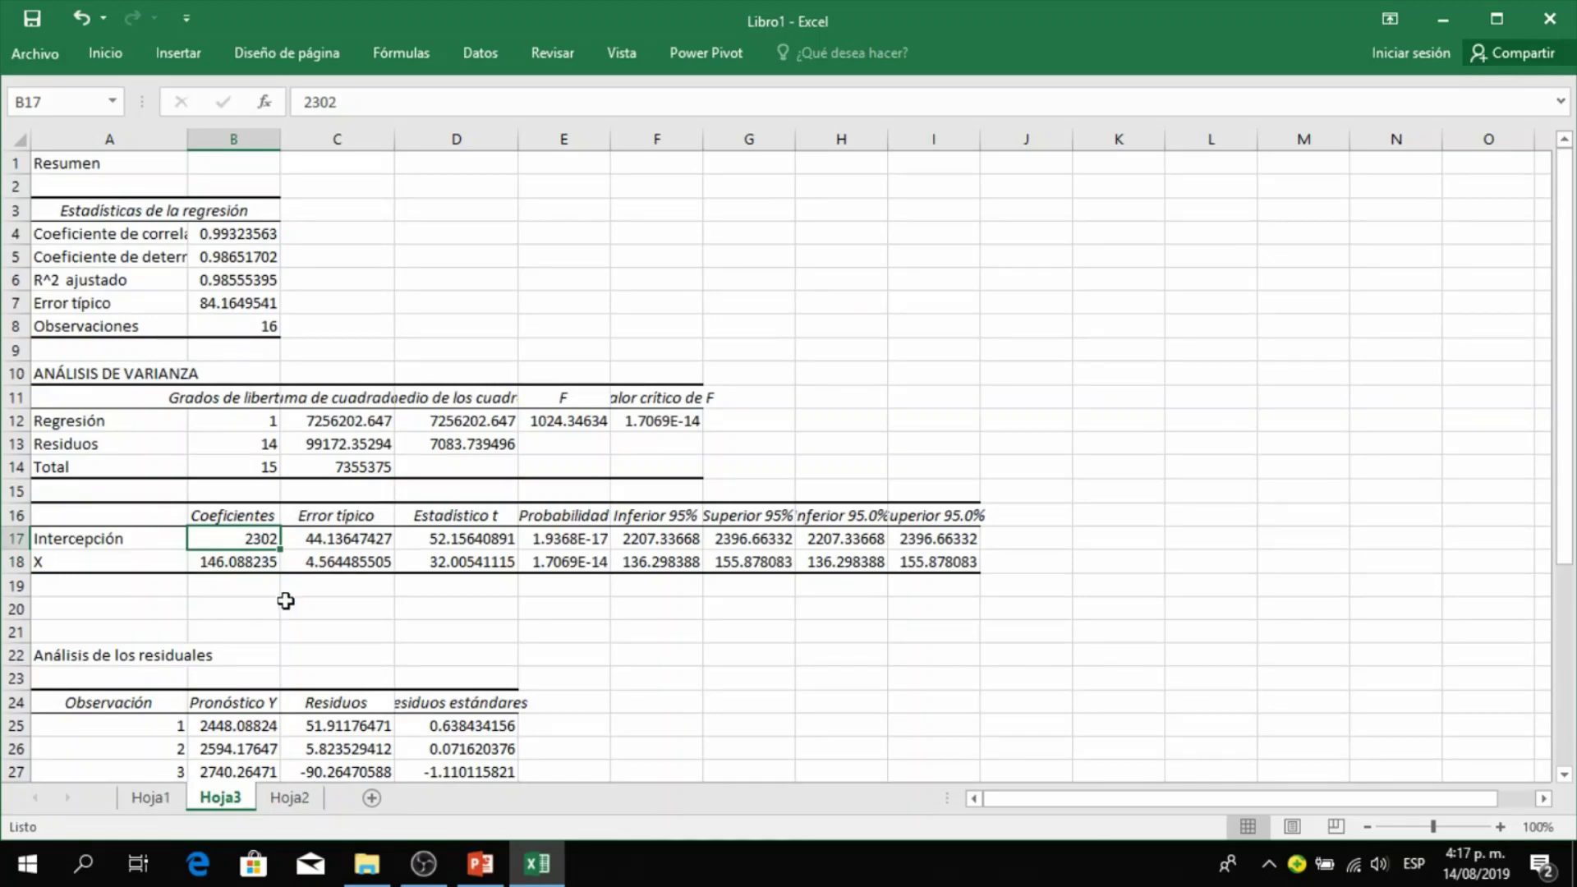
{"action": "left_click", "coordinate": [253, 561]}
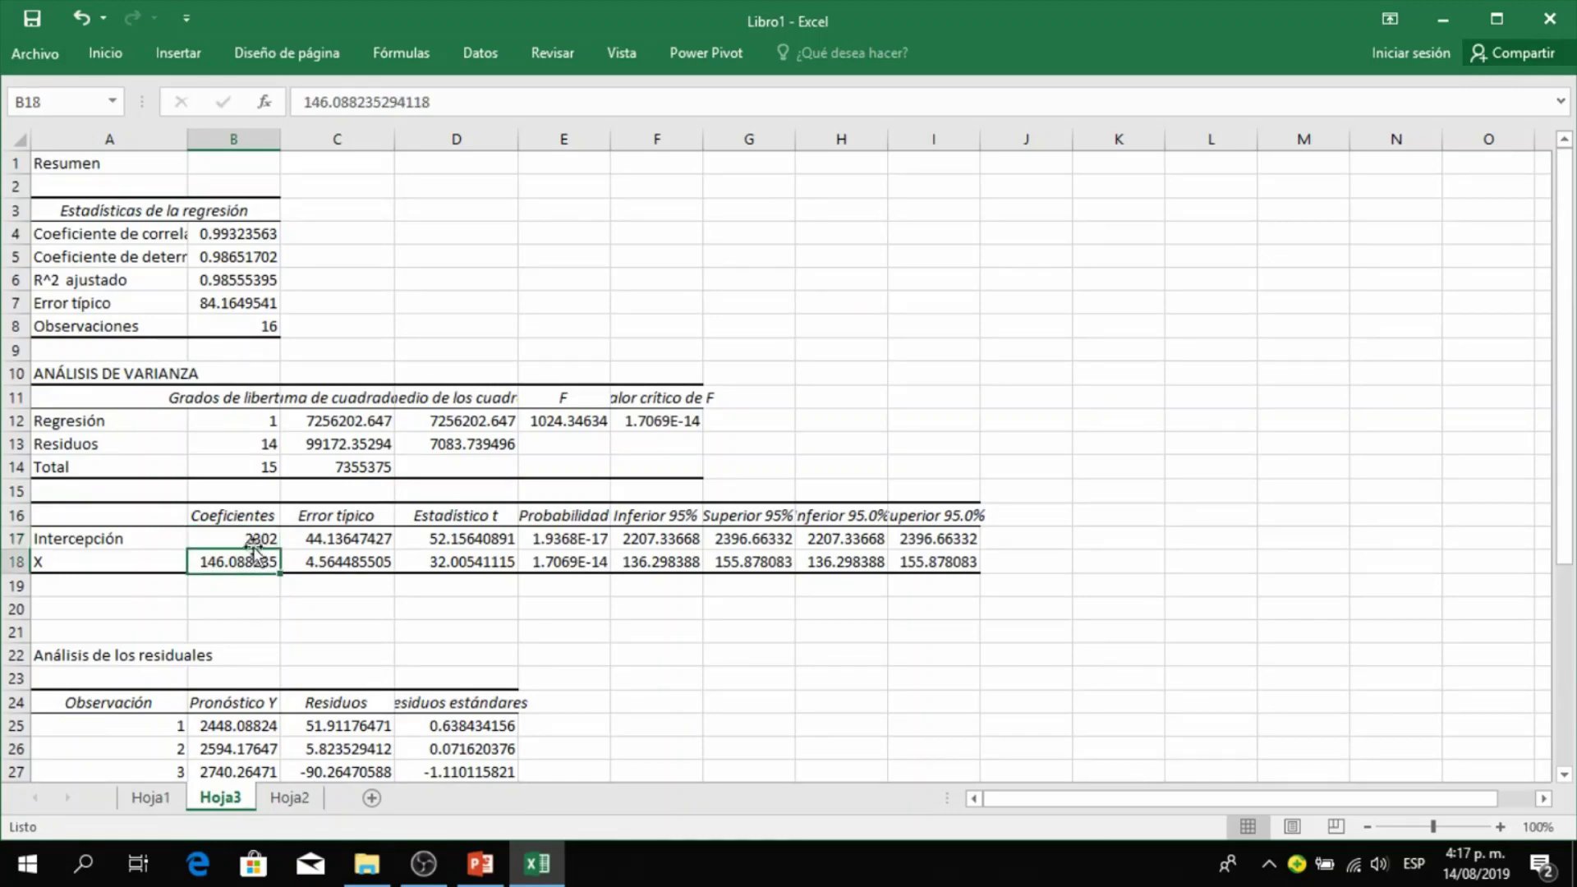
{"action": "left_click_drag", "start_coordinate": [253, 538], "coordinate": [253, 563]}
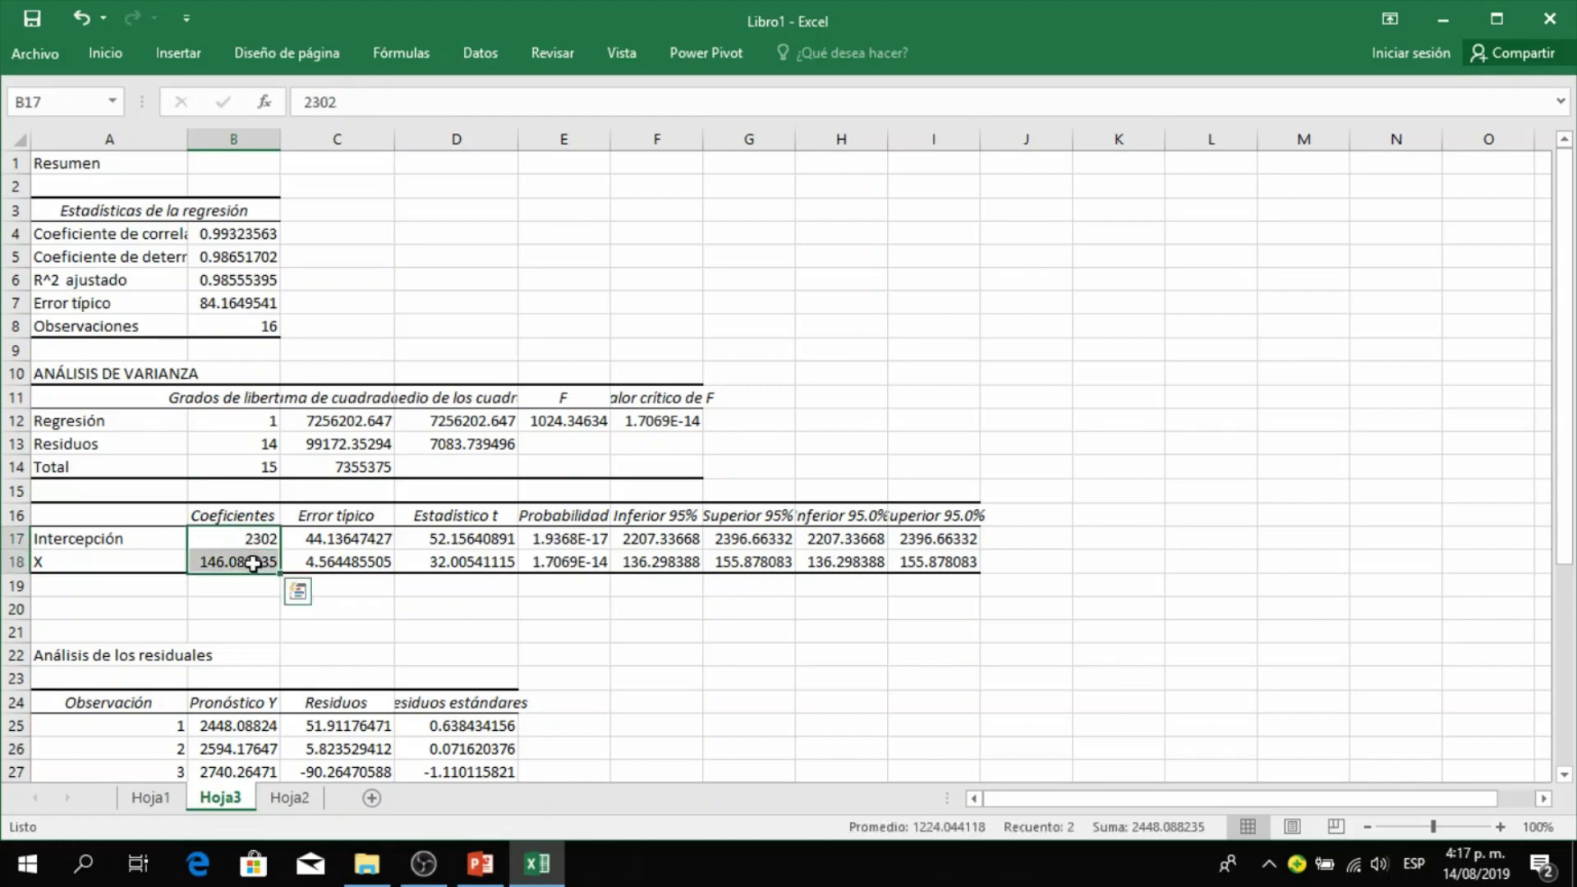
{"action": "key", "text": "ctrl+c"}
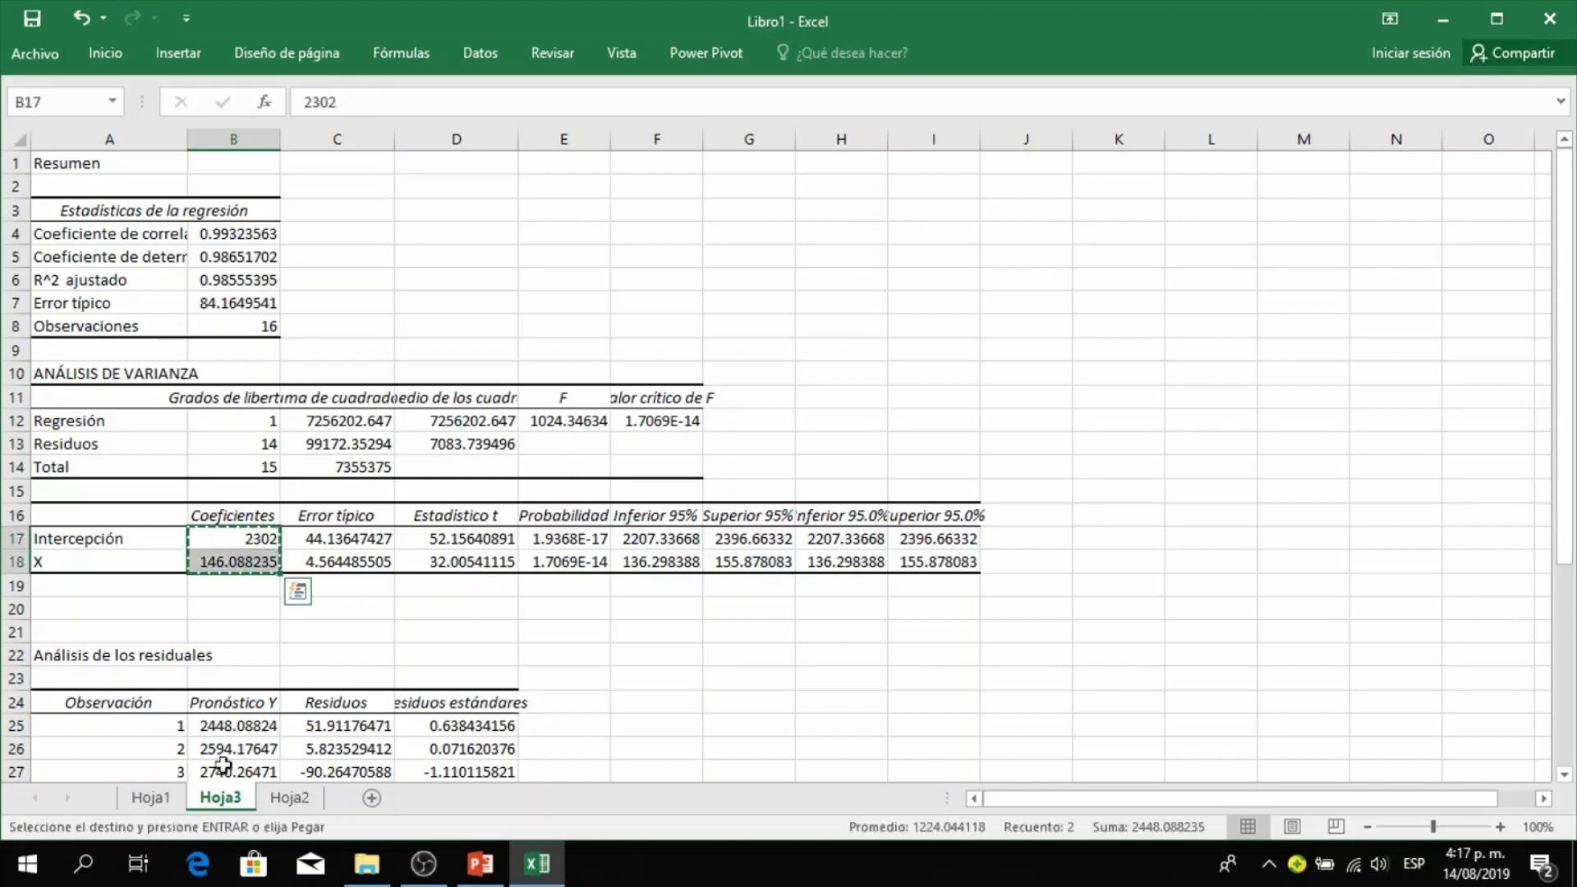
{"action": "left_click", "coordinate": [289, 797]}
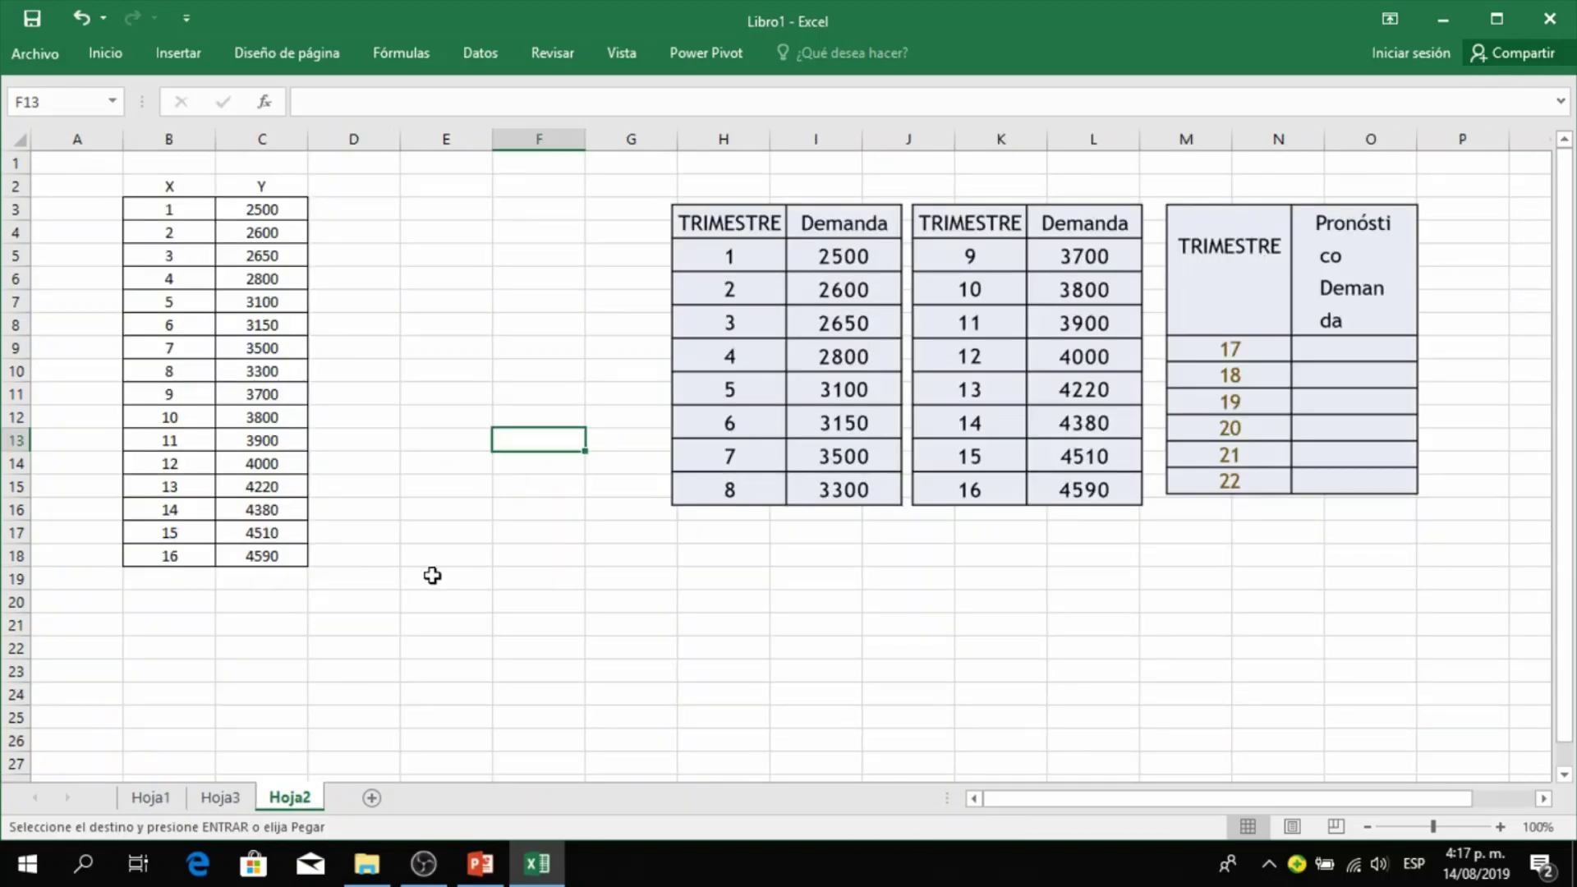
{"action": "left_click", "coordinate": [520, 573]}
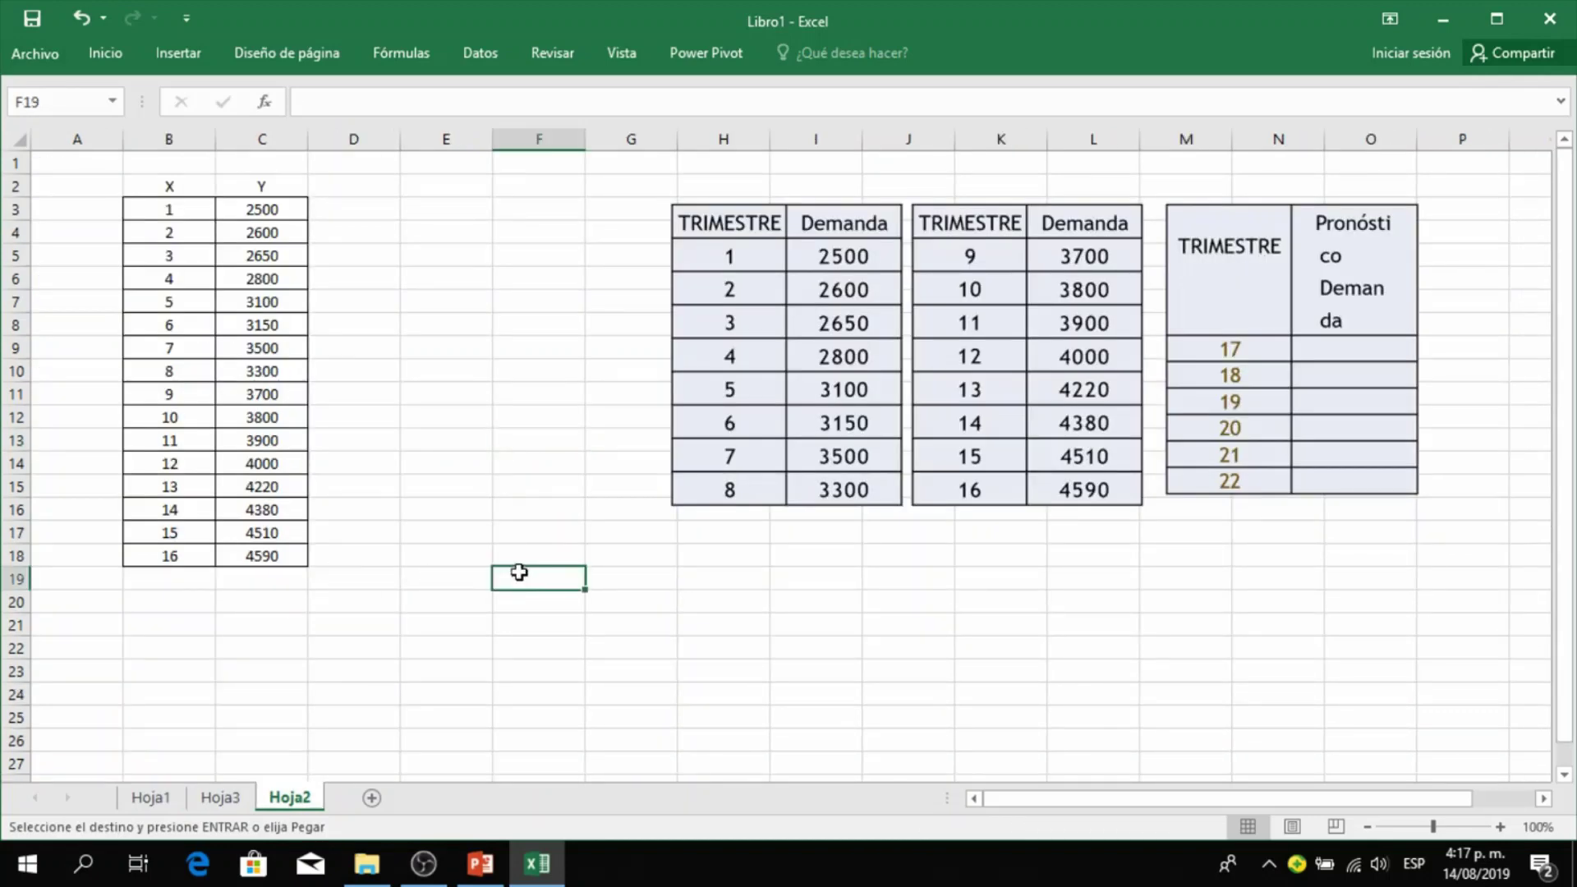
{"action": "key", "text": "ctrl+v"}
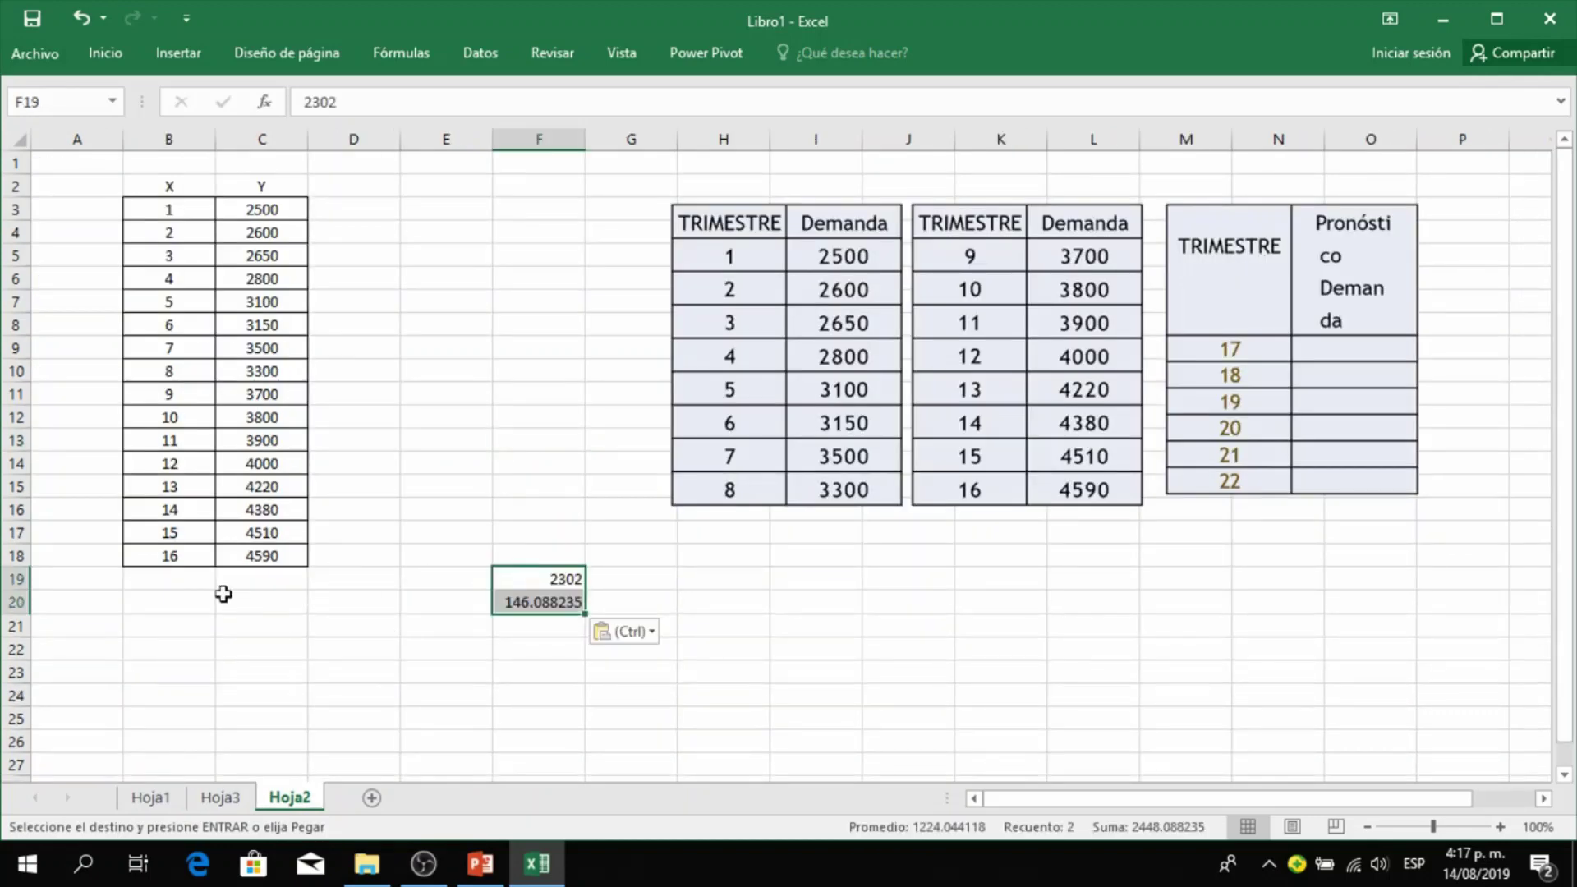
- Extend the X series in column B of Hoja2 down to B24 with quarters 17 to 22
{"action": "left_click", "coordinate": [178, 554]}
{"action": "left_click_drag", "start_coordinate": [215, 566], "coordinate": [211, 591]}
{"action": "left_click_drag", "start_coordinate": [201, 529], "coordinate": [215, 707]}
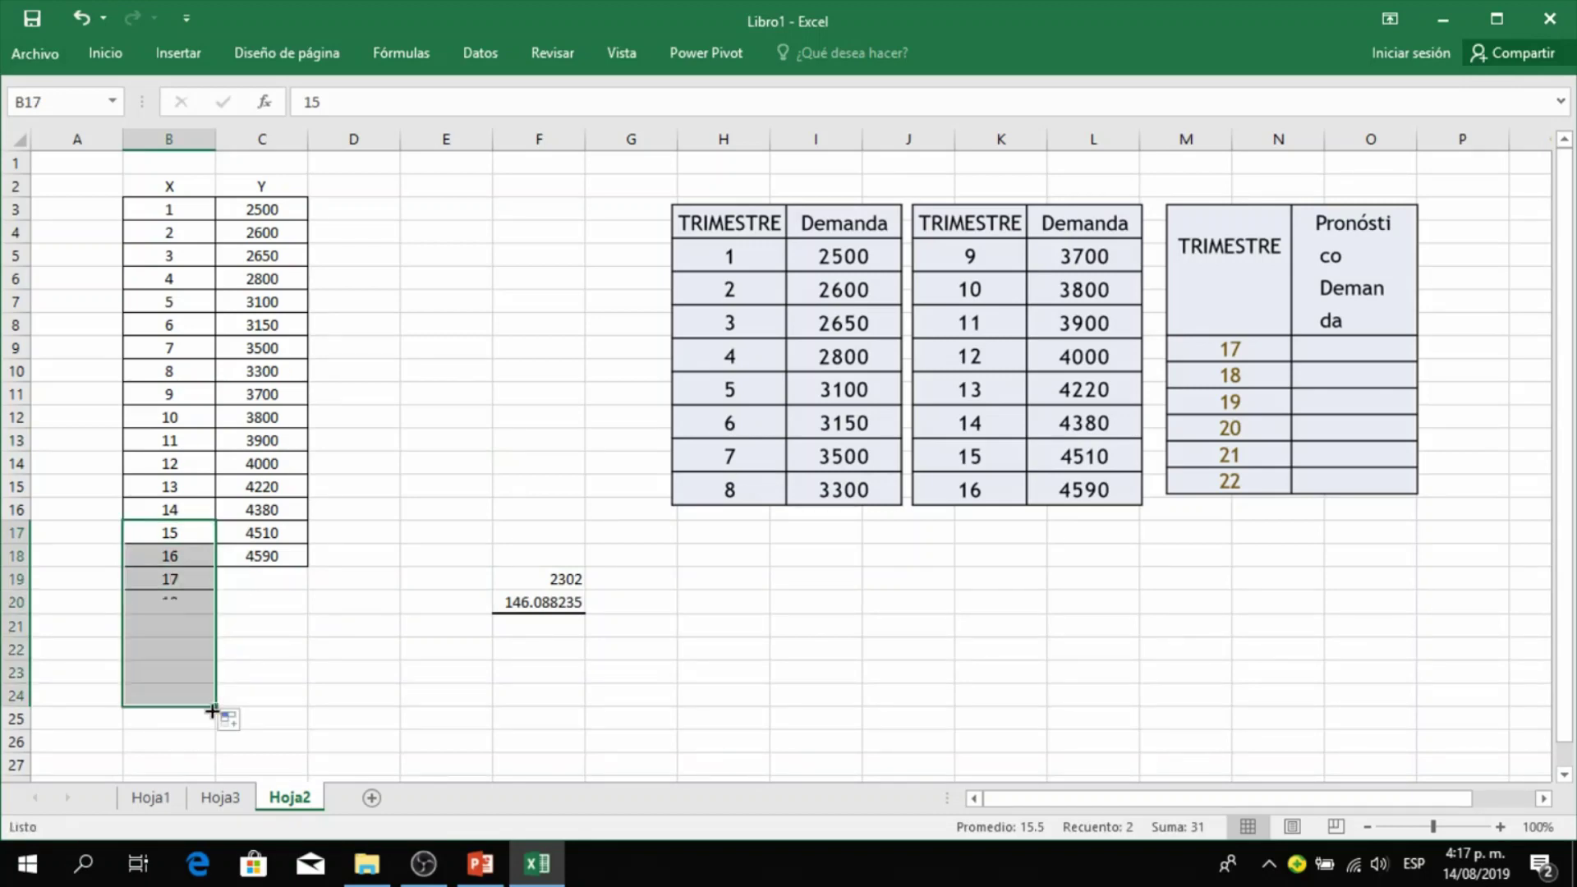
- Enter the regression forecast for quarter 17 in C19 as =$F$19+$F$20*B19
{"action": "left_click", "coordinate": [271, 579]}
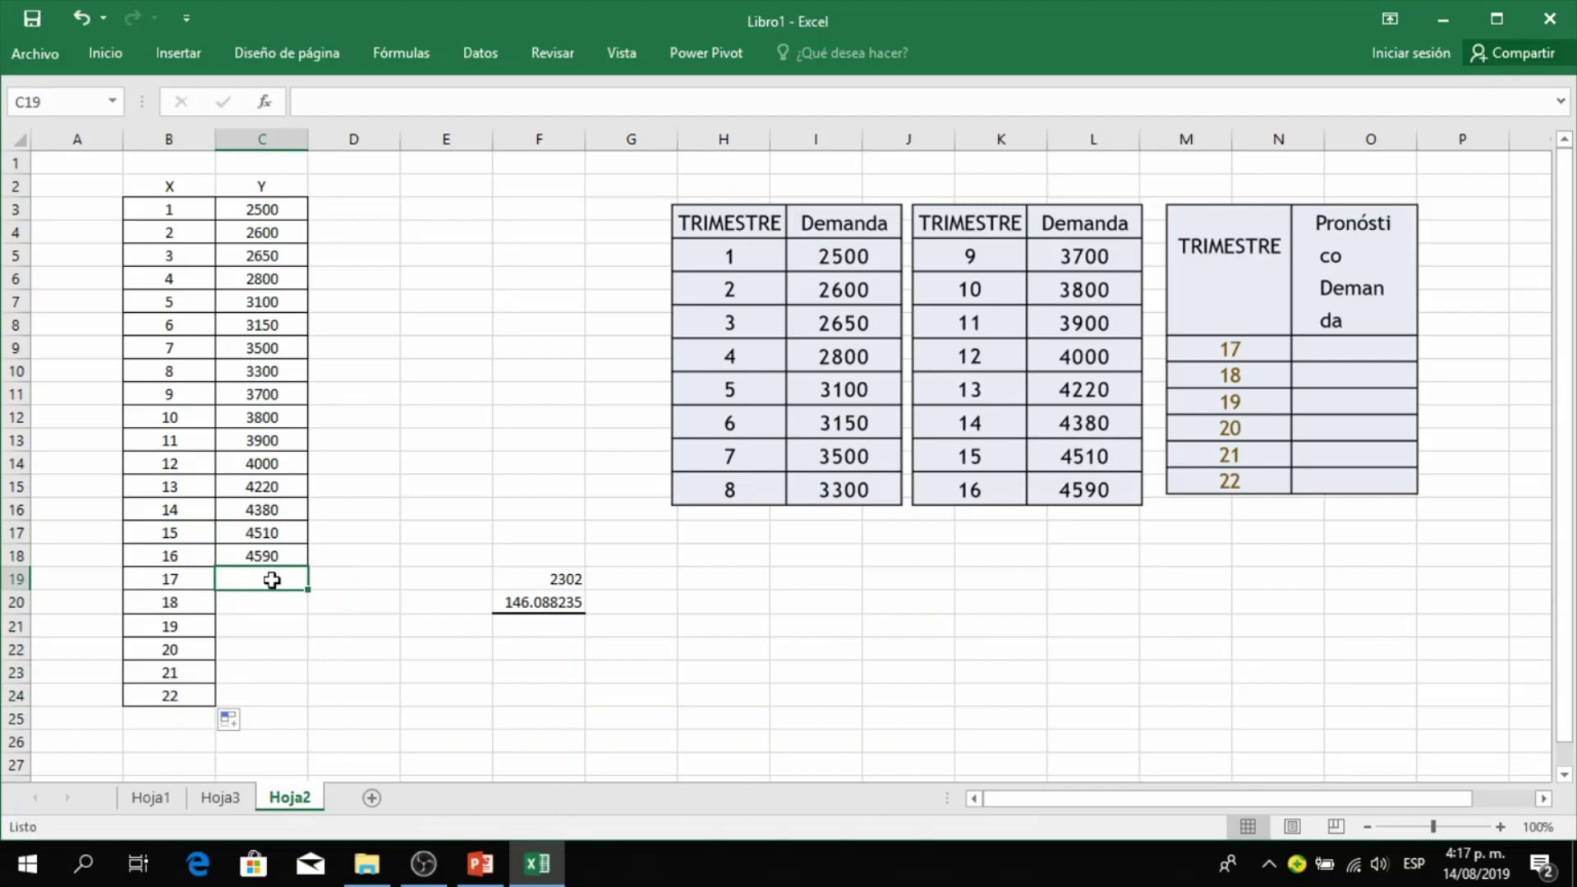
{"action": "type", "text": "="}
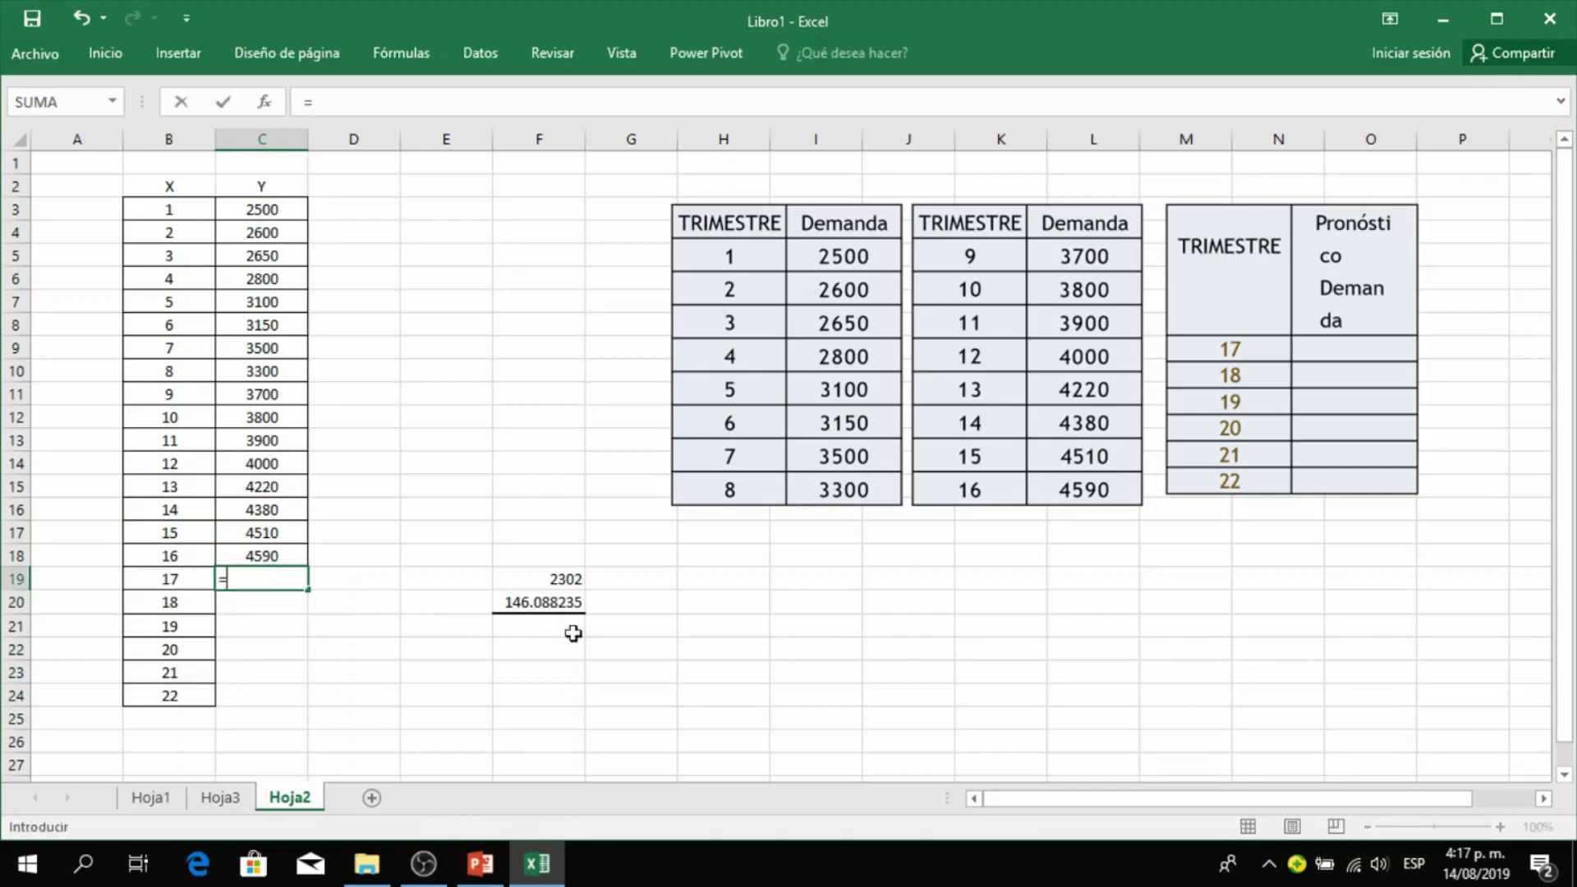
{"action": "left_click", "coordinate": [556, 579]}
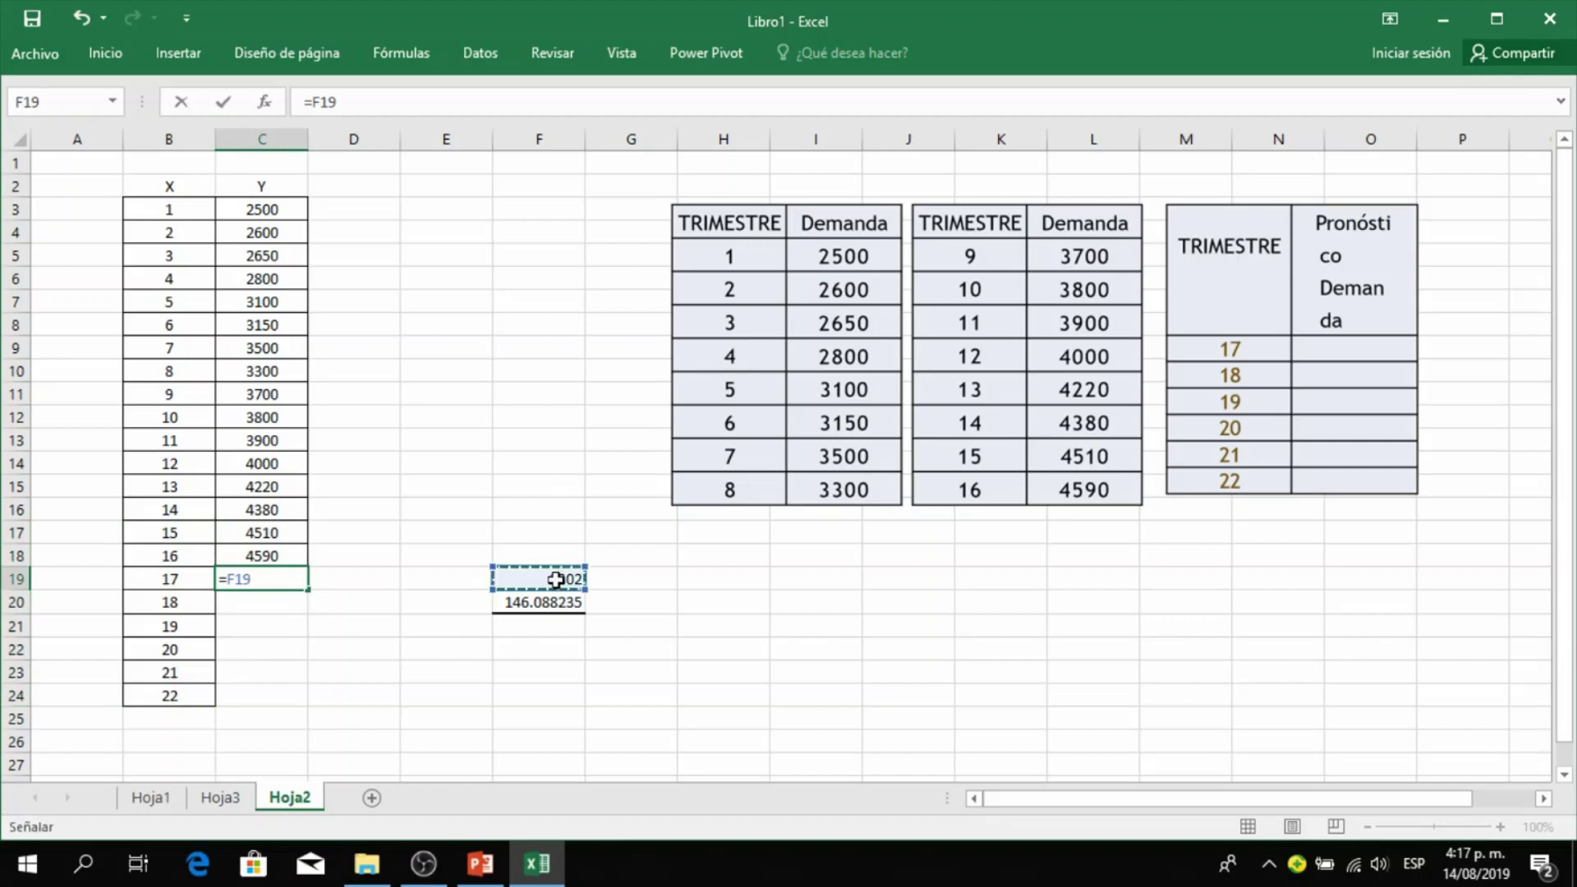
{"action": "key", "text": "F4"}
{"action": "type", "text": "+"}
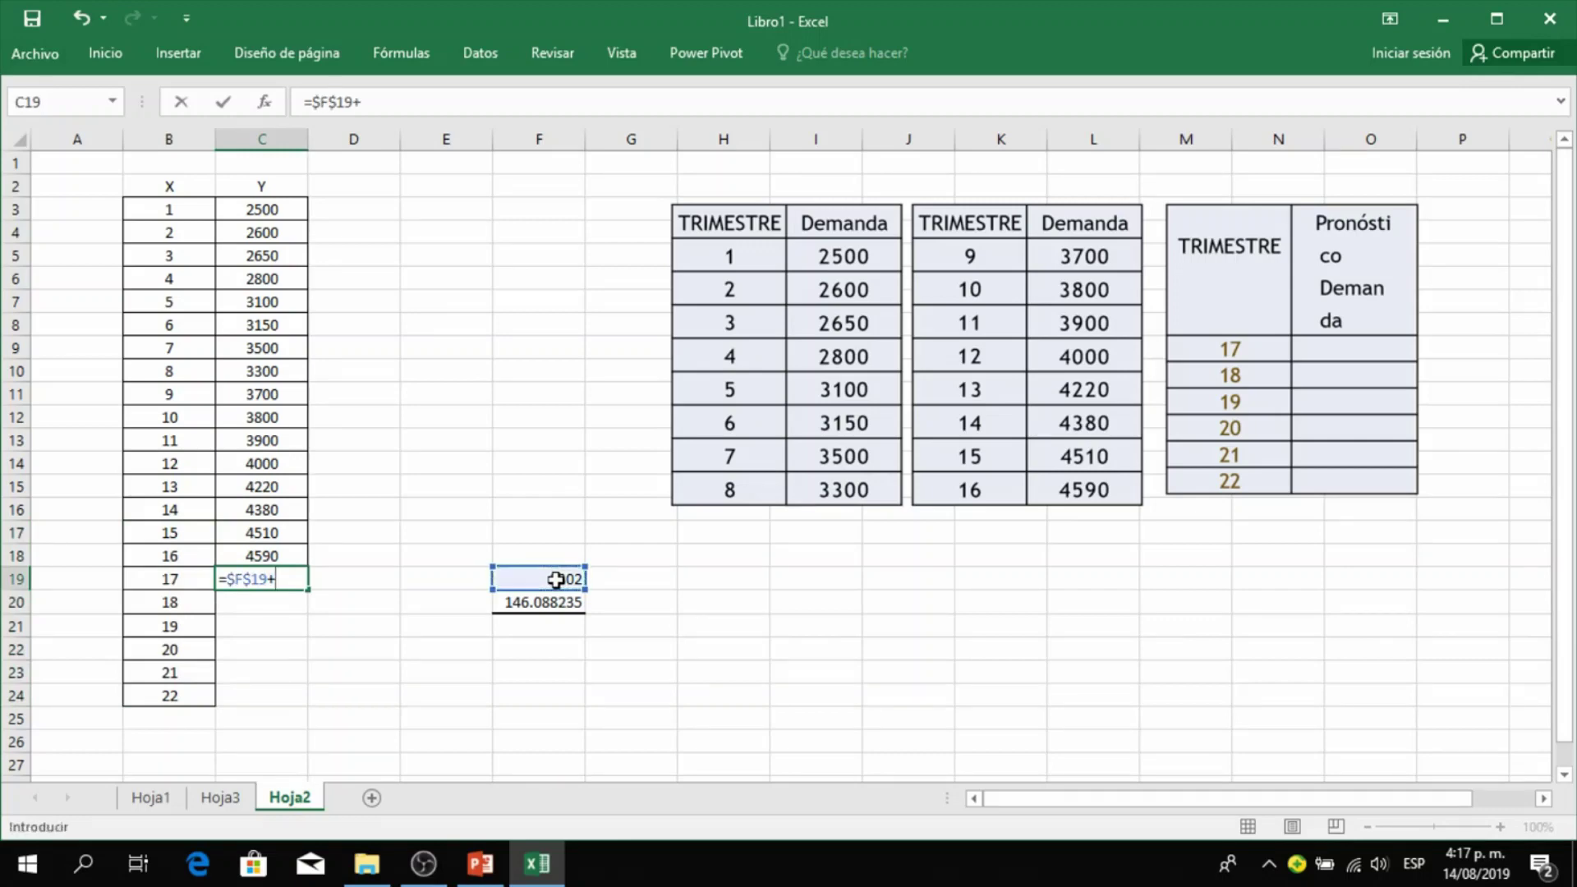
{"action": "left_click", "coordinate": [540, 604]}
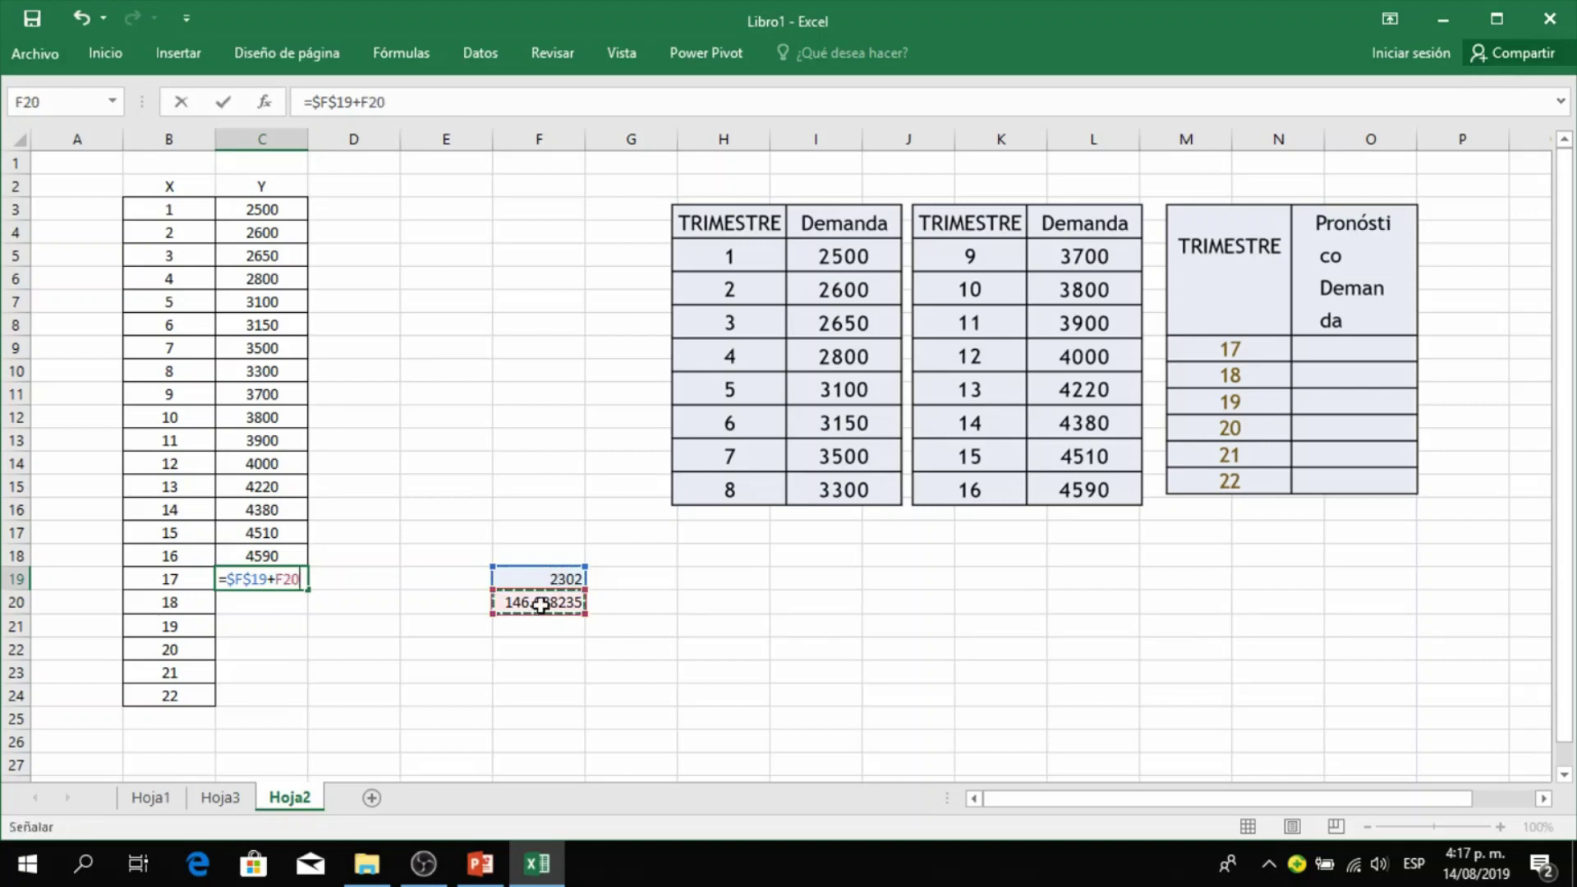
{"action": "key", "text": "F4"}
{"action": "type", "text": "*"}
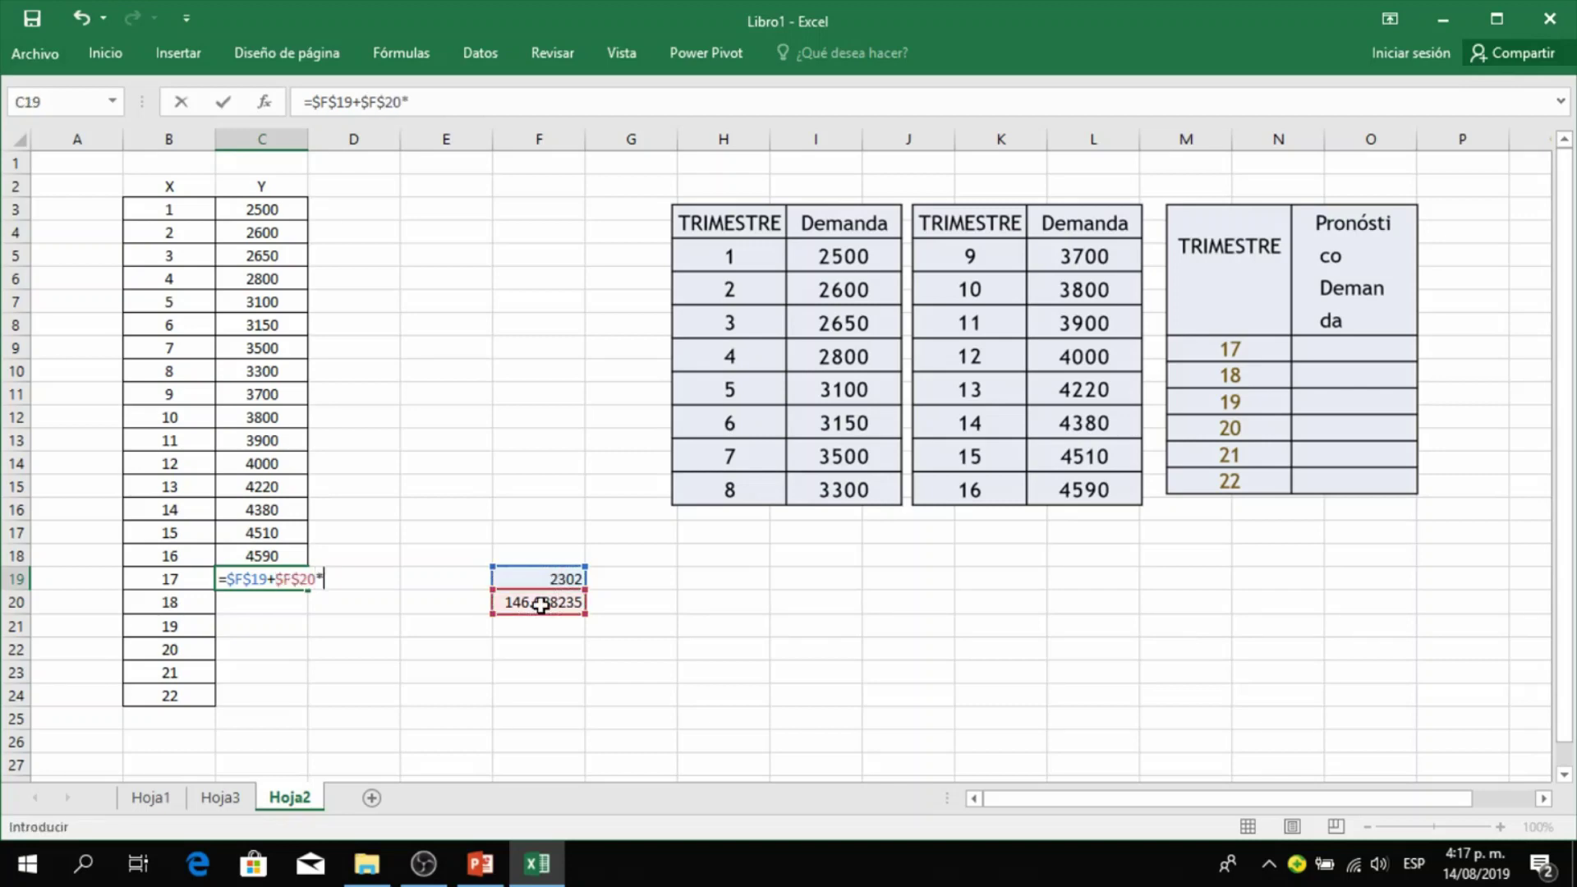
{"action": "left_click", "coordinate": [161, 580]}
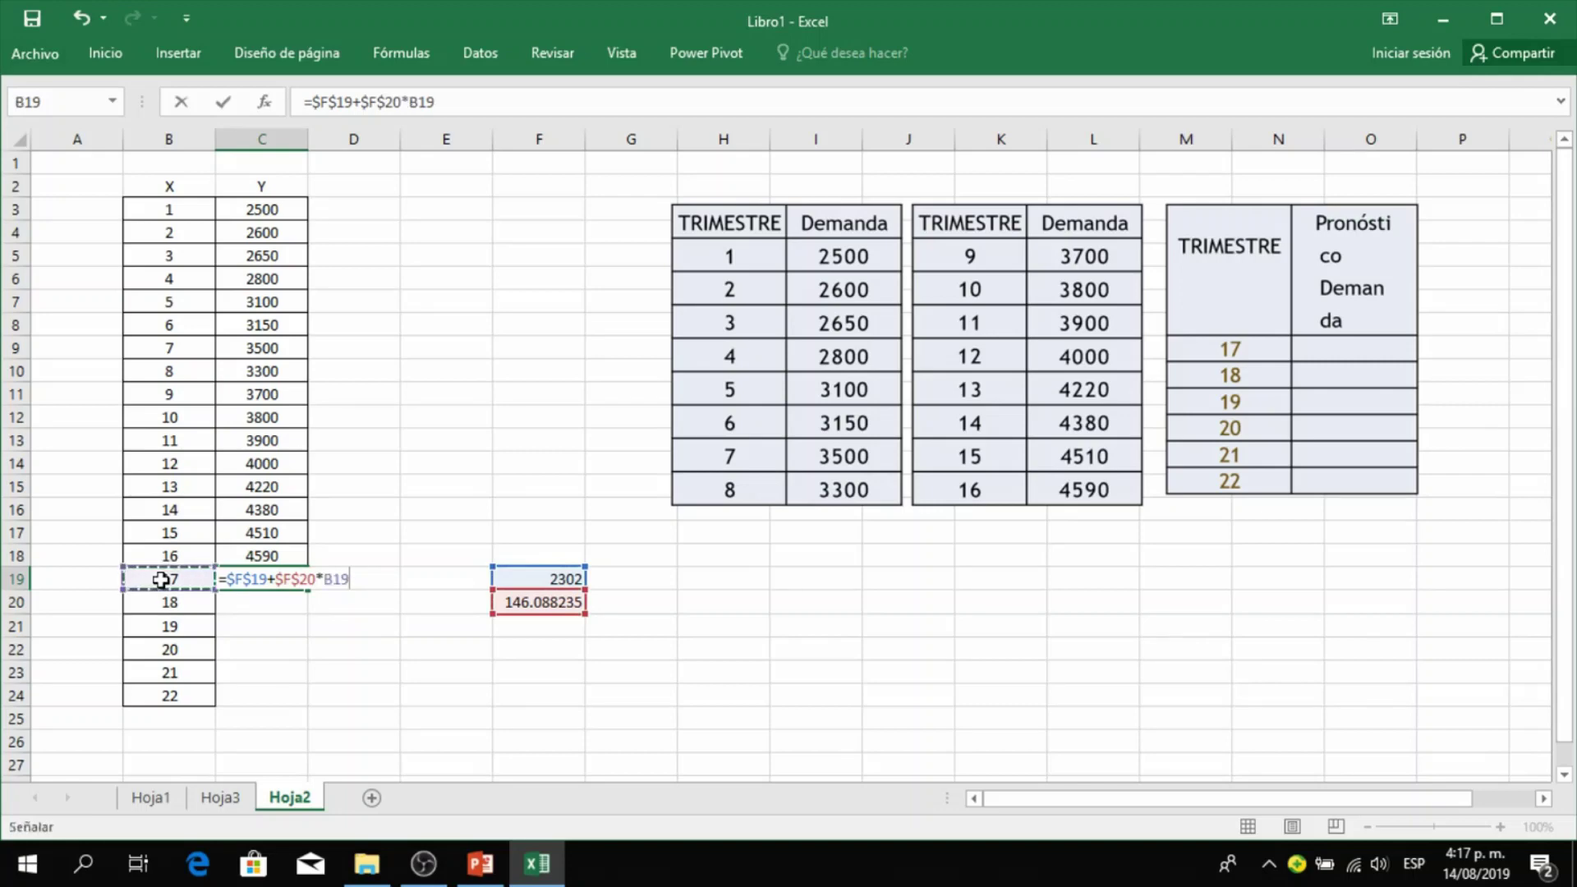
{"action": "key", "text": "Return"}
- Fill the forecast formula from C19 down to C24 and check the formula in the last cell
{"action": "left_click", "coordinate": [281, 578]}
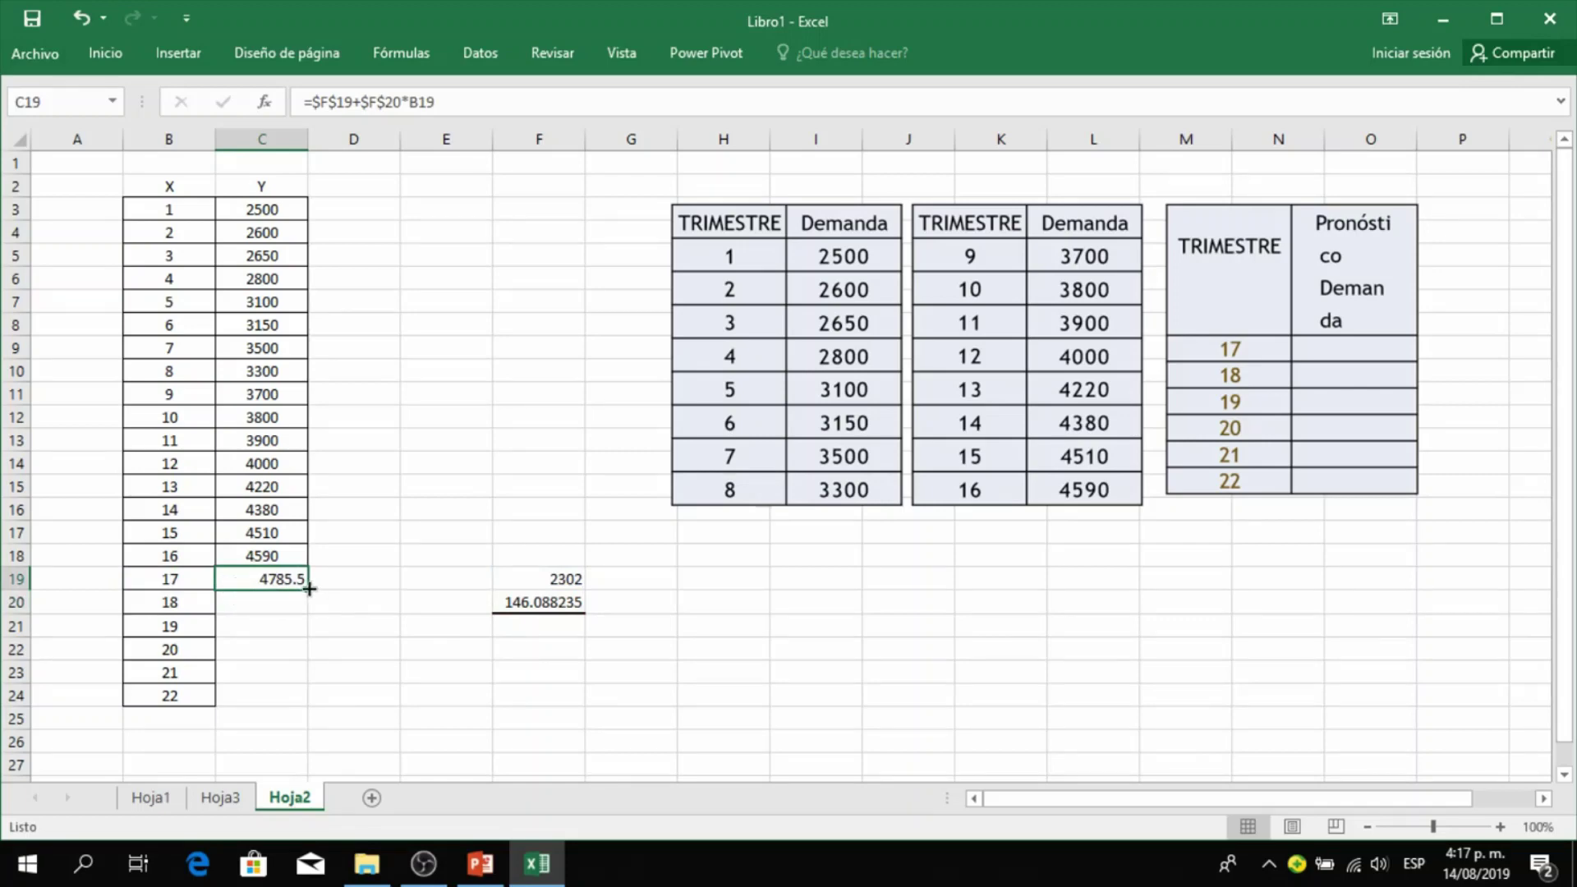
{"action": "left_click_drag", "start_coordinate": [309, 592], "coordinate": [310, 708]}
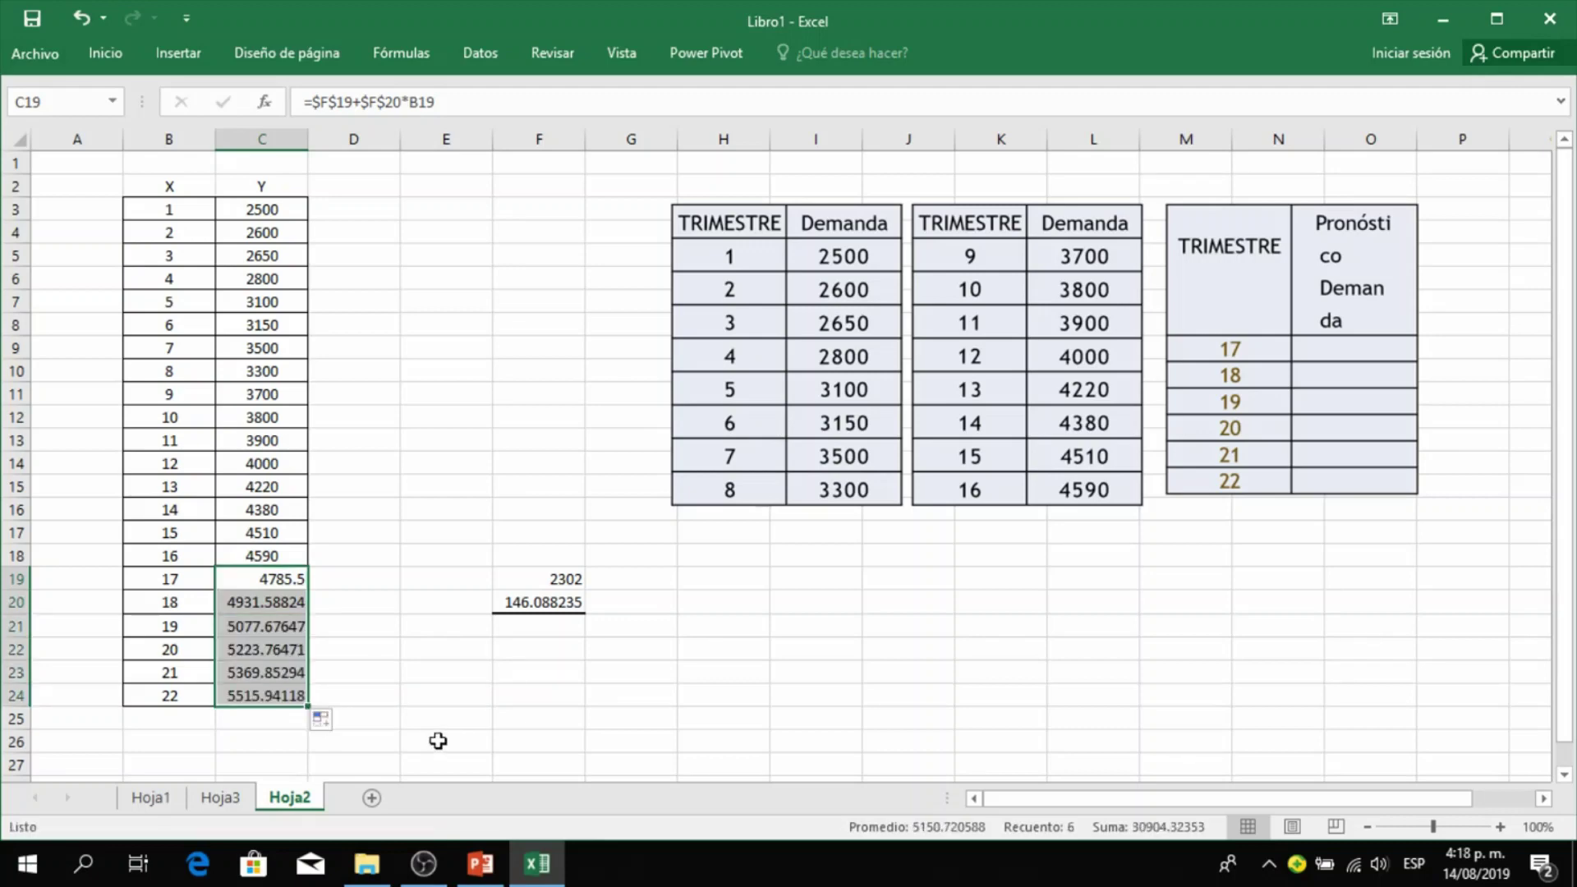
{"action": "left_click", "coordinate": [438, 741]}
{"action": "left_click", "coordinate": [292, 698]}
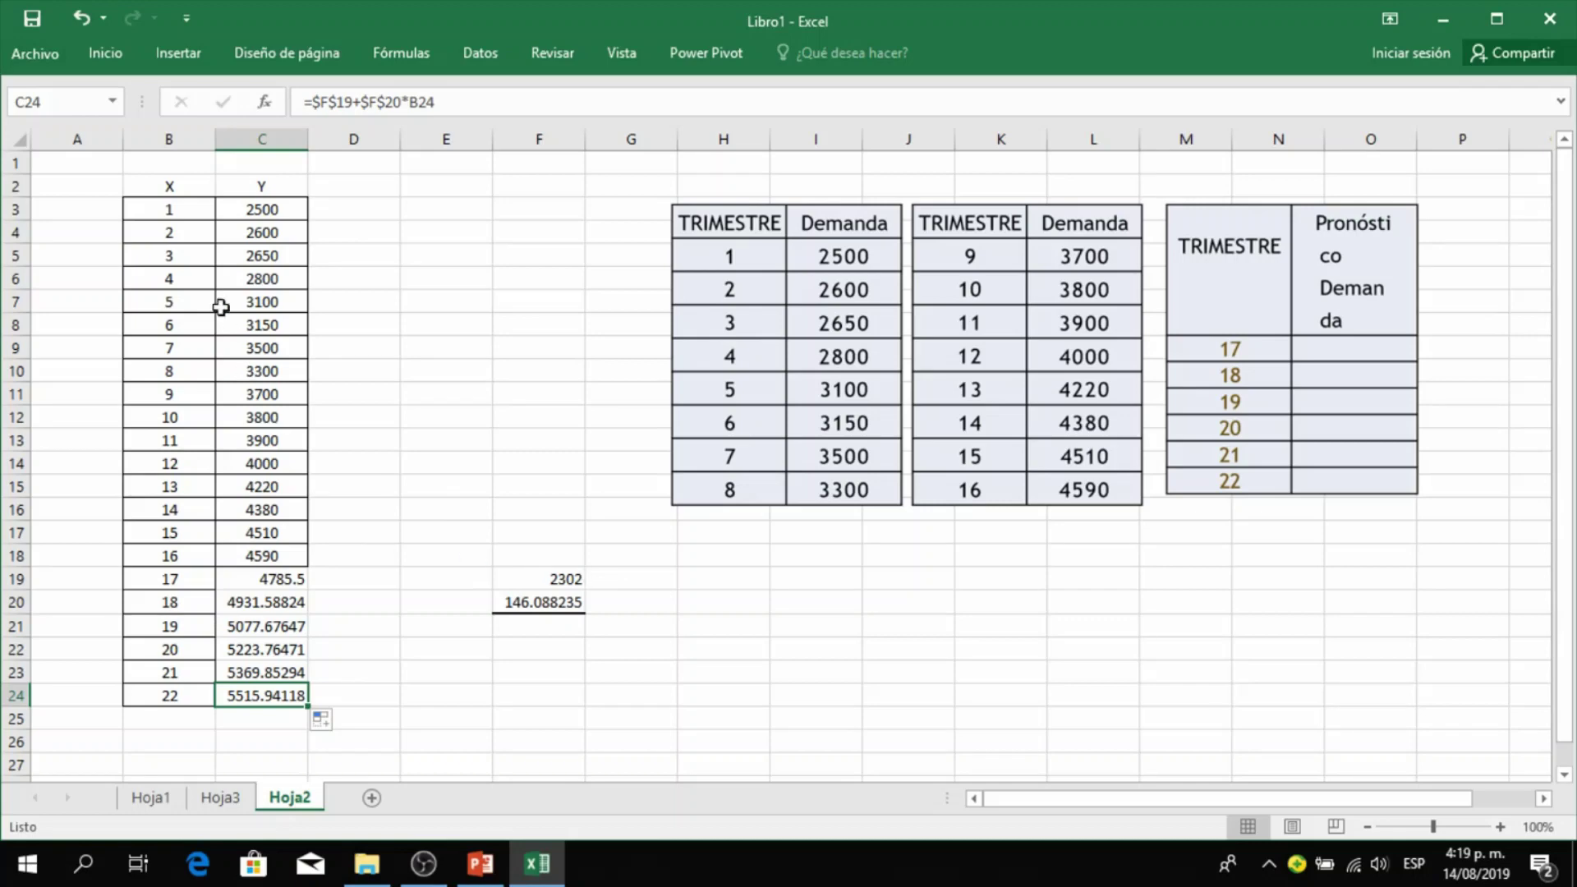
- Insert a markers-only scatter chart of the historical X and Y data in B3:C18
{"action": "left_click_drag", "start_coordinate": [184, 215], "coordinate": [272, 553]}
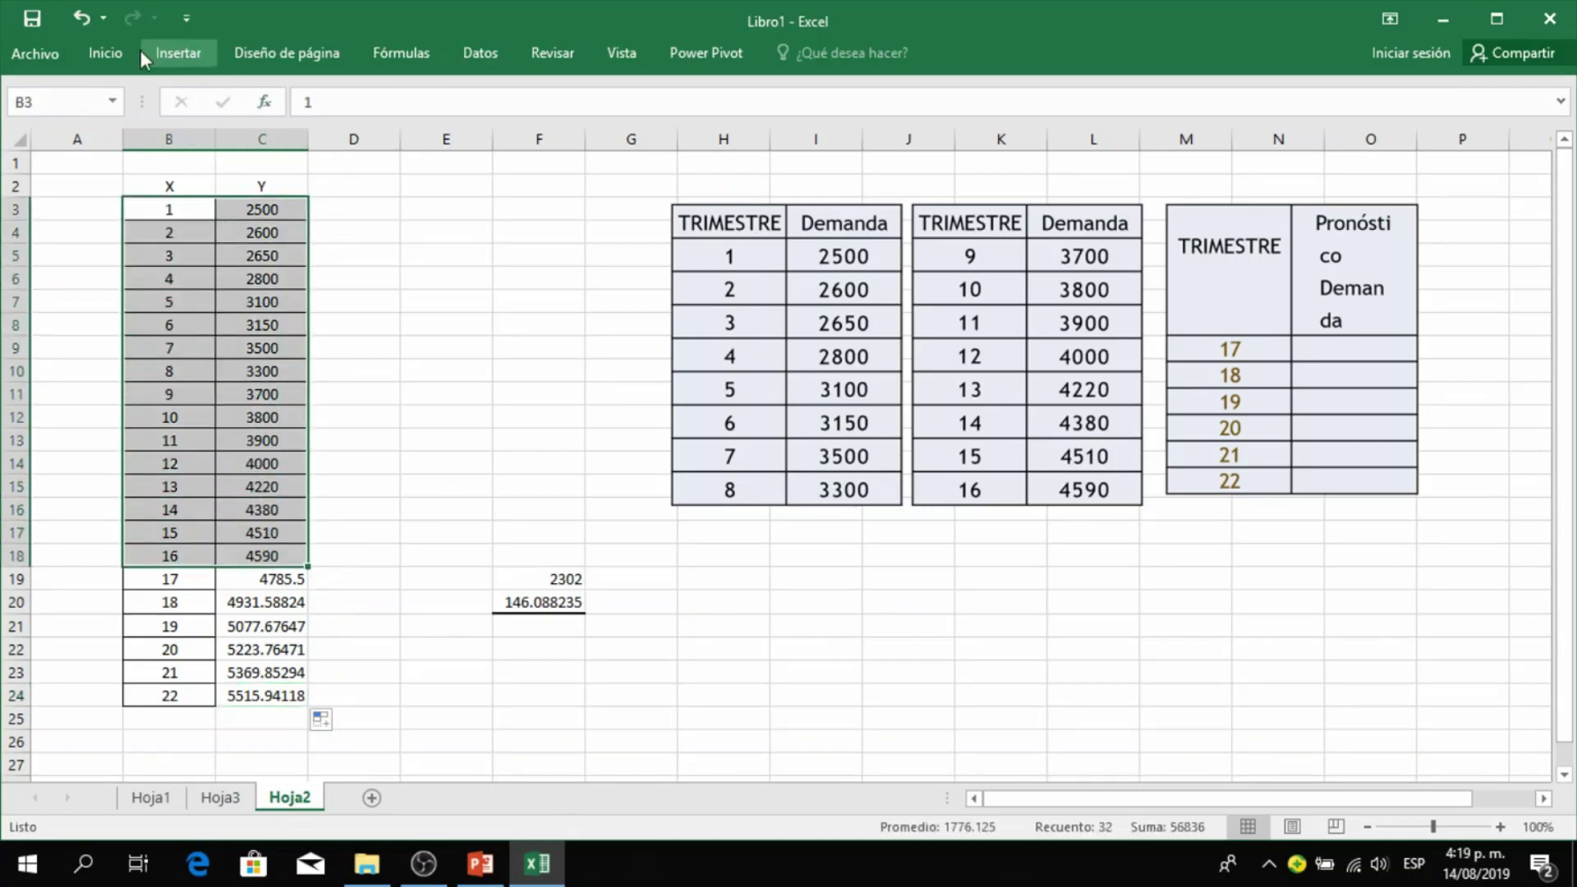
{"action": "left_click", "coordinate": [195, 52]}
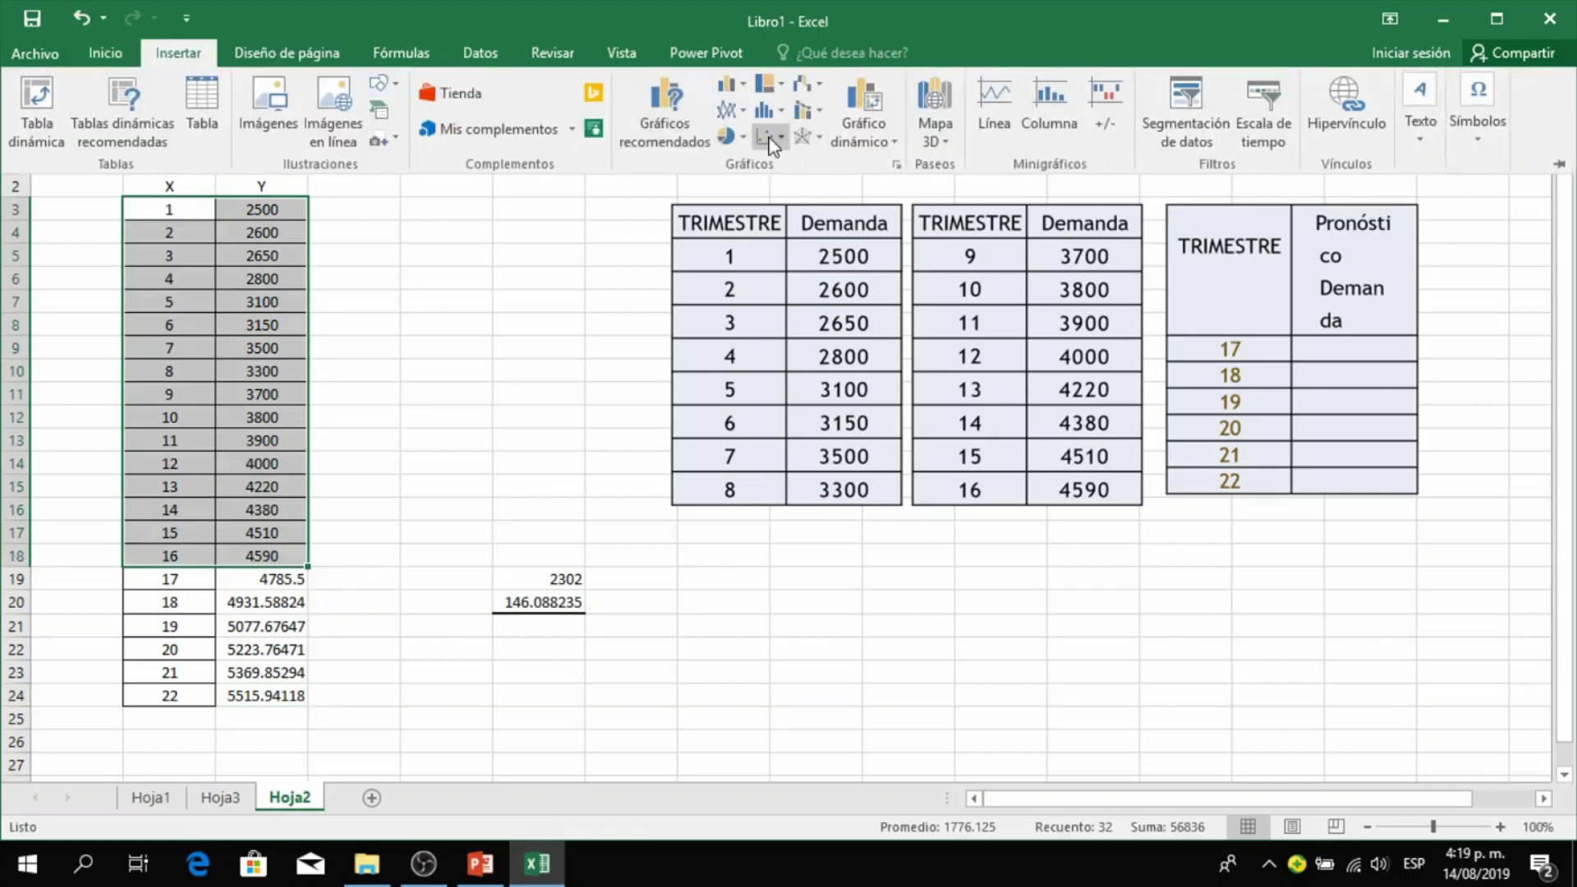
{"action": "left_click", "coordinate": [769, 138]}
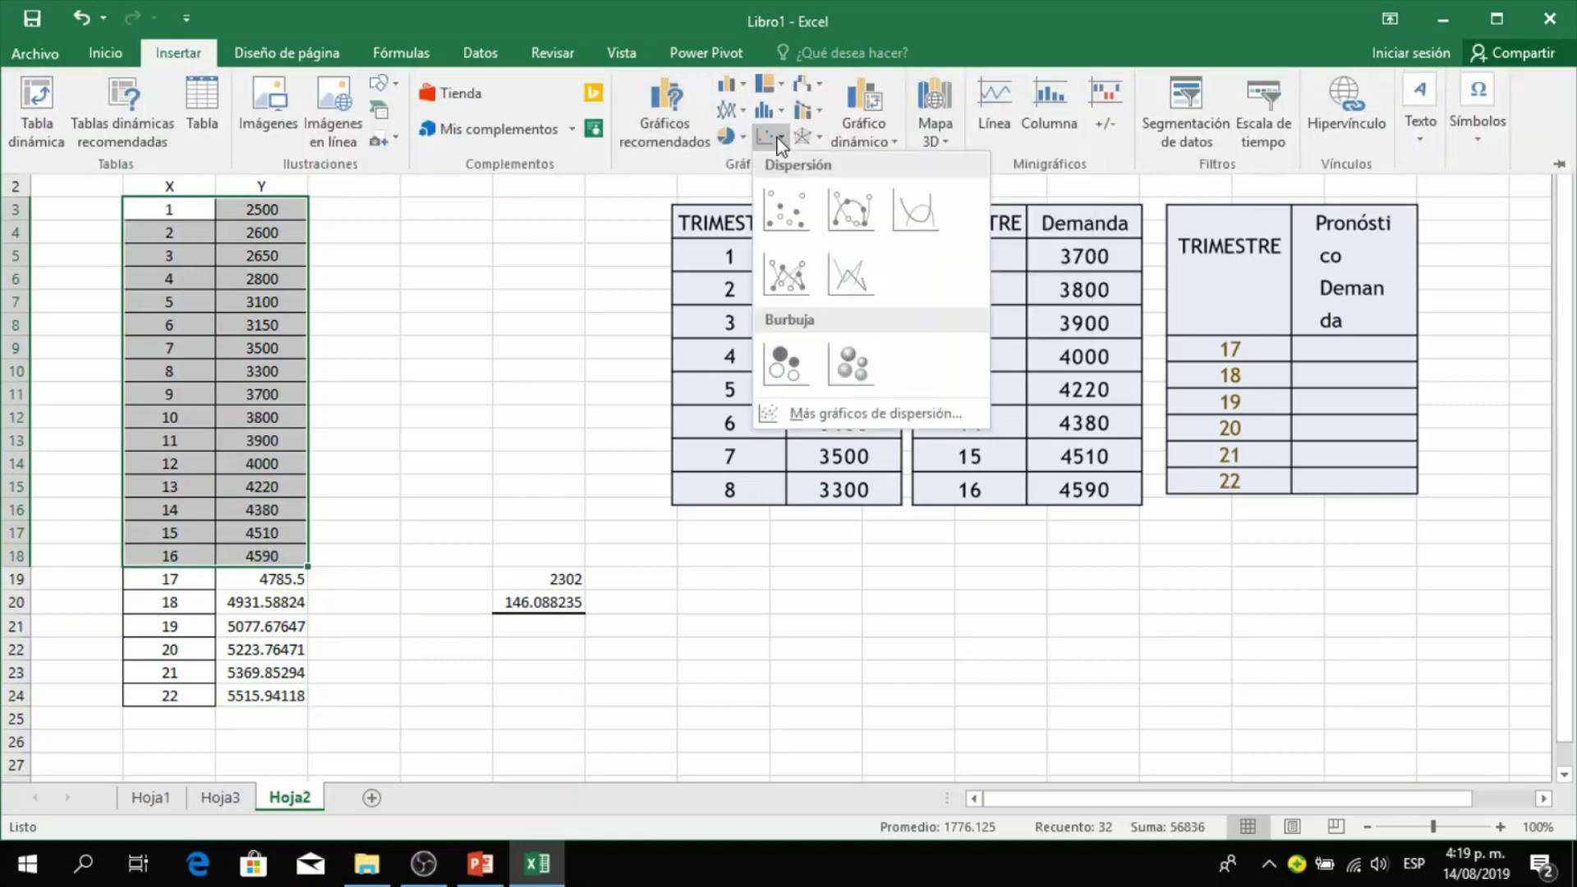
{"action": "left_click", "coordinate": [785, 214]}
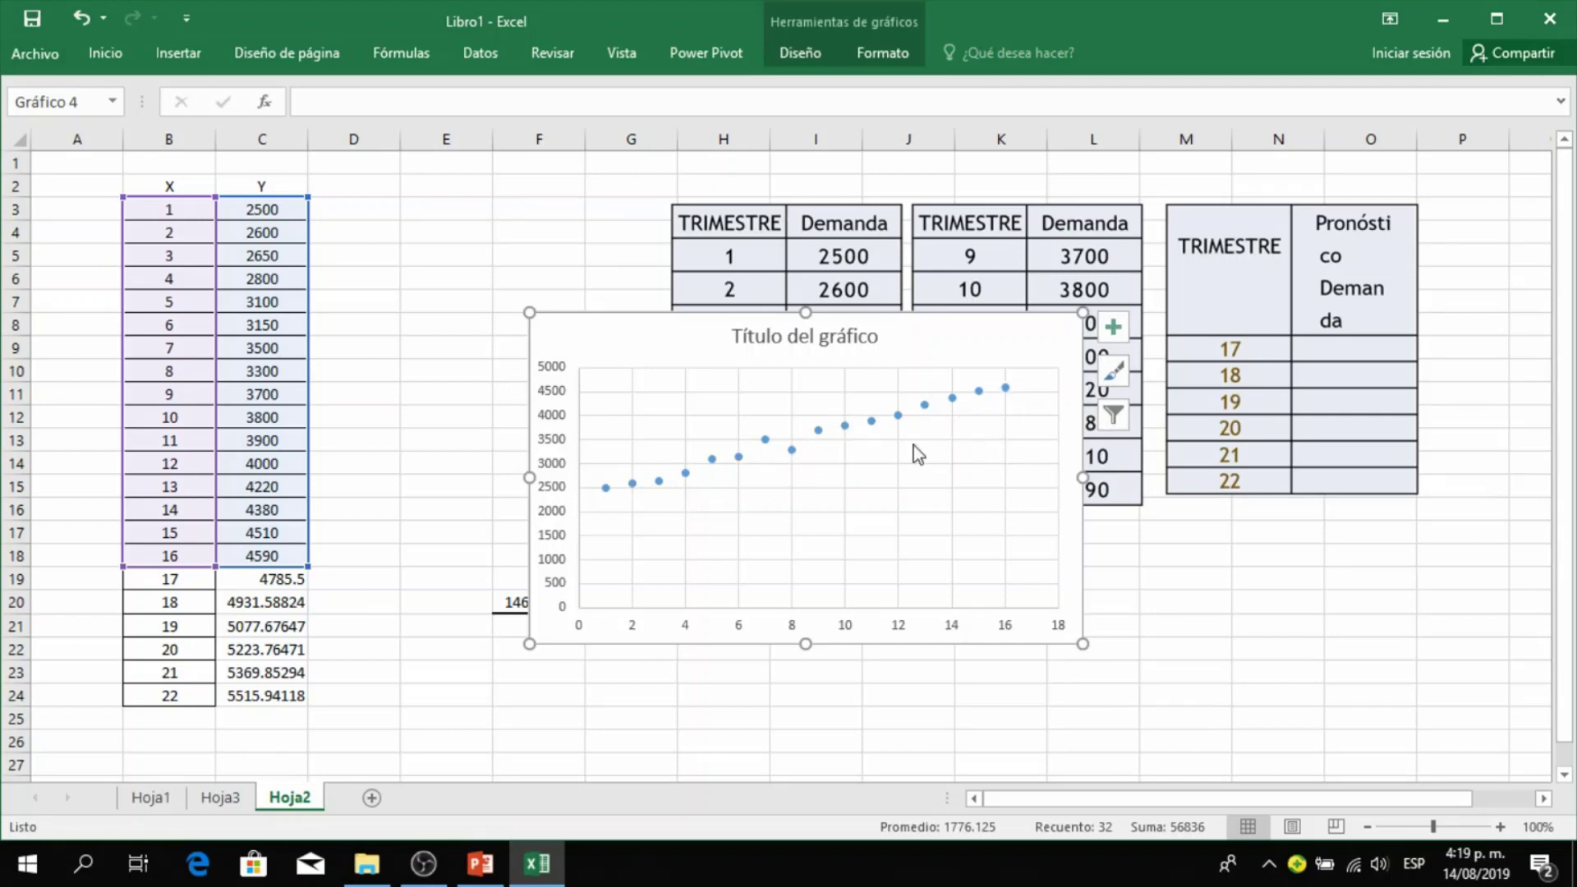
- Add a linear trendline to the scatter chart and display its equation on the chart
{"action": "left_click", "coordinate": [1120, 339]}
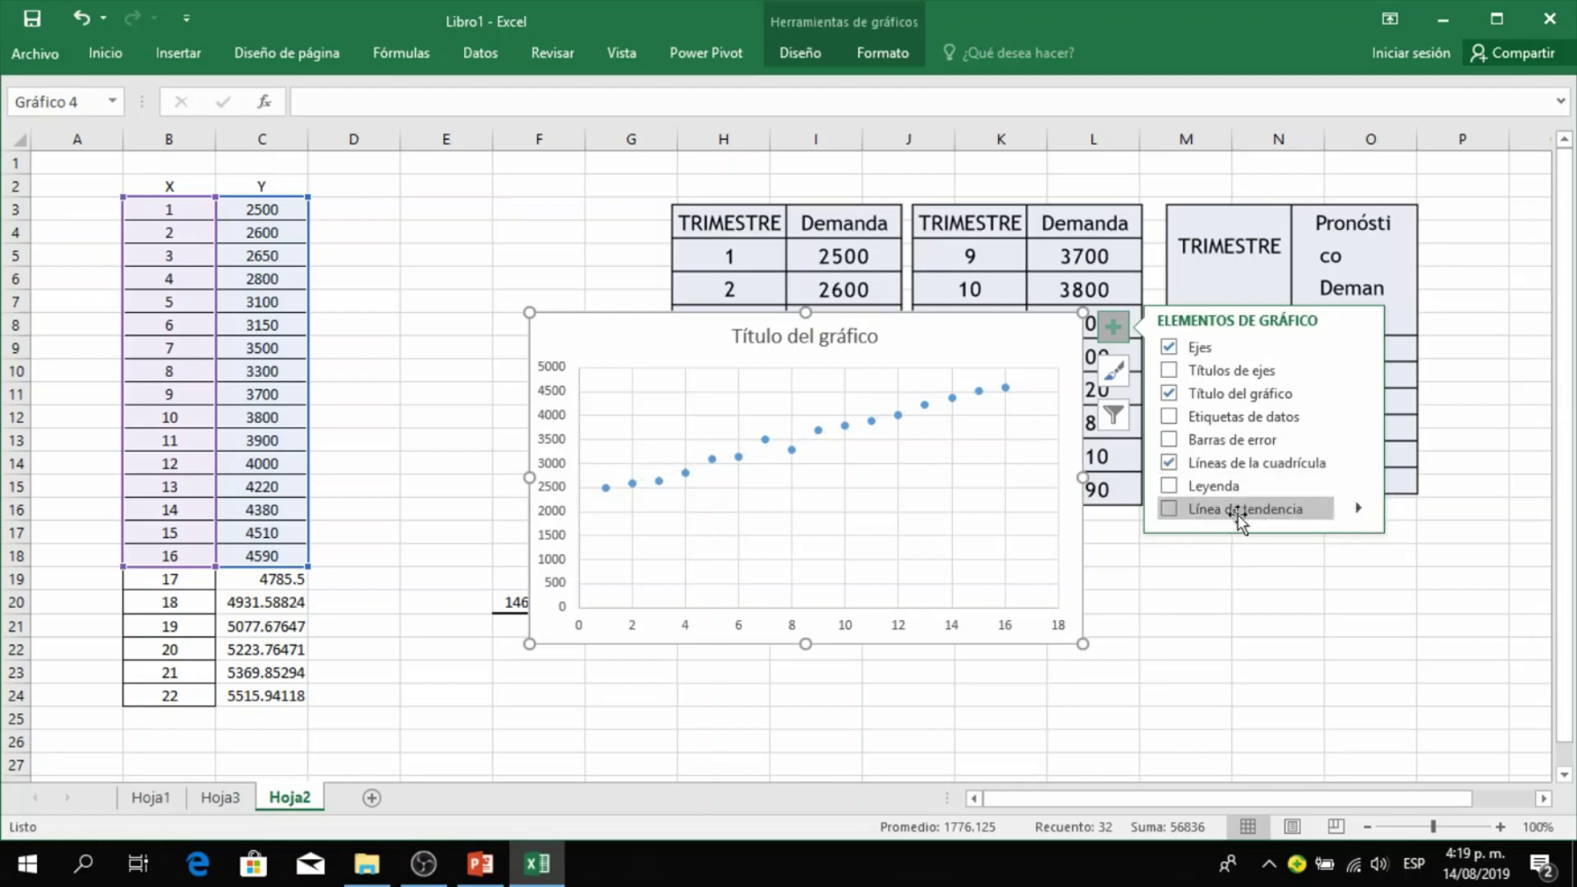
{"action": "left_click", "coordinate": [1359, 511]}
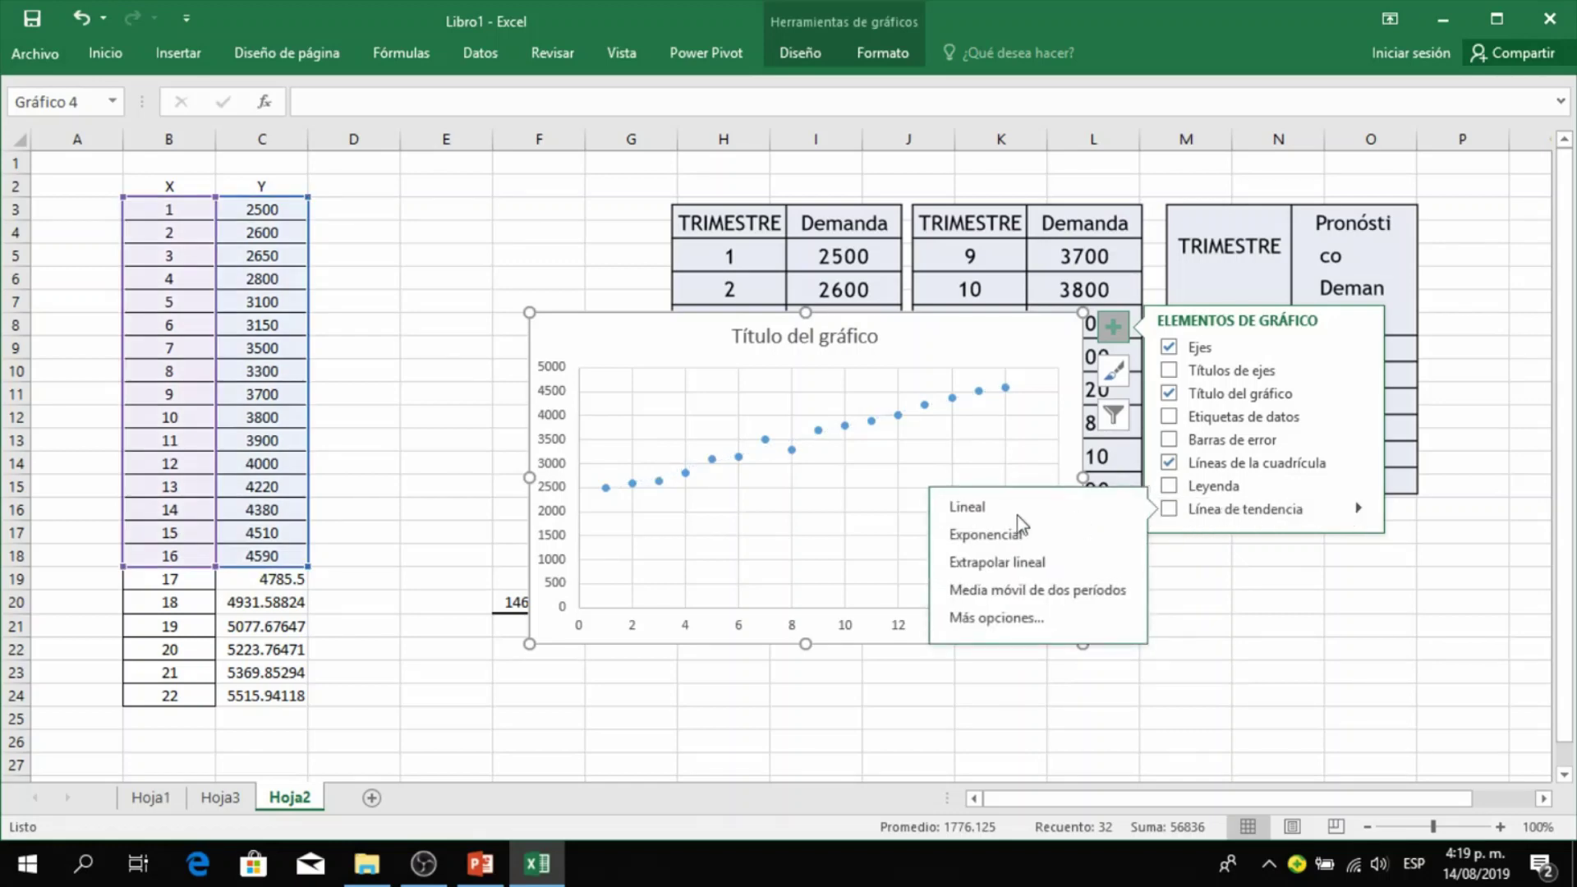
{"action": "left_click", "coordinate": [997, 512]}
{"action": "left_click", "coordinate": [1002, 621]}
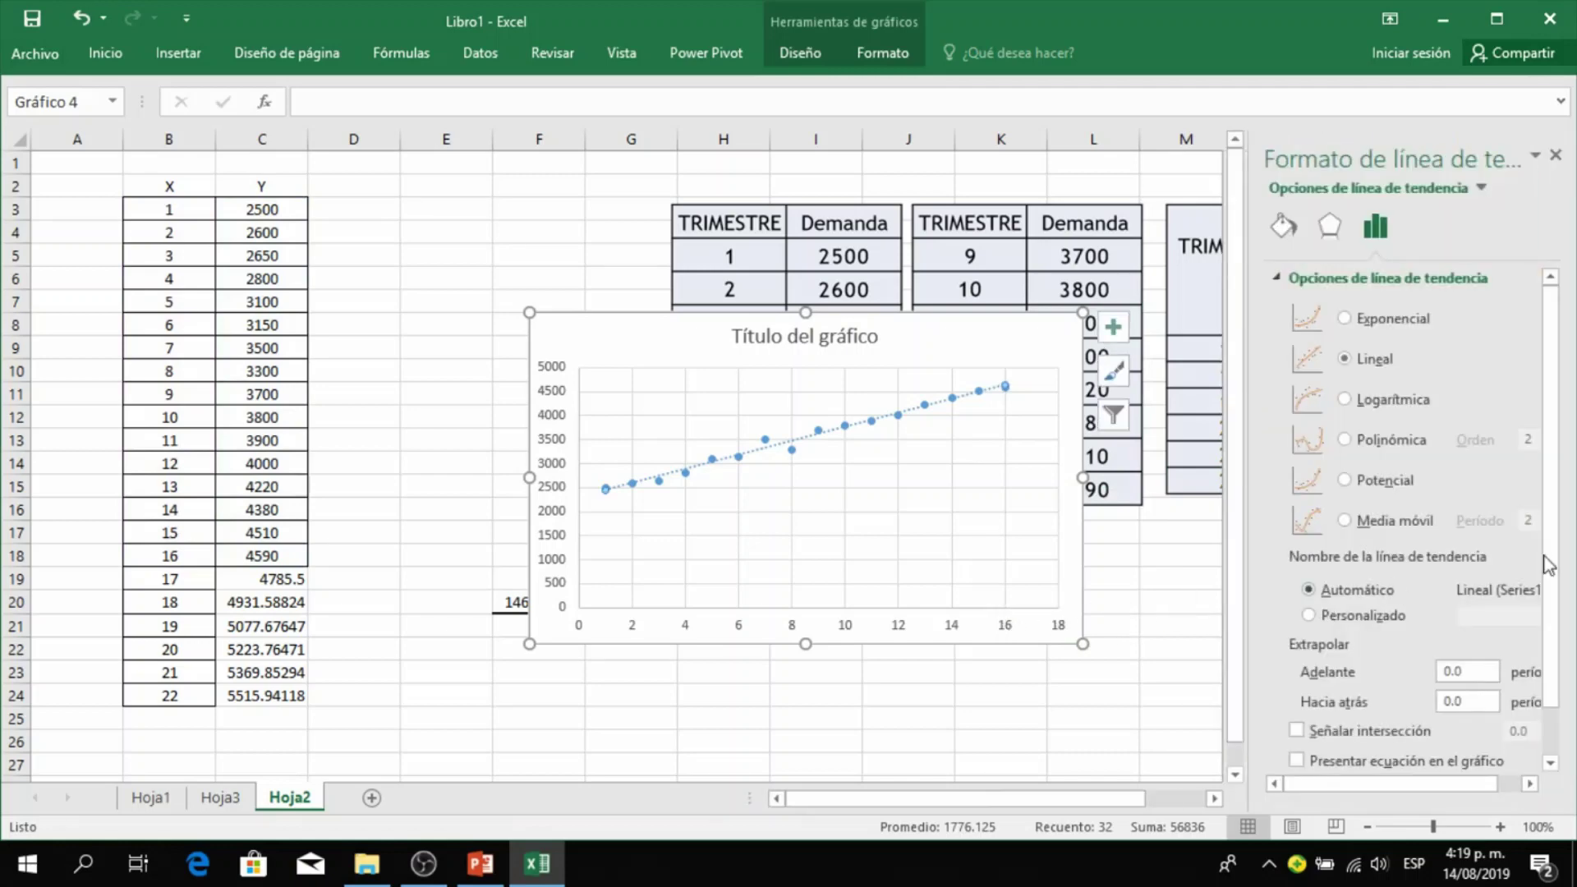
{"action": "scroll", "coordinate": [1541, 401], "scroll_direction": "down", "scroll_amount": 1}
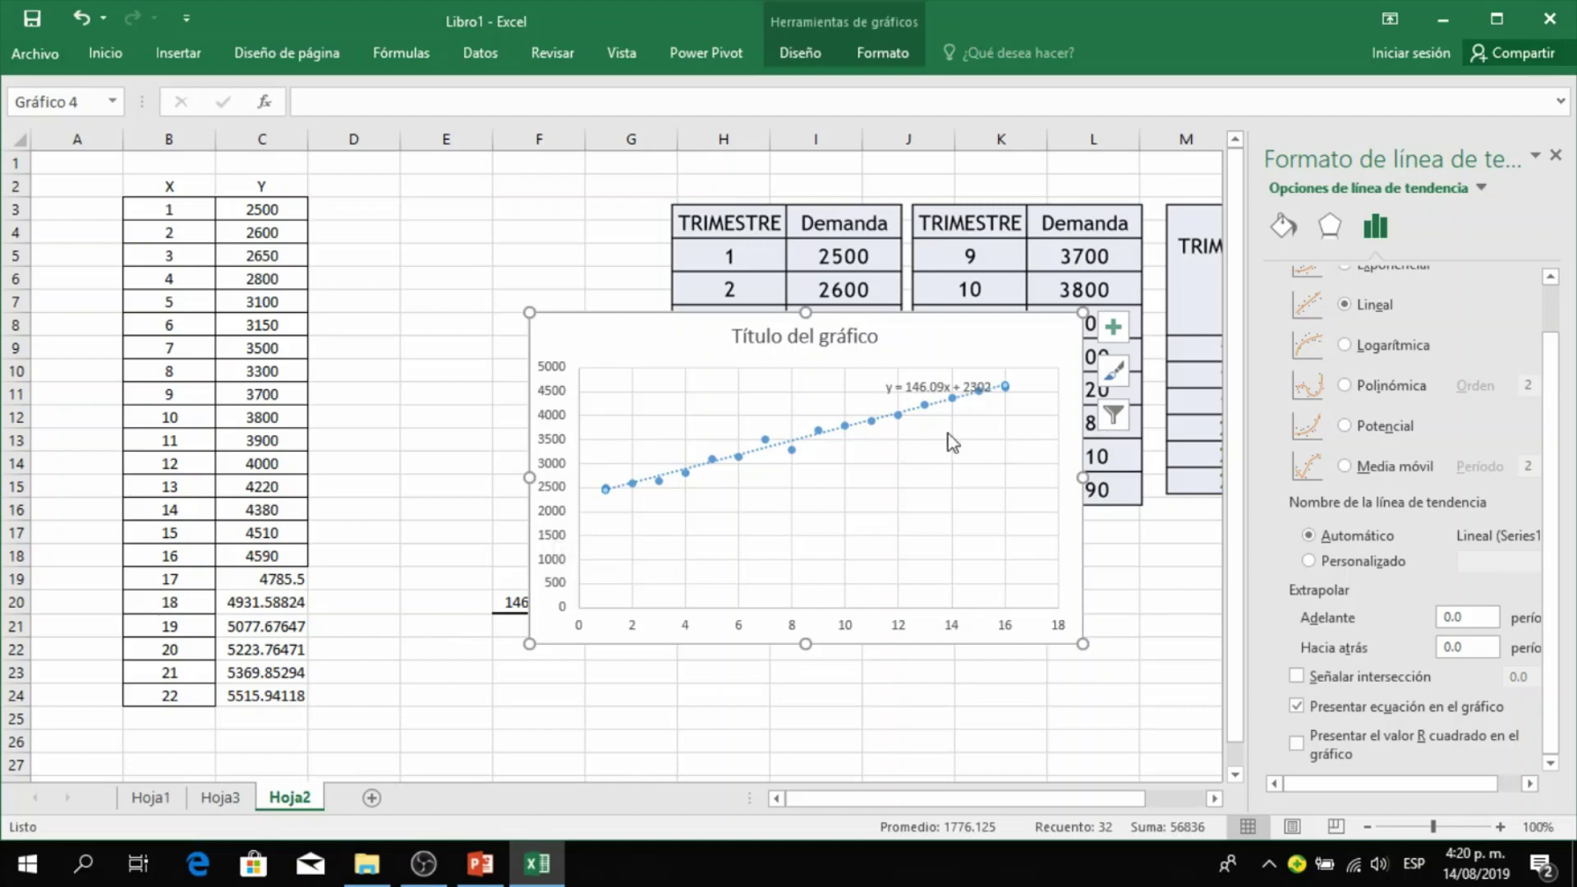
- Move the scatter chart beside the X and Y table, above the copied coefficients and starting in column E
{"action": "left_click_drag", "start_coordinate": [706, 340], "coordinate": [830, 298]}
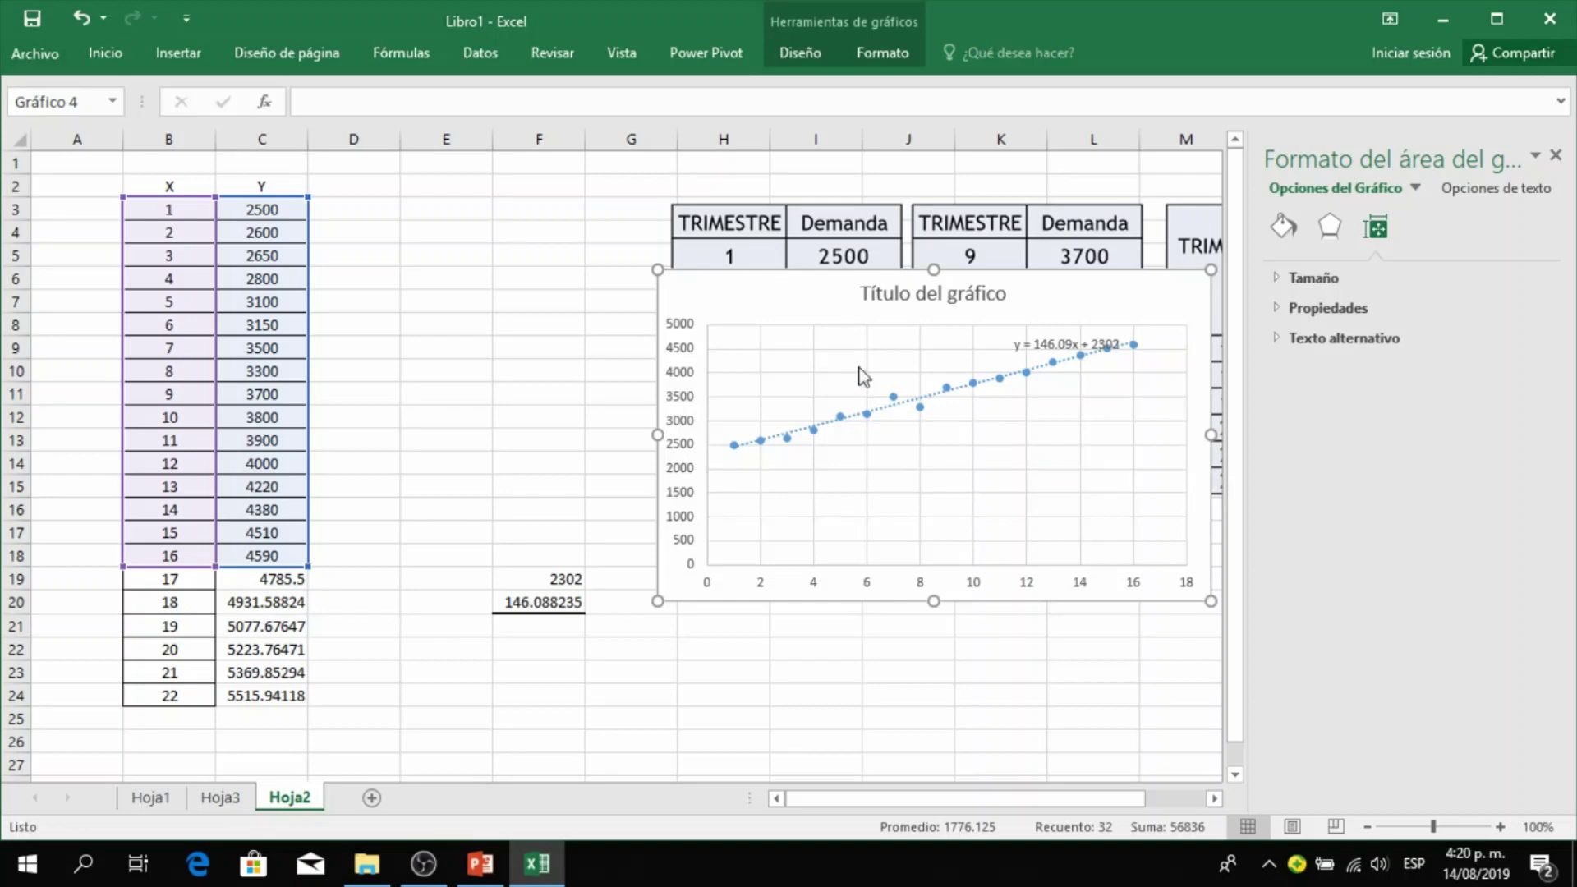
{"action": "left_click_drag", "start_coordinate": [771, 306], "coordinate": [528, 242]}
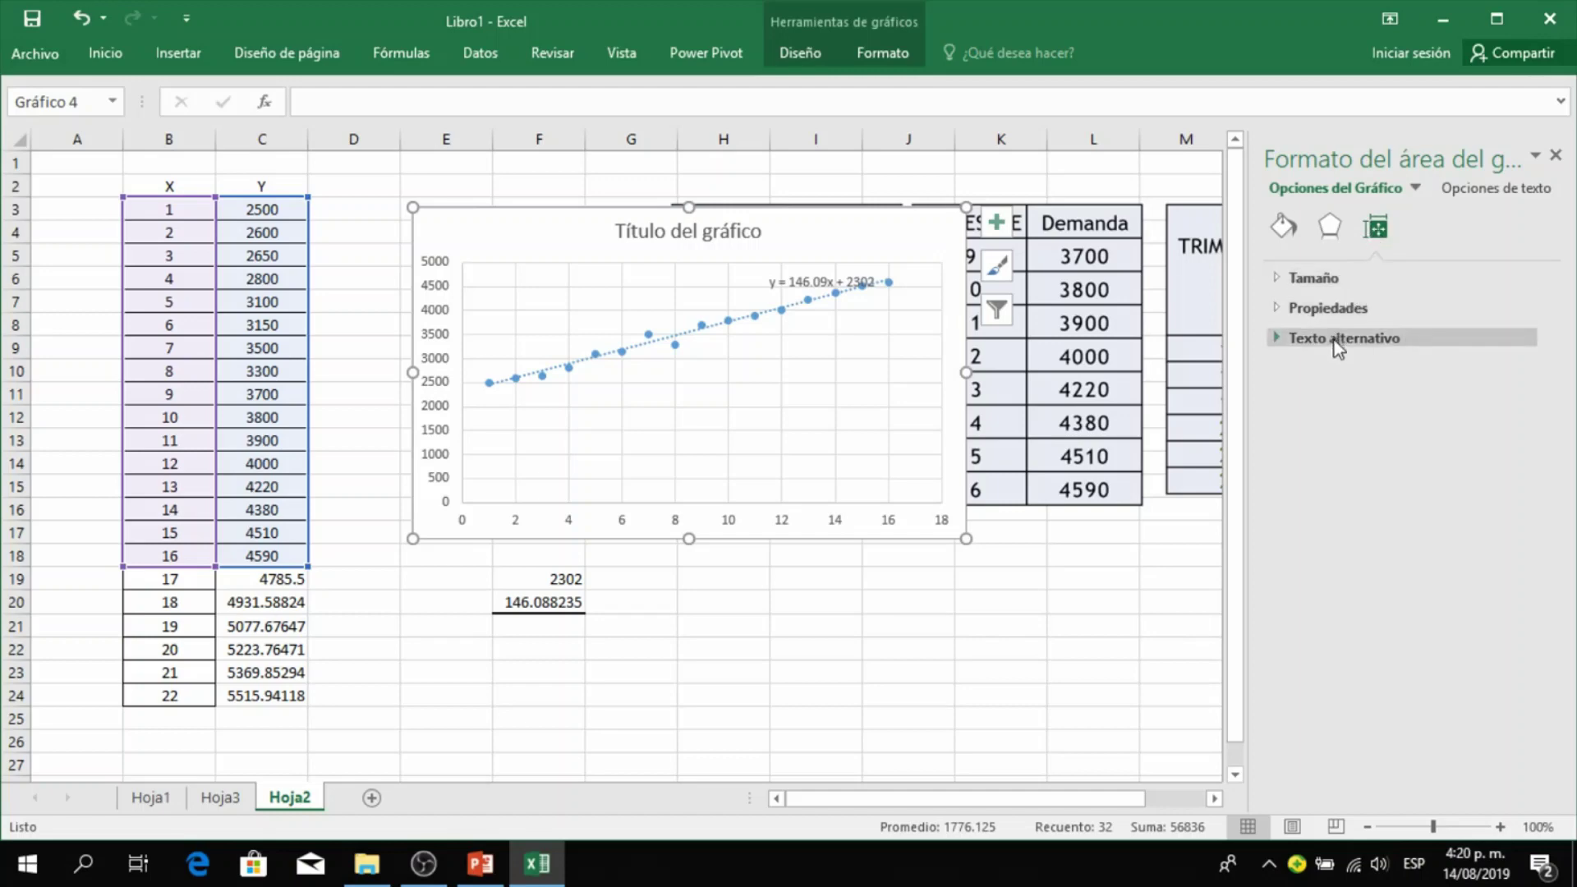
- Add a linear trendline through the advanced trendline options and display its R-squared value on the scatter chart
{"action": "left_click", "coordinate": [1334, 310]}
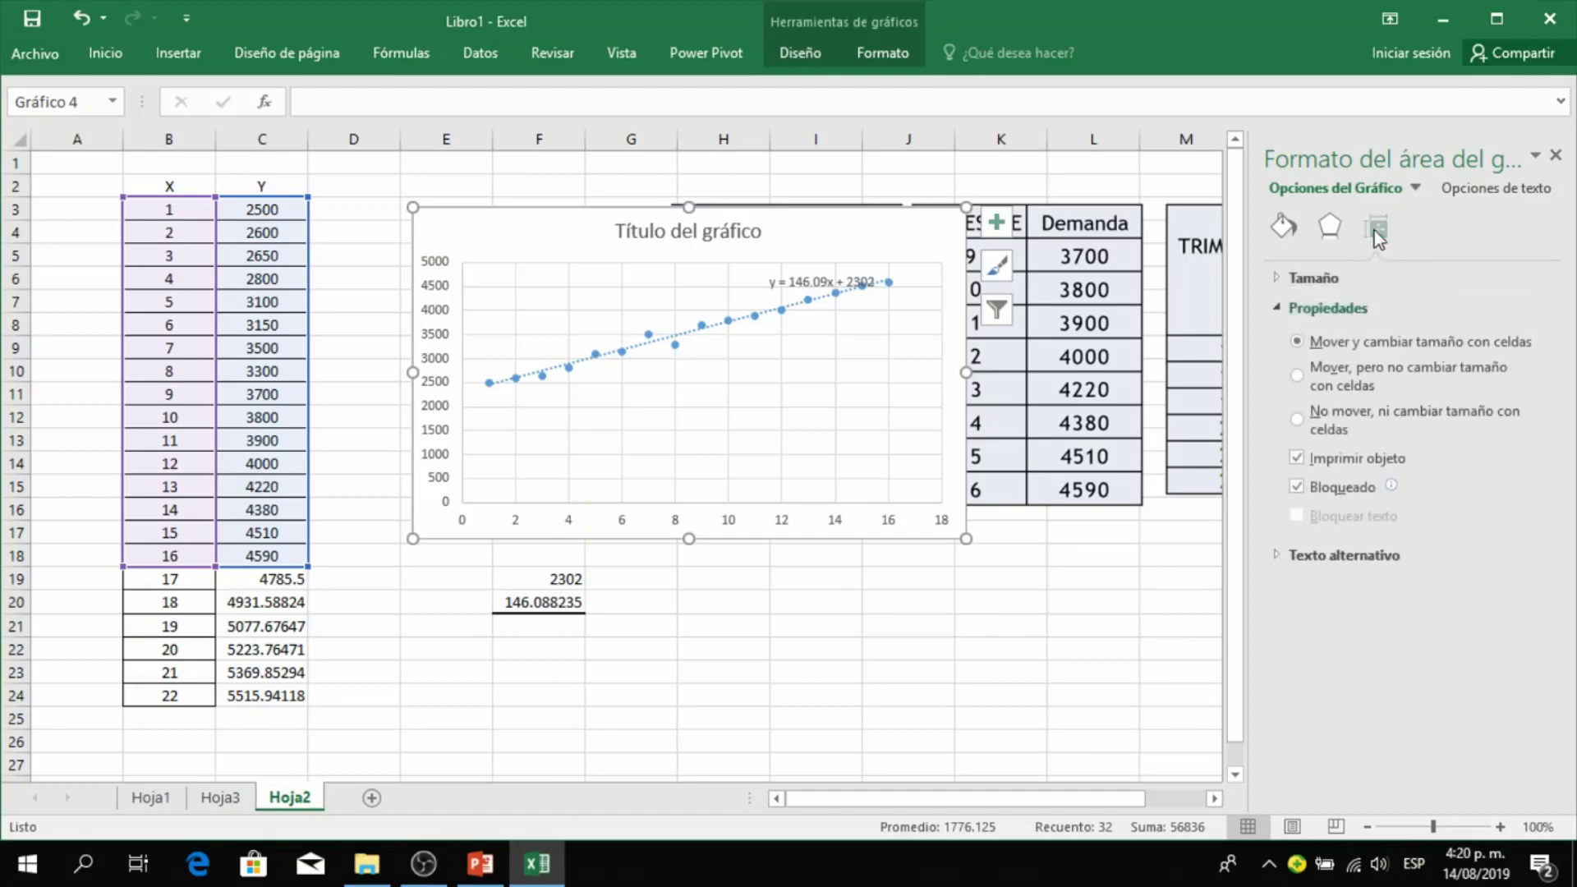
{"action": "left_click", "coordinate": [996, 222]}
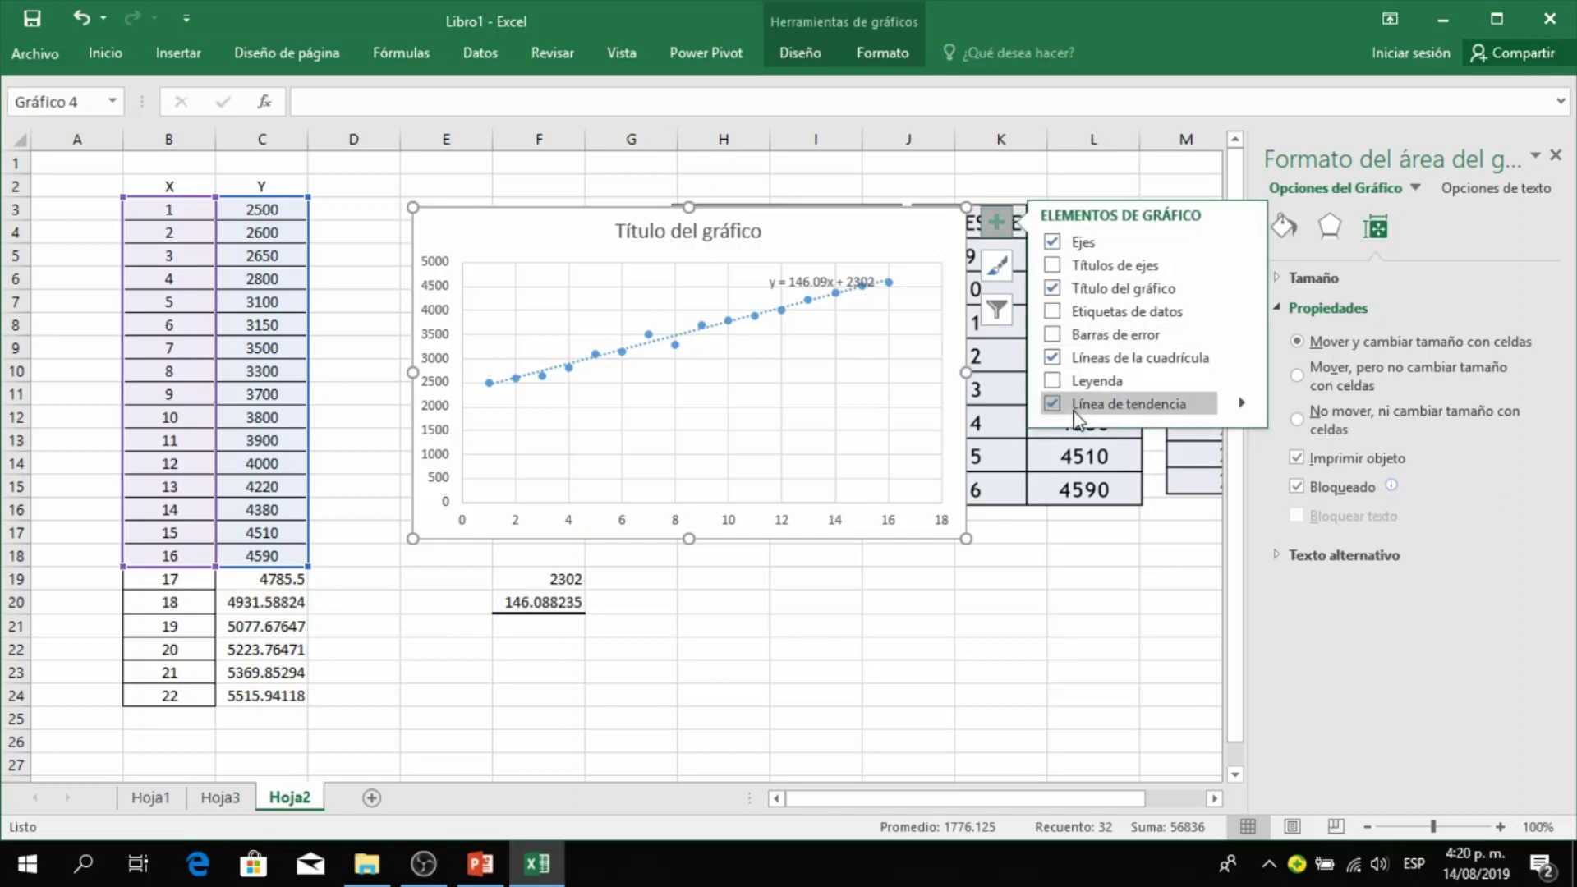
{"action": "mouse_move", "coordinate": [1246, 410]}
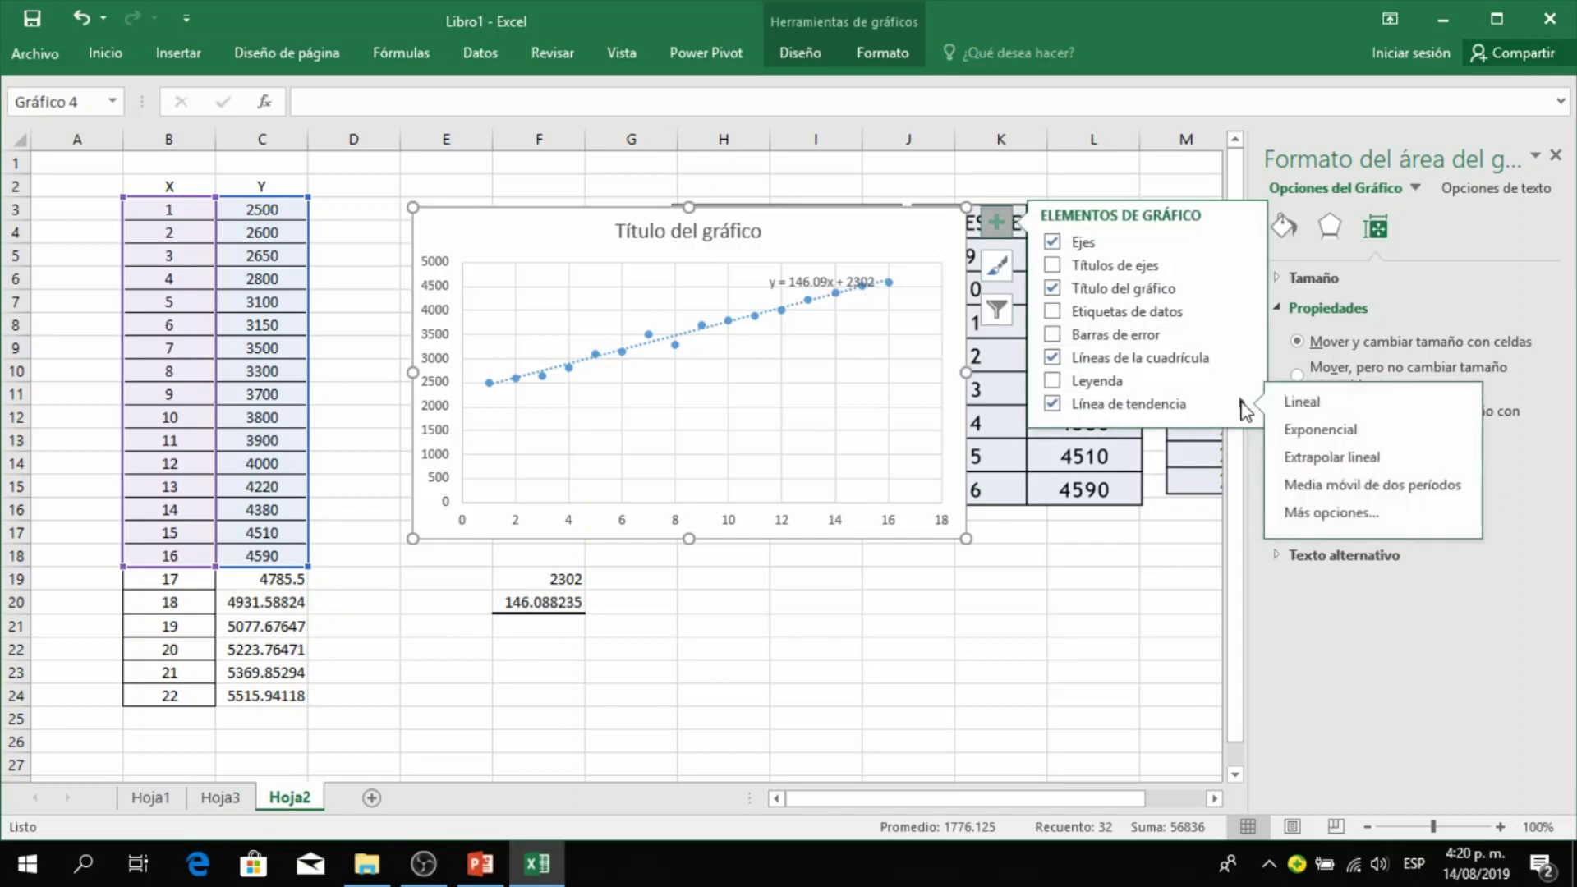
{"action": "left_click", "coordinate": [1333, 519]}
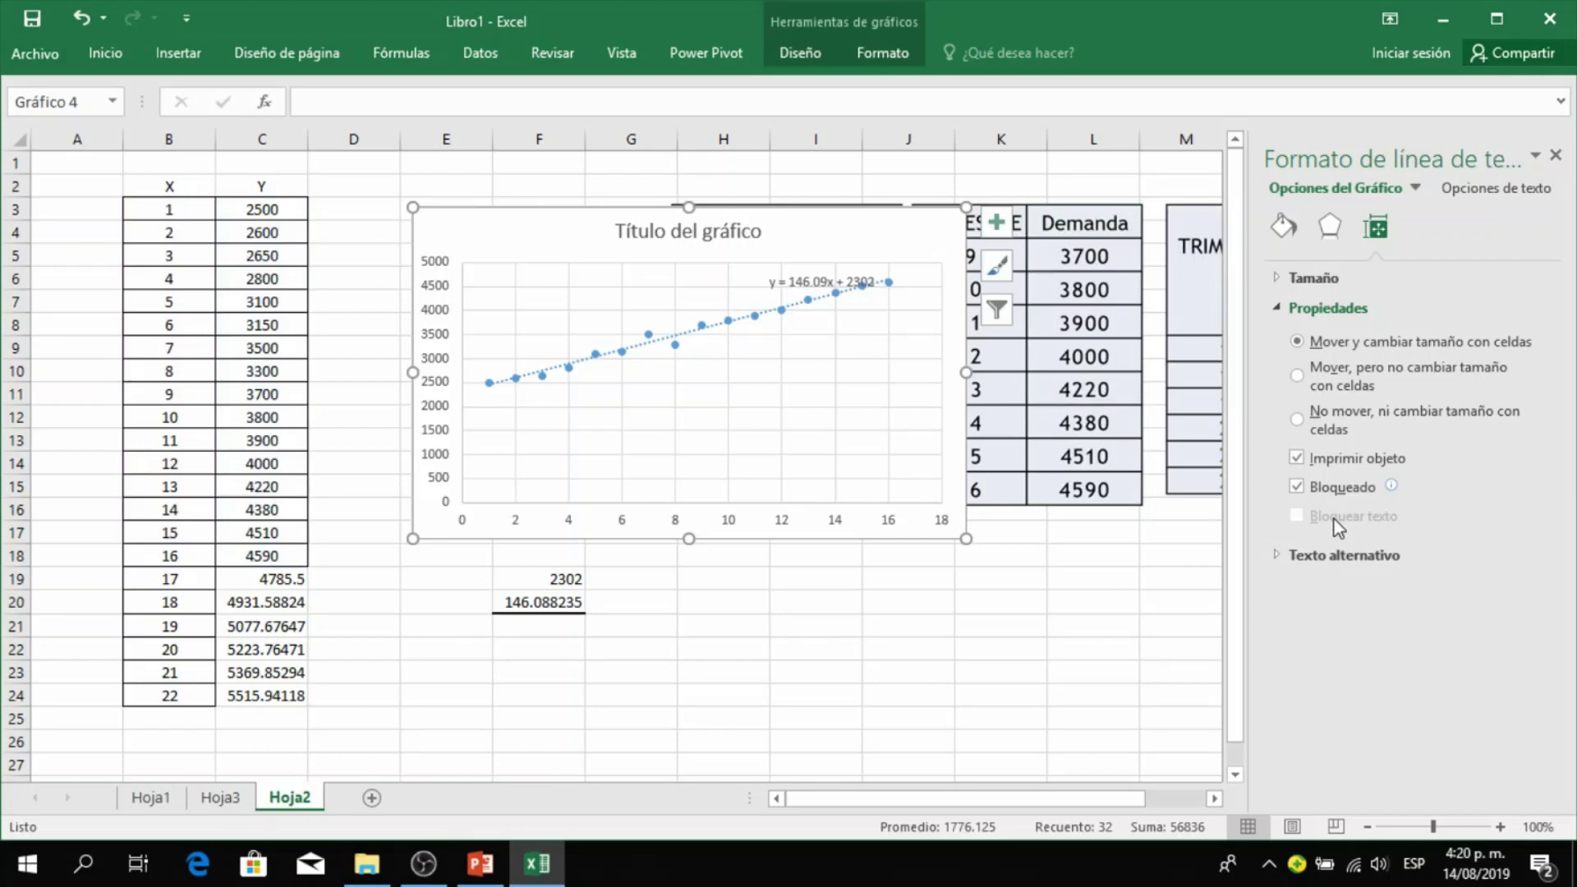
{"action": "scroll", "coordinate": [1543, 511], "scroll_direction": "down", "scroll_amount": 2}
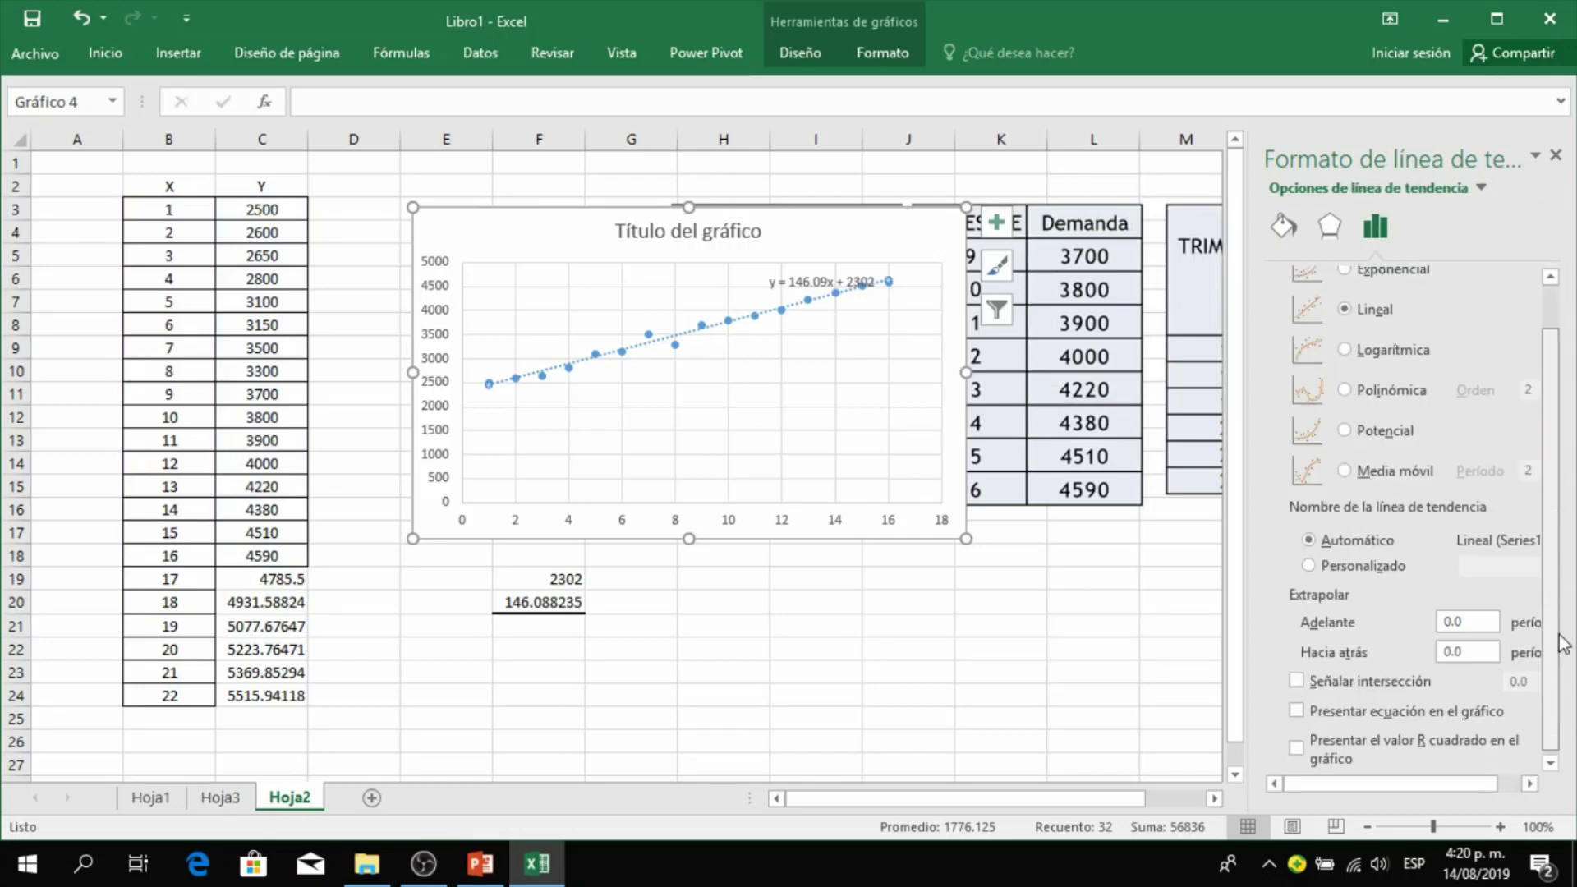
{"action": "left_click", "coordinate": [1297, 744]}
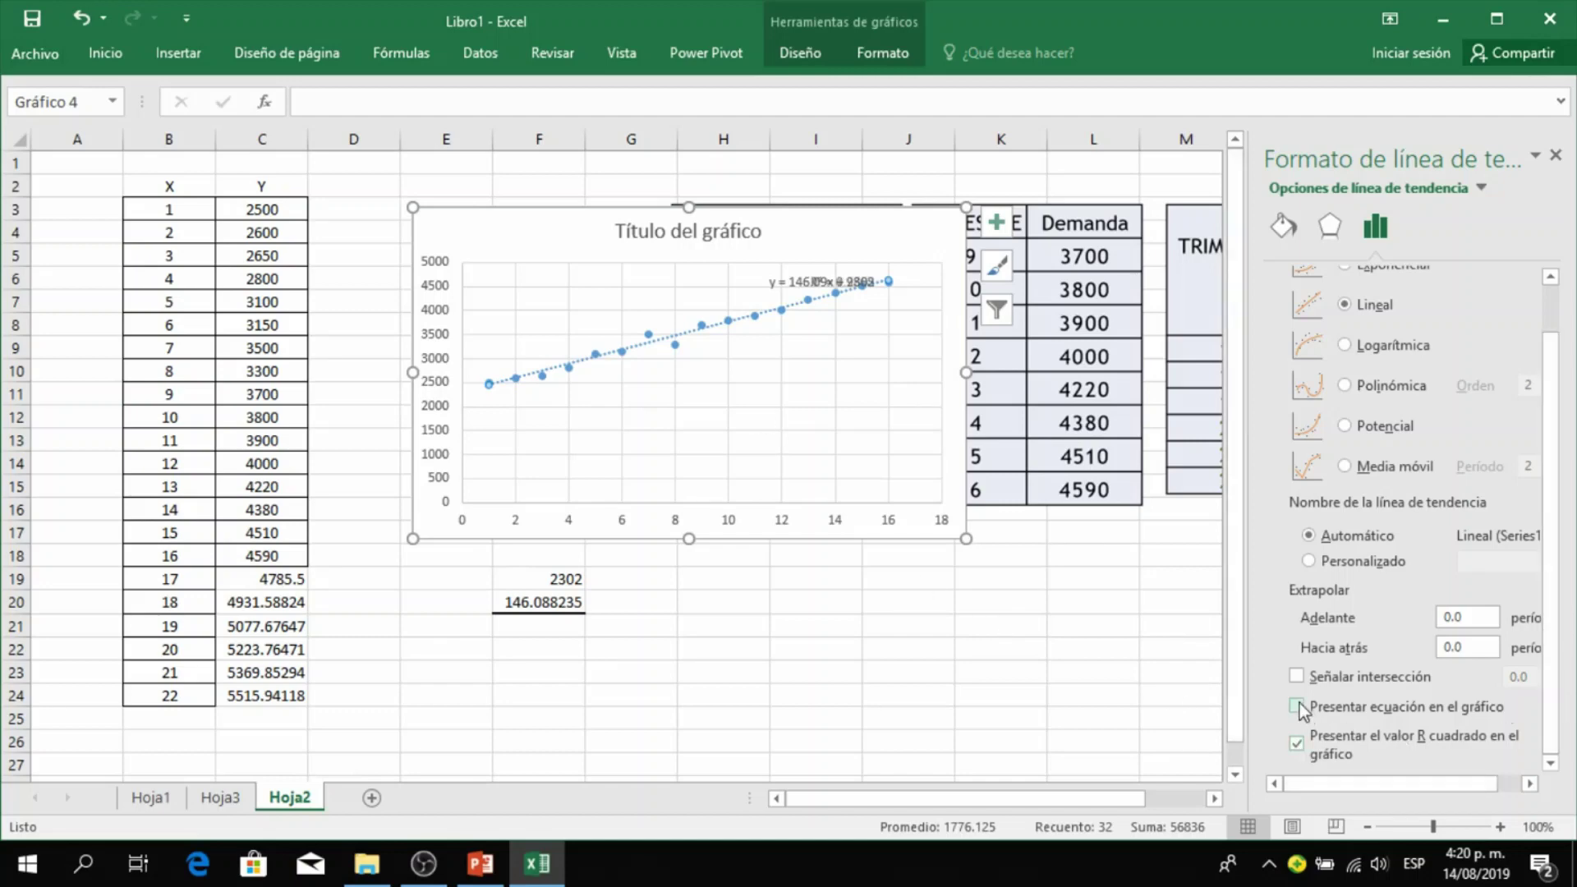
- Enter the label "R coeficiente de correlacion" in cell I20, below the scatter chart
{"action": "left_click", "coordinate": [827, 603]}
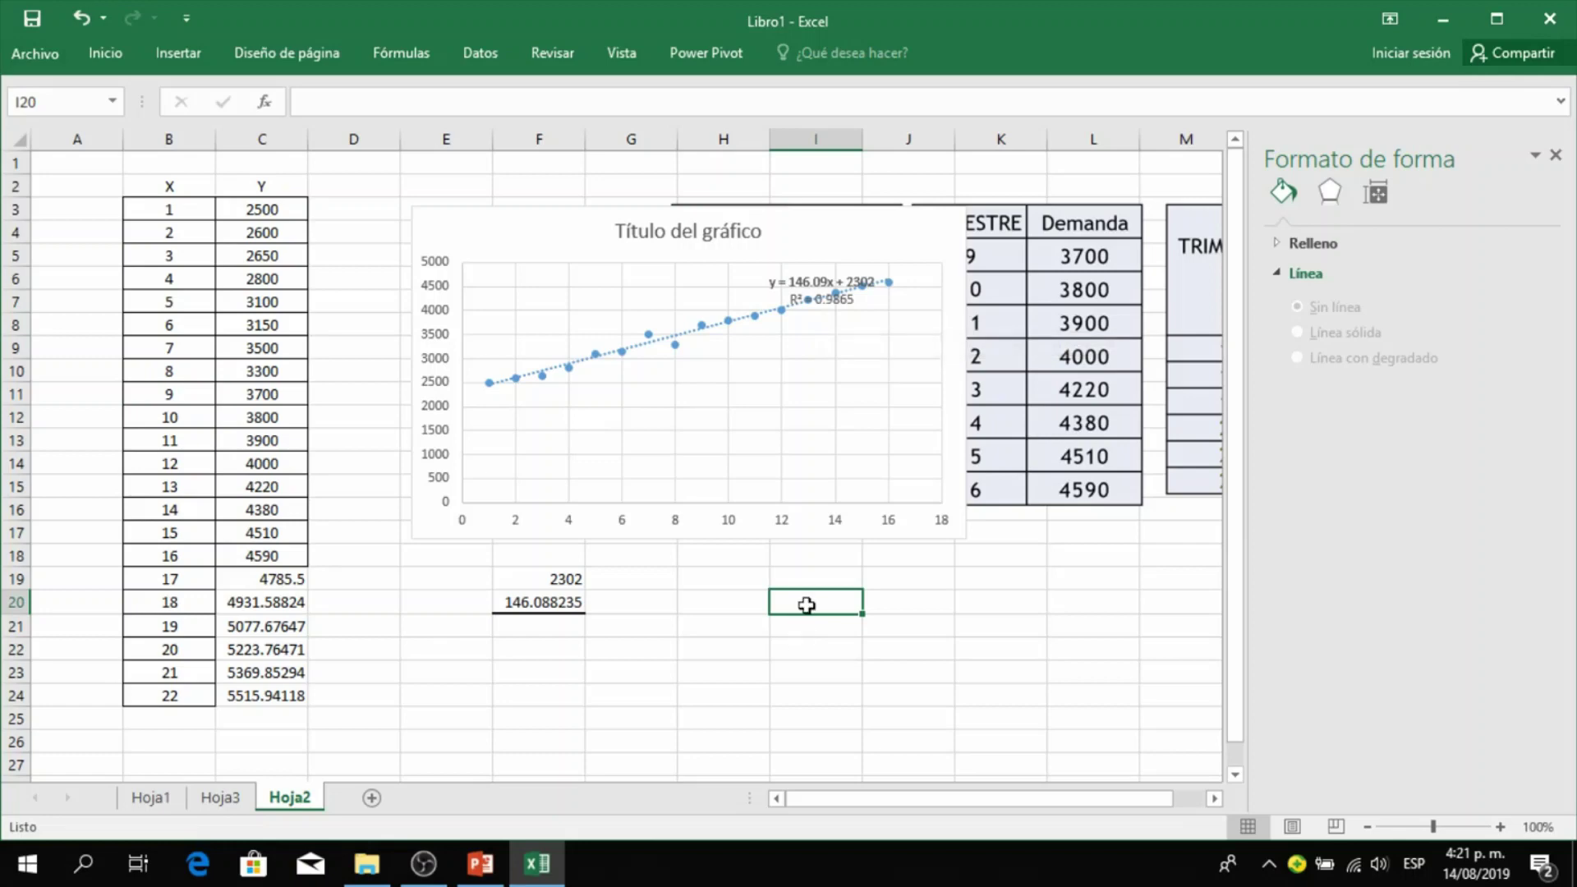
{"action": "type", "text": "R"}
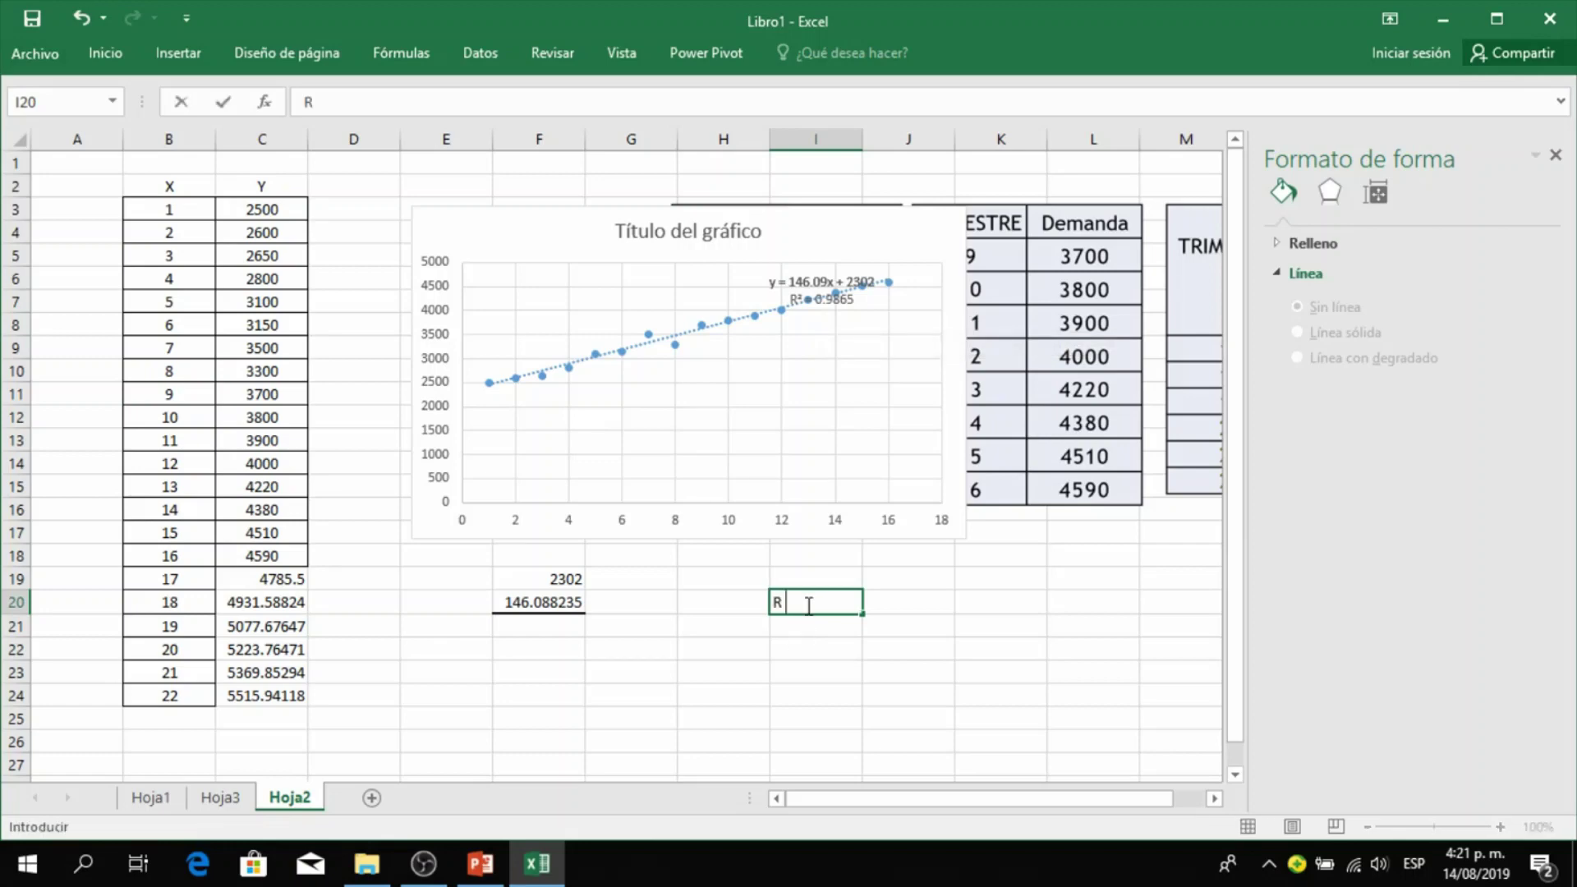
{"action": "type", "text": " coeficien"}
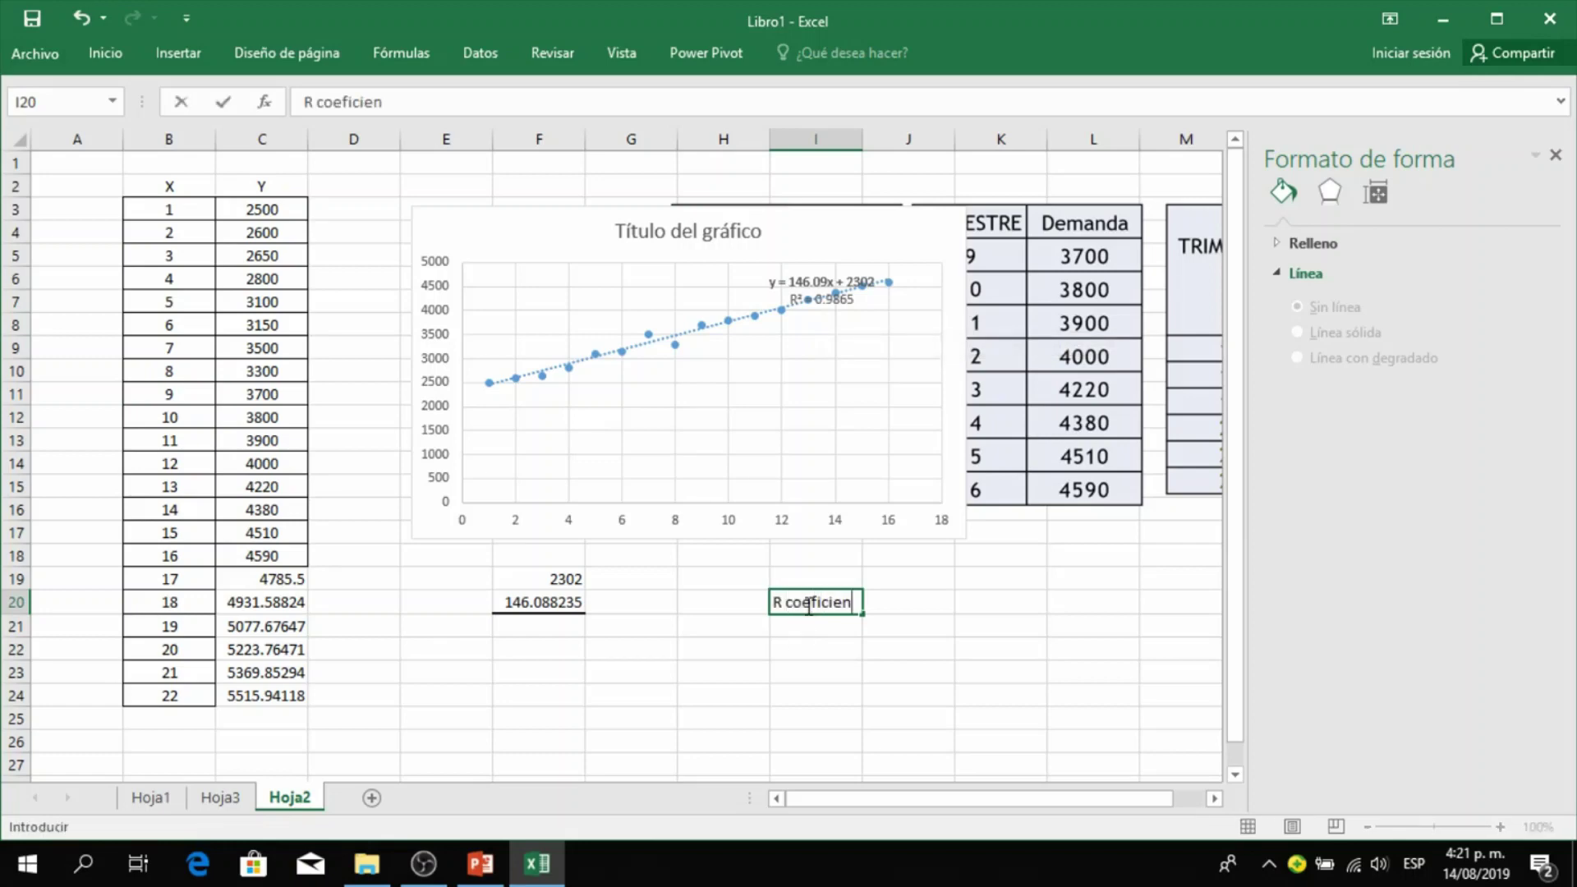
{"action": "type", "text": "te d"}
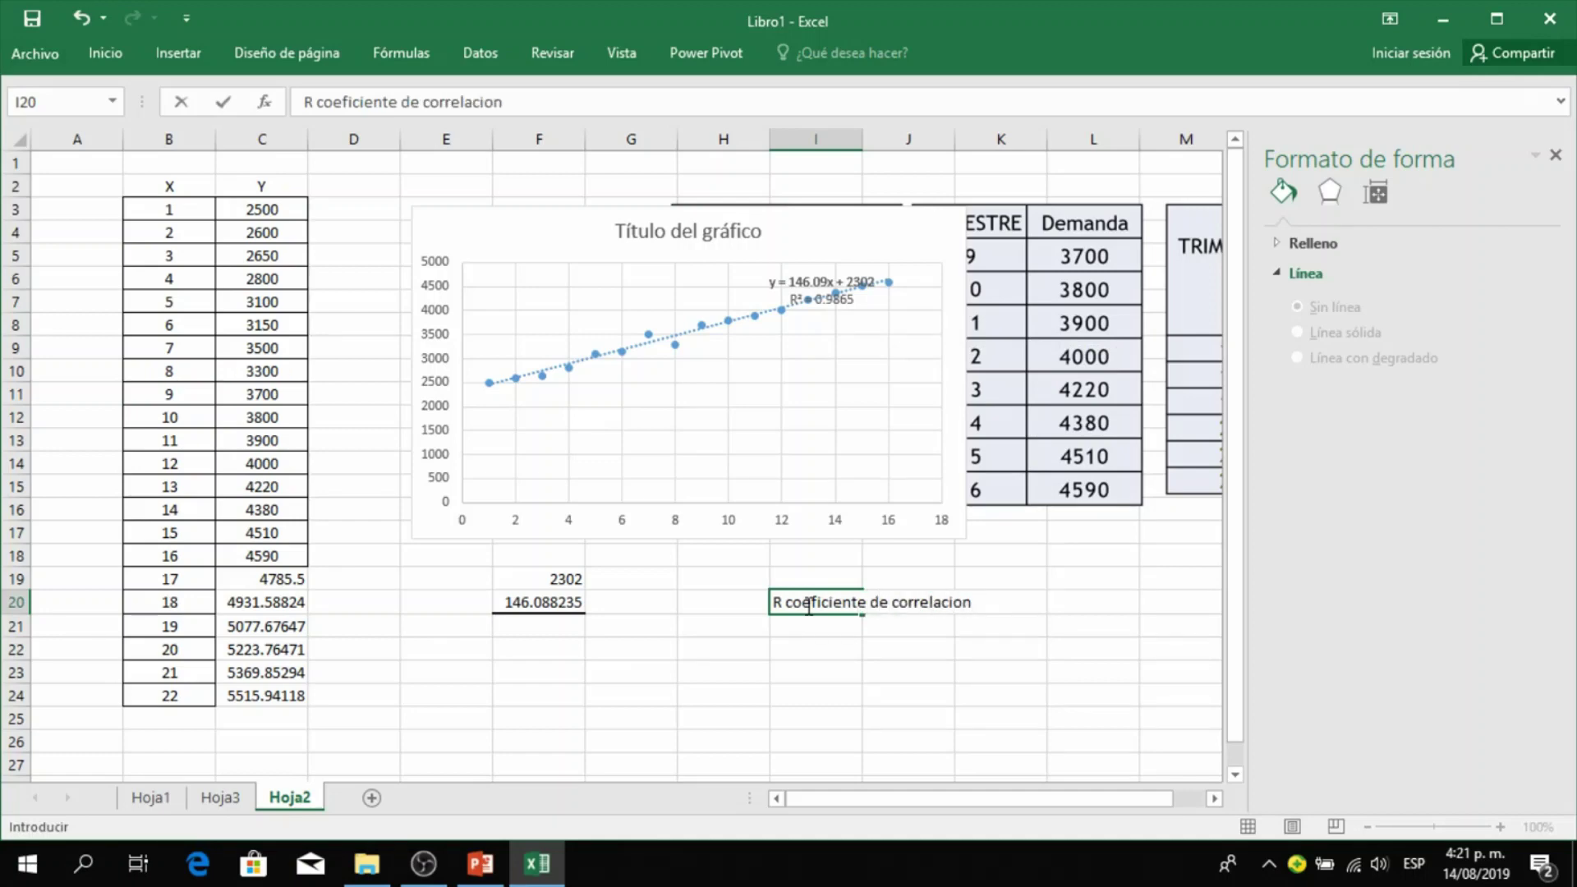
{"action": "type", "text": "e correlacion"}
- Enter 0.7 in L20 and the note "valor absoluto" in M20 beside the correlation coefficient label
{"action": "left_click", "coordinate": [1092, 594]}
{"action": "type", "text": "0.7"}
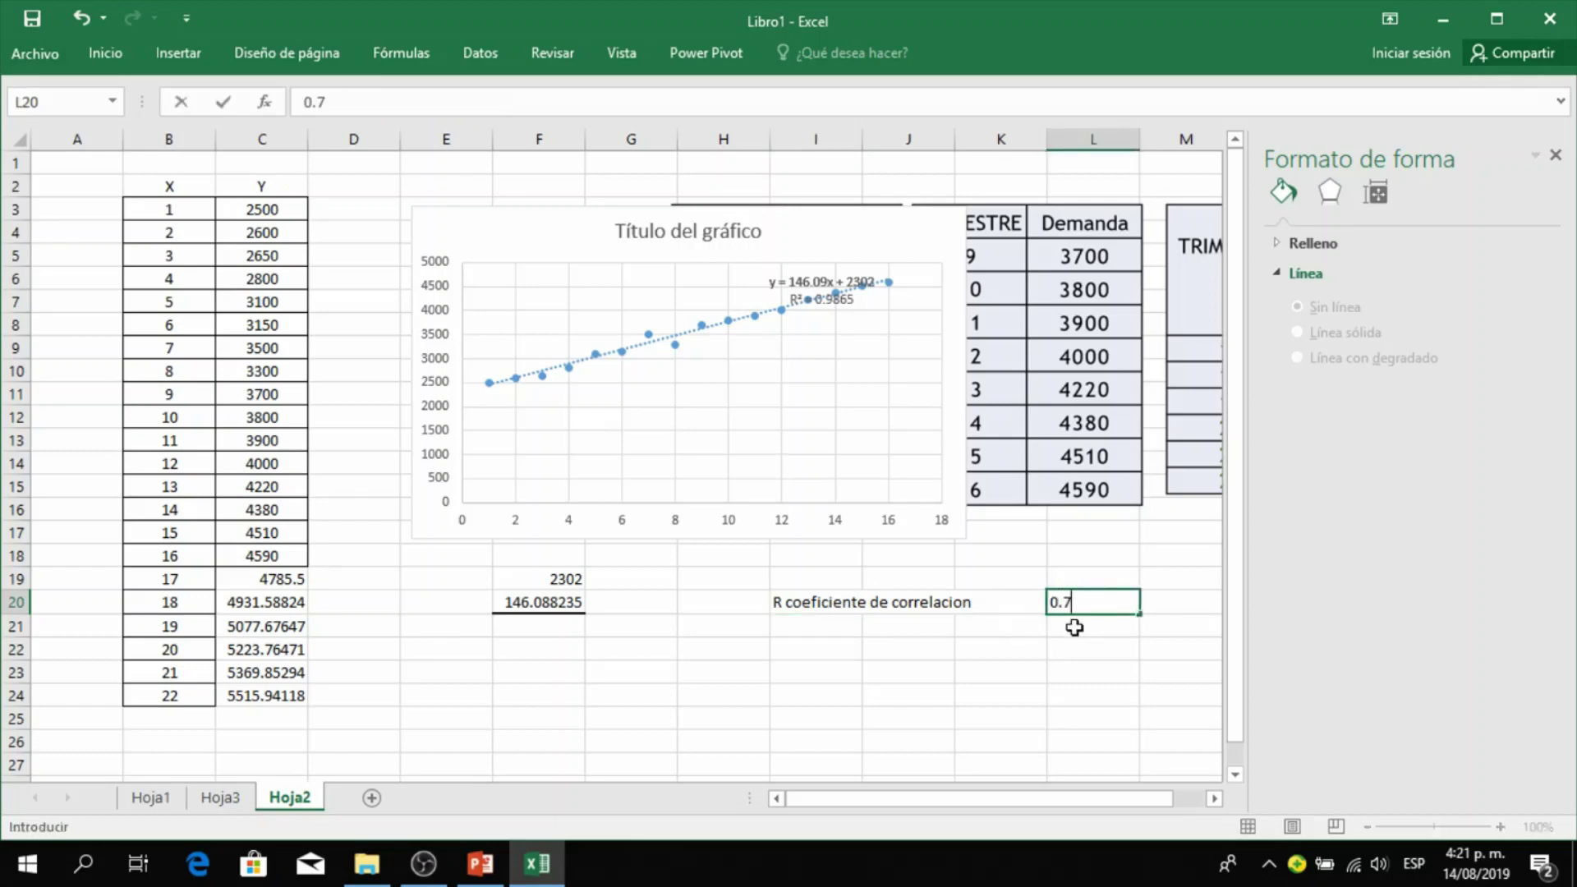
{"action": "left_click", "coordinate": [1055, 601]}
{"action": "left_click", "coordinate": [1162, 603]}
{"action": "type", "text": "v"}
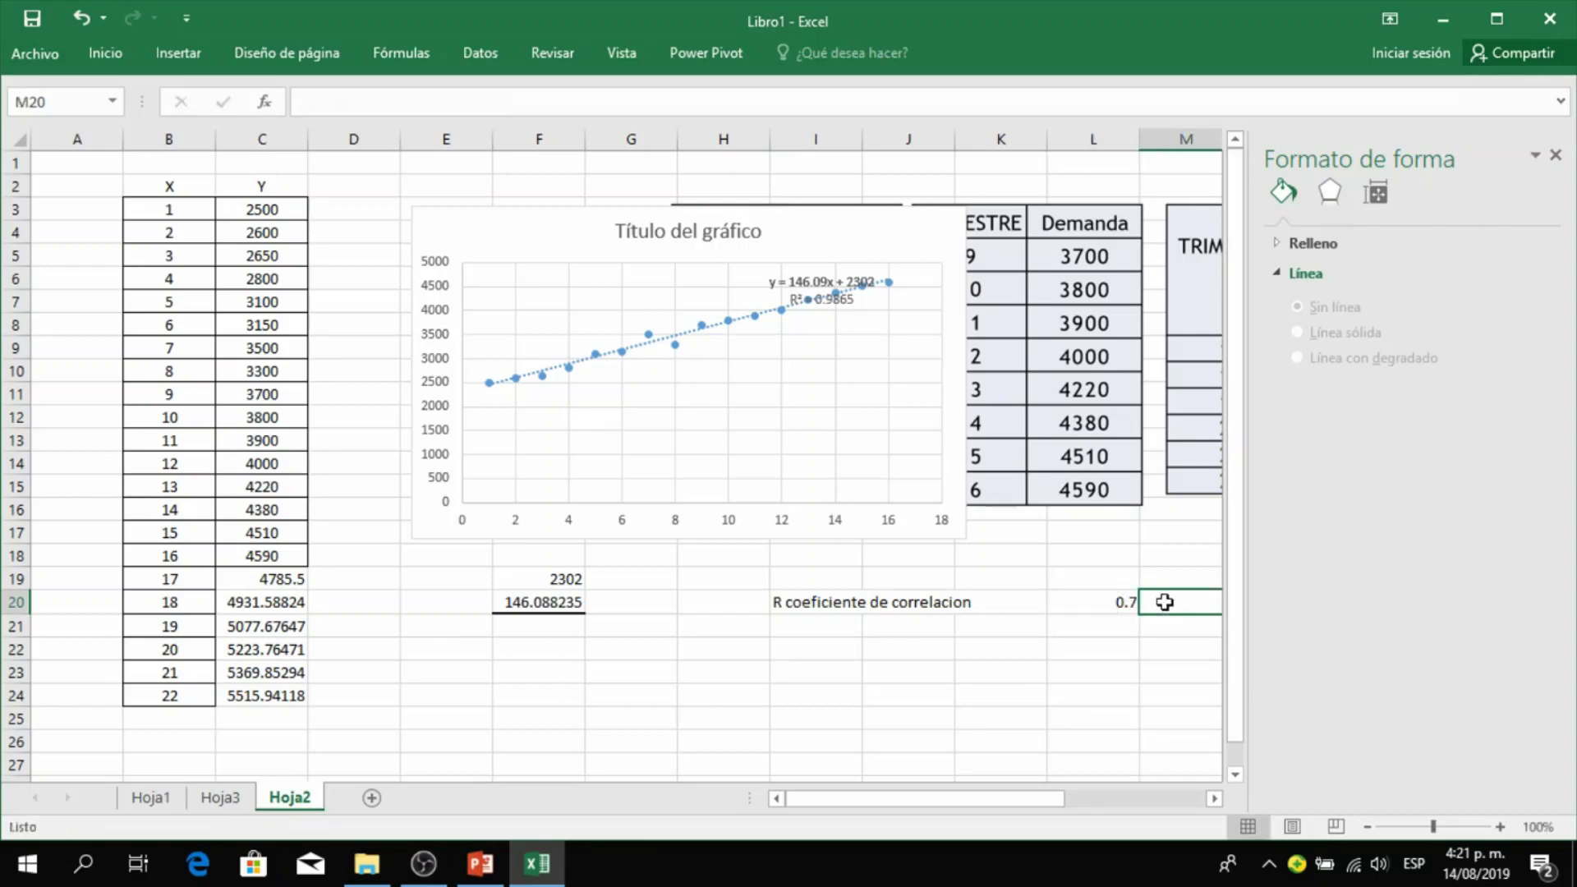
{"action": "type", "text": "alor ab"}
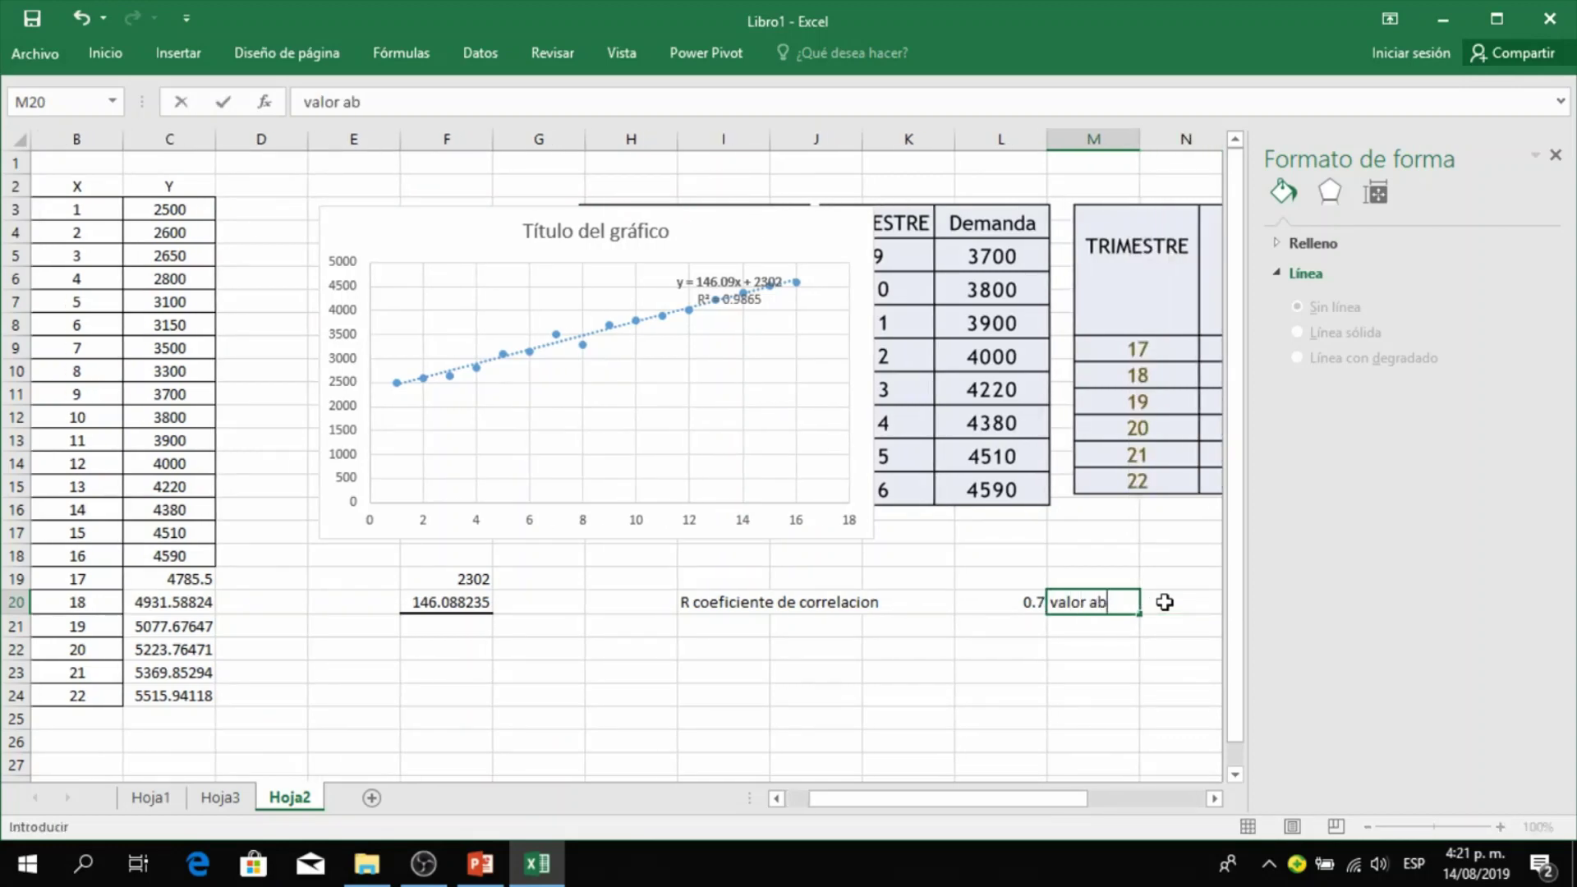
{"action": "type", "text": "soluto"}
{"action": "left_click", "coordinate": [1025, 694]}
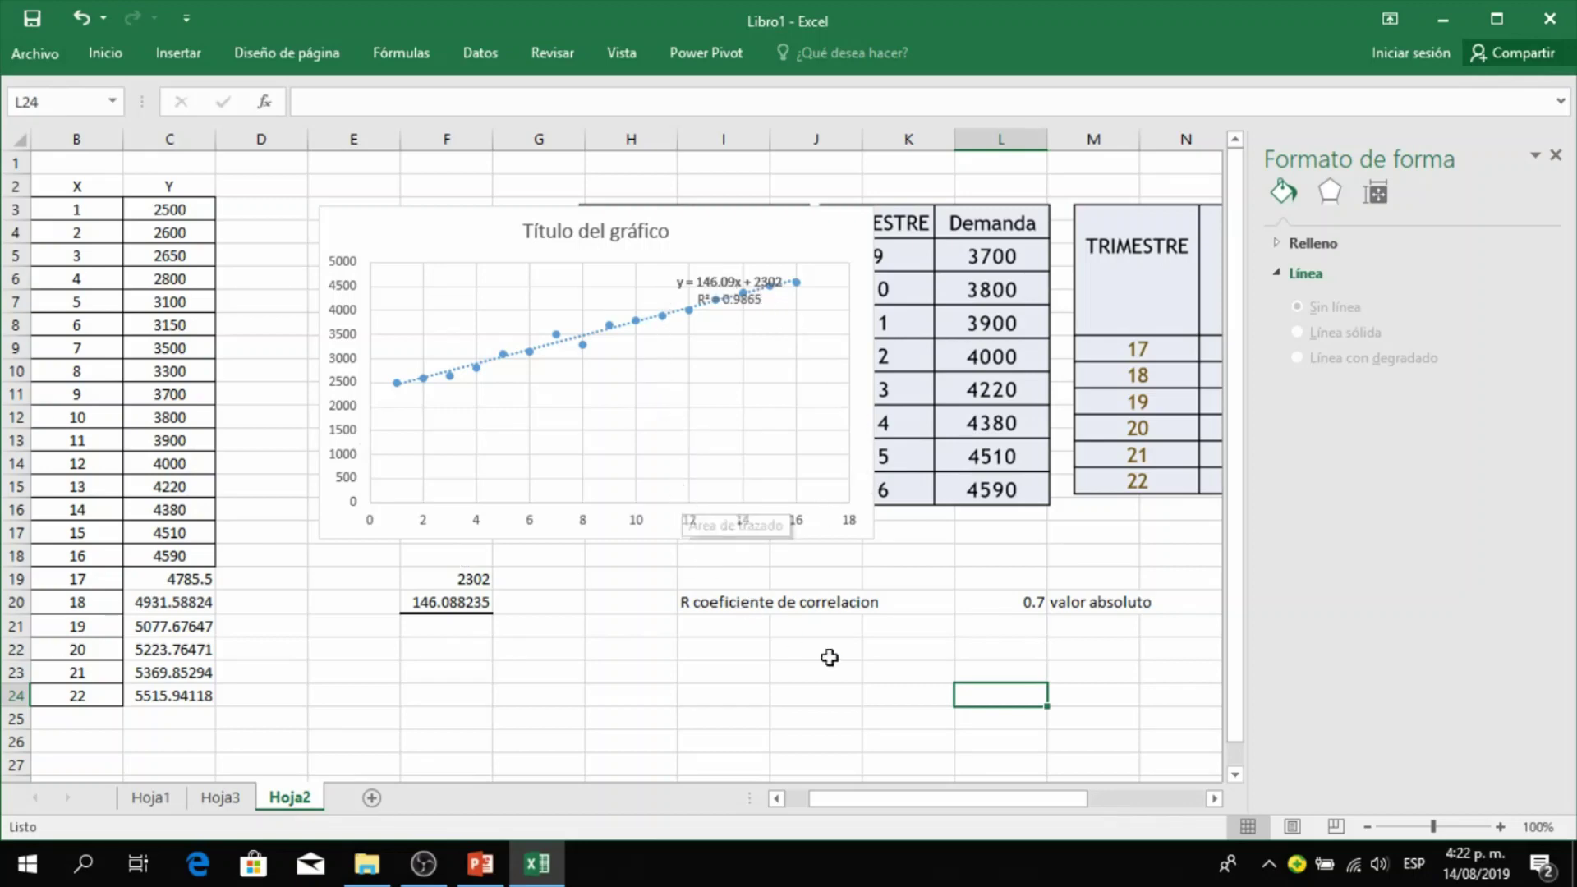
- Enter the label "R2 coeficiente de detrminacion" in cell I21, under the correlation coefficient label
{"action": "left_click", "coordinate": [1033, 604]}
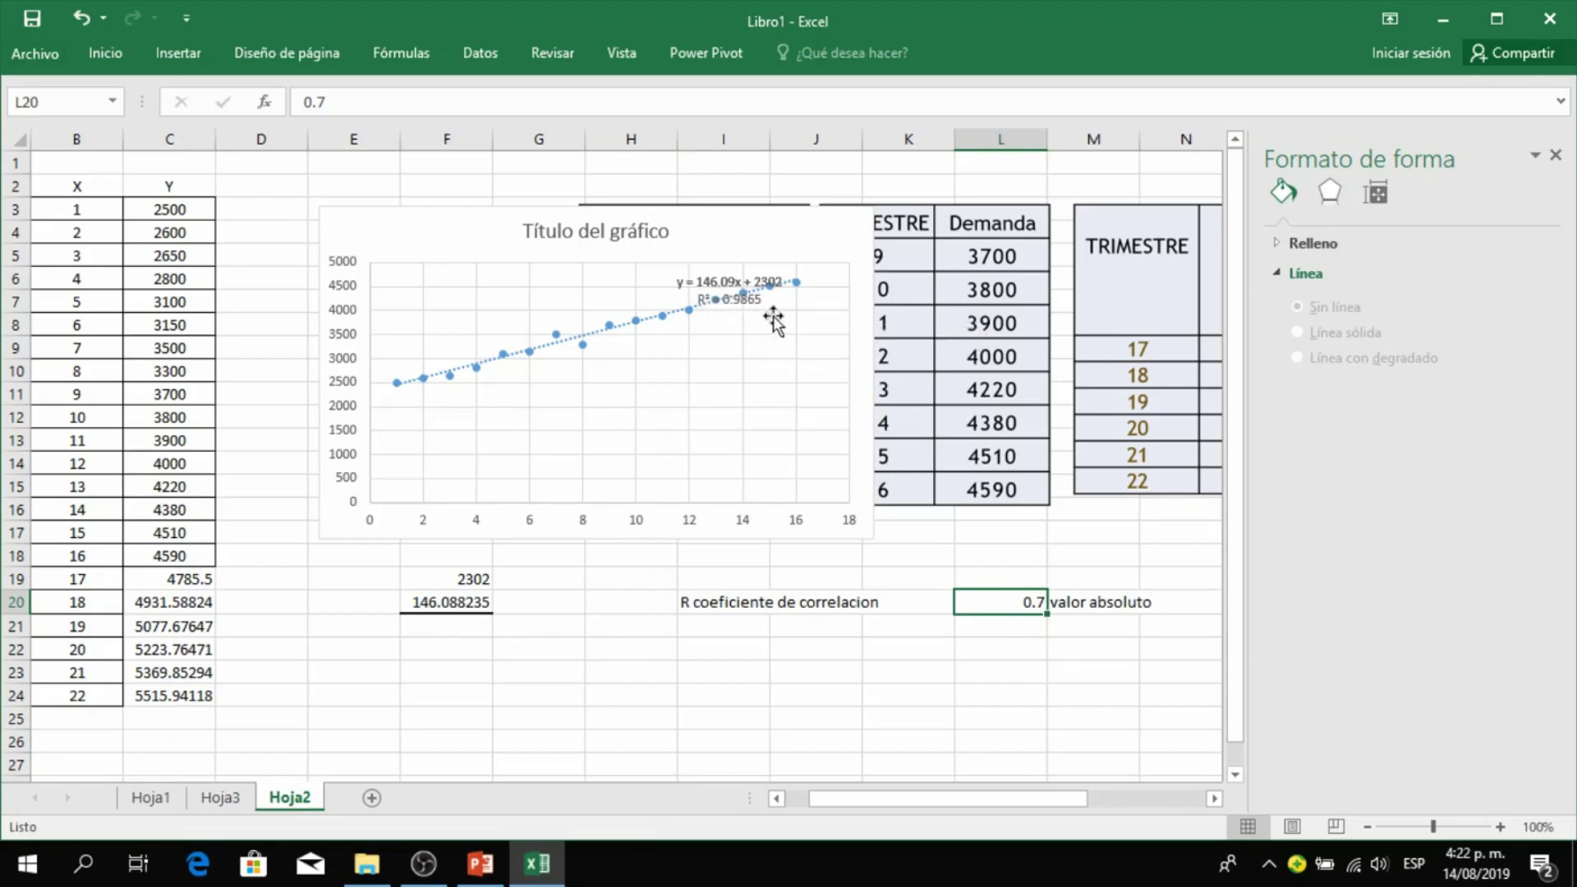
{"action": "left_click", "coordinate": [700, 624]}
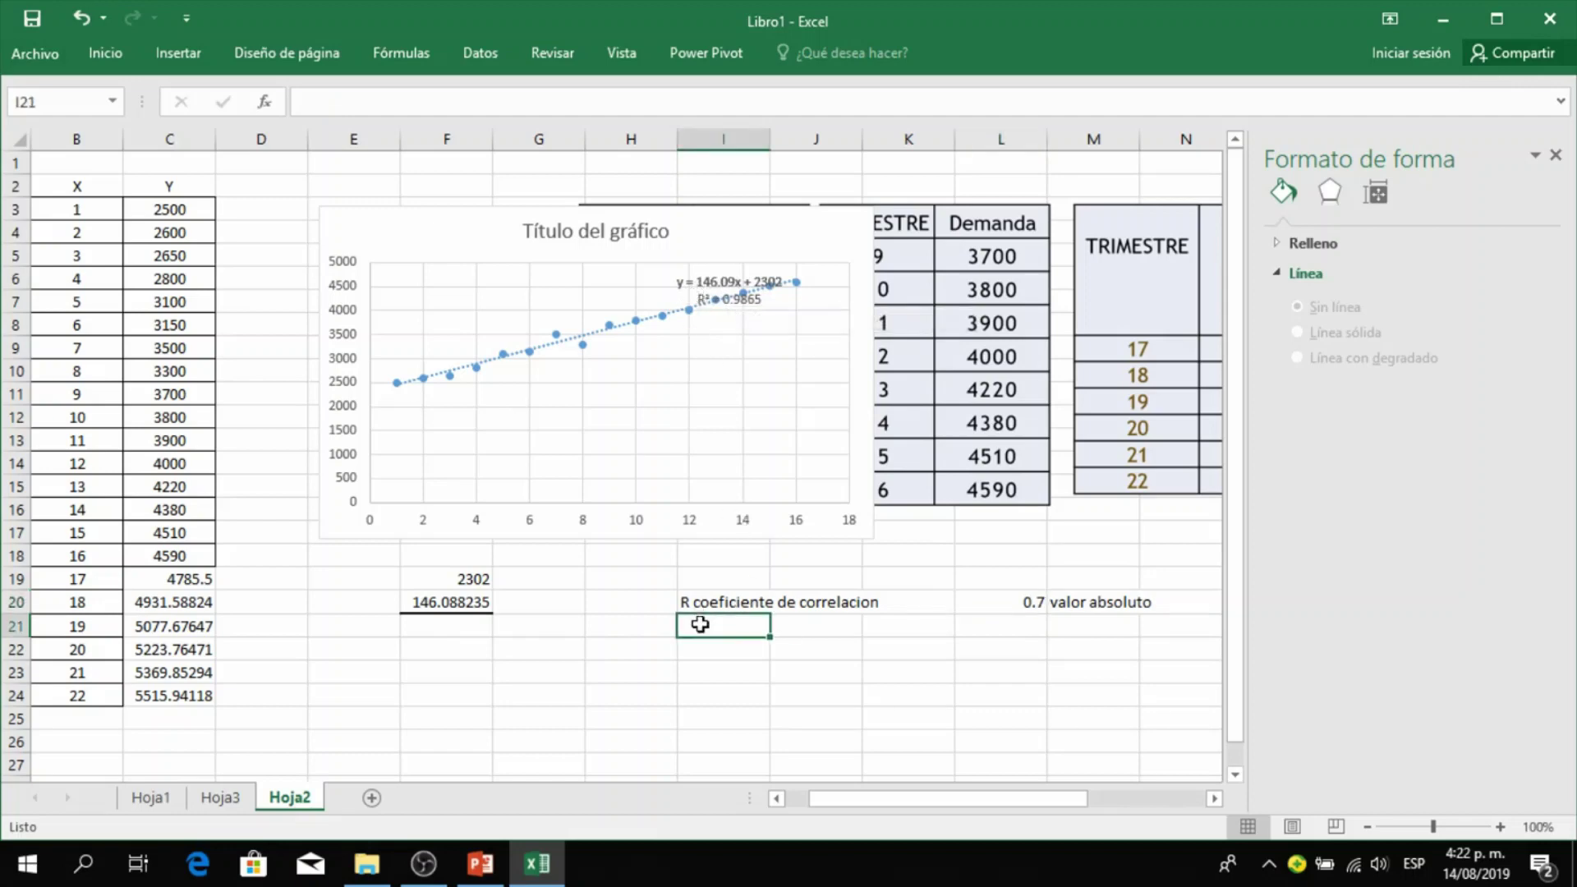
{"action": "type", "text": "R2 coeficien"}
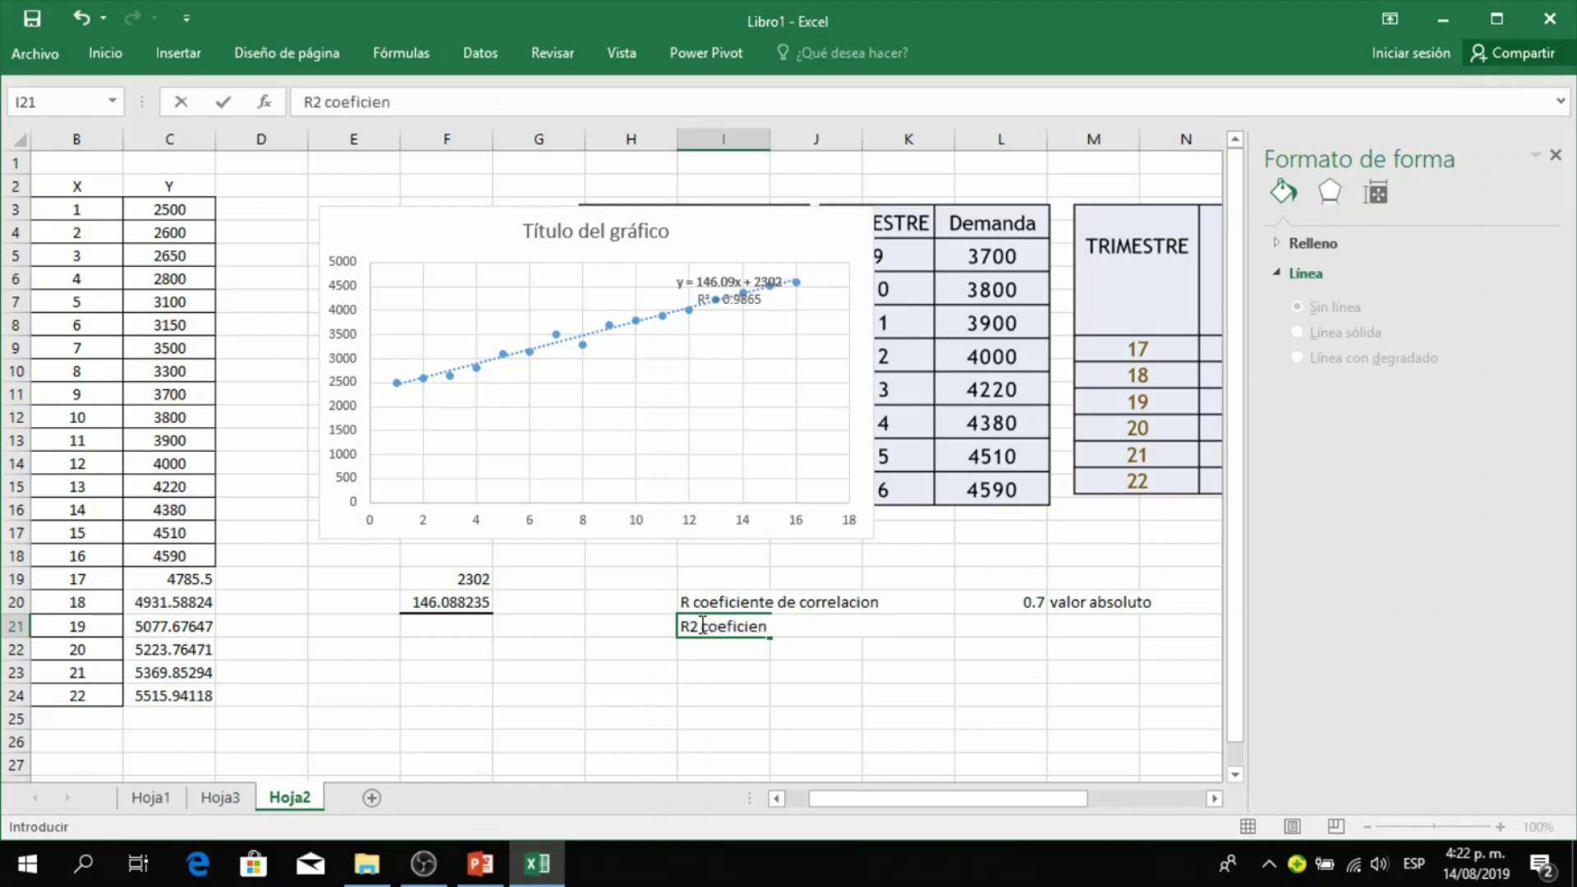
{"action": "type", "text": "te de detrminacion"}
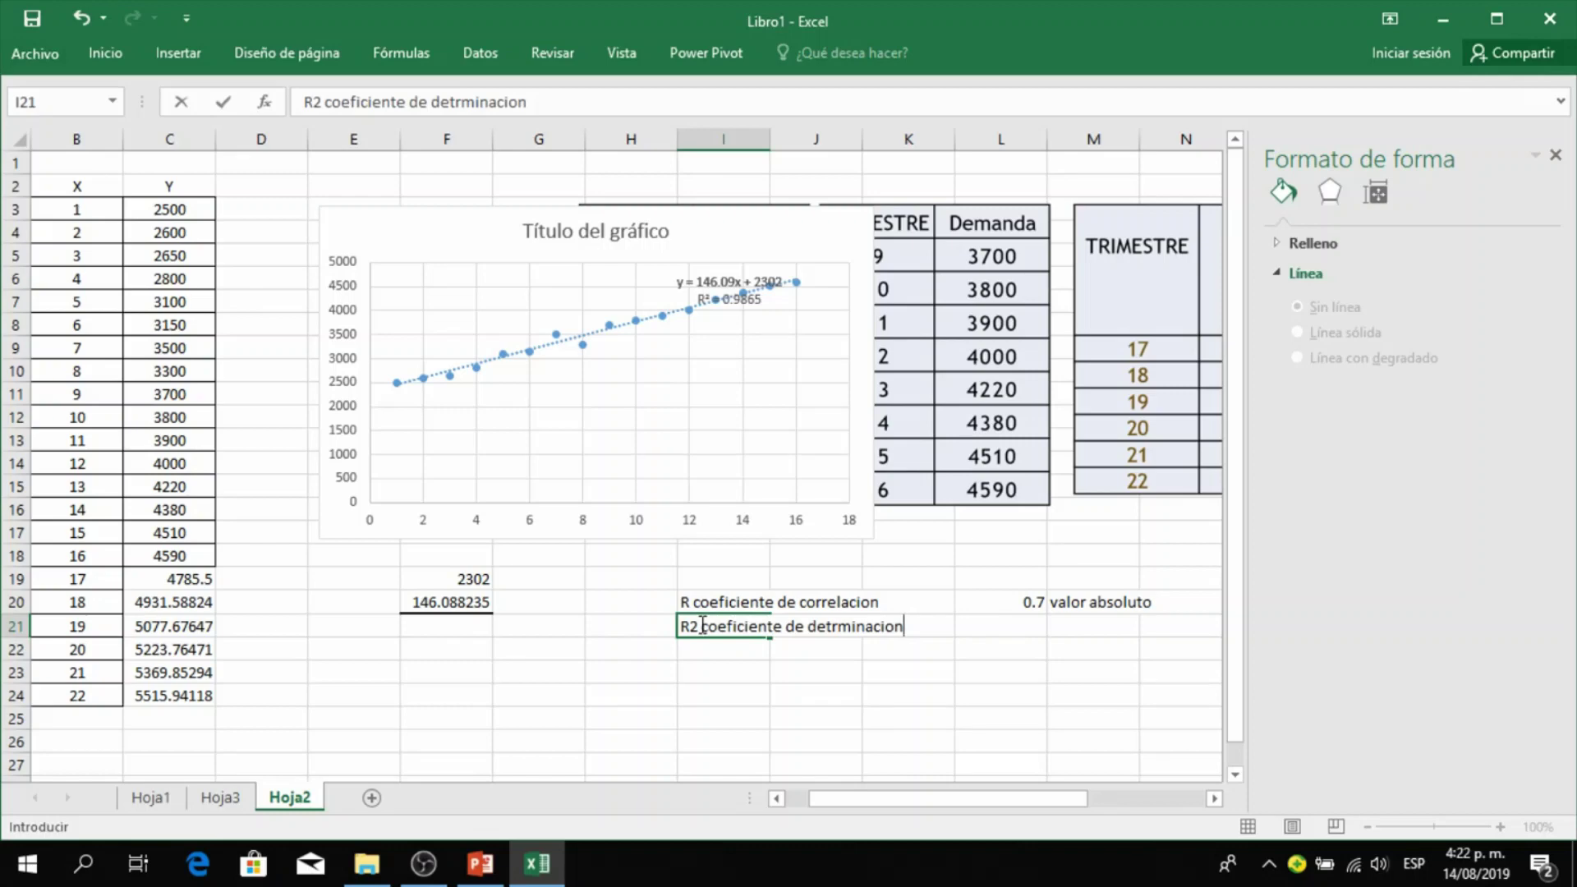
{"action": "left_click", "coordinate": [963, 728]}
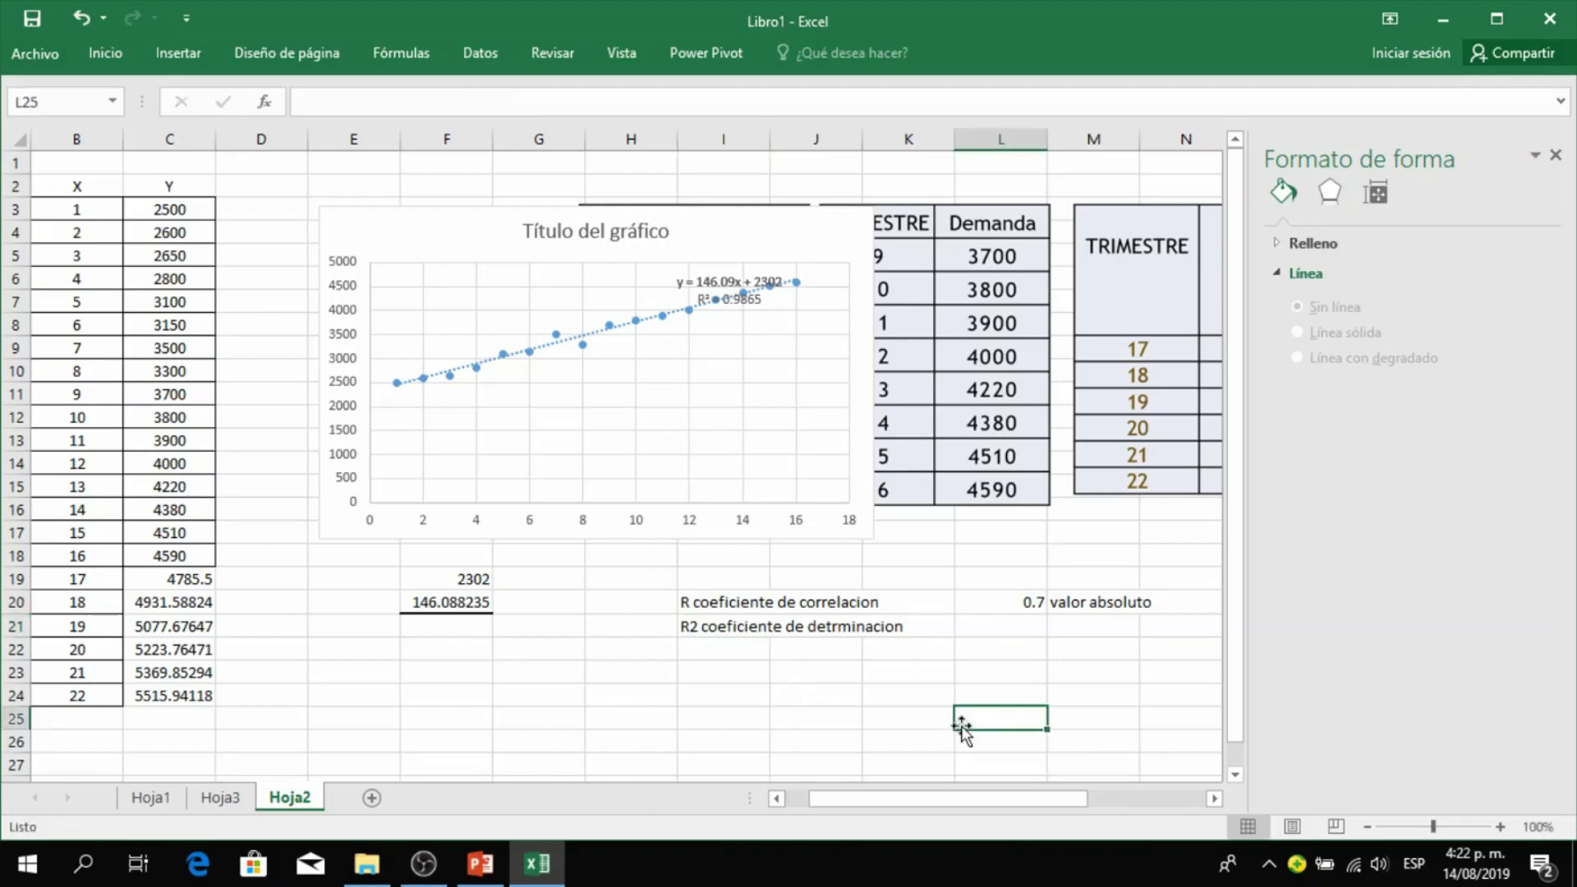
- Calculate the correlation coefficient in J23 as the square root of R-squared with =RAIZ(0.9865)
{"action": "left_click", "coordinate": [735, 629]}
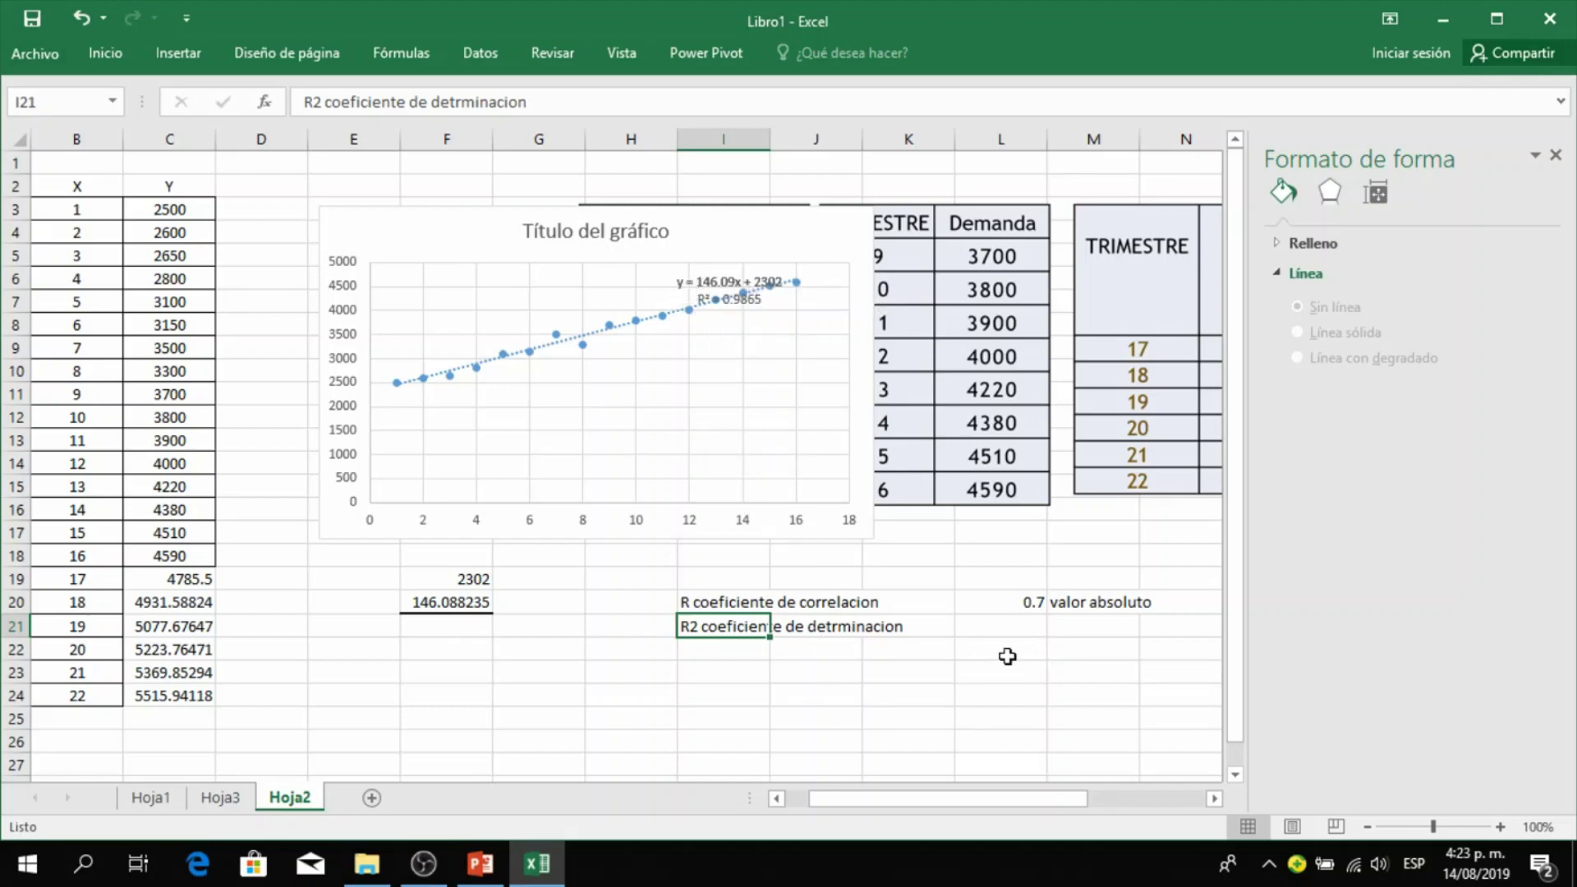
{"action": "left_click", "coordinate": [1015, 630]}
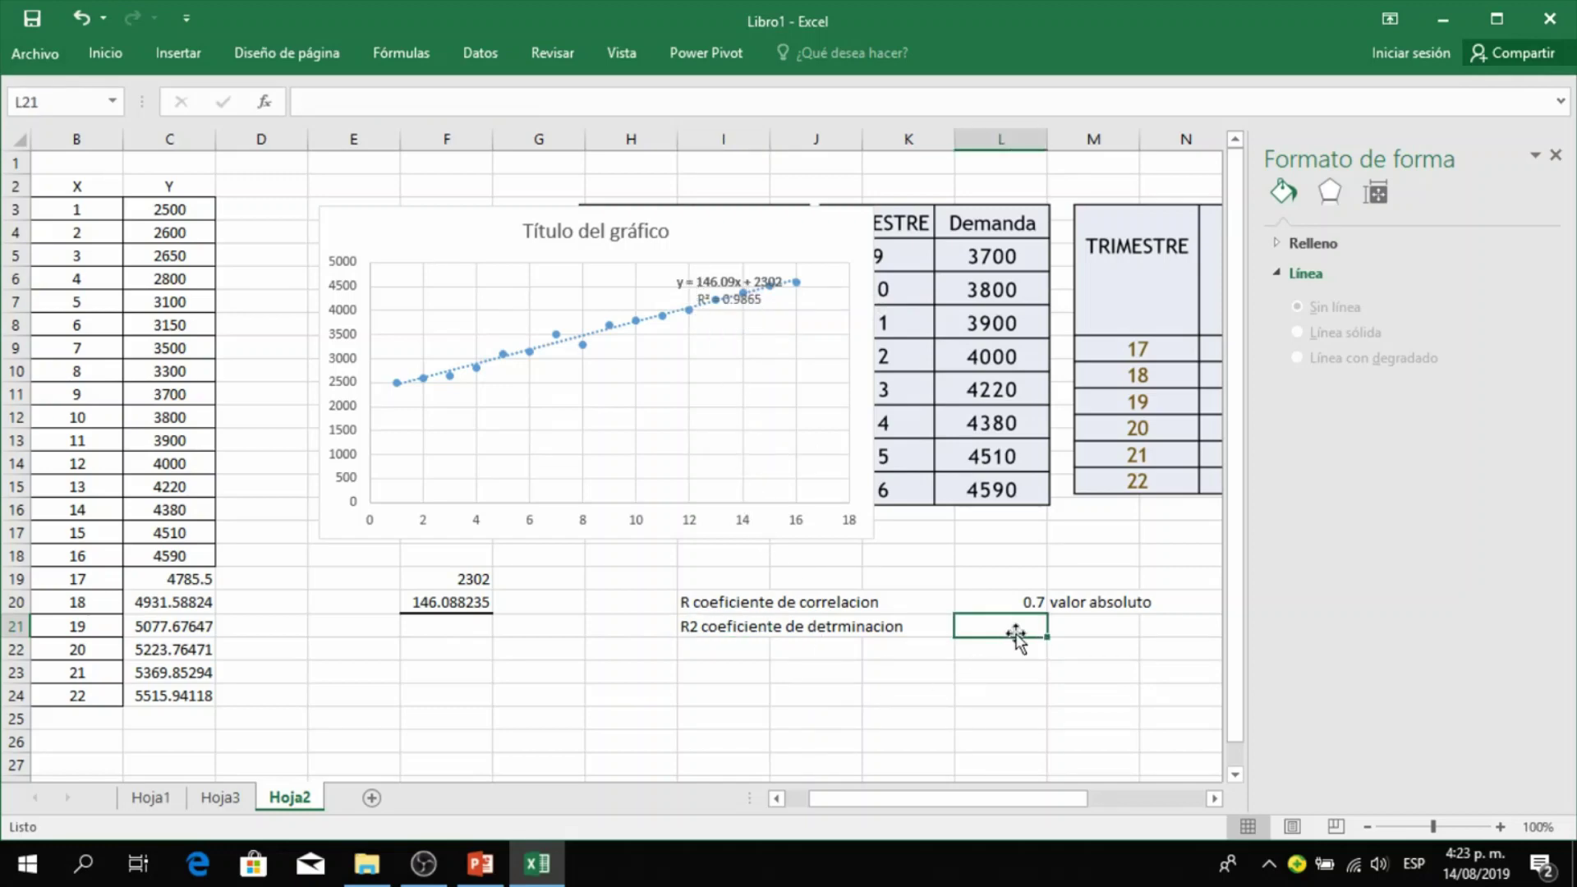
{"action": "left_click", "coordinate": [839, 678]}
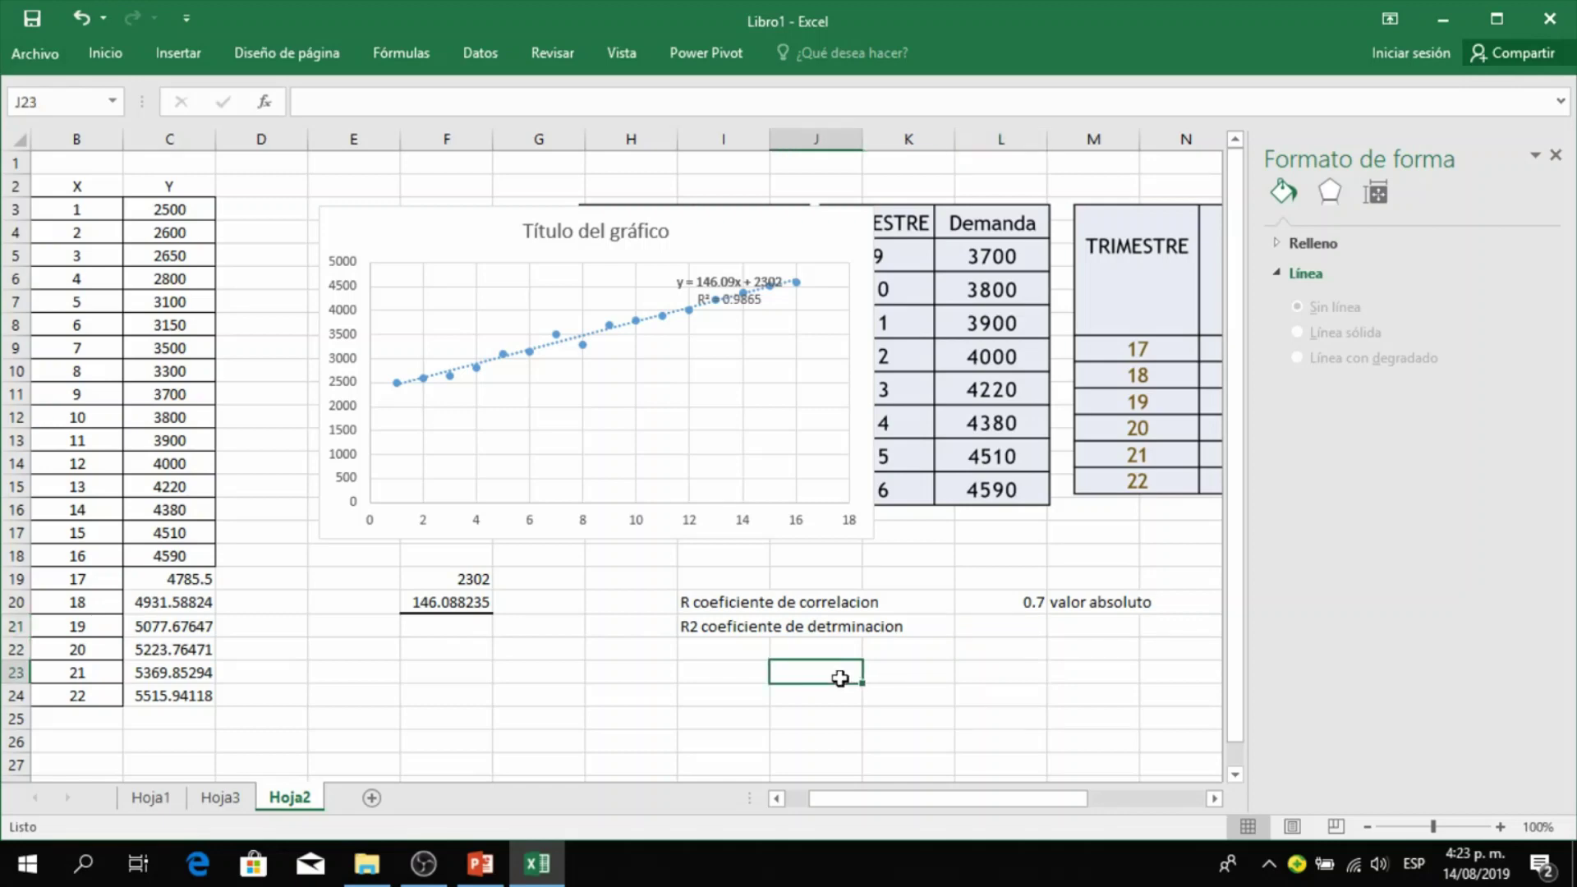
{"action": "type", "text": "=raiz"}
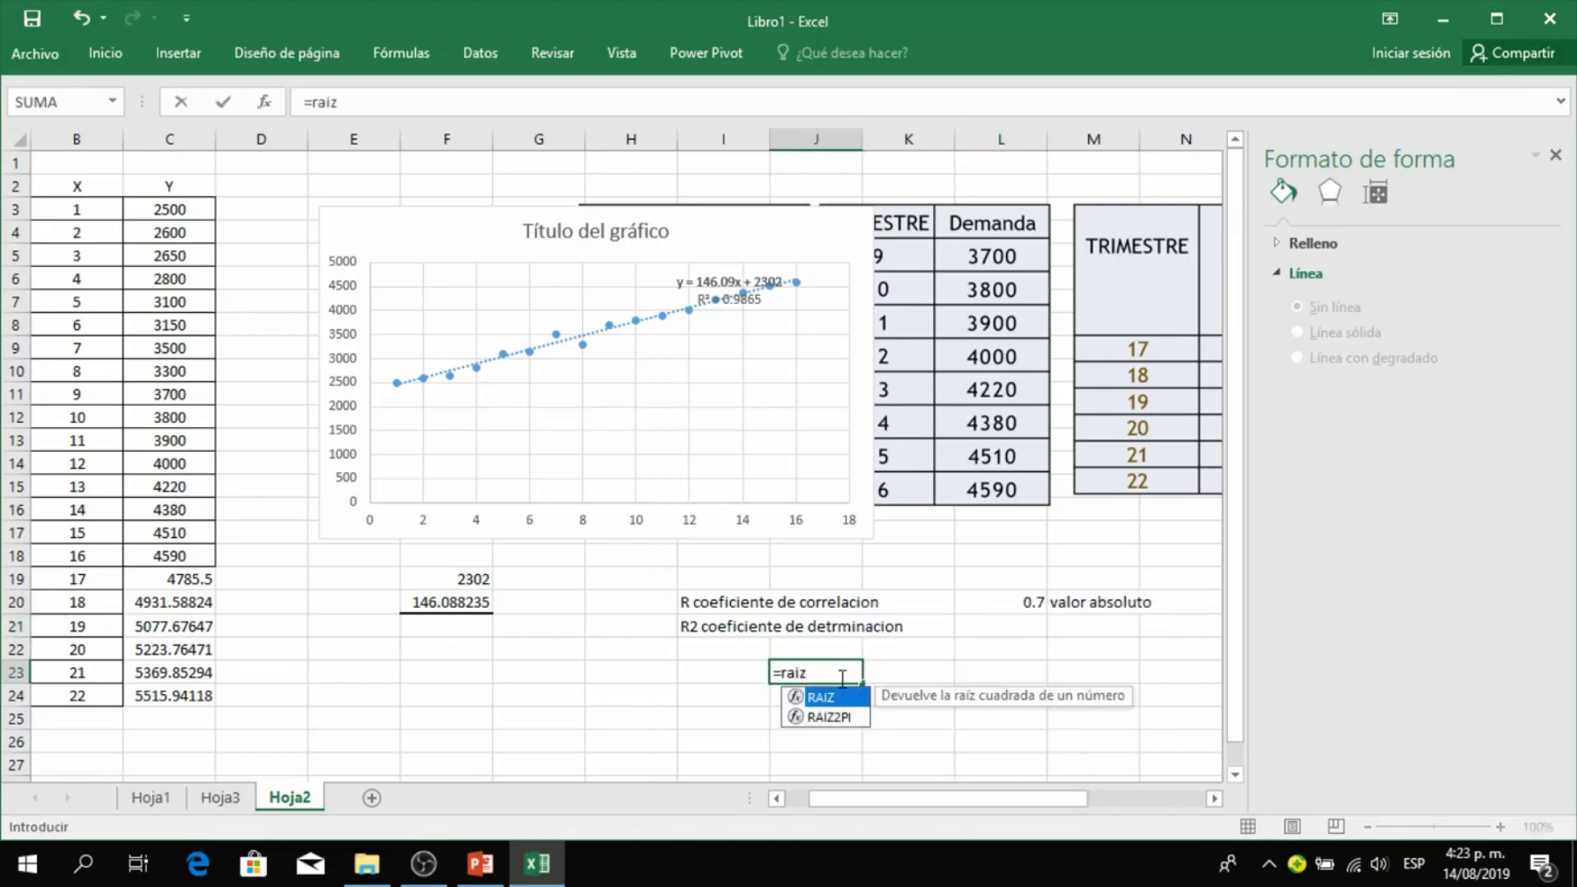
{"action": "double_click", "coordinate": [820, 697]}
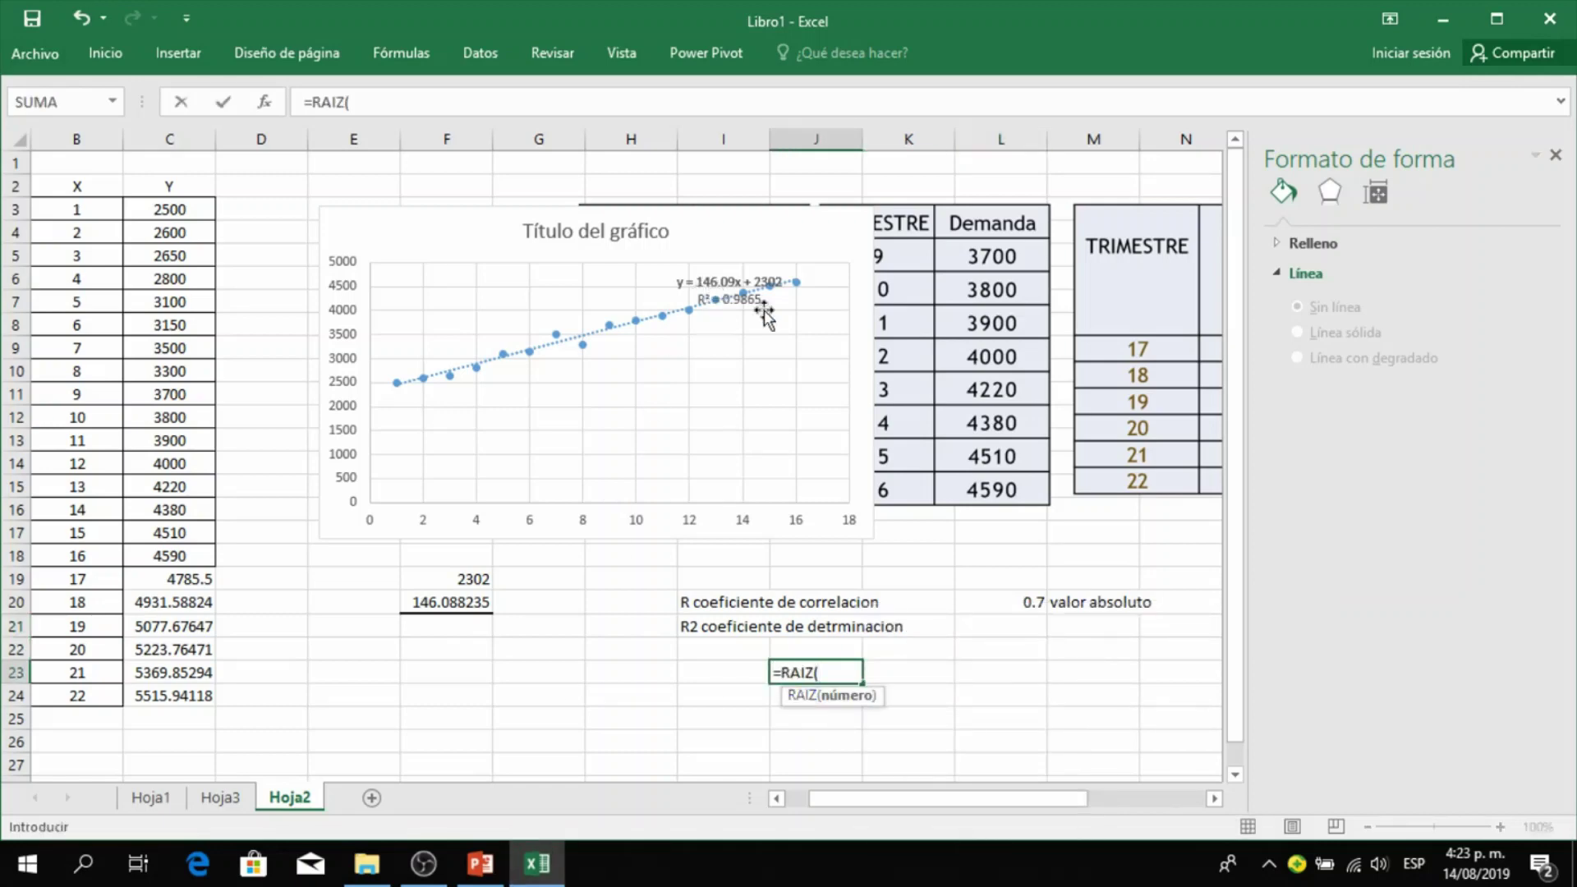
{"action": "type", "text": "0.9865"}
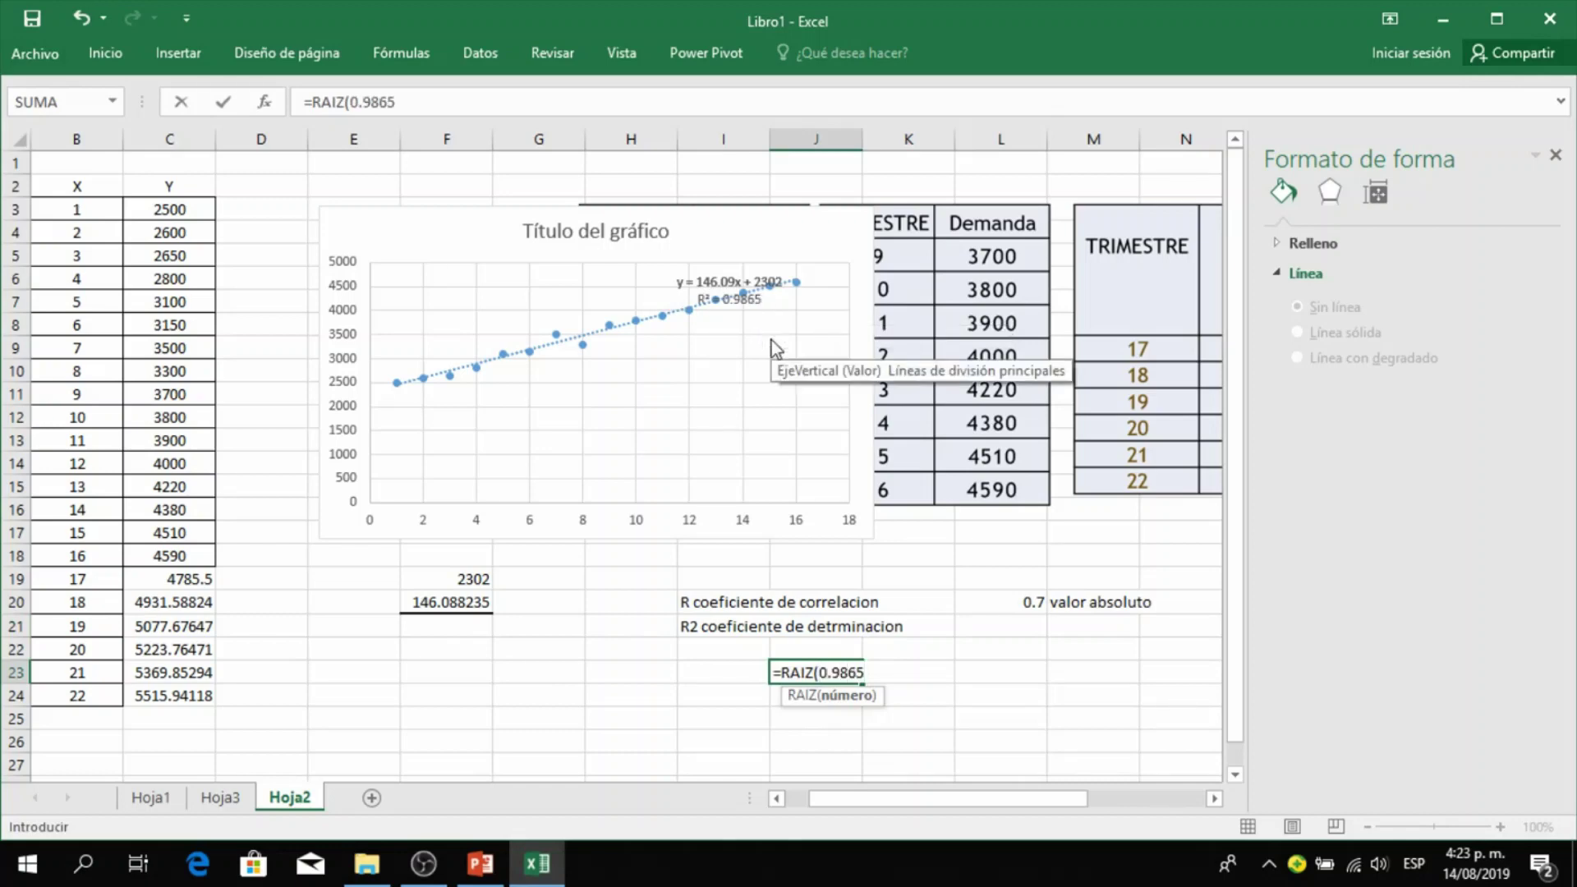
{"action": "type", "text": ")"}
{"action": "key", "text": "Return"}
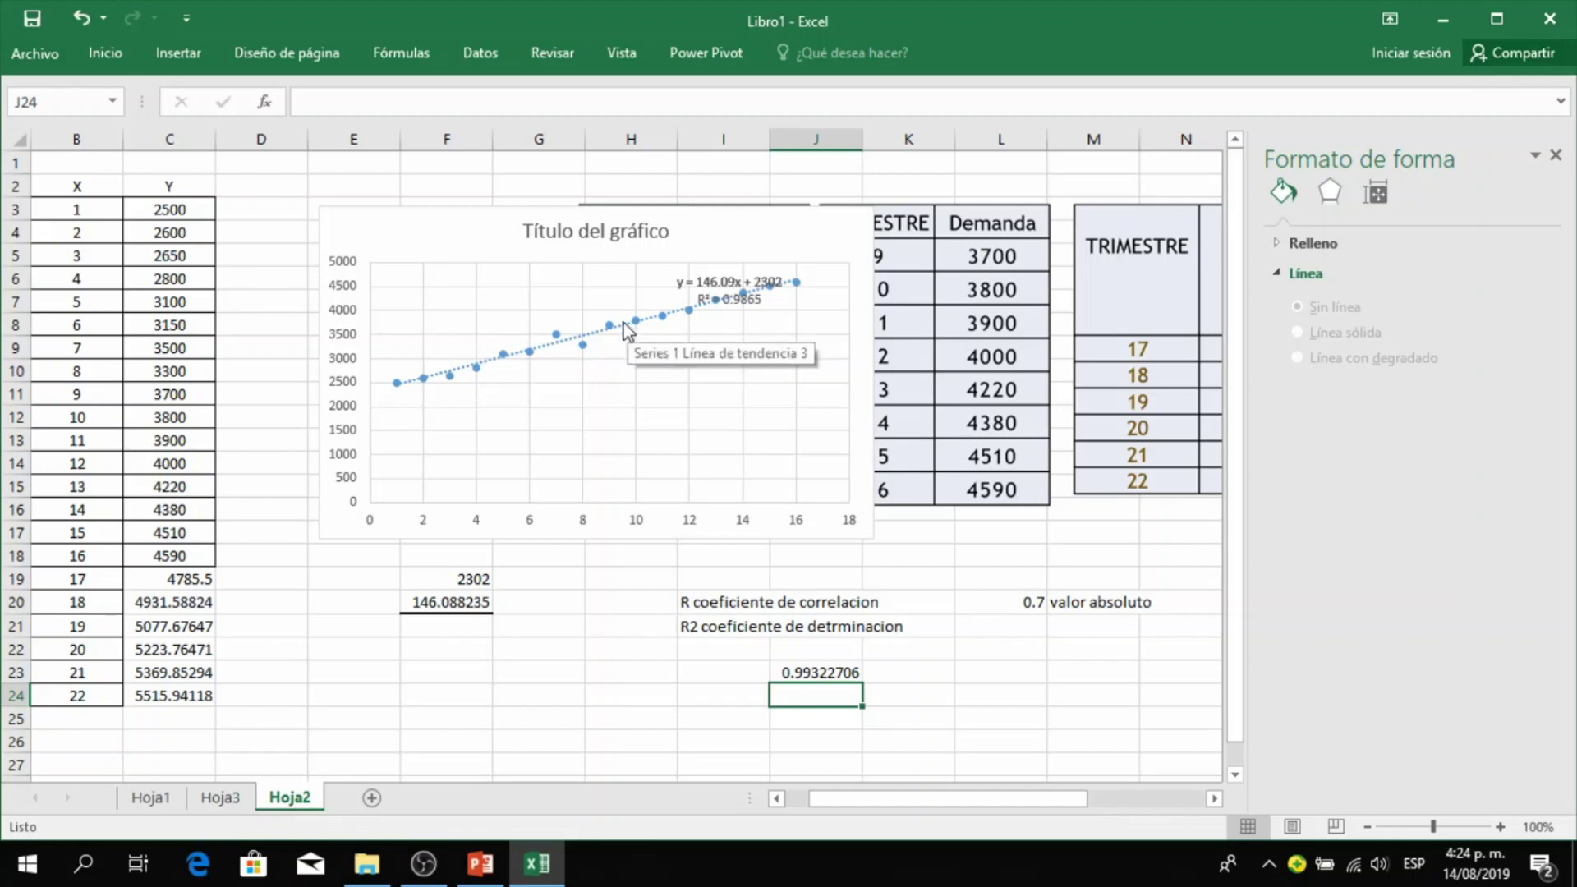
- Switch to the PowerPoint presentation, review the regression example on slides 15 and 16, and return to Excel
{"action": "left_click", "coordinate": [390, 713]}
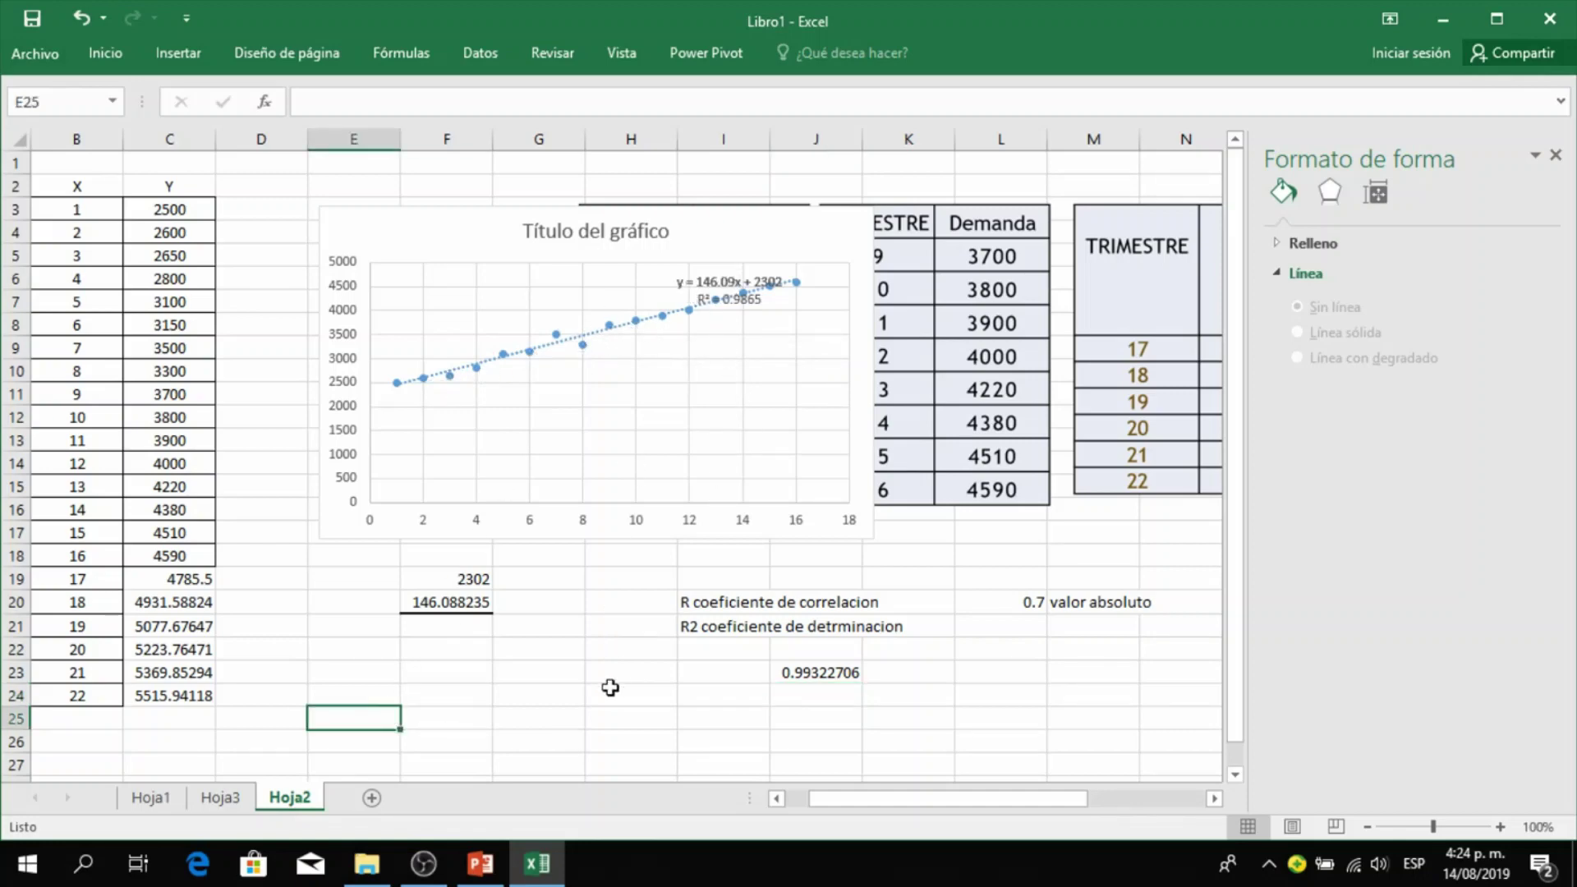
{"action": "left_click", "coordinate": [479, 867]}
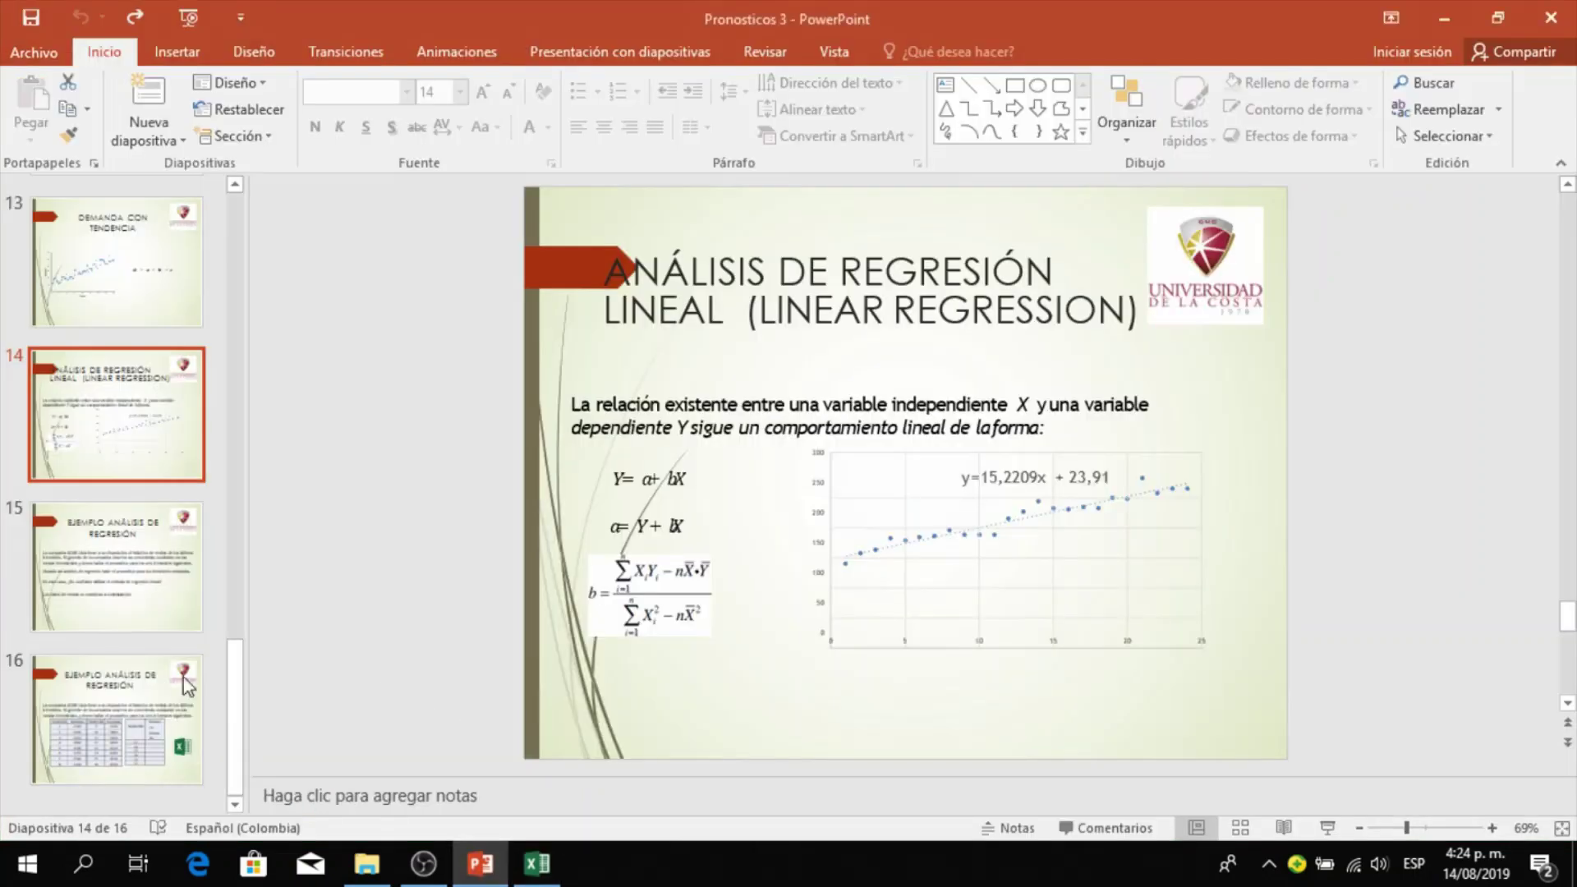
{"action": "left_click", "coordinate": [131, 591]}
{"action": "left_click", "coordinate": [140, 747]}
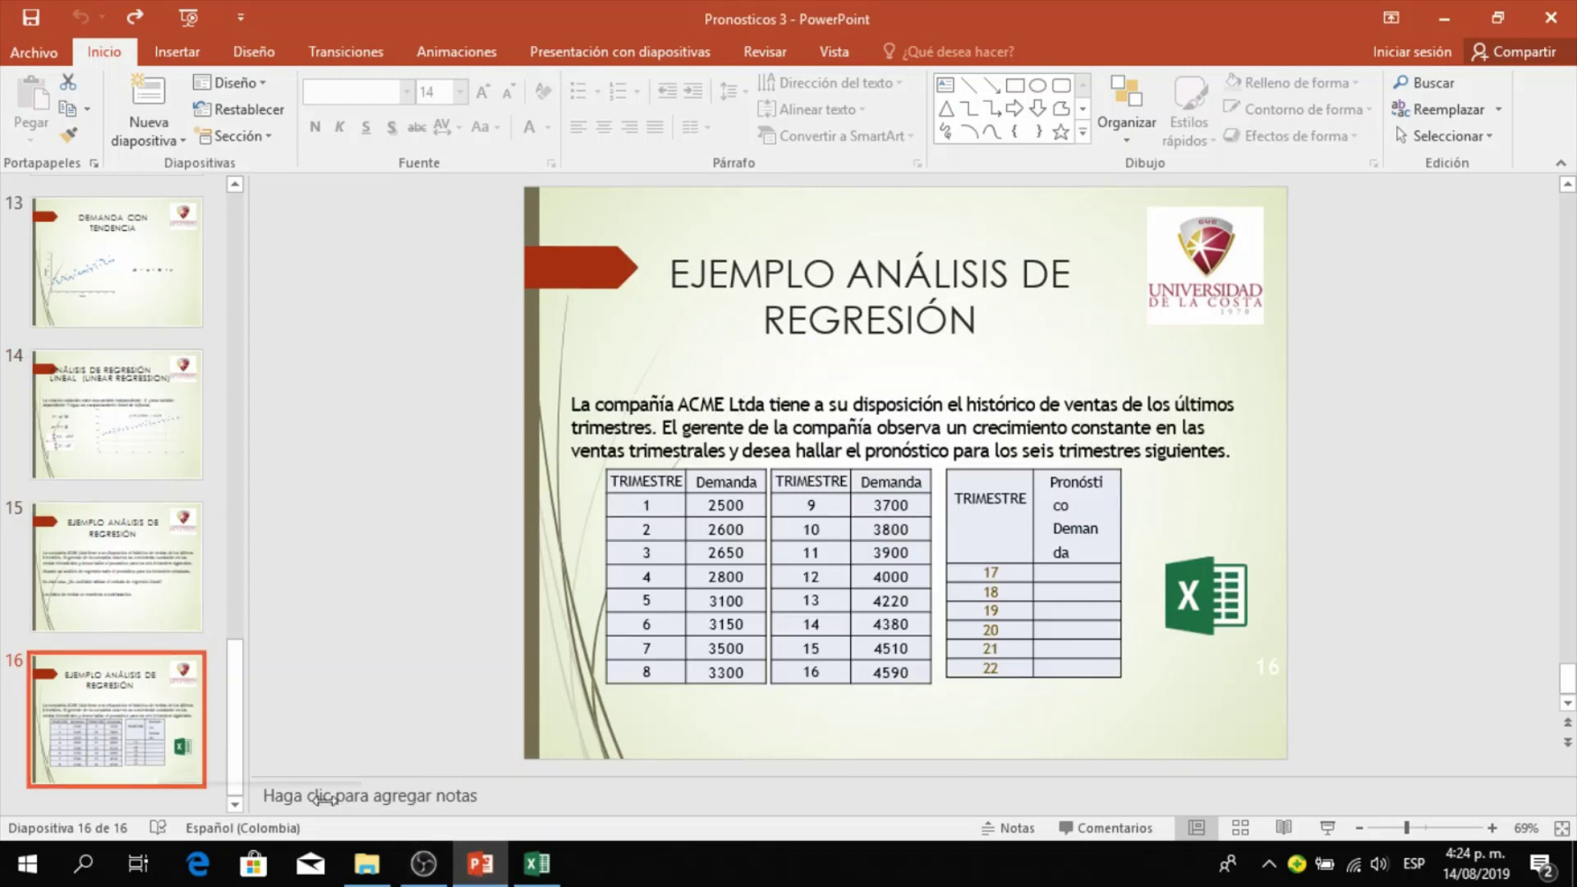
{"action": "left_click", "coordinate": [538, 863]}
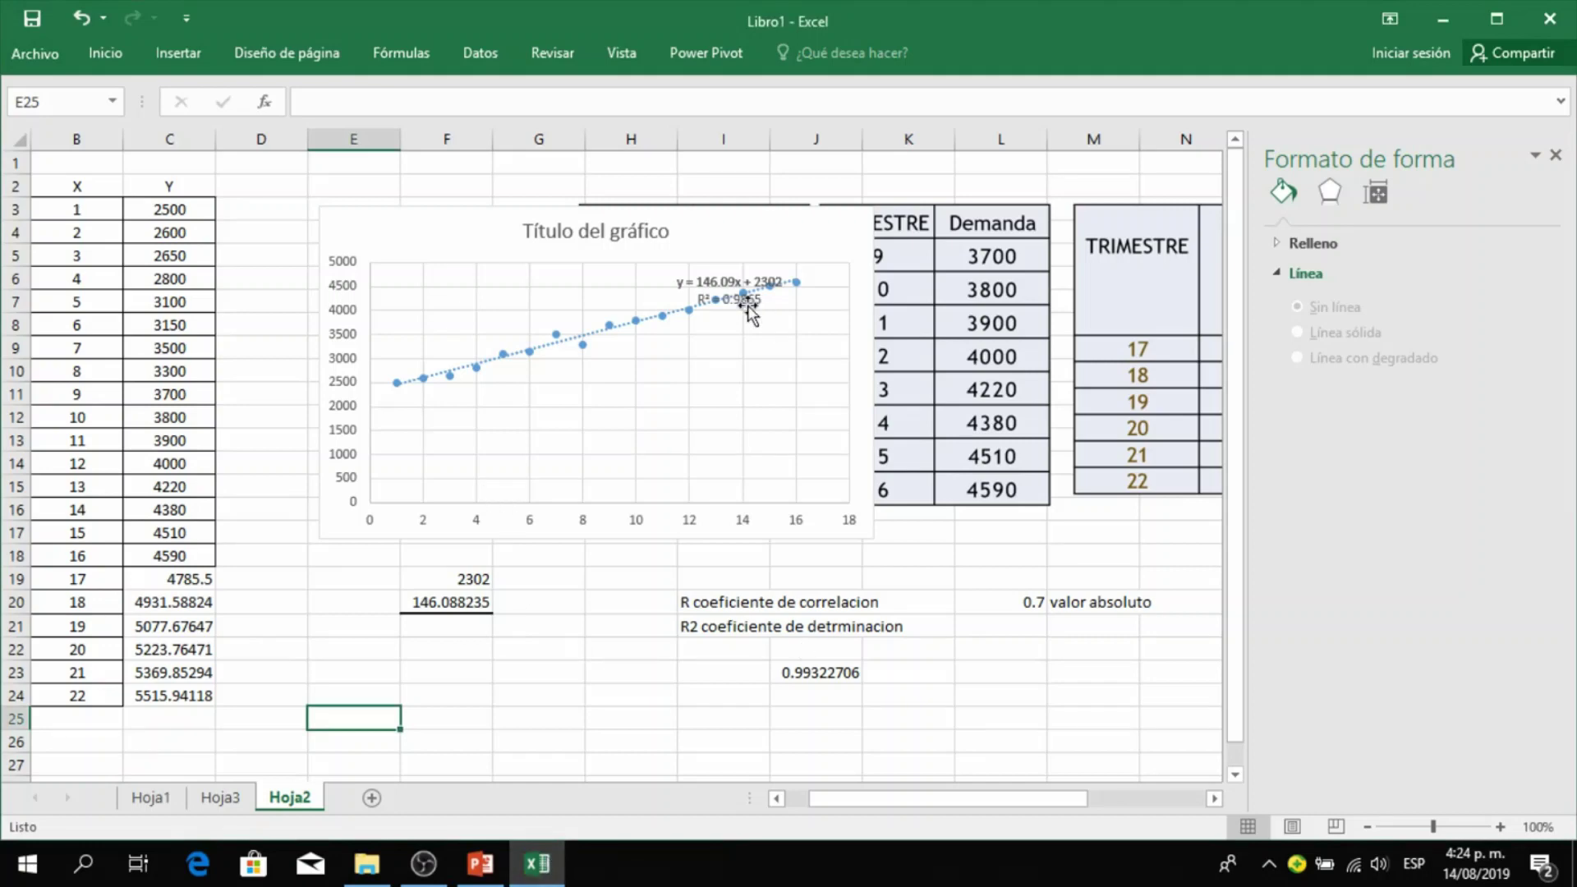
- Compare the 0.7 threshold and the square root in J23 with the correlation and determination coefficients in the Hoja3 regression summary
{"action": "left_click", "coordinate": [1022, 600]}
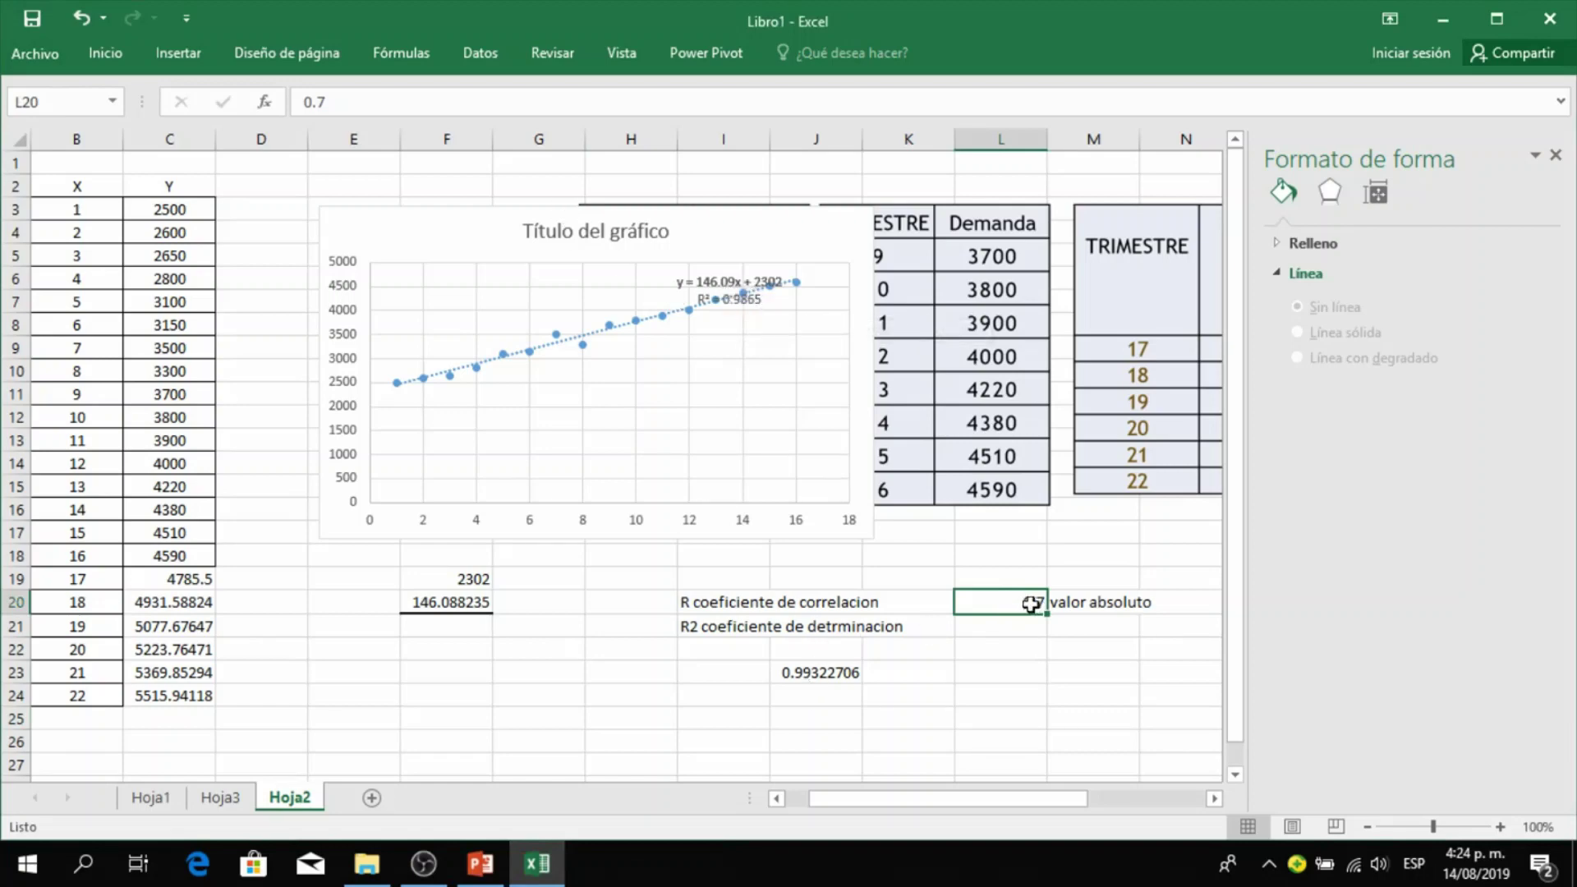
{"action": "left_click", "coordinate": [804, 675]}
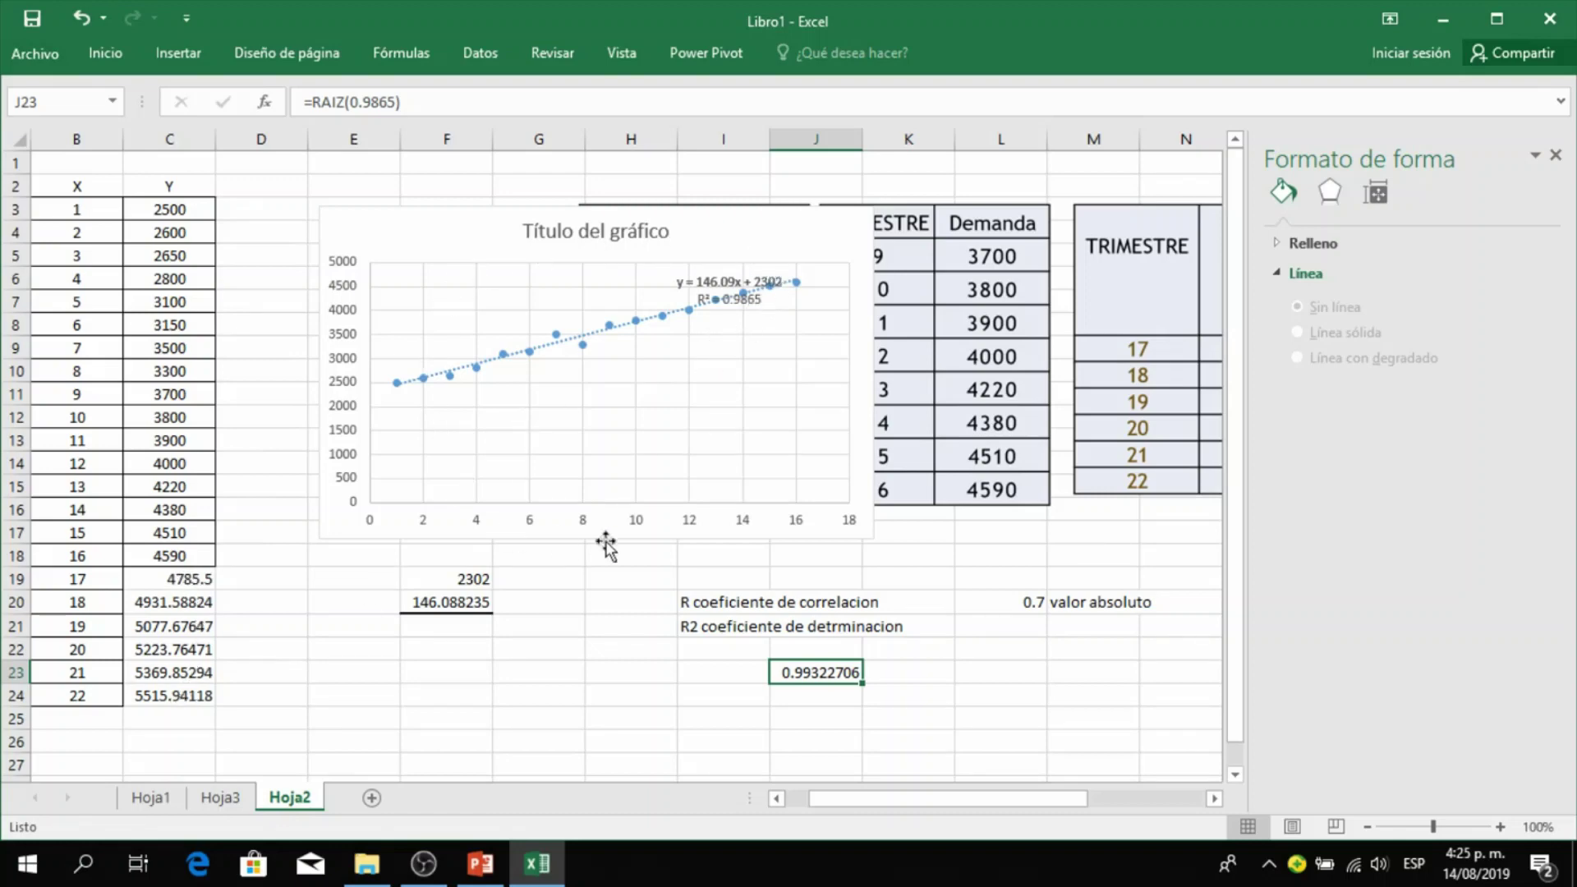
{"action": "left_click", "coordinate": [216, 798]}
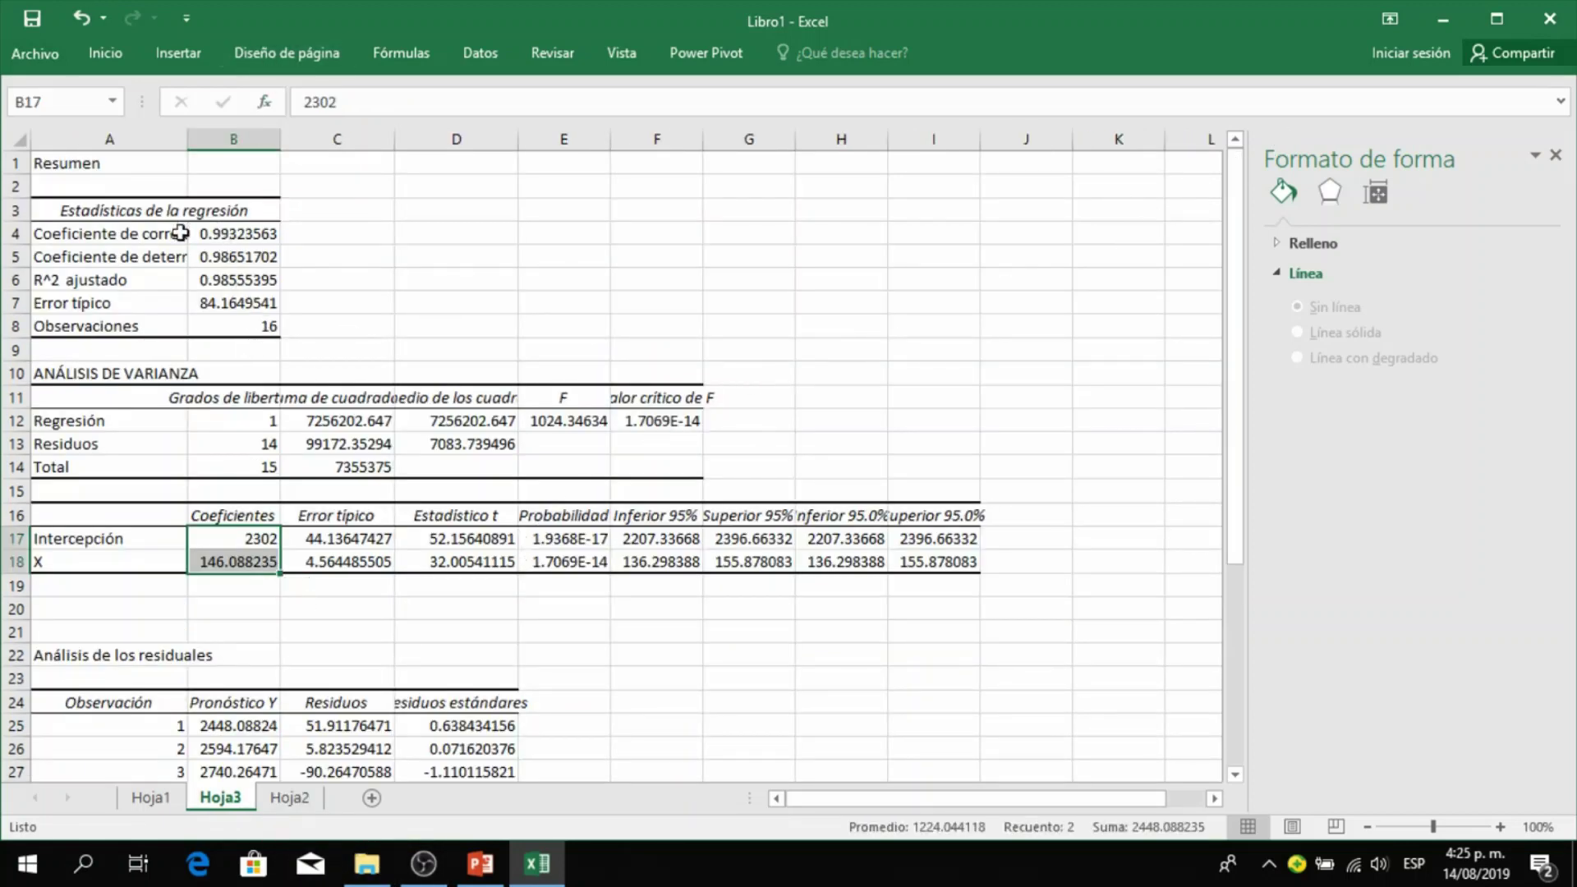
{"action": "left_click", "coordinate": [253, 234]}
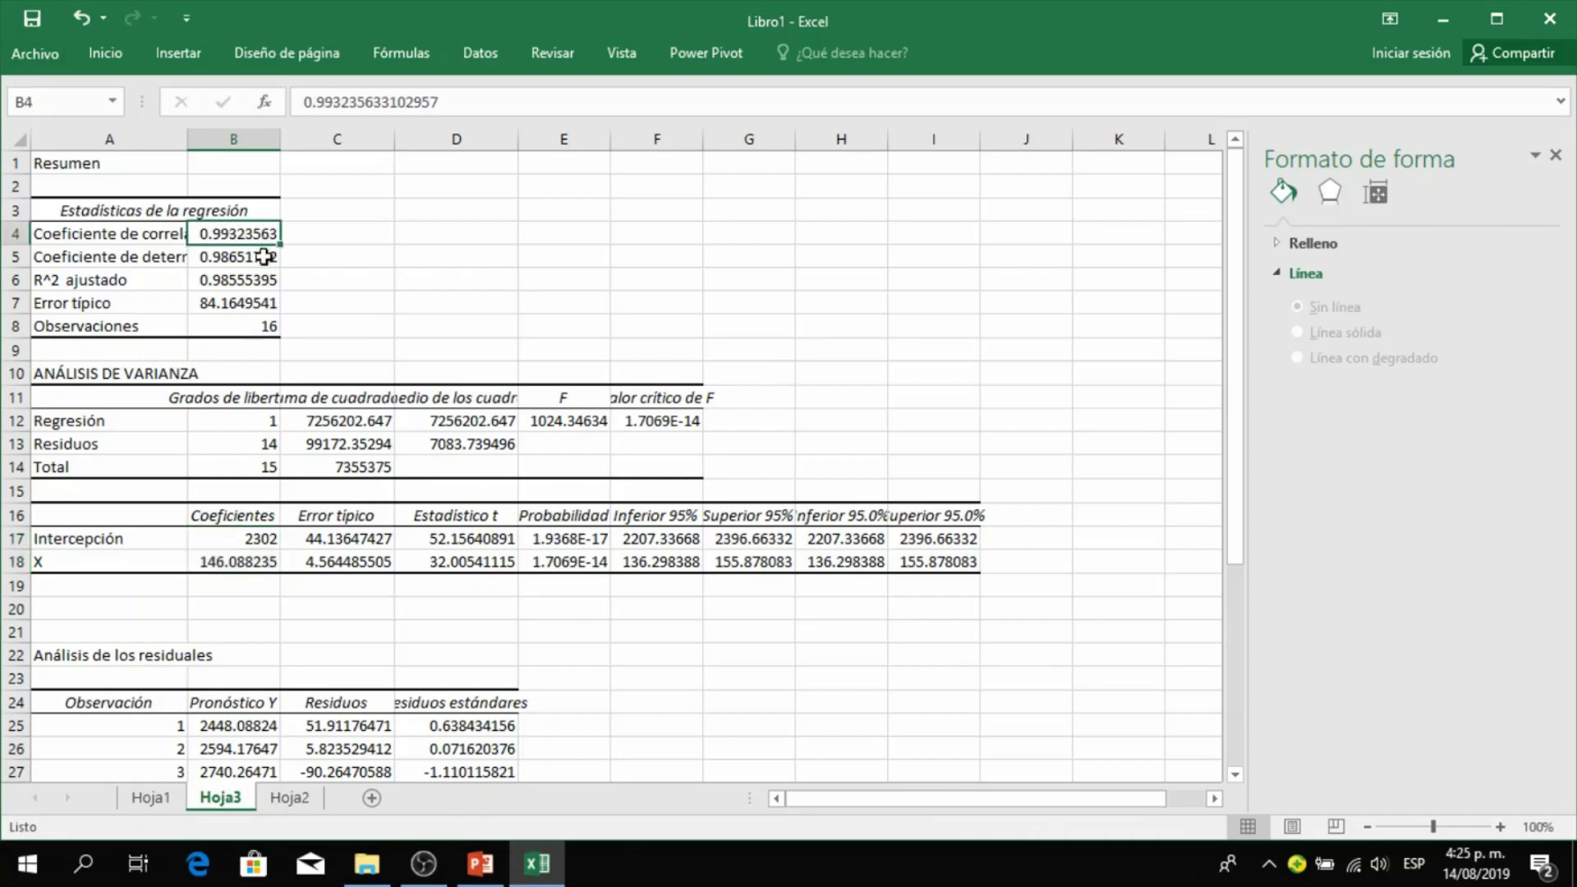
{"action": "left_click", "coordinate": [257, 259]}
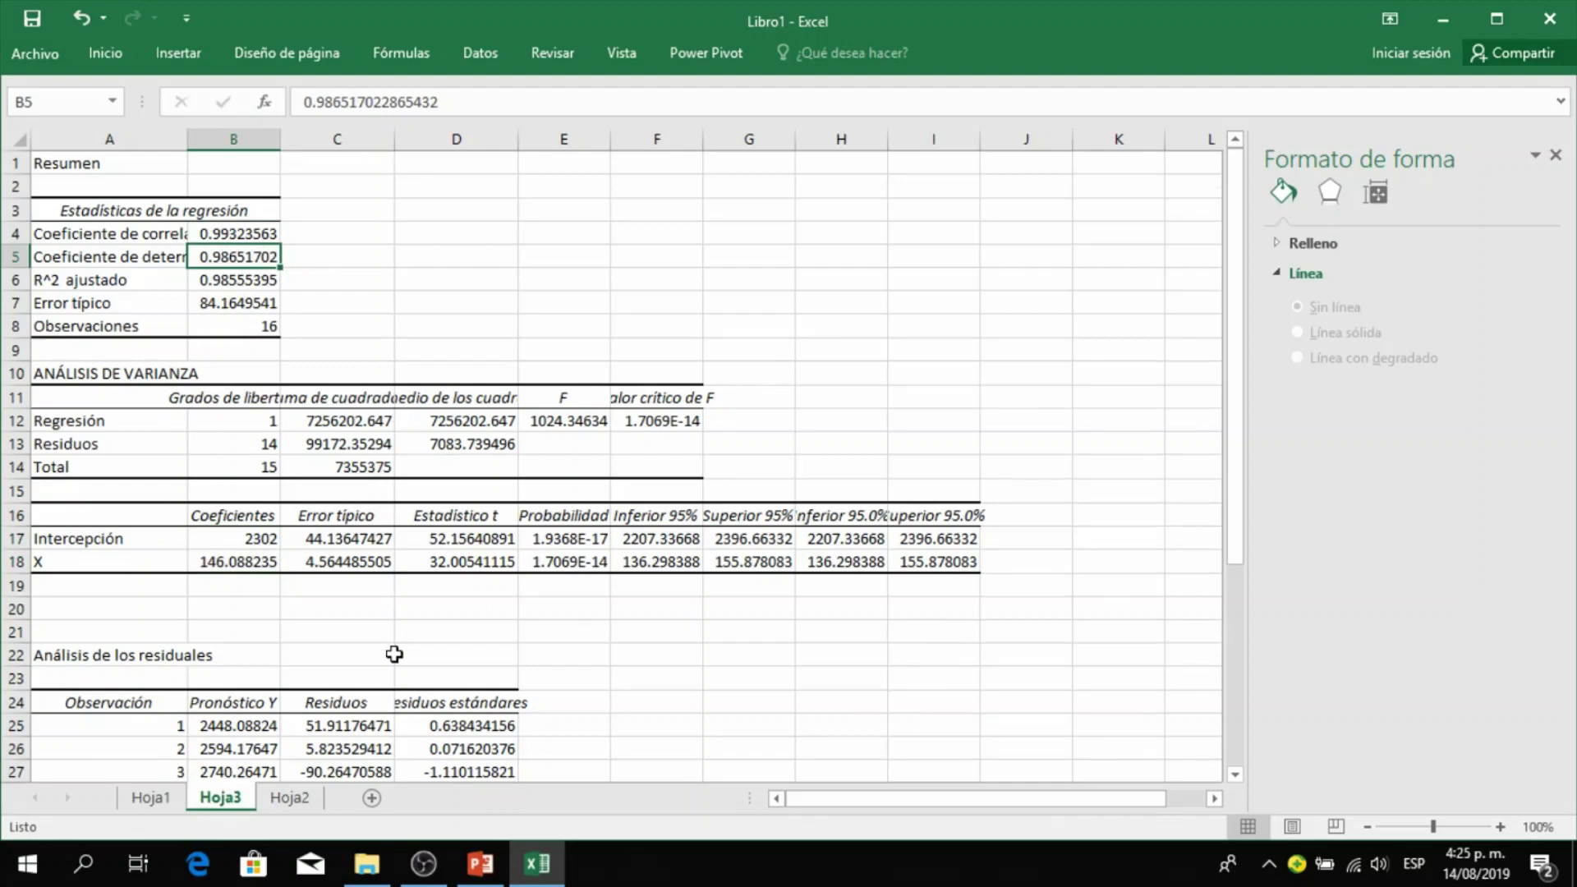
{"action": "scroll", "coordinate": [394, 653], "scroll_direction": "down", "scroll_amount": 7}
{"action": "scroll", "coordinate": [394, 653], "scroll_direction": "up", "scroll_amount": 5}
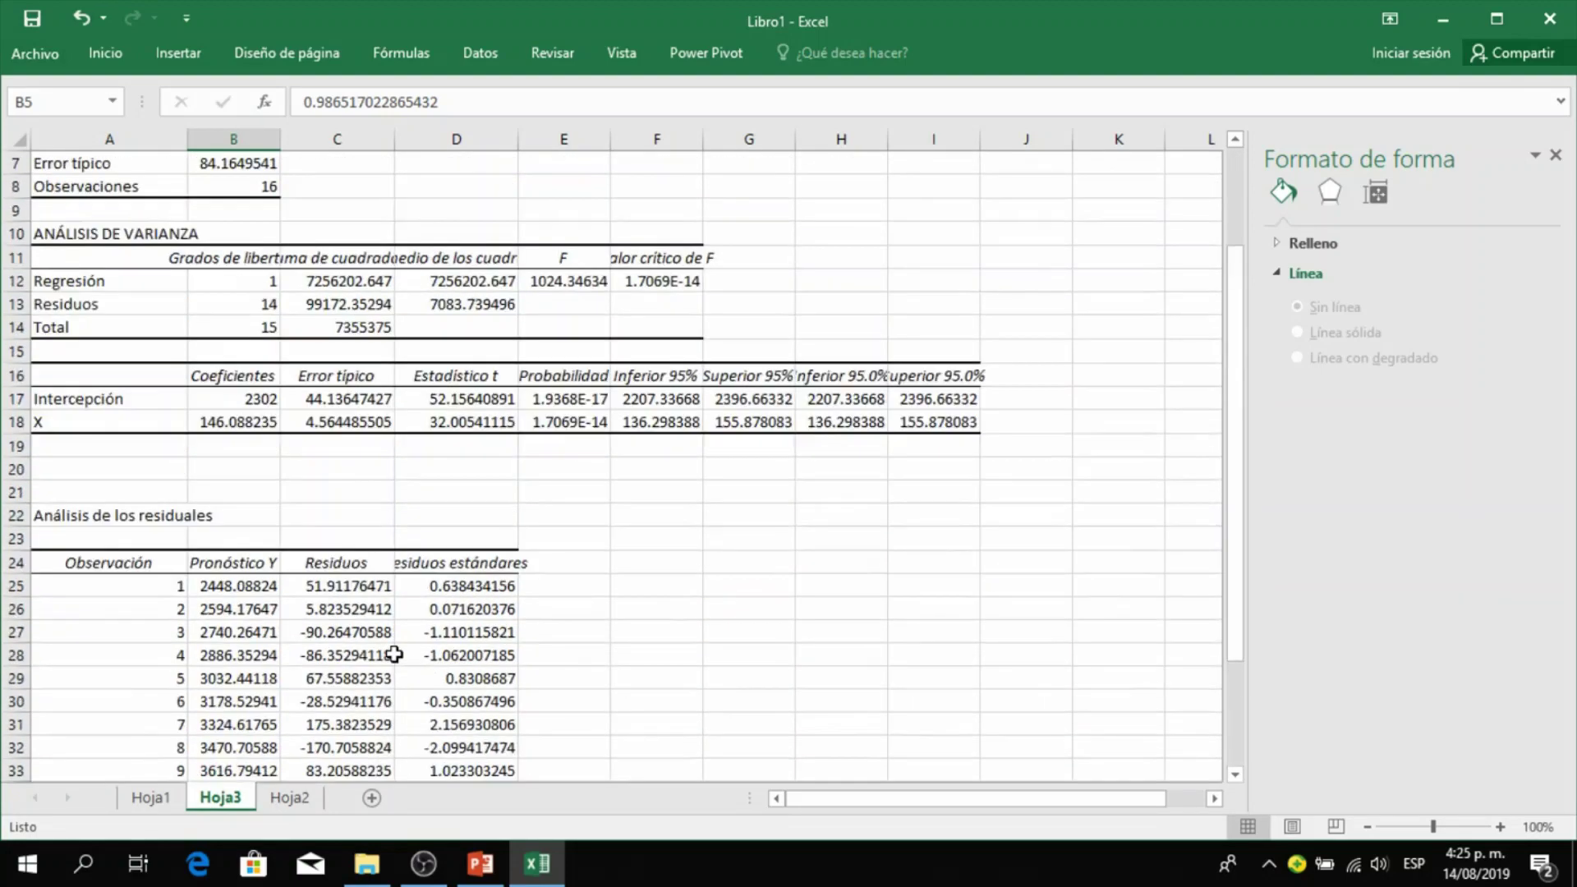
{"action": "scroll", "coordinate": [394, 653], "scroll_direction": "up", "scroll_amount": 2}
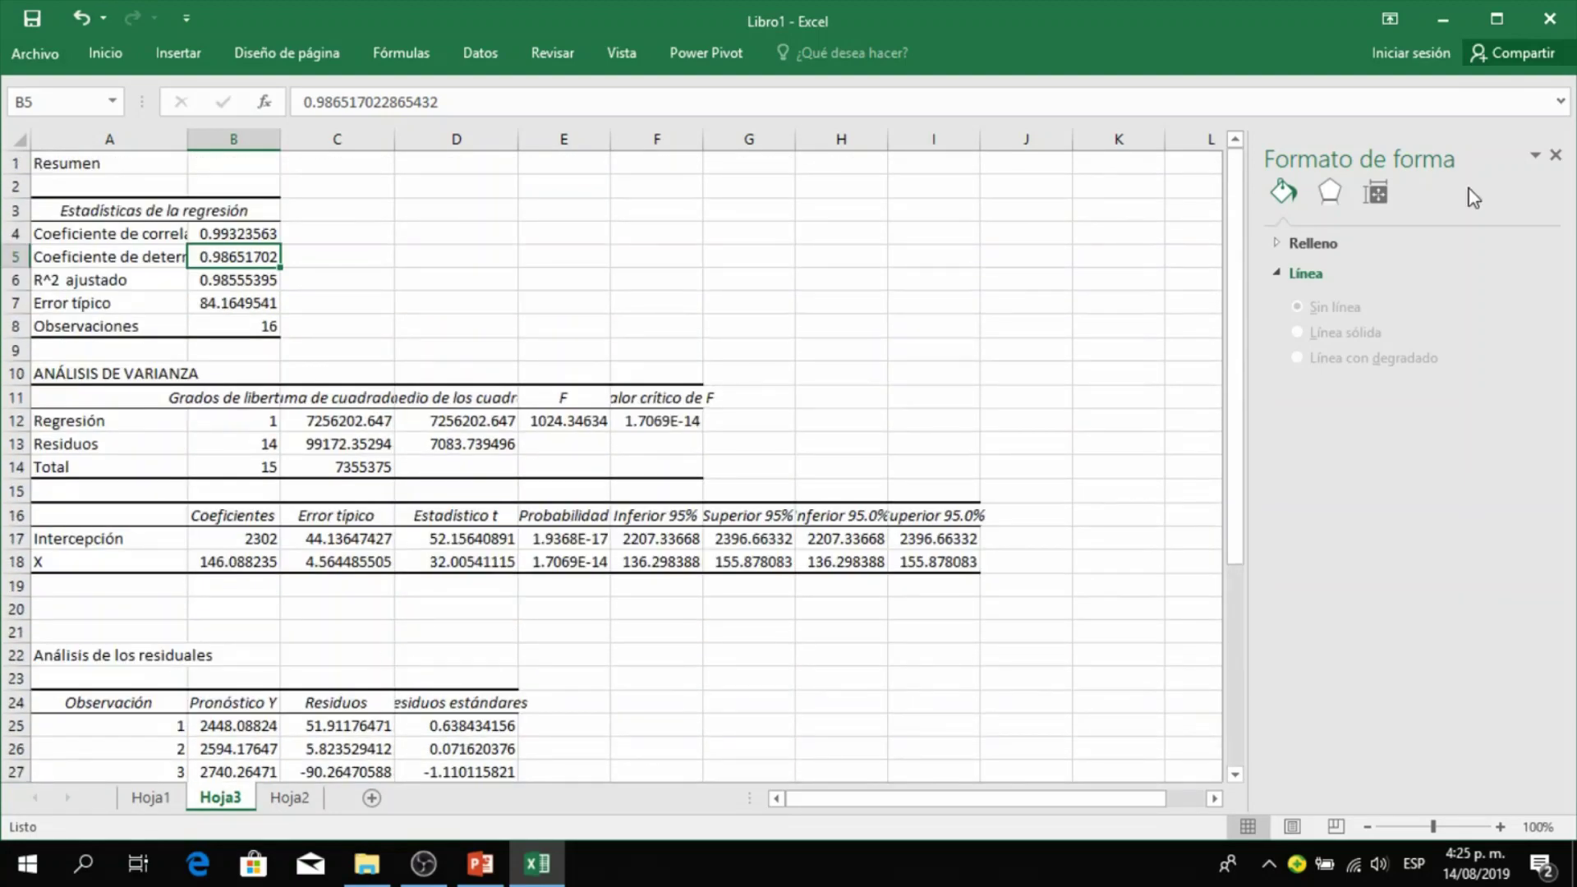
- Close the shape formatting options beside the Hoja3 regression summary
{"action": "left_click", "coordinate": [1555, 156]}
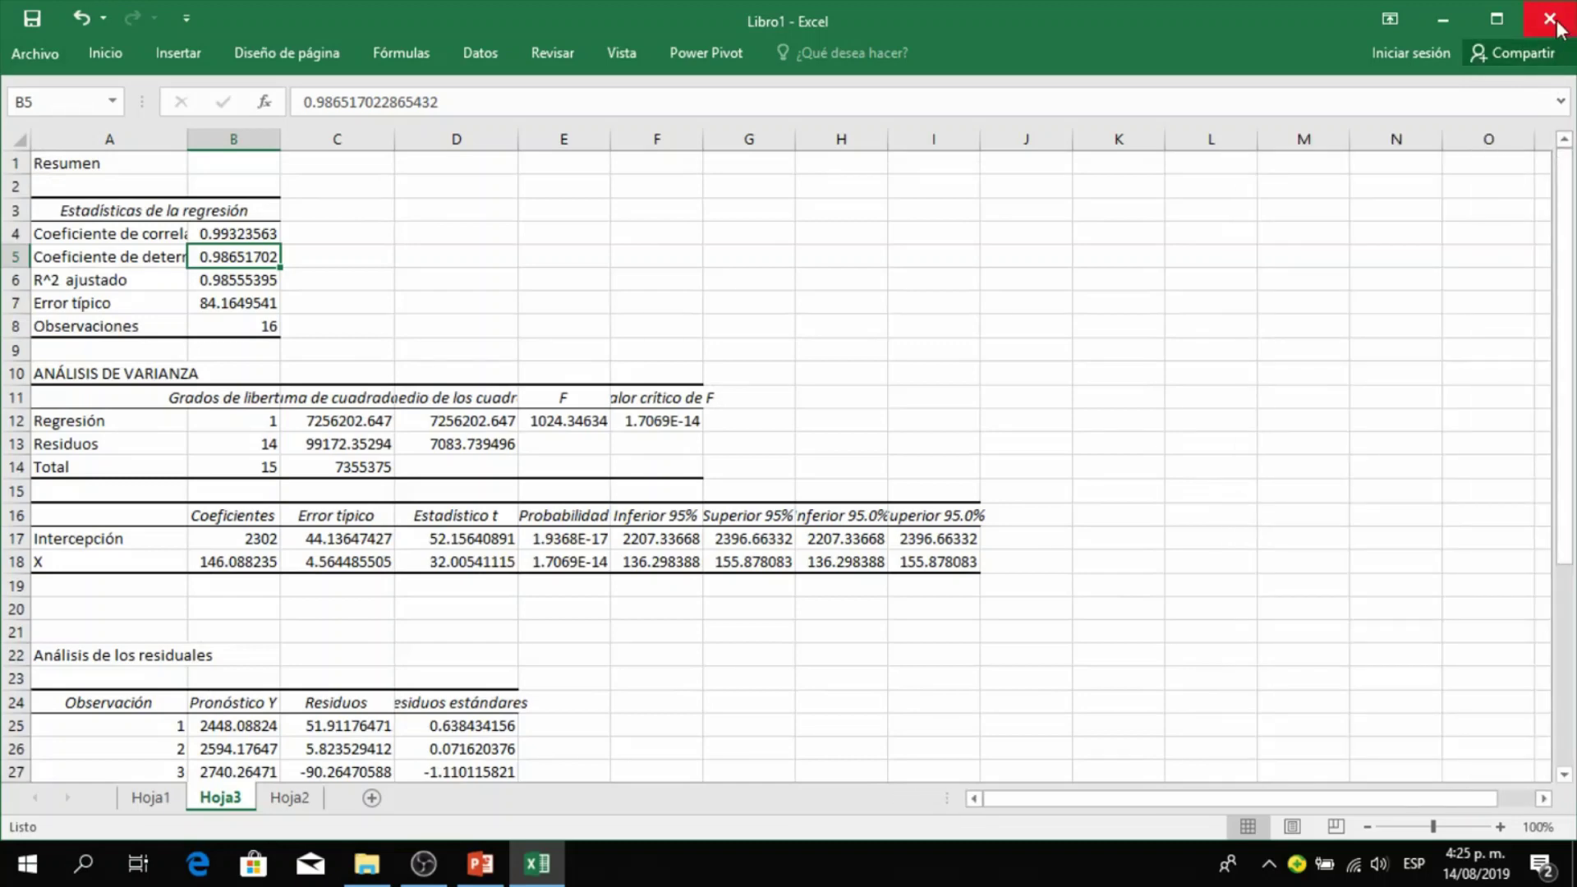
{"action": "mouse_move", "coordinate": [524, 861]}
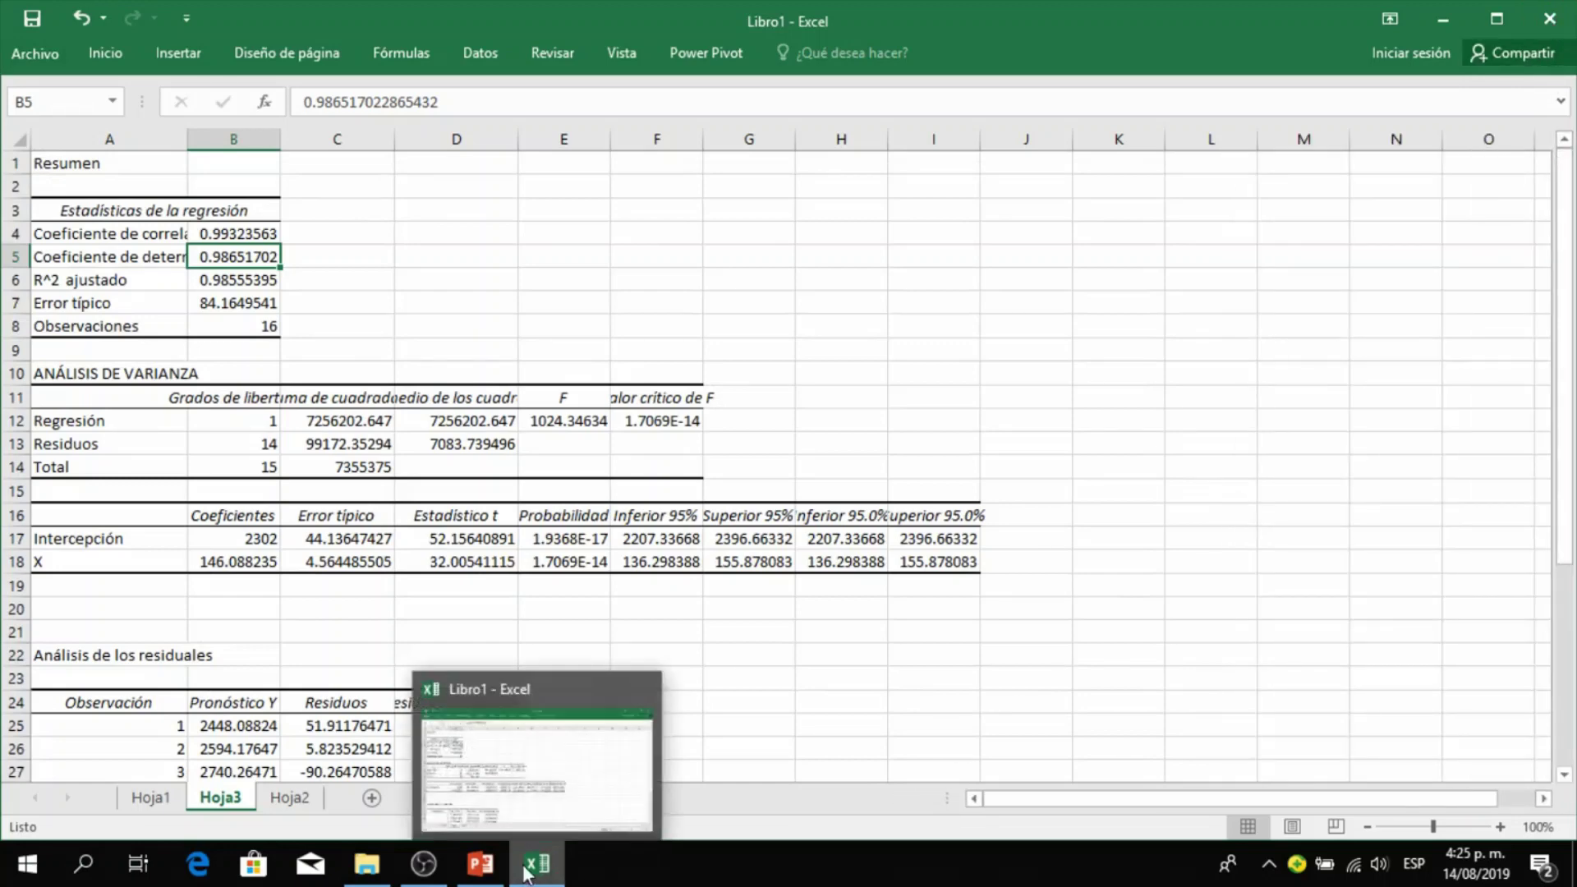